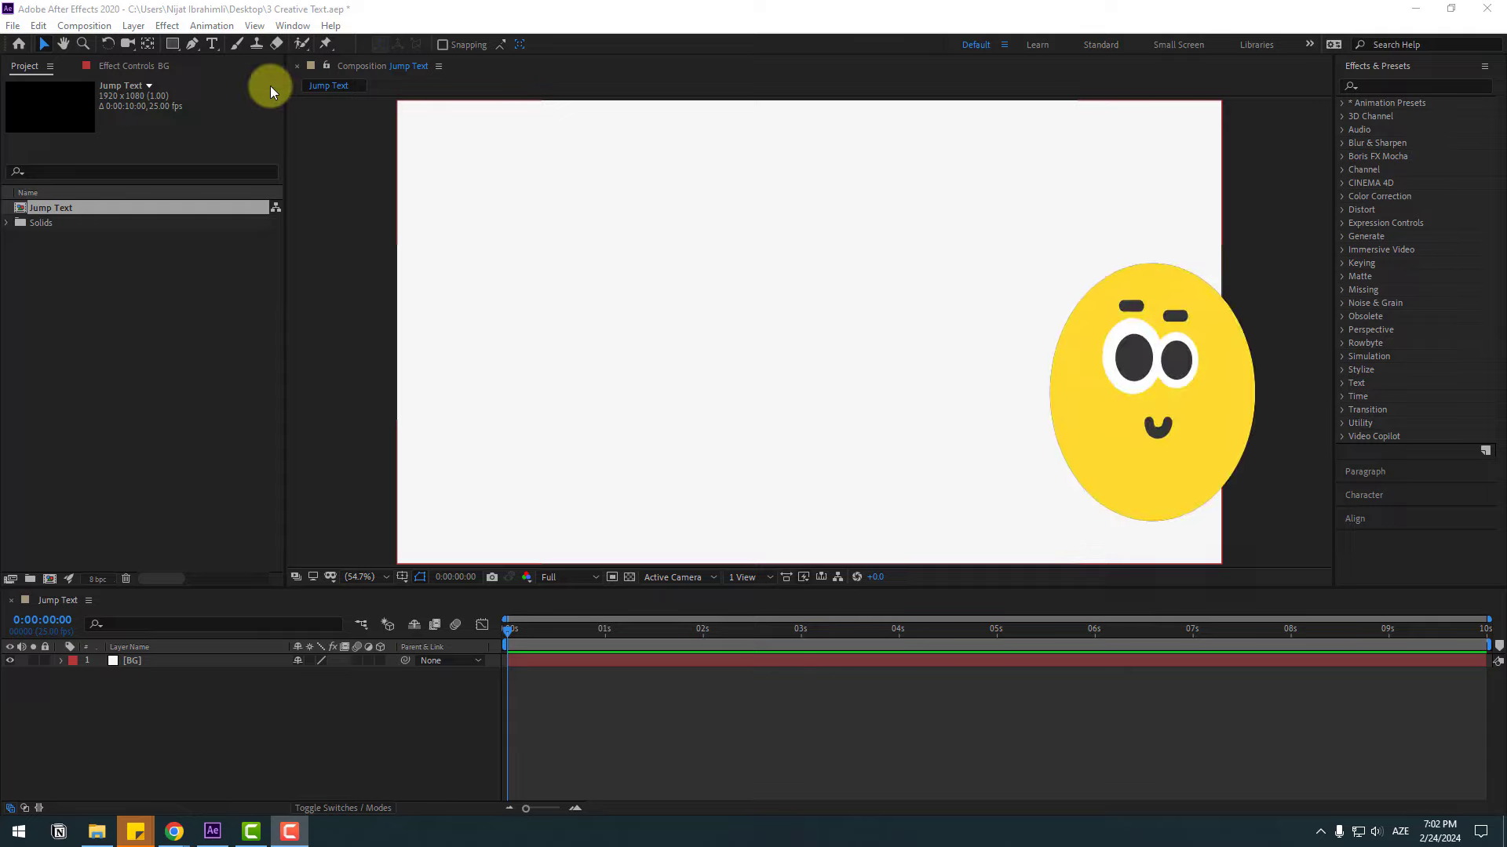
# Create a text layer with the single letter "H" in the composition
pyautogui.click(212, 45)
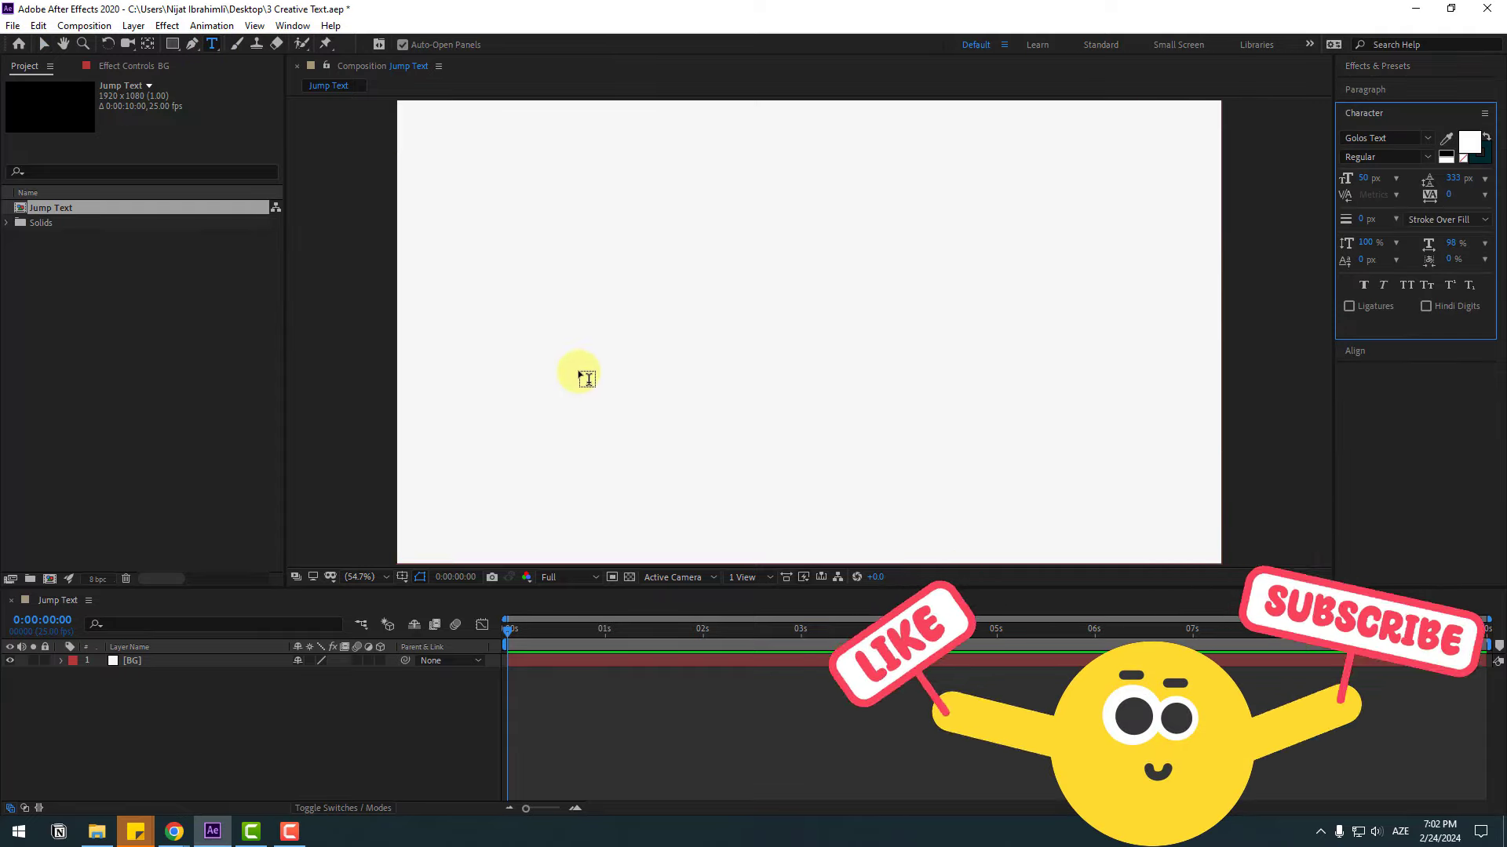
pyautogui.click(628, 325)
pyautogui.write('H')
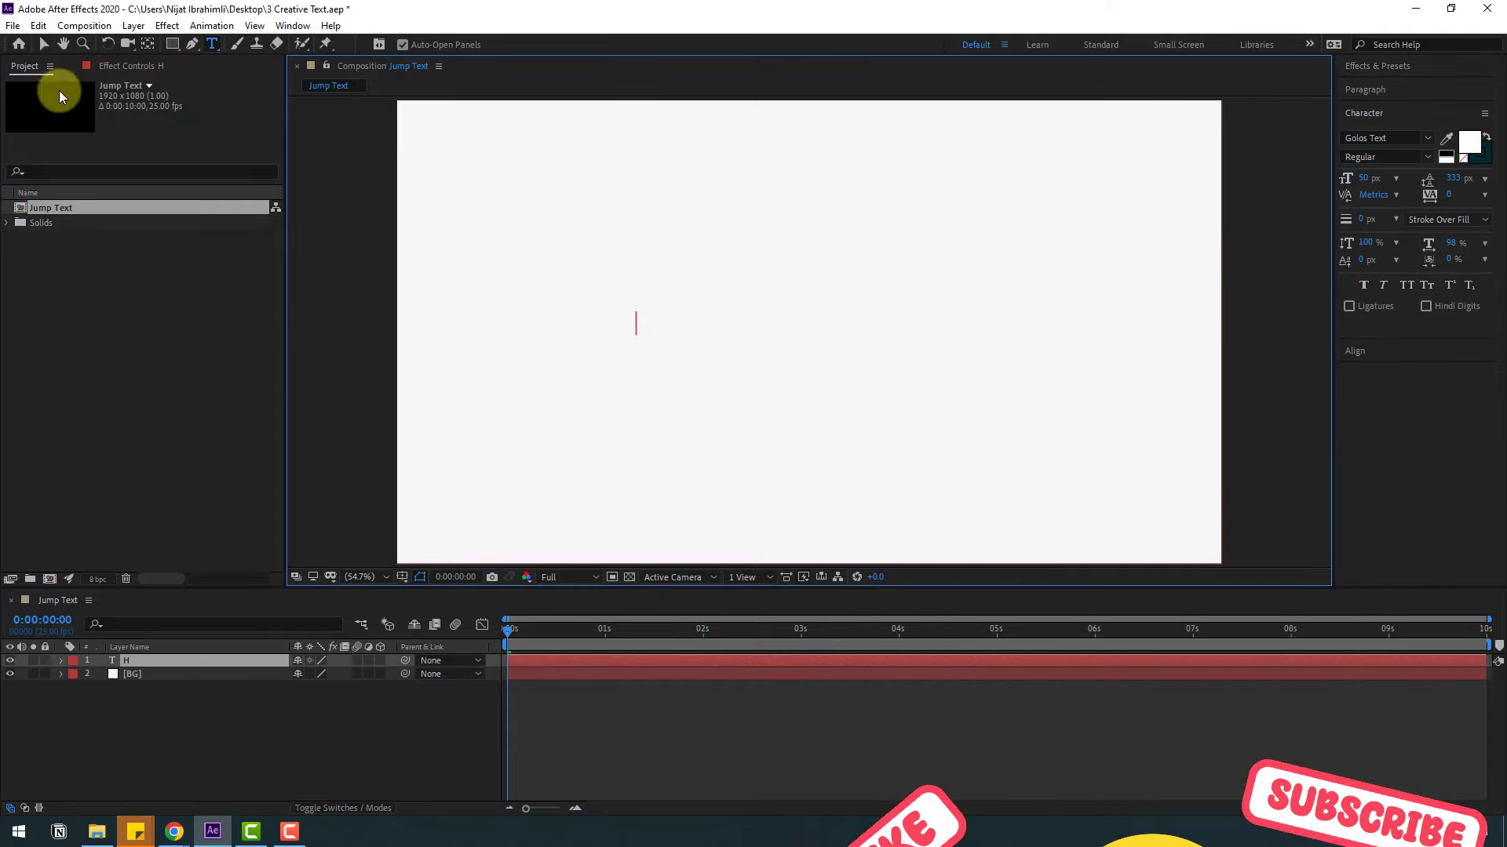
pyautogui.click(45, 47)
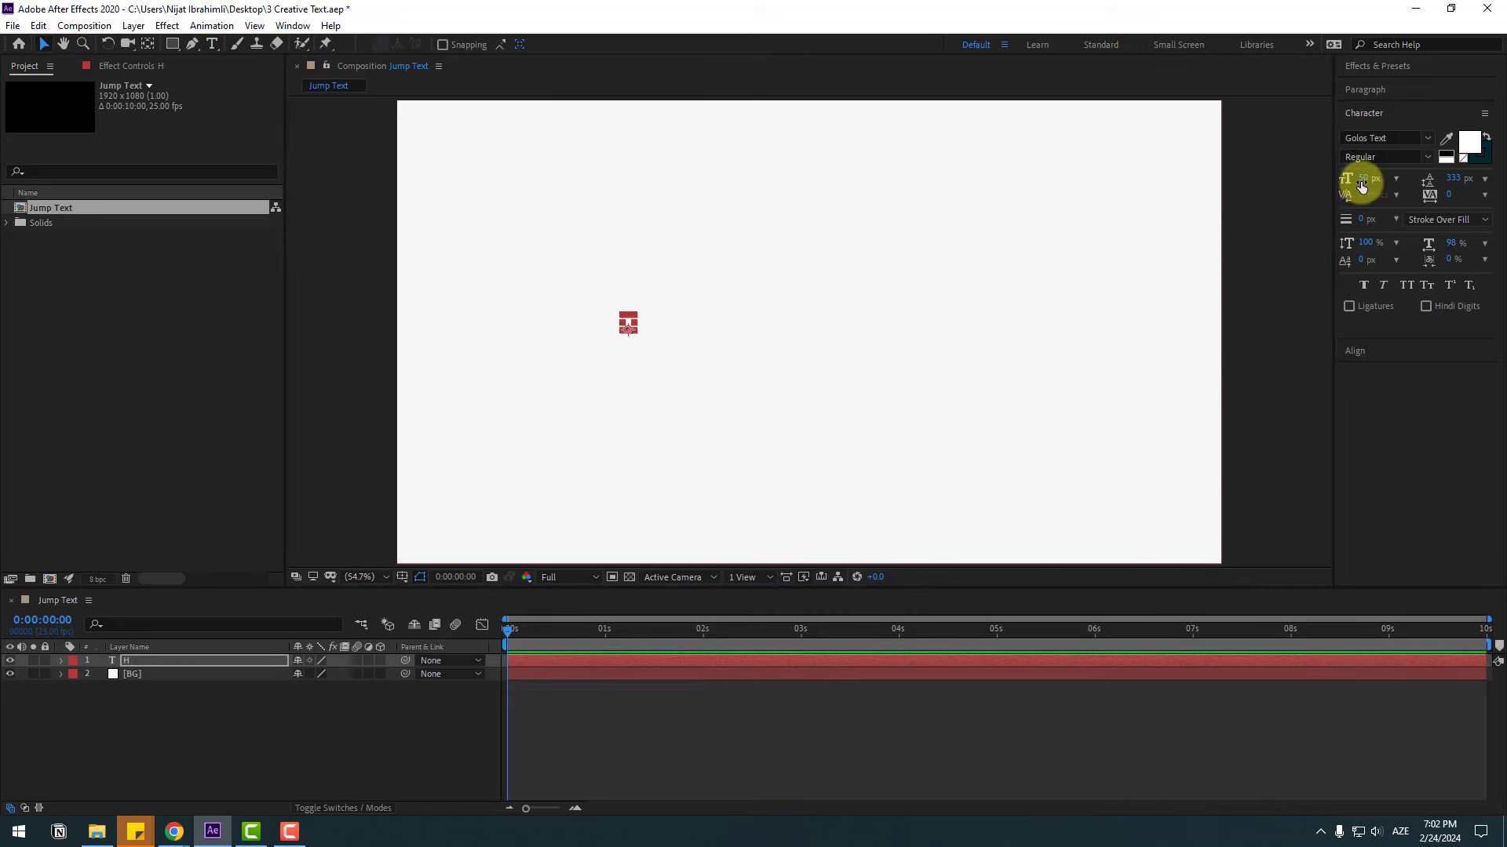
# Set the H's font size to 211 px and its fill colour to dark grey 333333
pyautogui.moveTo(1363, 180); pyautogui.dragTo(1436, 176)
pyautogui.click(1469, 142)
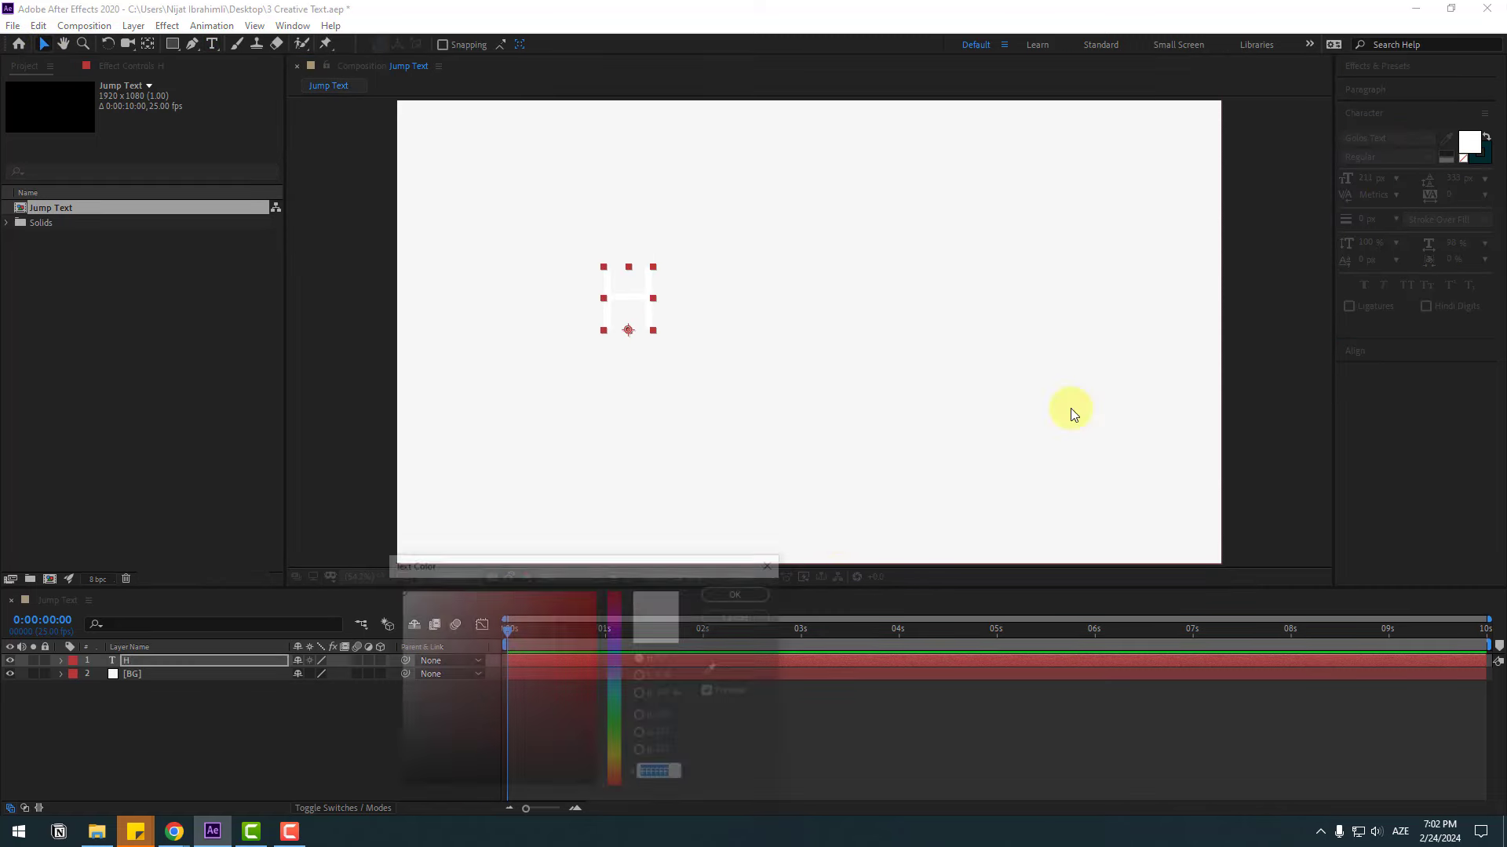
pyautogui.moveTo(437, 756)
pyautogui.mouseDown()
pyautogui.moveTo(397, 769)
pyautogui.moveTo(375, 750)
pyautogui.mouseUp()
pyautogui.click(385, 751)
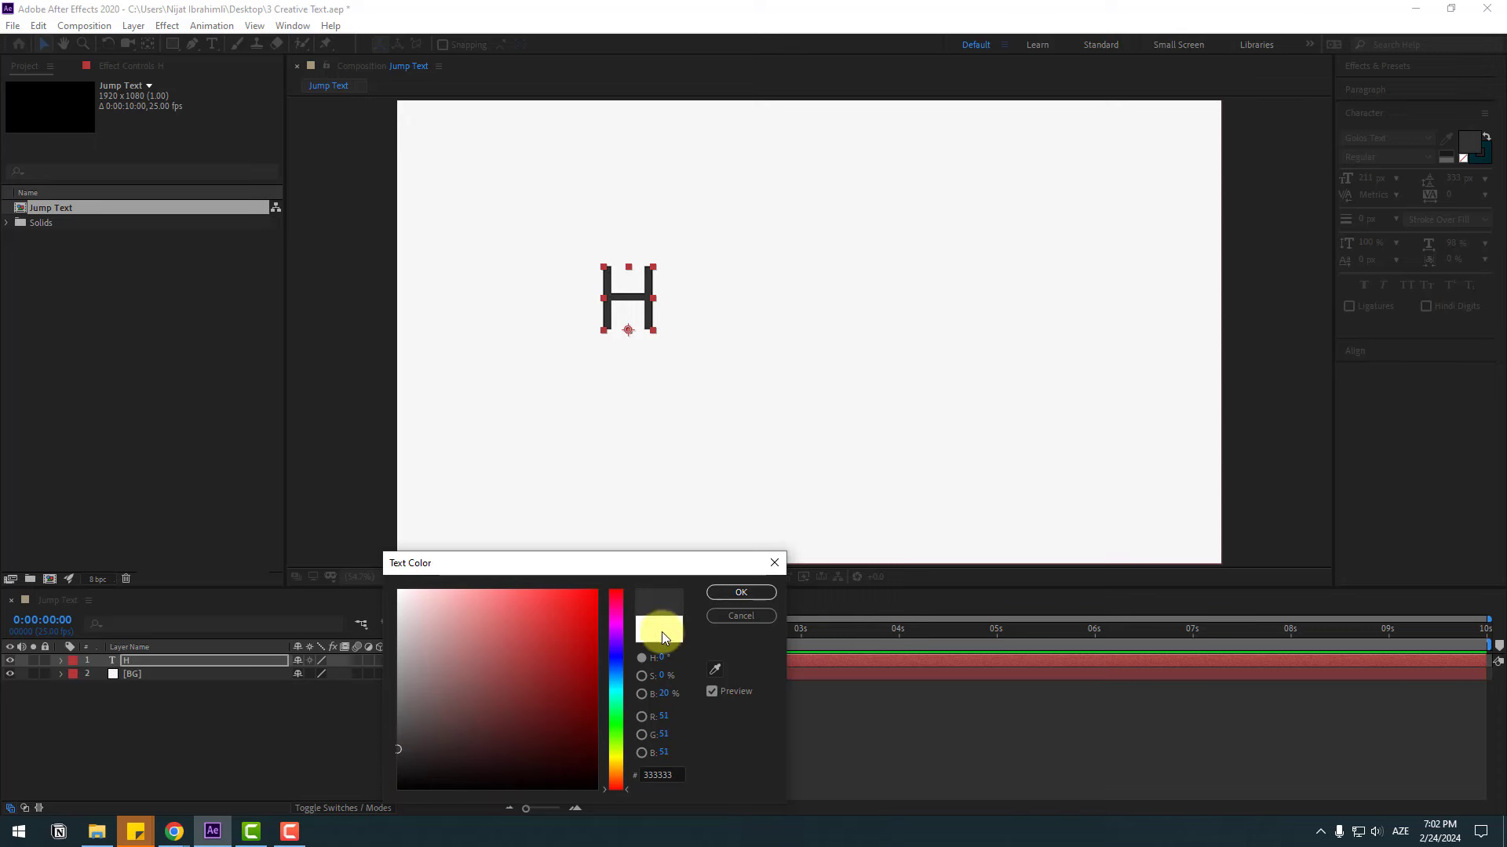
pyautogui.click(717, 600)
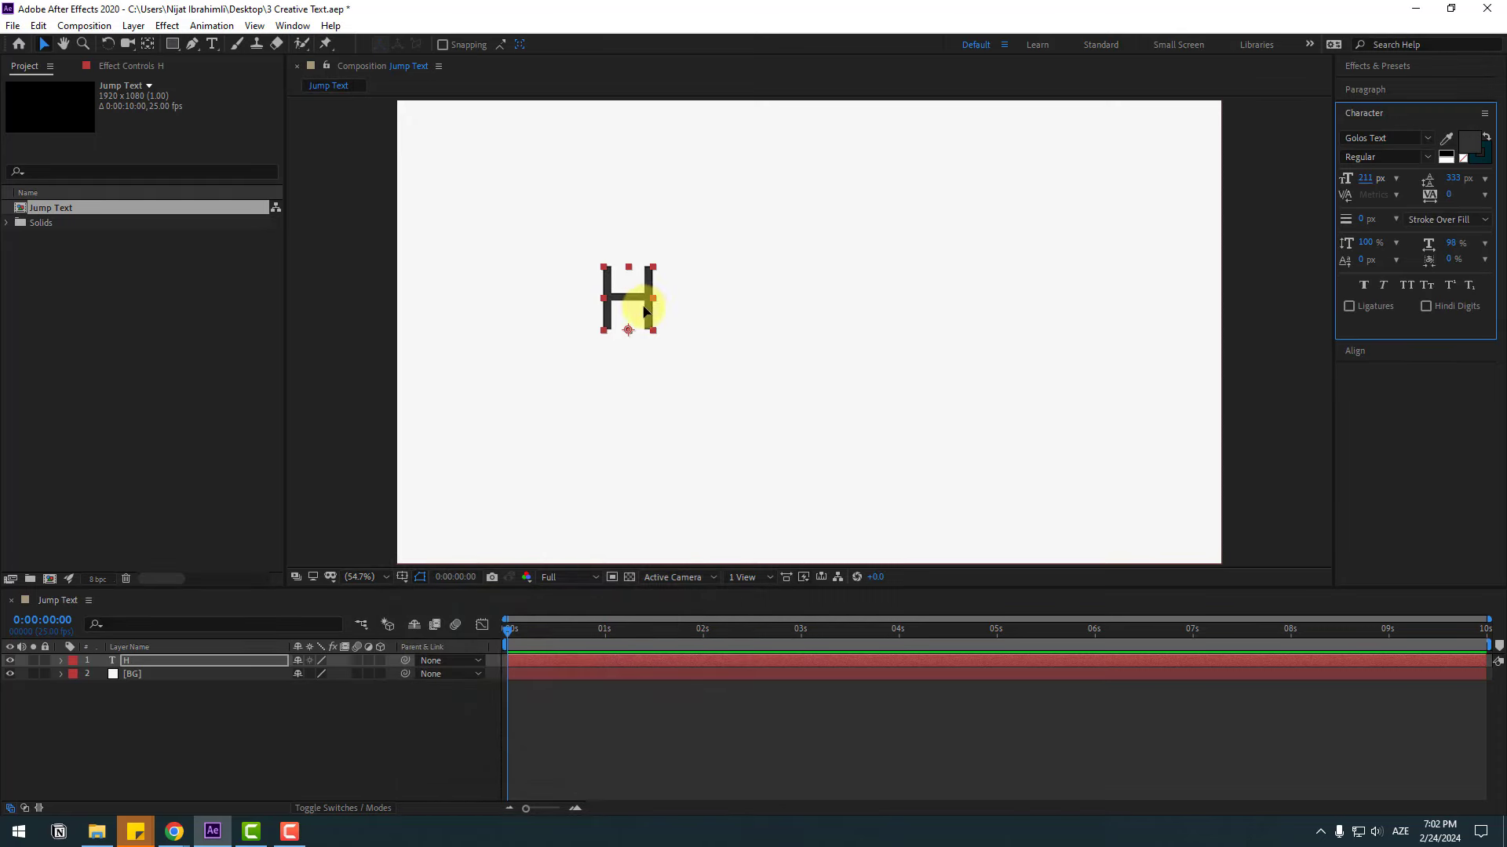
# Place the H's anchor point at the letter's bottom centre with the Pan Behind tool
pyautogui.scroll(2, 652, 314)
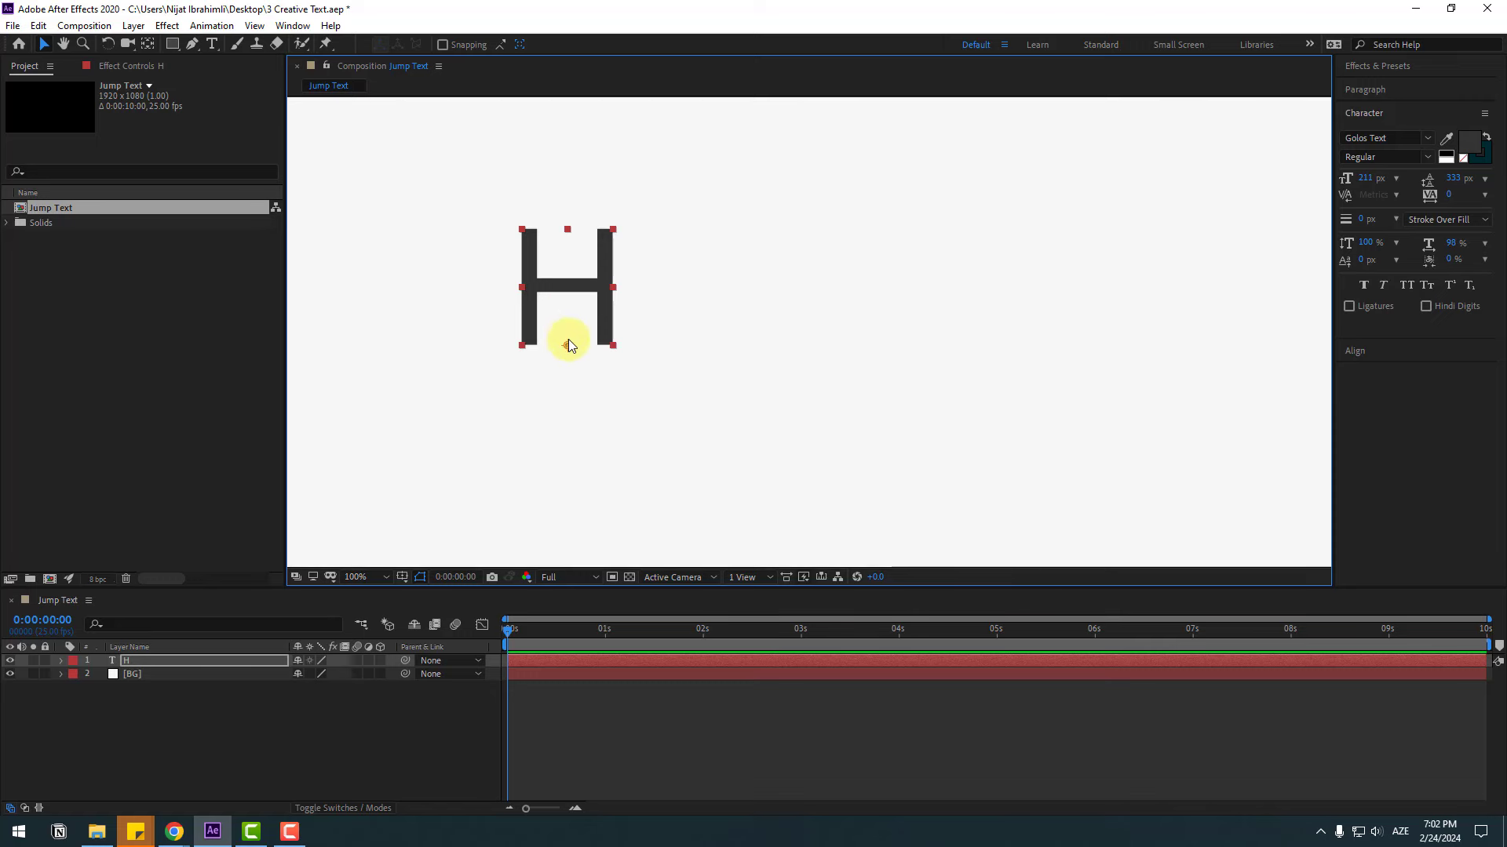
pyautogui.click(147, 47)
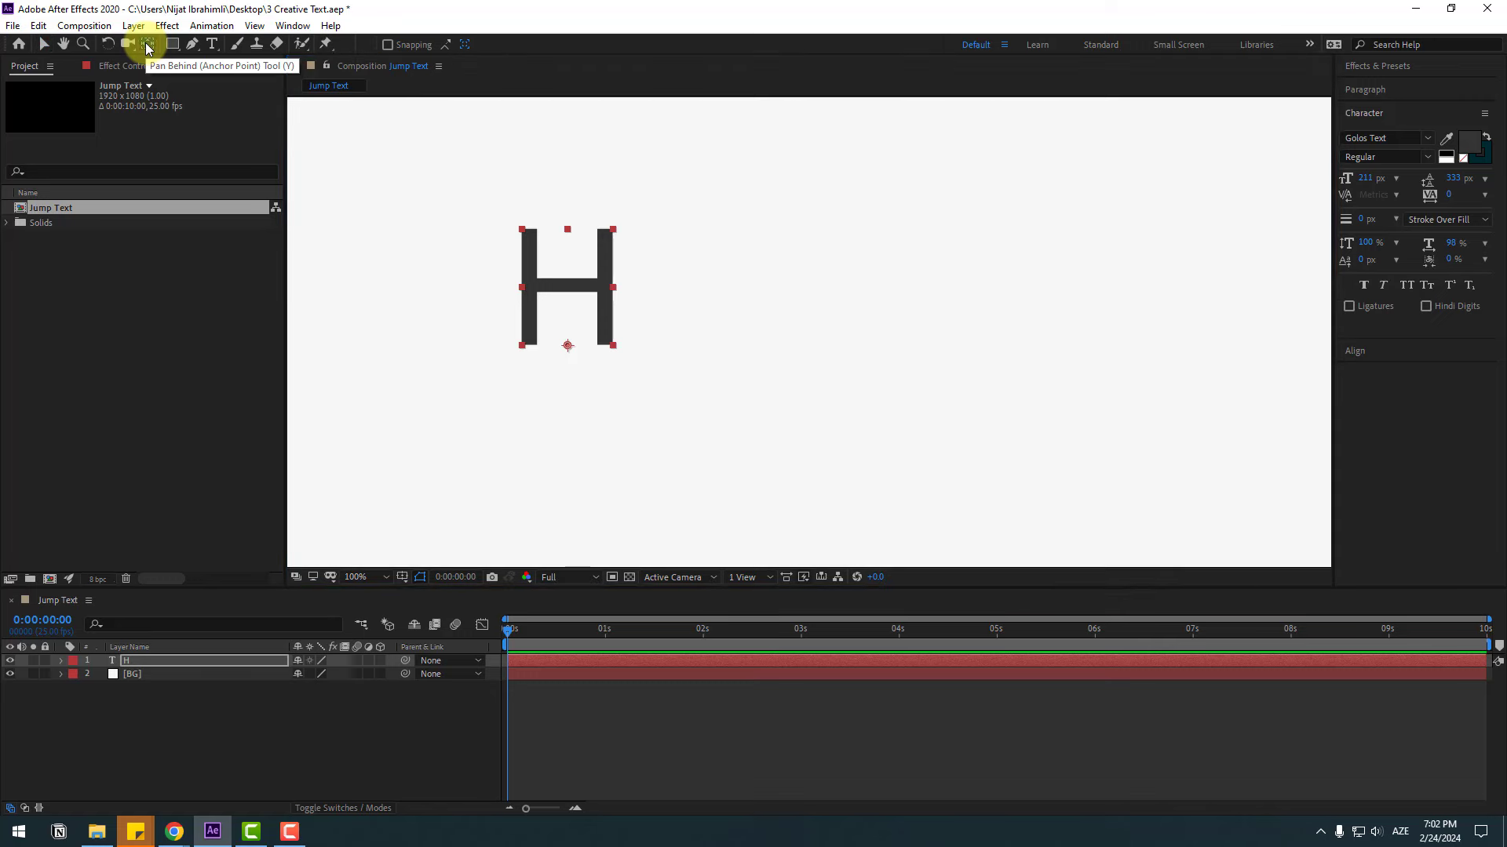
pyautogui.moveTo(568, 351); pyautogui.dragTo(564, 345)
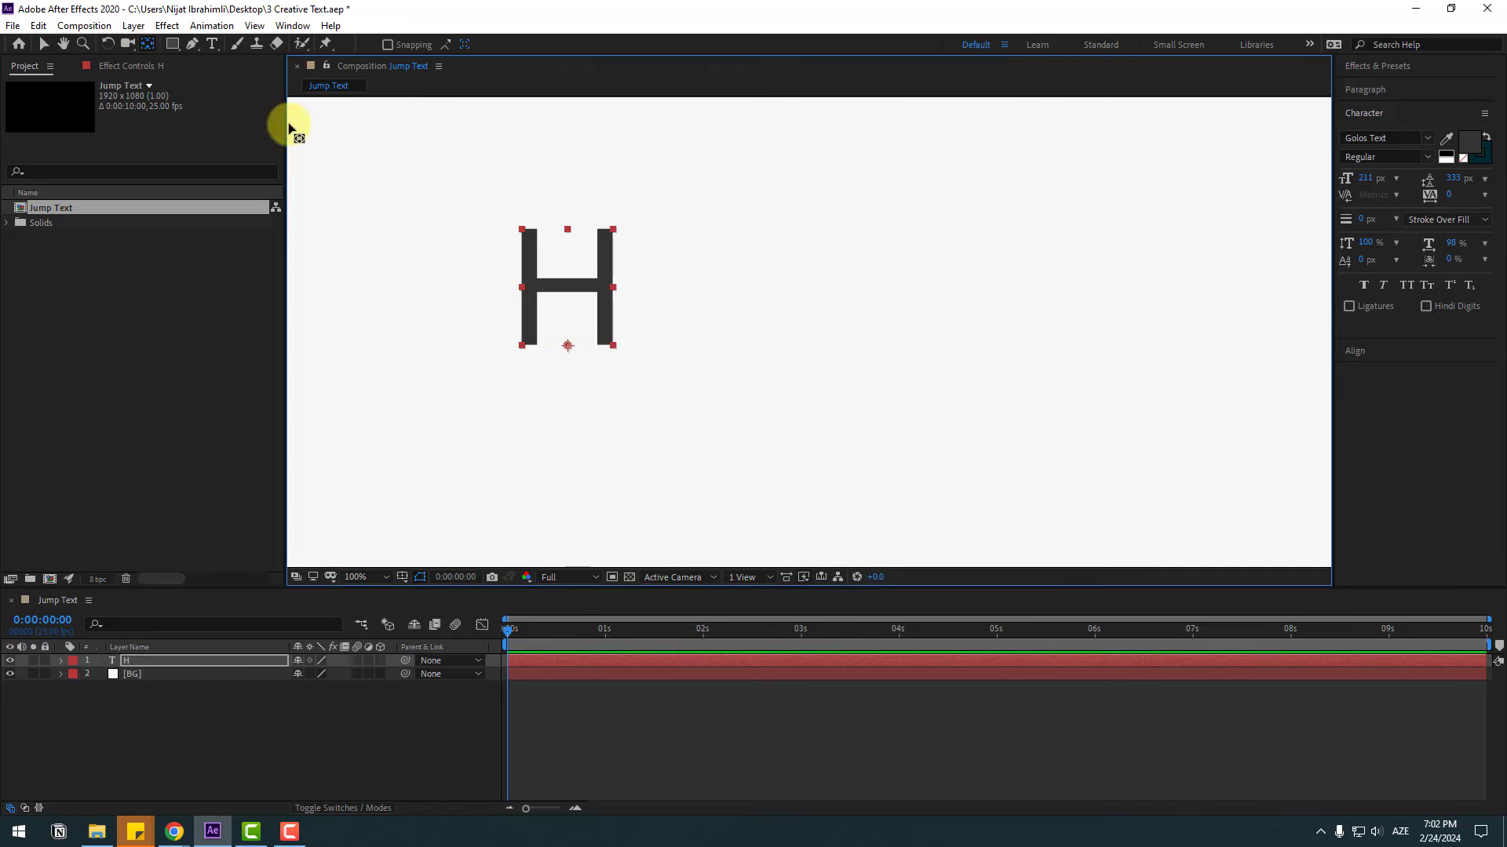
pyautogui.click(44, 43)
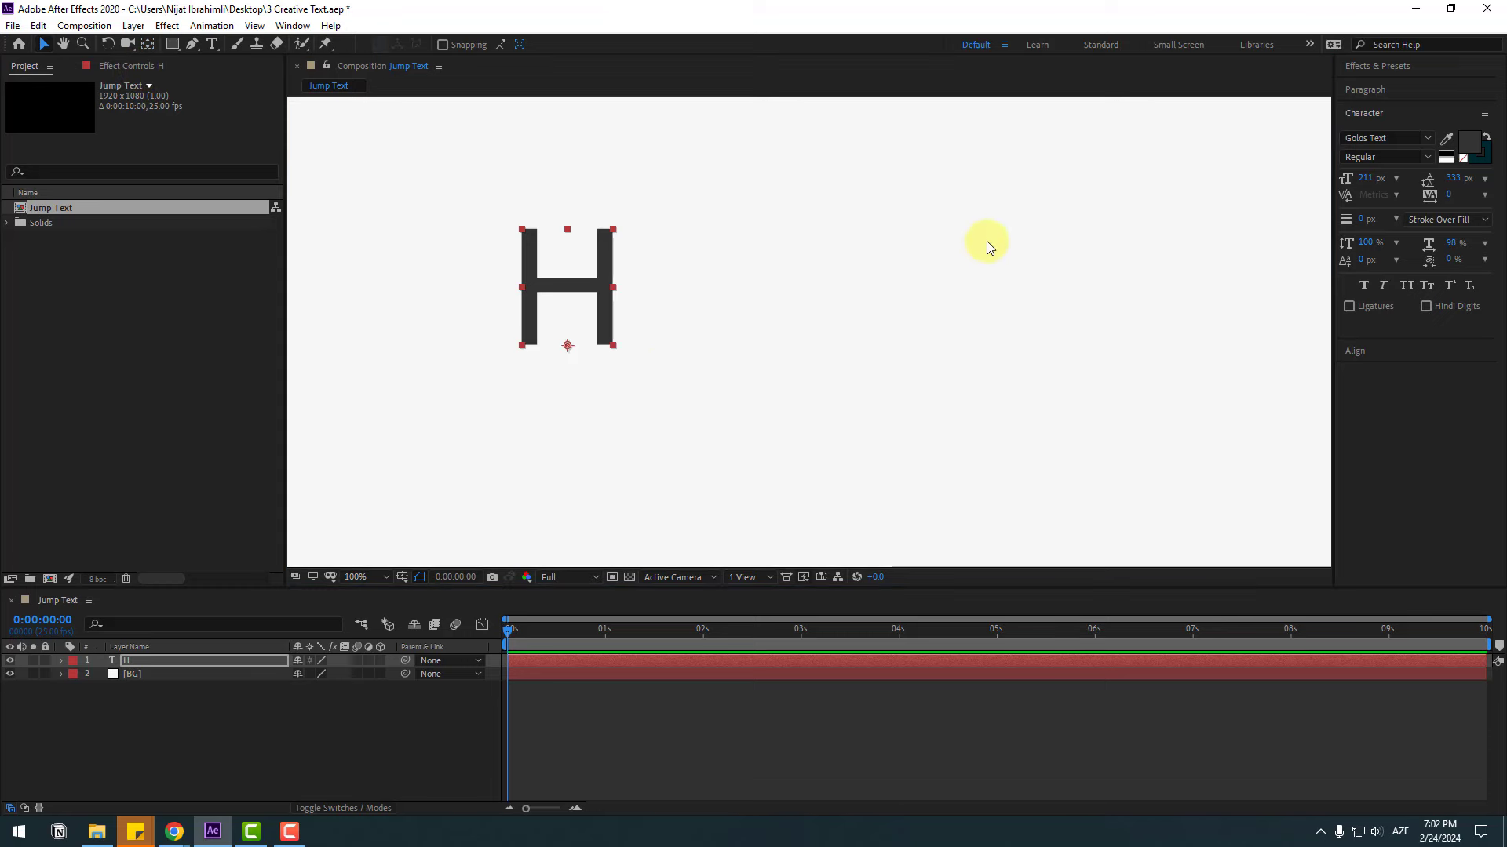
# Display the Title/Action Safe guides over the whole composition
pyautogui.press(',')
pyautogui.click(402, 577)
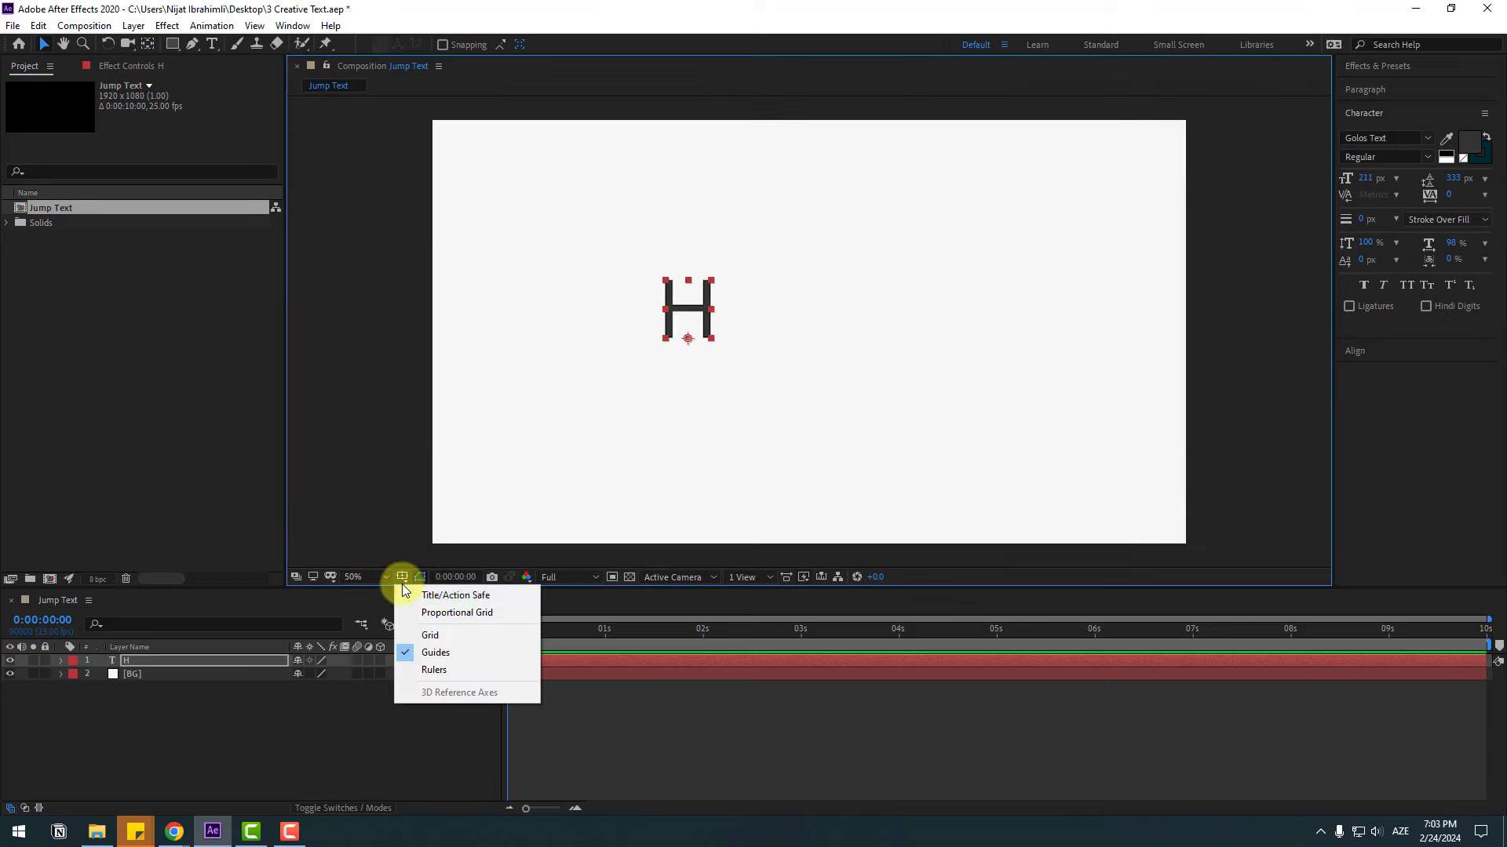
pyautogui.click(449, 595)
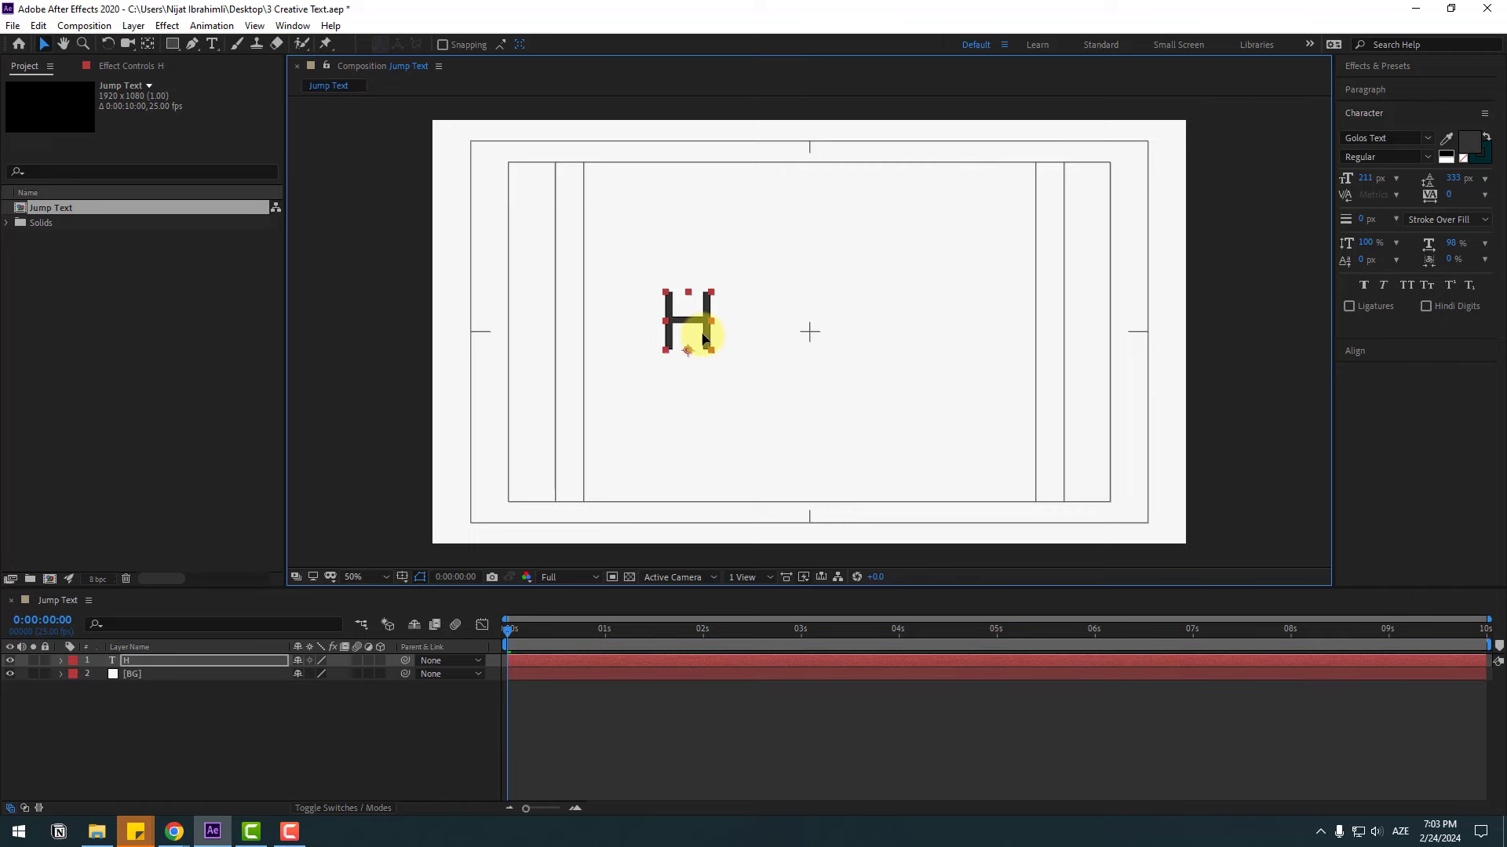
# Align the H layer to the composition's horizontal and vertical centre
pyautogui.moveTo(702, 328); pyautogui.dragTo(742, 355)
pyautogui.click(1355, 353)
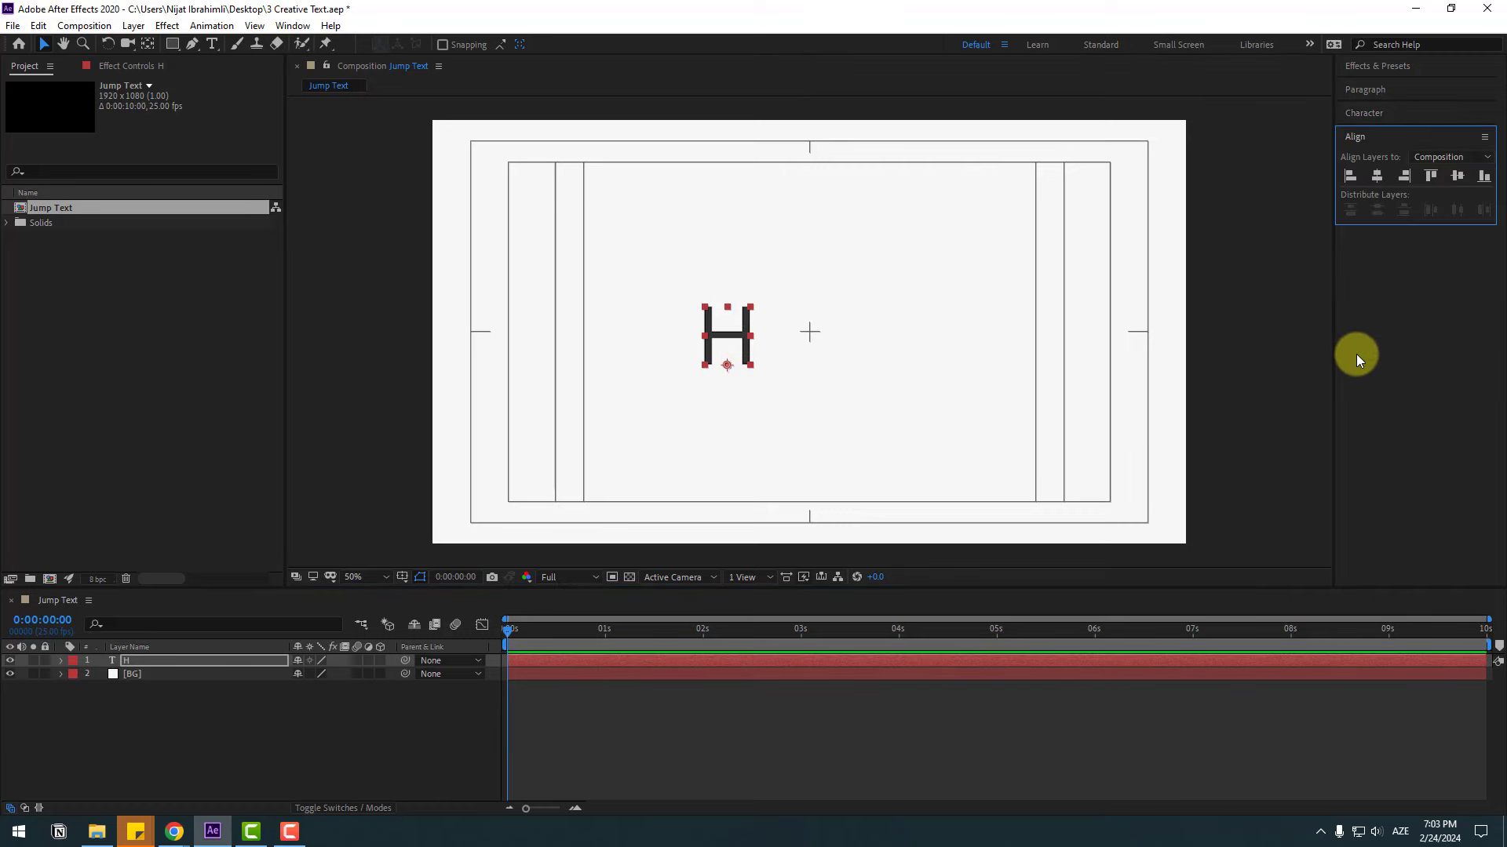
pyautogui.click(293, 25)
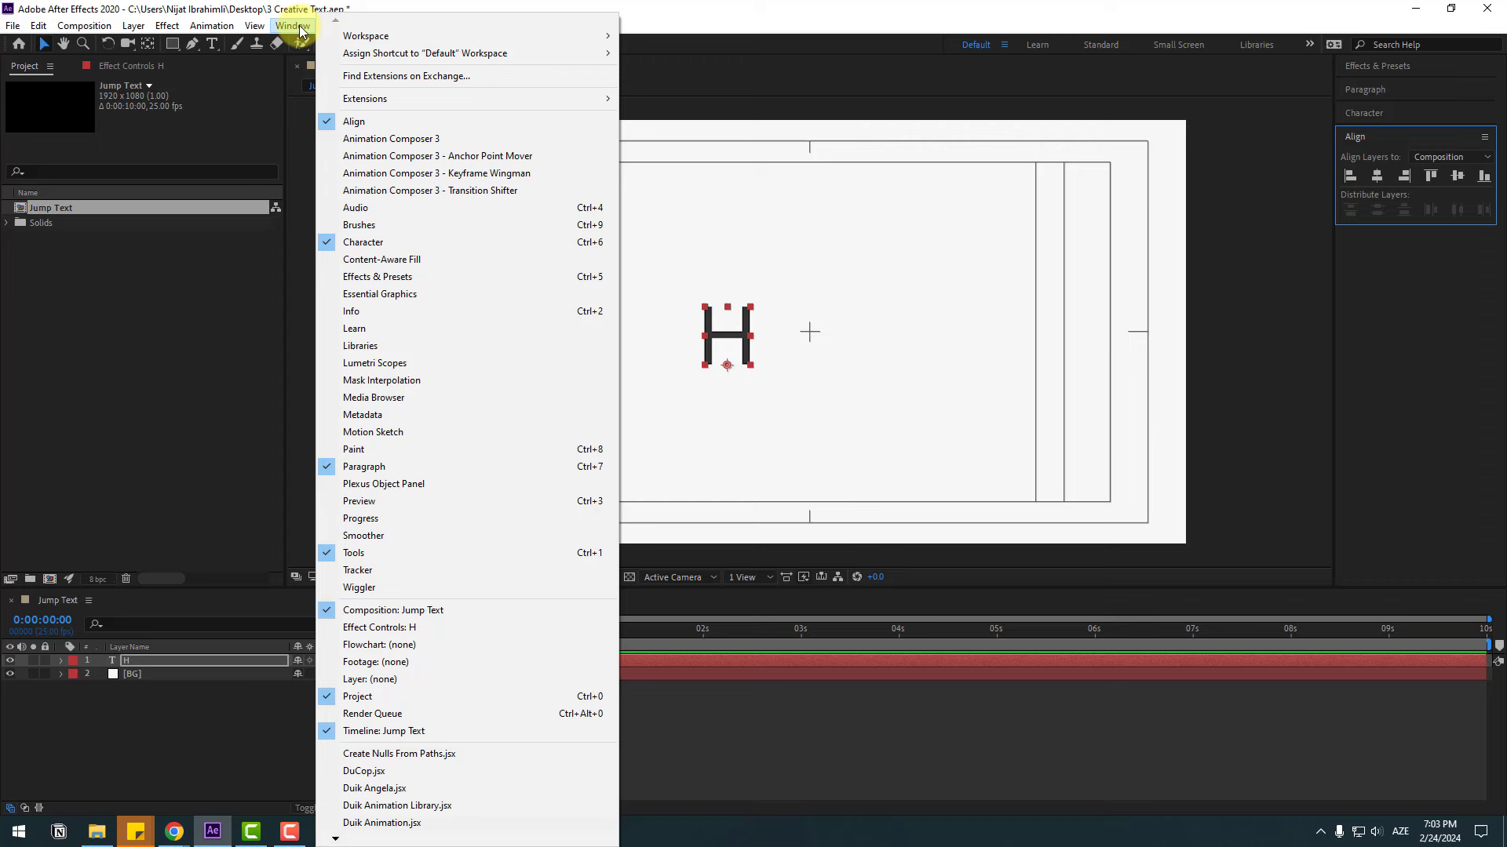
pyautogui.click(354, 128)
pyautogui.click(1378, 180)
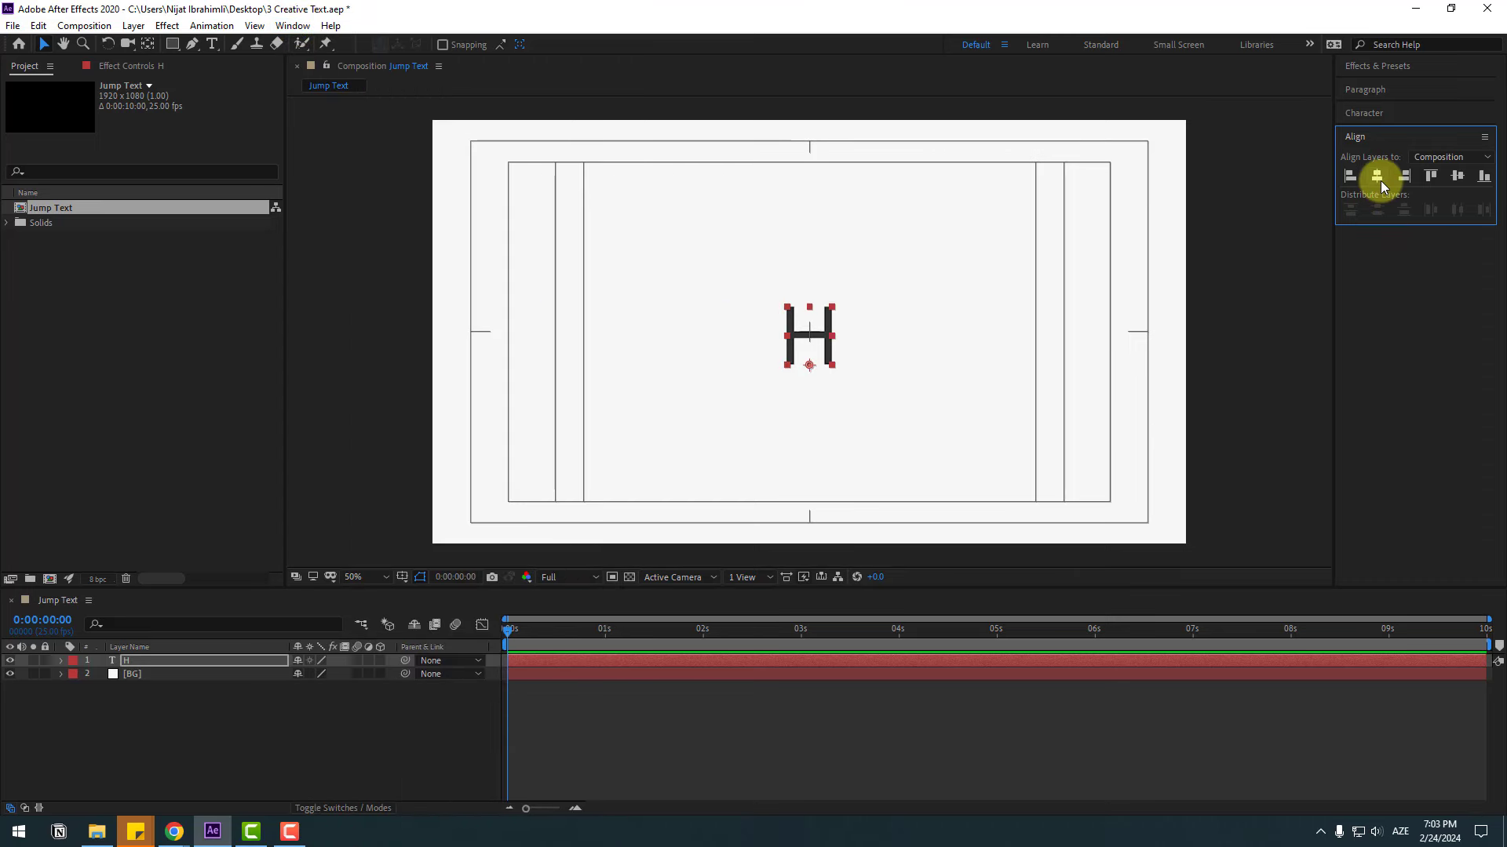
pyautogui.click(1455, 185)
pyautogui.click(186, 727)
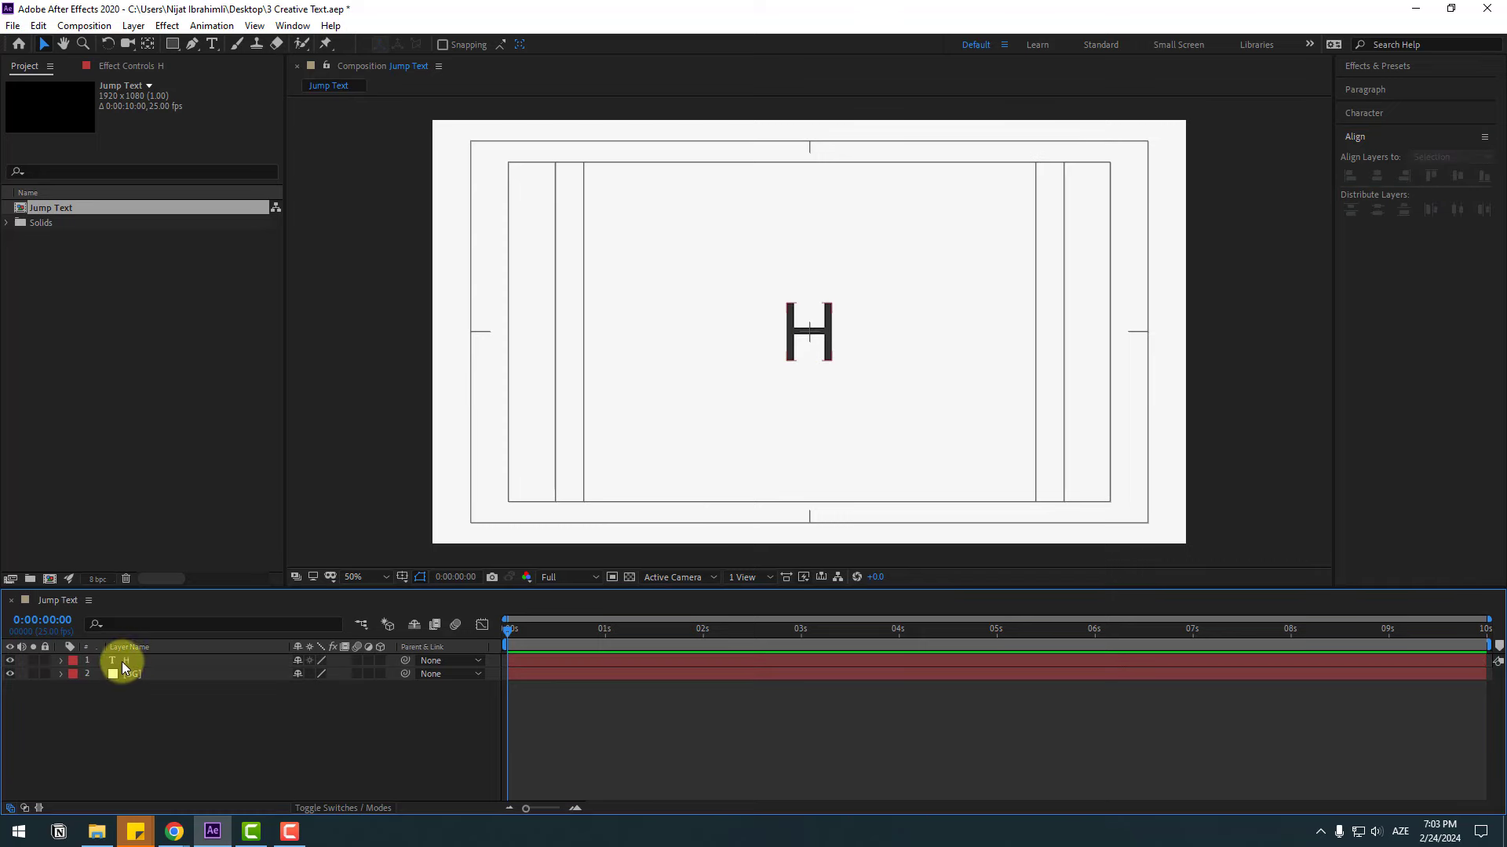
# Duplicate the H layer and move the copy to the right until it stands just beside the original
pyautogui.click(124, 661)
pyautogui.scroll(2, 910, 403)
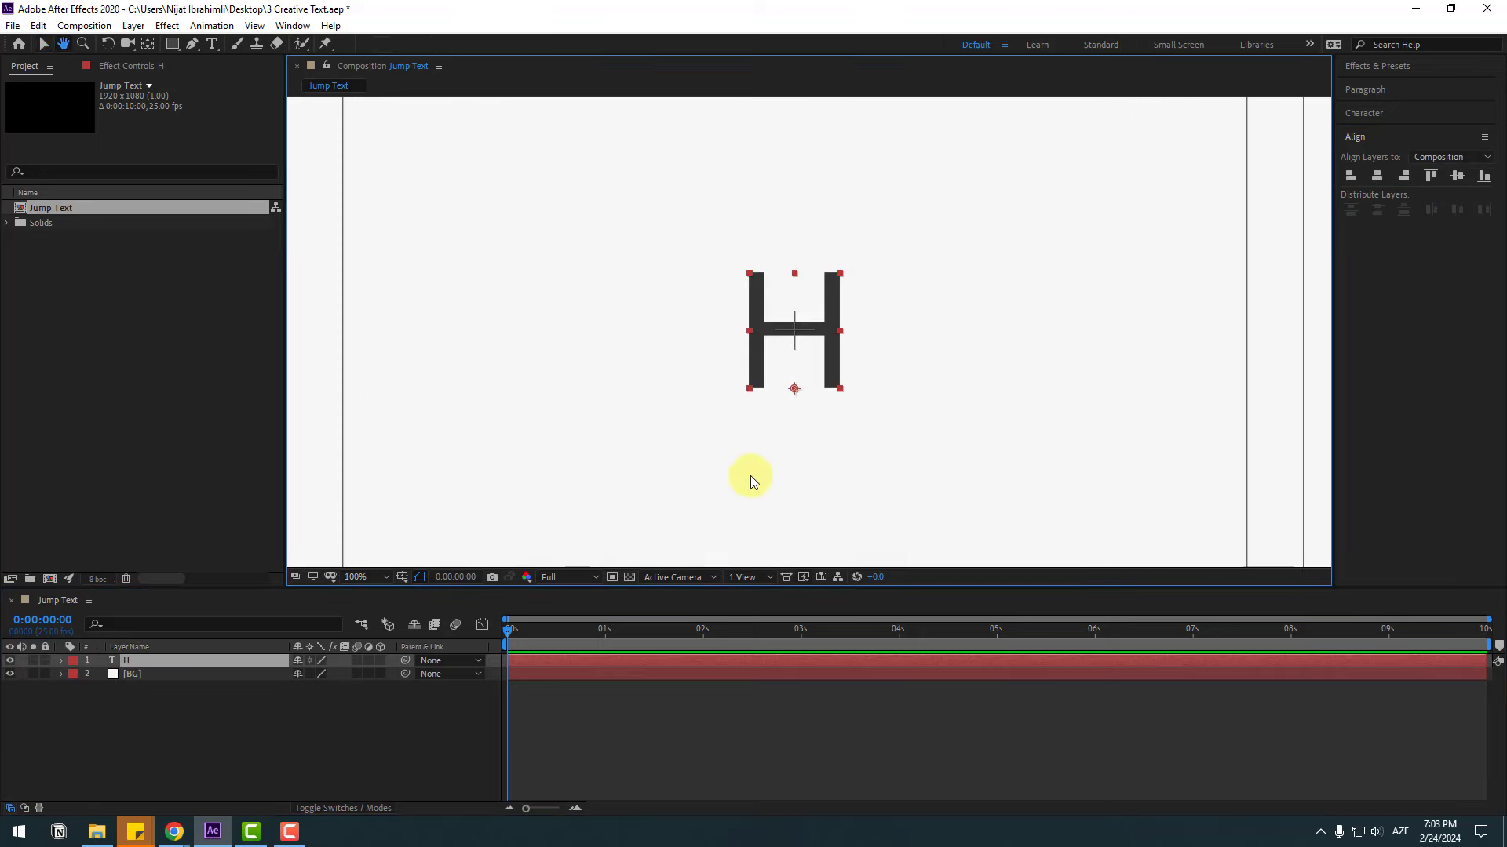
pyautogui.press('v')
pyautogui.hotkey('ctrl', 'd')
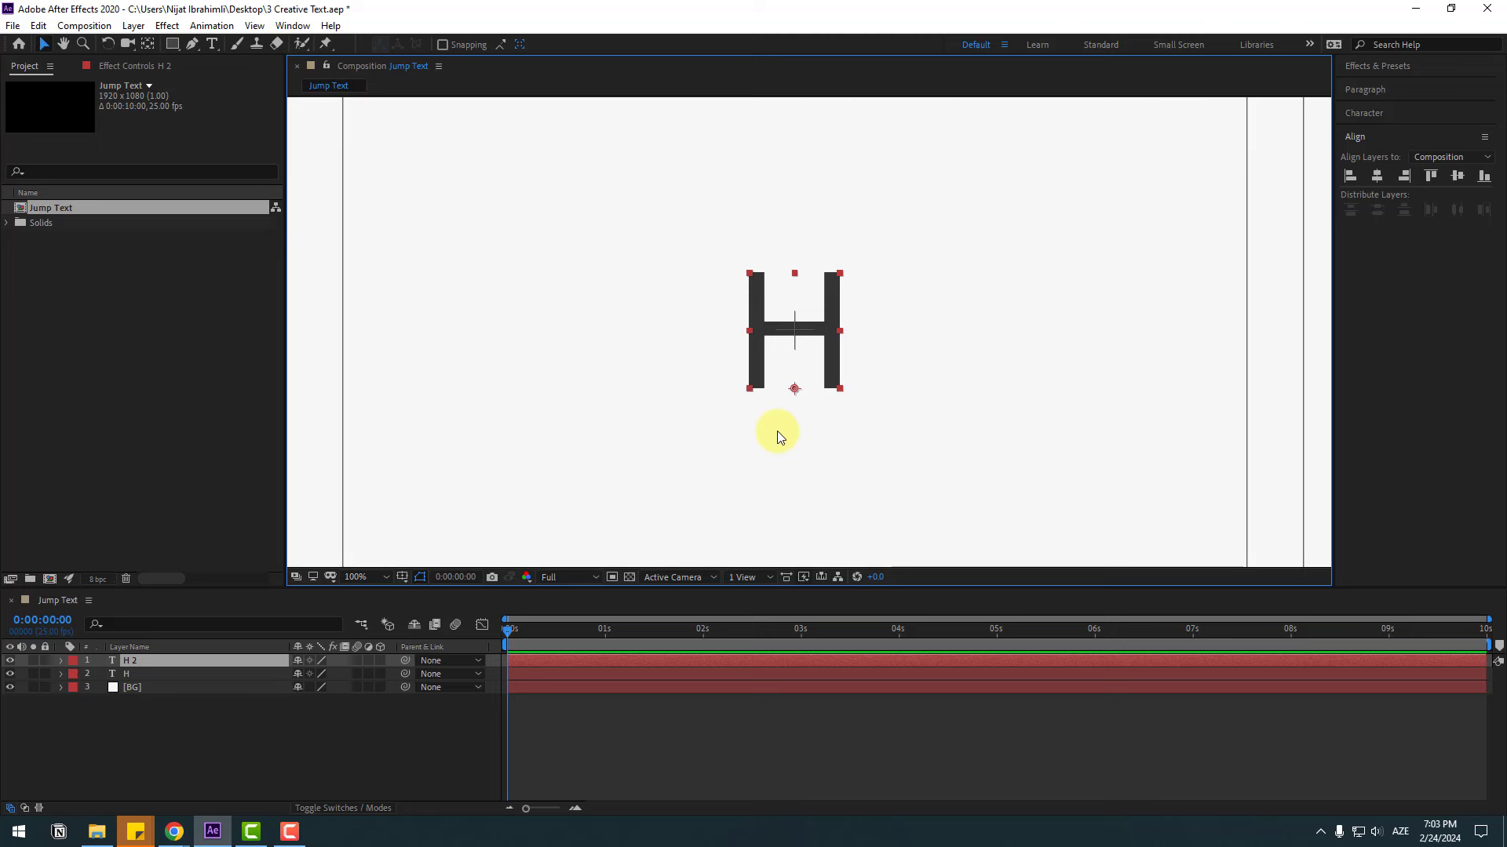
pyautogui.hotkey('shift', 'Right')
pyautogui.hotkey('shift', 'Right')
pyautogui.hotkey('shift', 'Right')
pyautogui.hotkey('shift', 'Right')
pyautogui.hotkey('shift', 'Right')
pyautogui.hotkey('shift', 'Right')
pyautogui.hotkey('shift', 'Right')
pyautogui.hotkey('shift', 'Right')
pyautogui.hotkey('shift', 'Right')
pyautogui.hotkey('shift', 'Right')
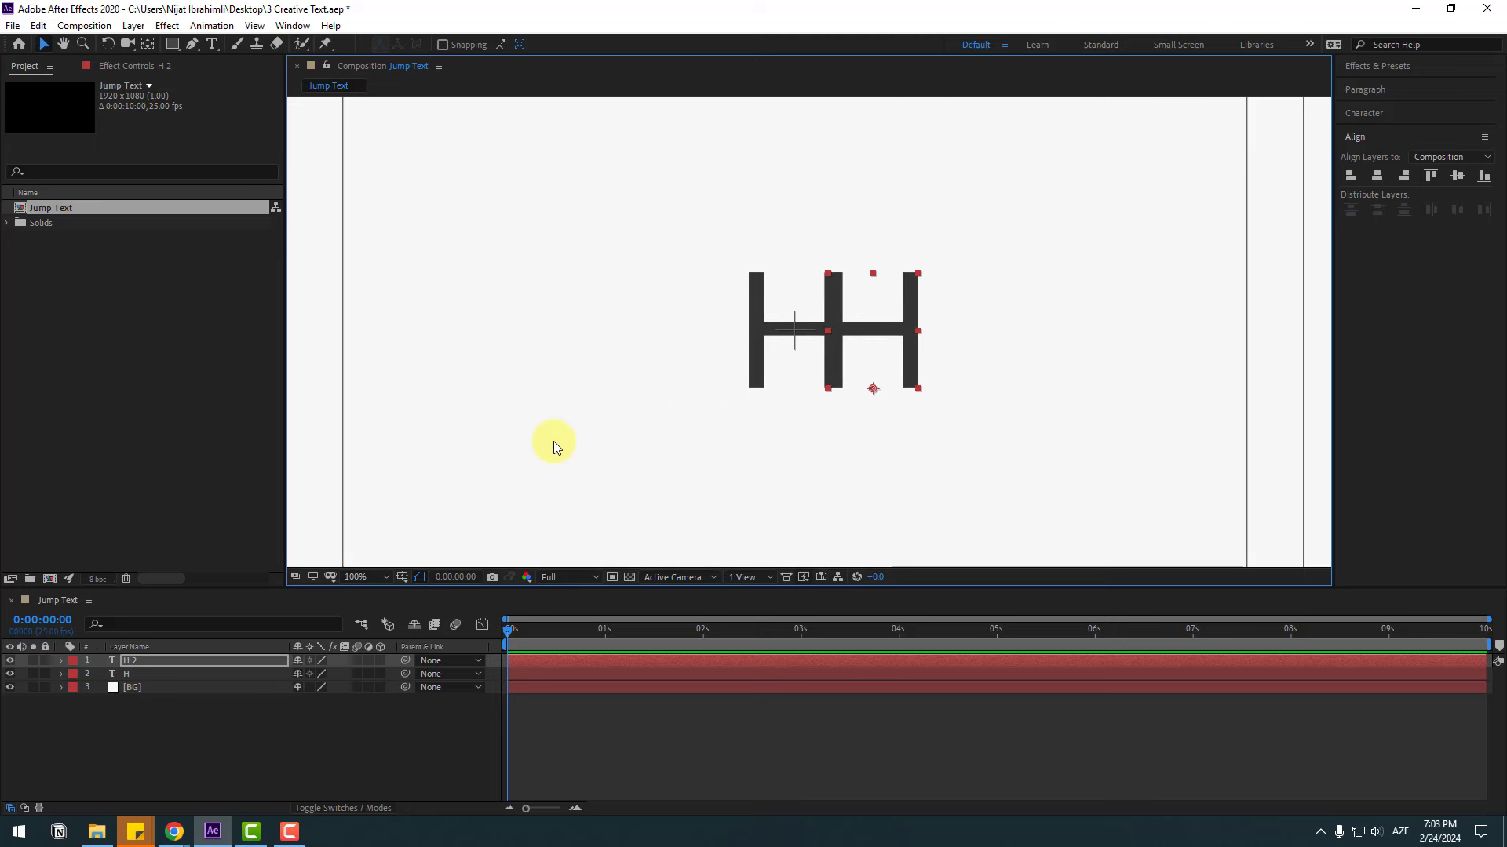
pyautogui.hotkey('shift', 'Right')
pyautogui.hotkey('shift', 'Right')
pyautogui.hotkey('shift', 'Left')
pyautogui.hotkey('shift', 'Right')
pyautogui.hotkey('shift', 'Right')
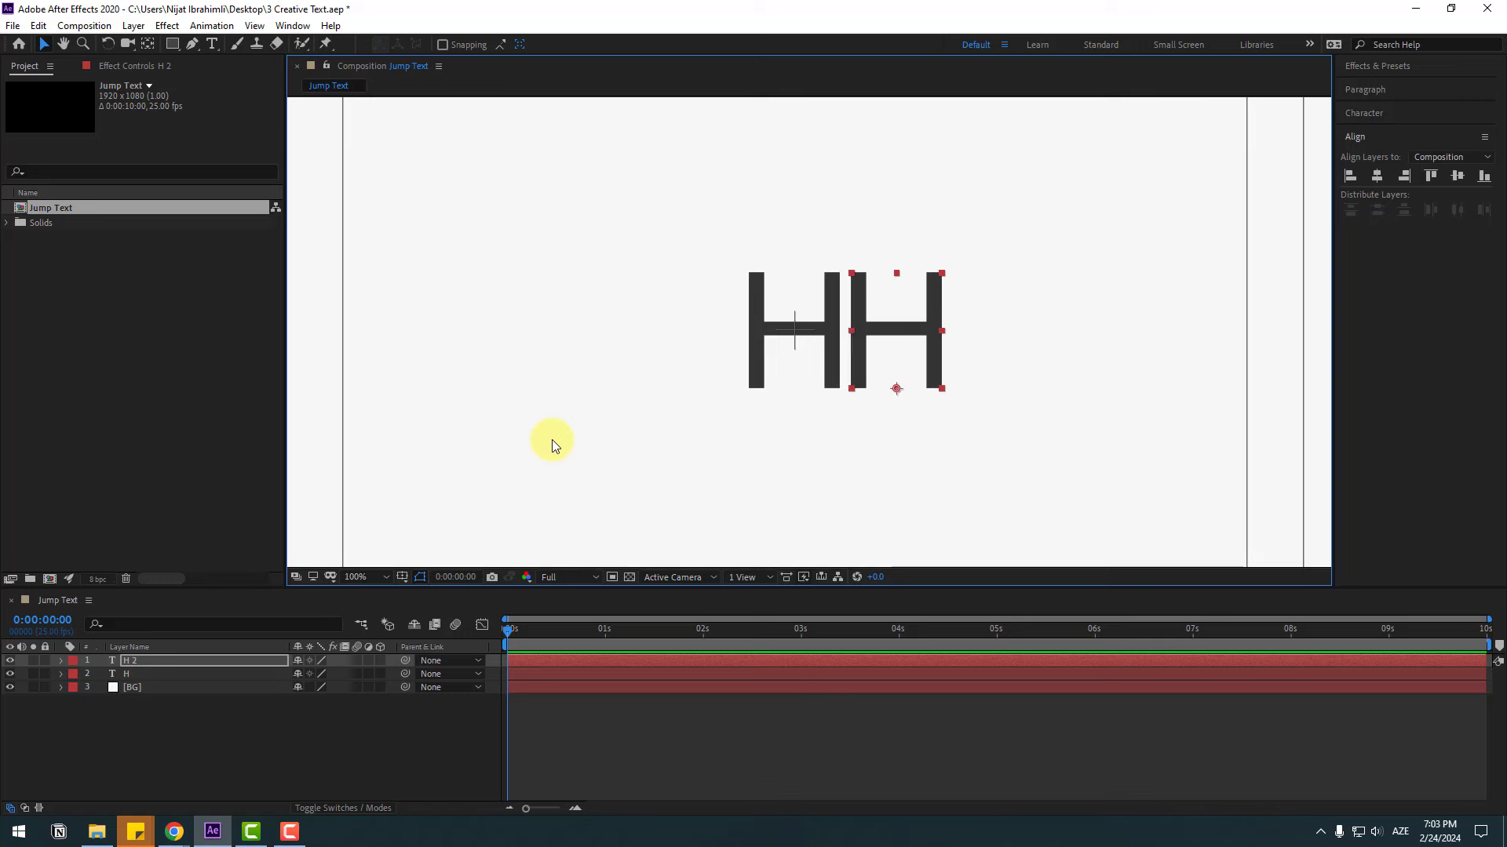
pyautogui.hotkey('shift', 'Right')
# Change the duplicated letter's text to a lowercase "e"
pyautogui.doubleClick(911, 324)
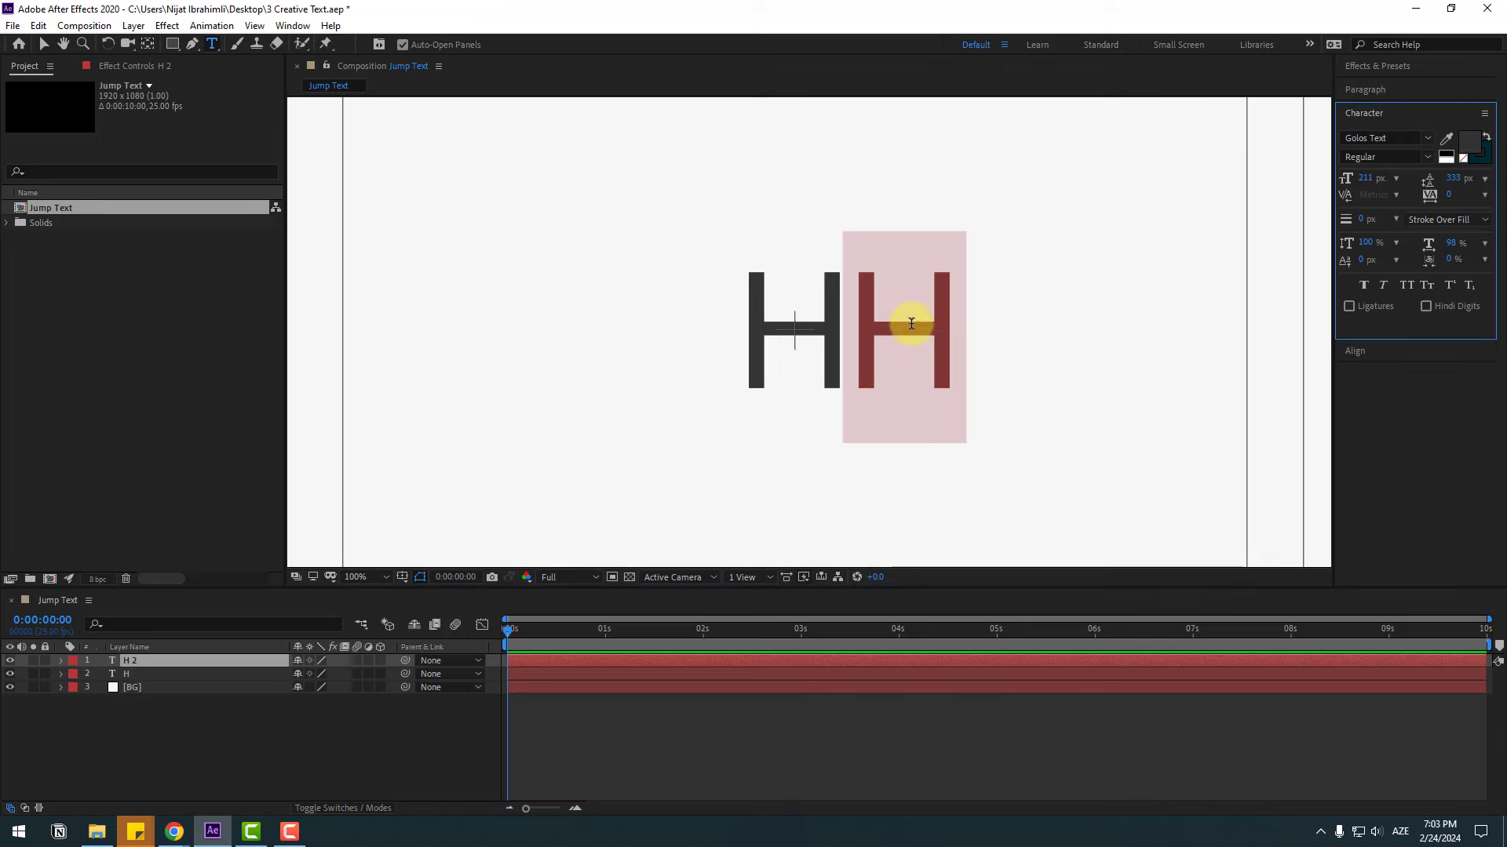
pyautogui.write('e')
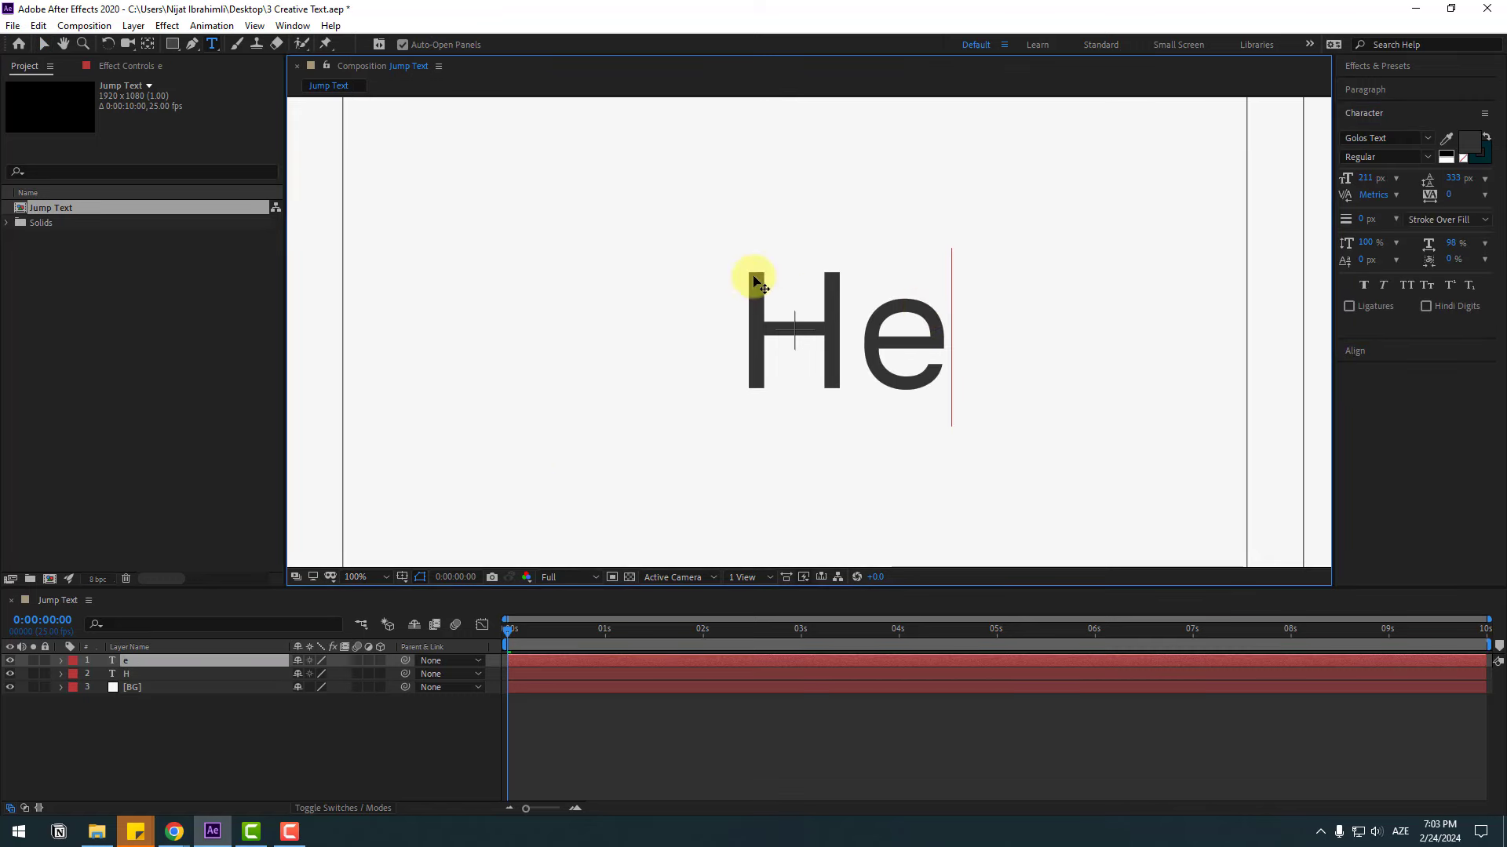
pyautogui.click(42, 47)
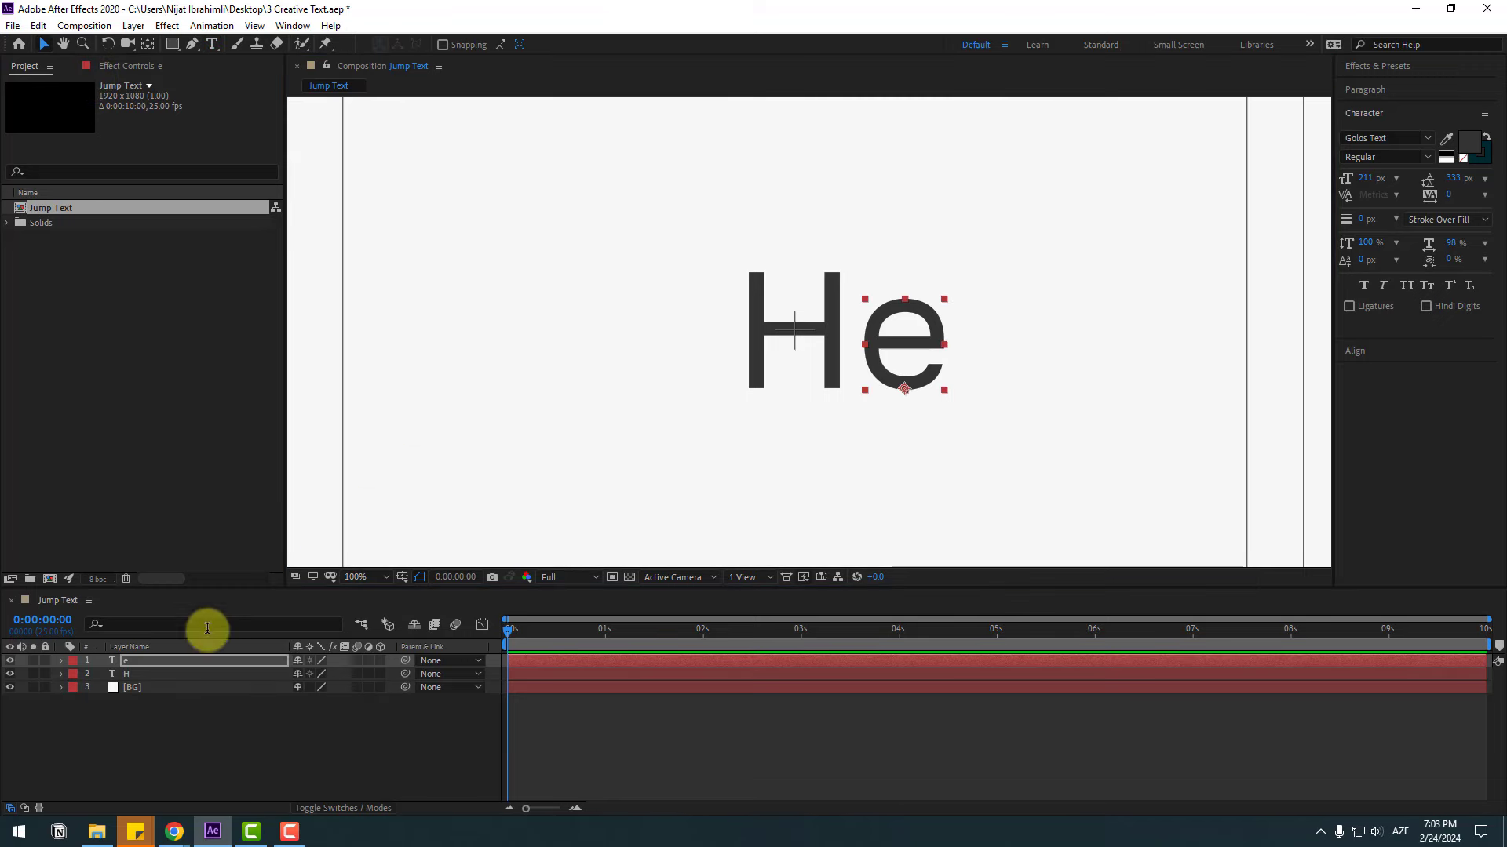
# Duplicate the e layer and move the copy to the right until it stands beside the original e
pyautogui.hotkey('ctrl', 'd')
pyautogui.hscroll(2, 690, 428)
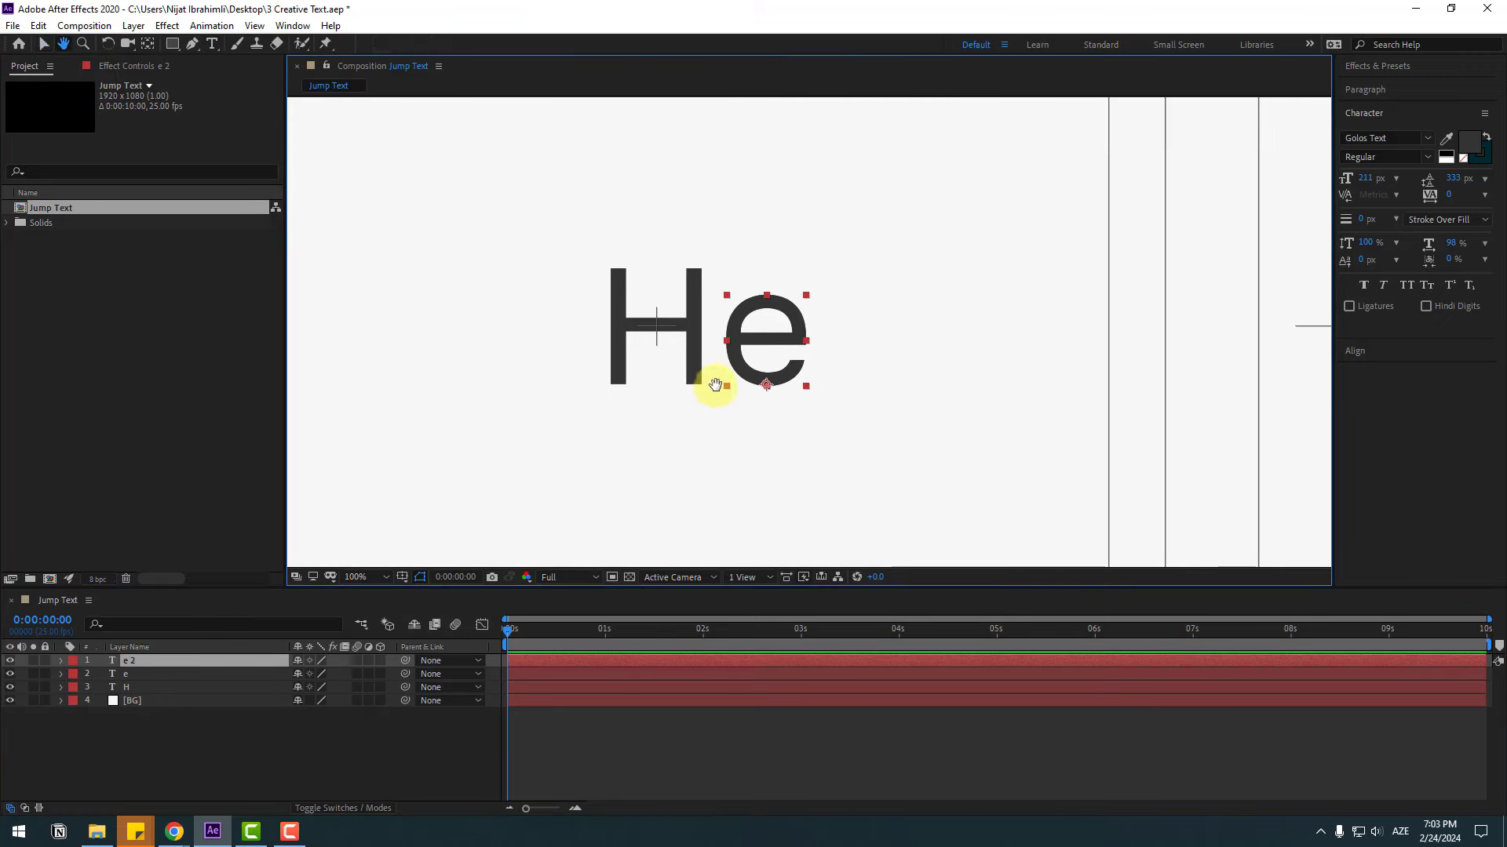
pyautogui.hotkey('shift', 'Right')
pyautogui.hotkey('shift', 'Right')
pyautogui.hotkey('shift', 'Right')
pyautogui.hotkey('shift', 'Right')
pyautogui.hotkey('shift', 'Right')
pyautogui.hotkey('shift', 'Right')
pyautogui.hotkey('shift', 'Right')
pyautogui.hotkey('shift', 'Right')
pyautogui.hotkey('shift', 'Right')
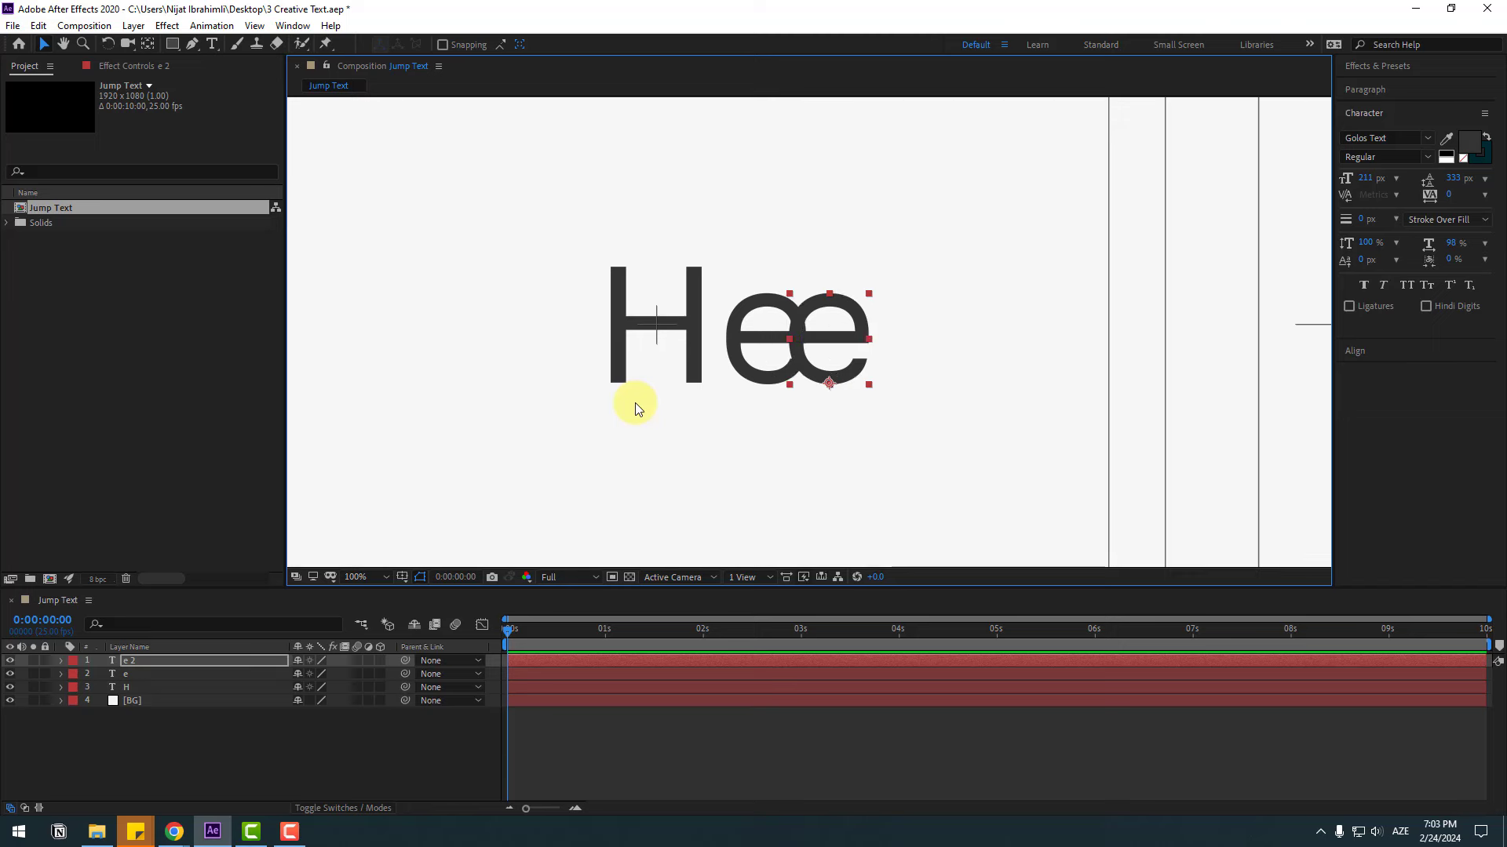
pyautogui.hotkey('shift', 'Right')
pyautogui.hotkey('shift', 'Right')
pyautogui.hotkey('shift', 'Right')
pyautogui.hotkey('shift', 'Right')
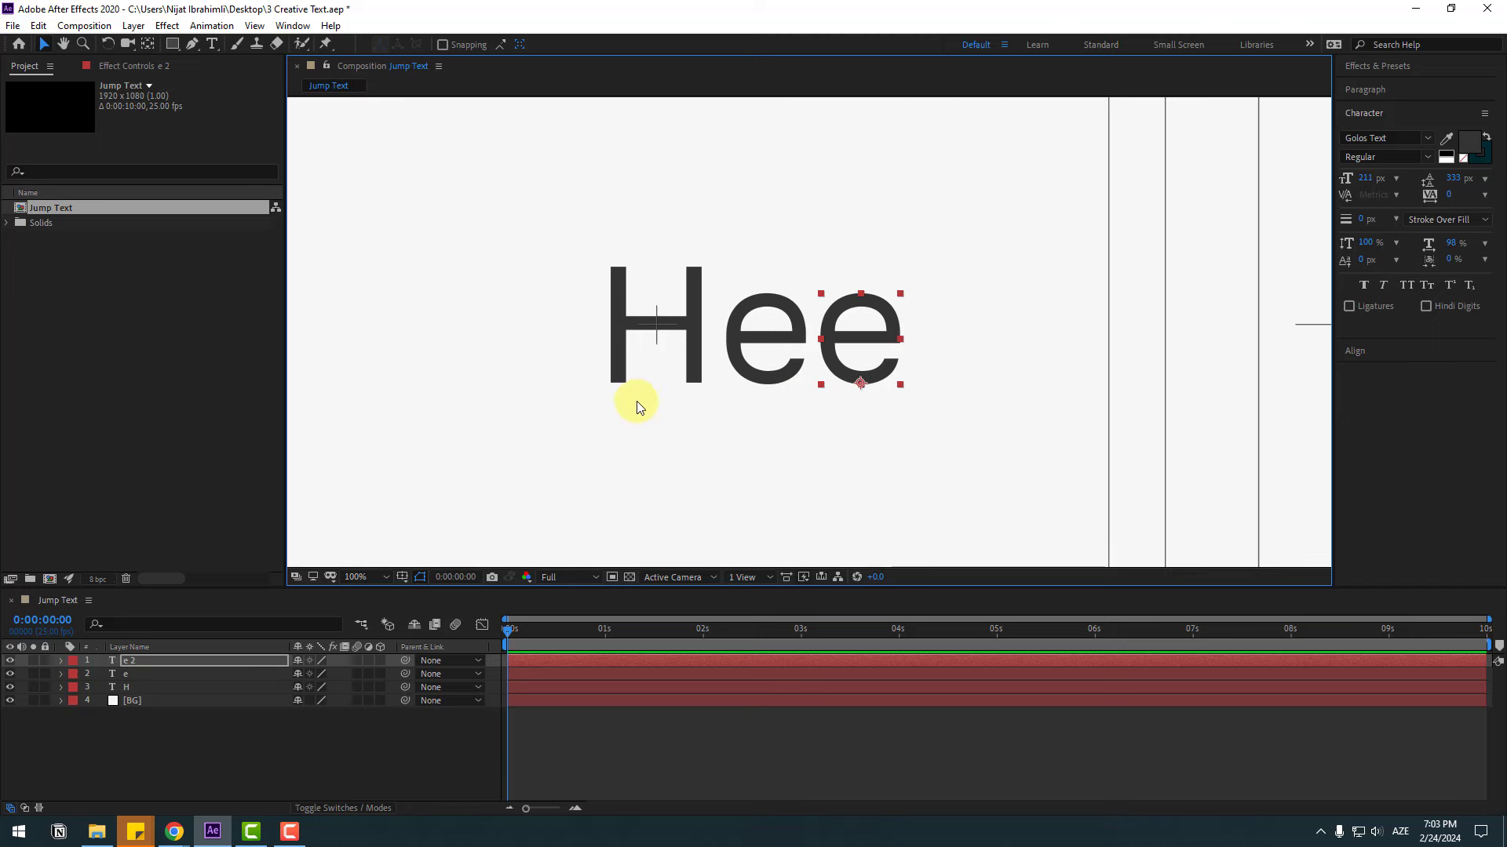
# Change the third letter's text to a lowercase "y" to complete the word "Hey"
pyautogui.doubleClick(867, 318)
pyautogui.write('y')
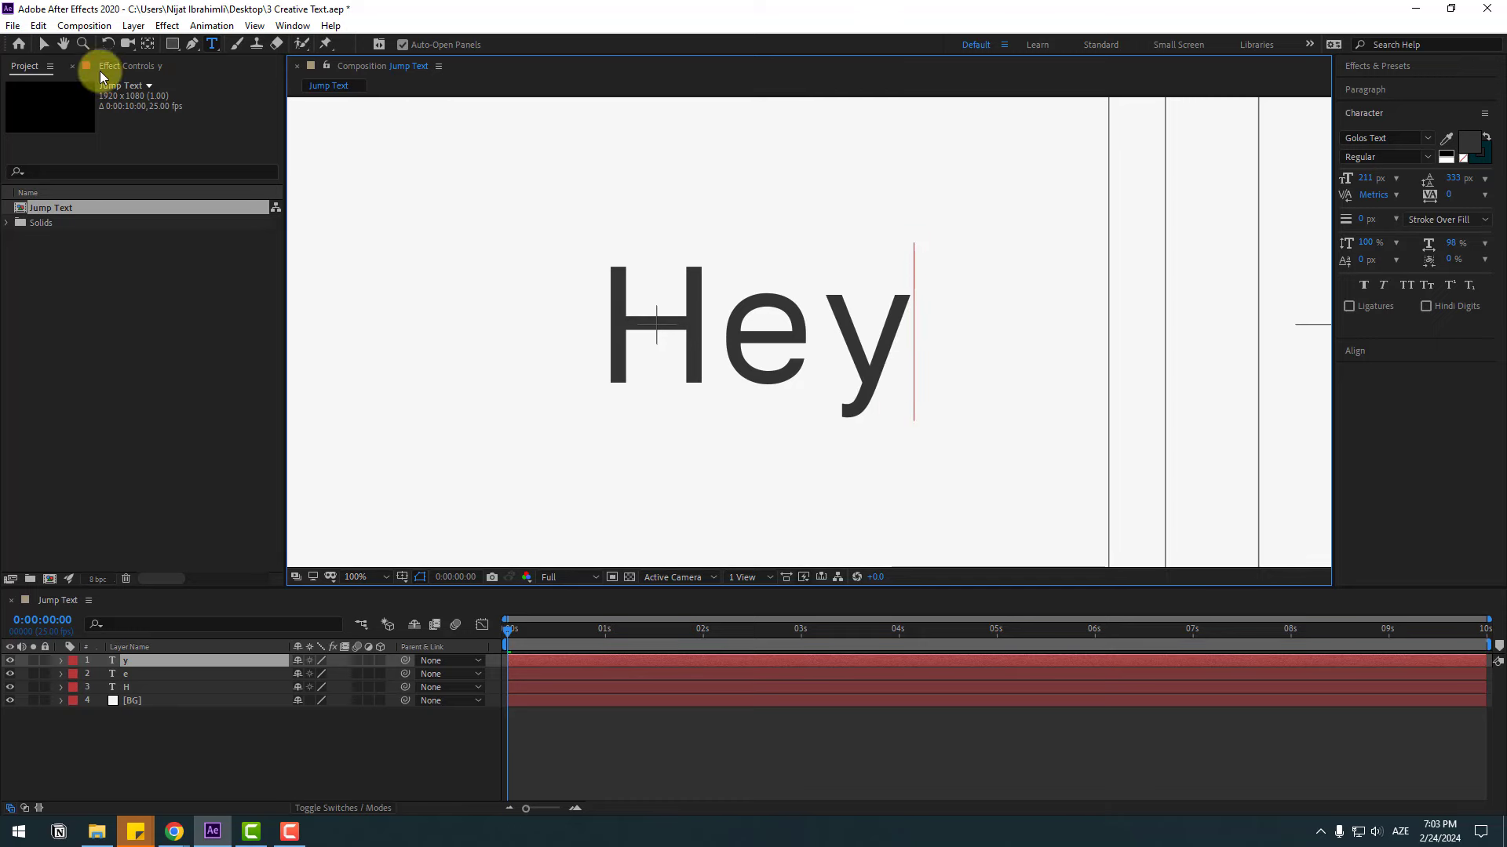
pyautogui.click(44, 52)
pyautogui.click(554, 663)
pyautogui.click(390, 738)
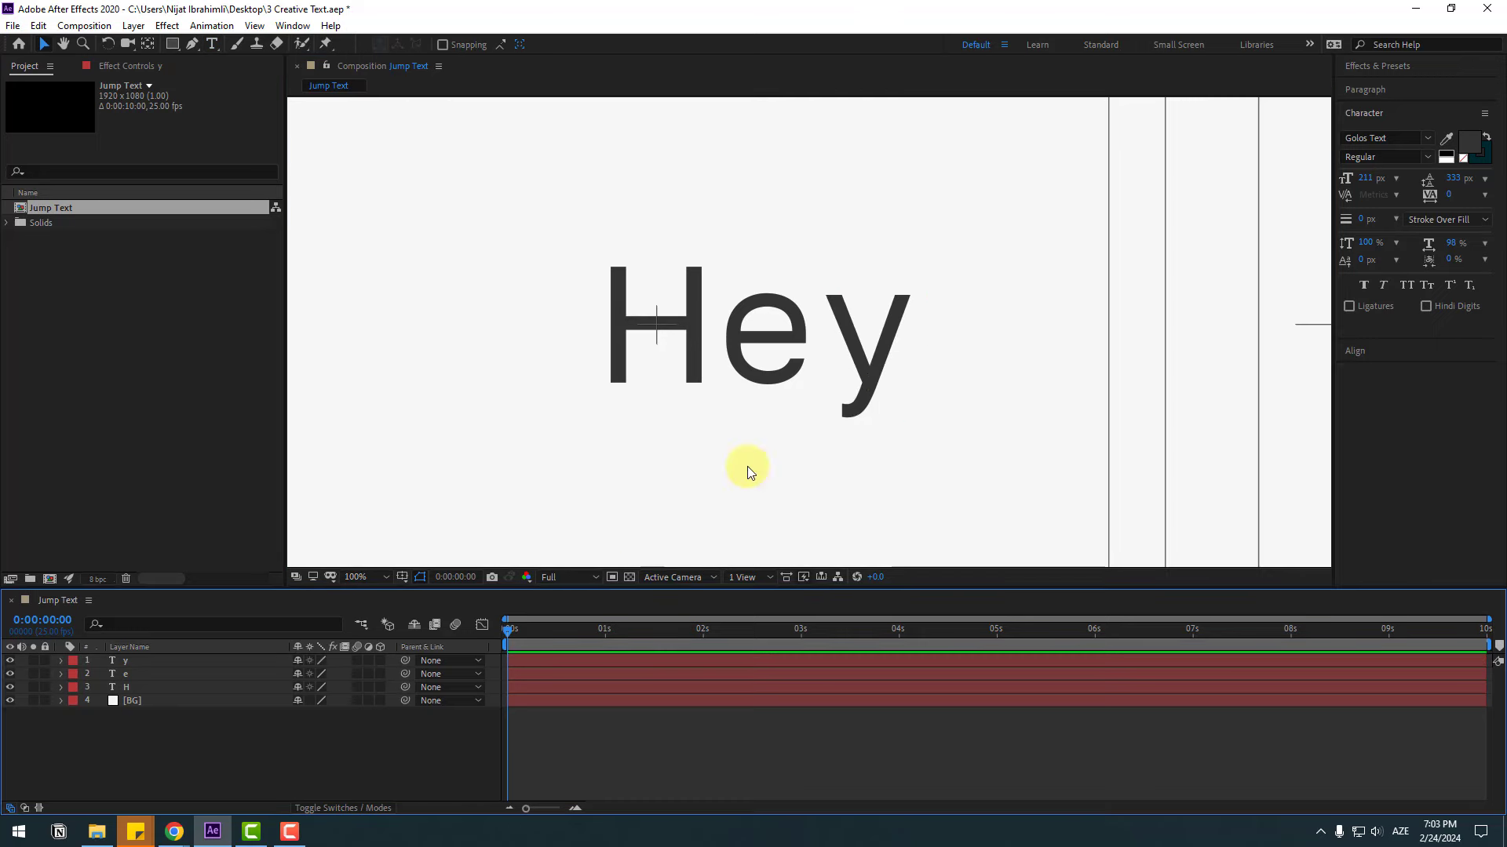
pyautogui.scroll(-4, 867, 454)
pyautogui.scroll(4, 866, 453)
pyautogui.click(854, 368)
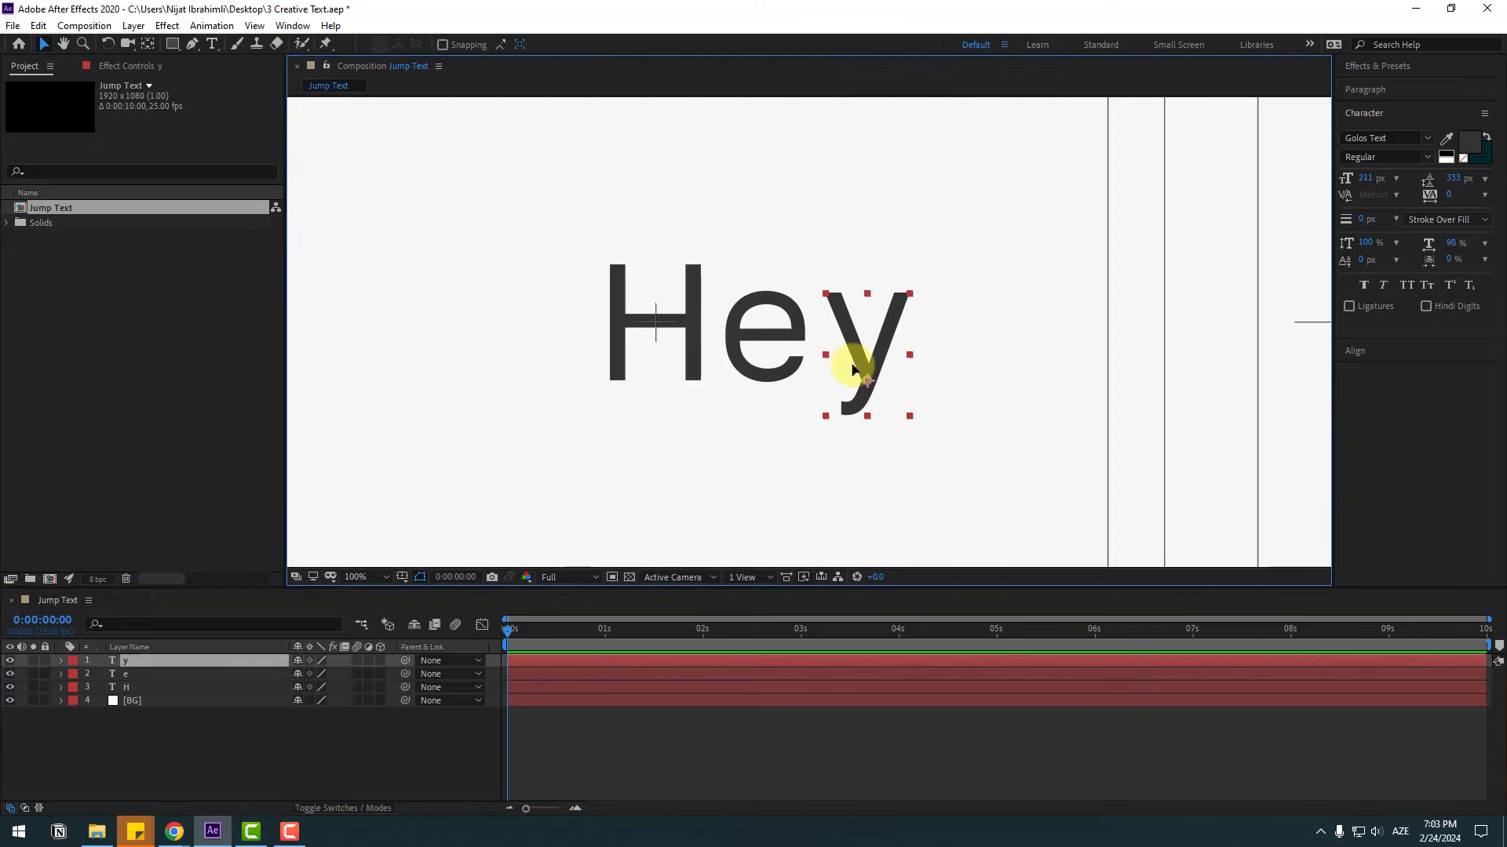
pyautogui.click(216, 730)
# Move the H, e and y layers together to the left until the word sits around the composition's centre
pyautogui.press(',')
pyautogui.press(',')
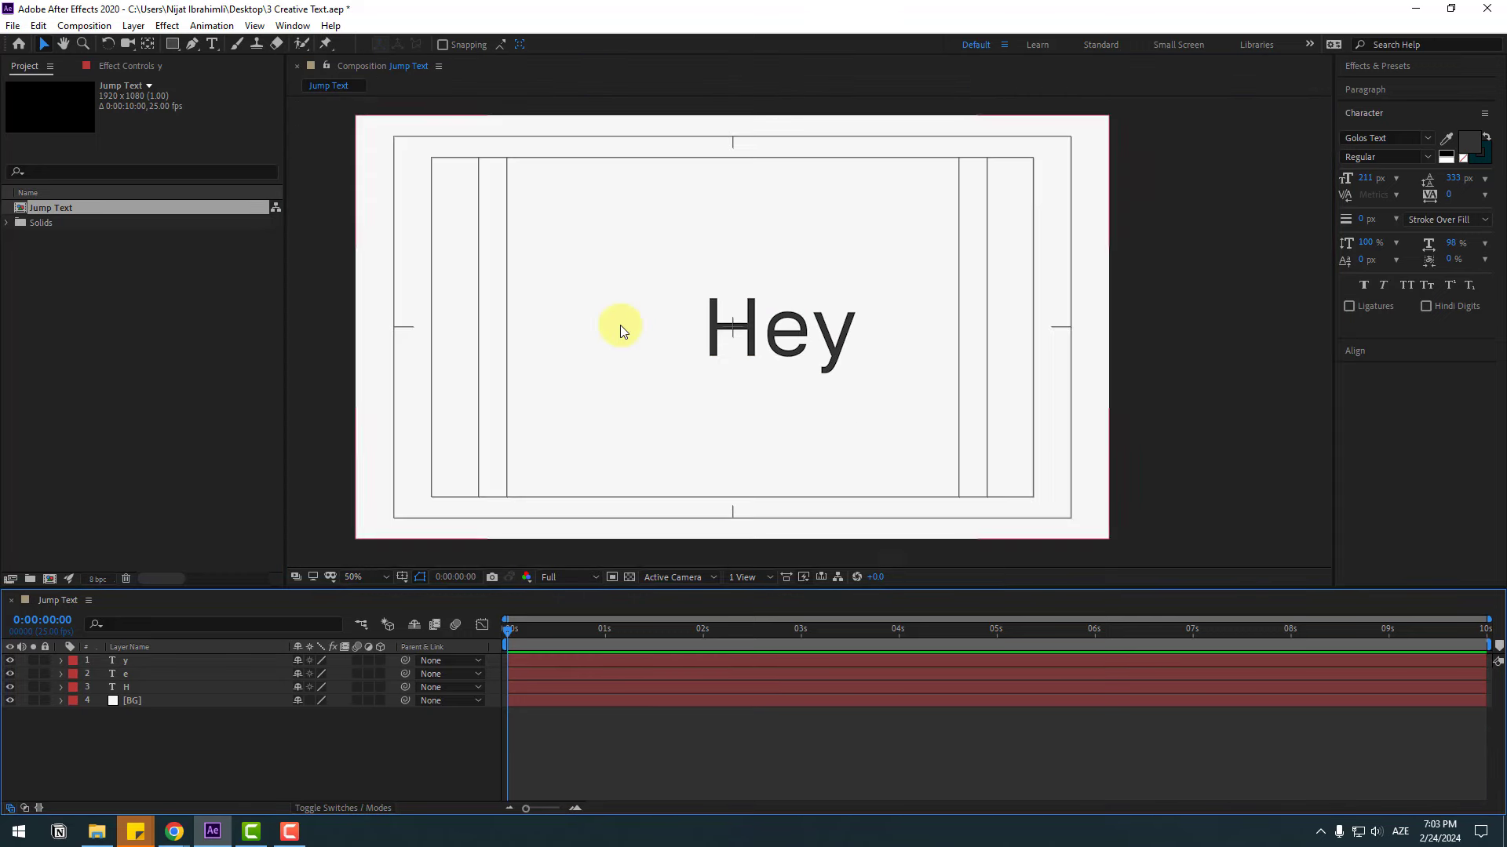
pyautogui.click(127, 684)
pyautogui.keyDown('shift'); pyautogui.click(136, 660); pyautogui.keyUp('shift')
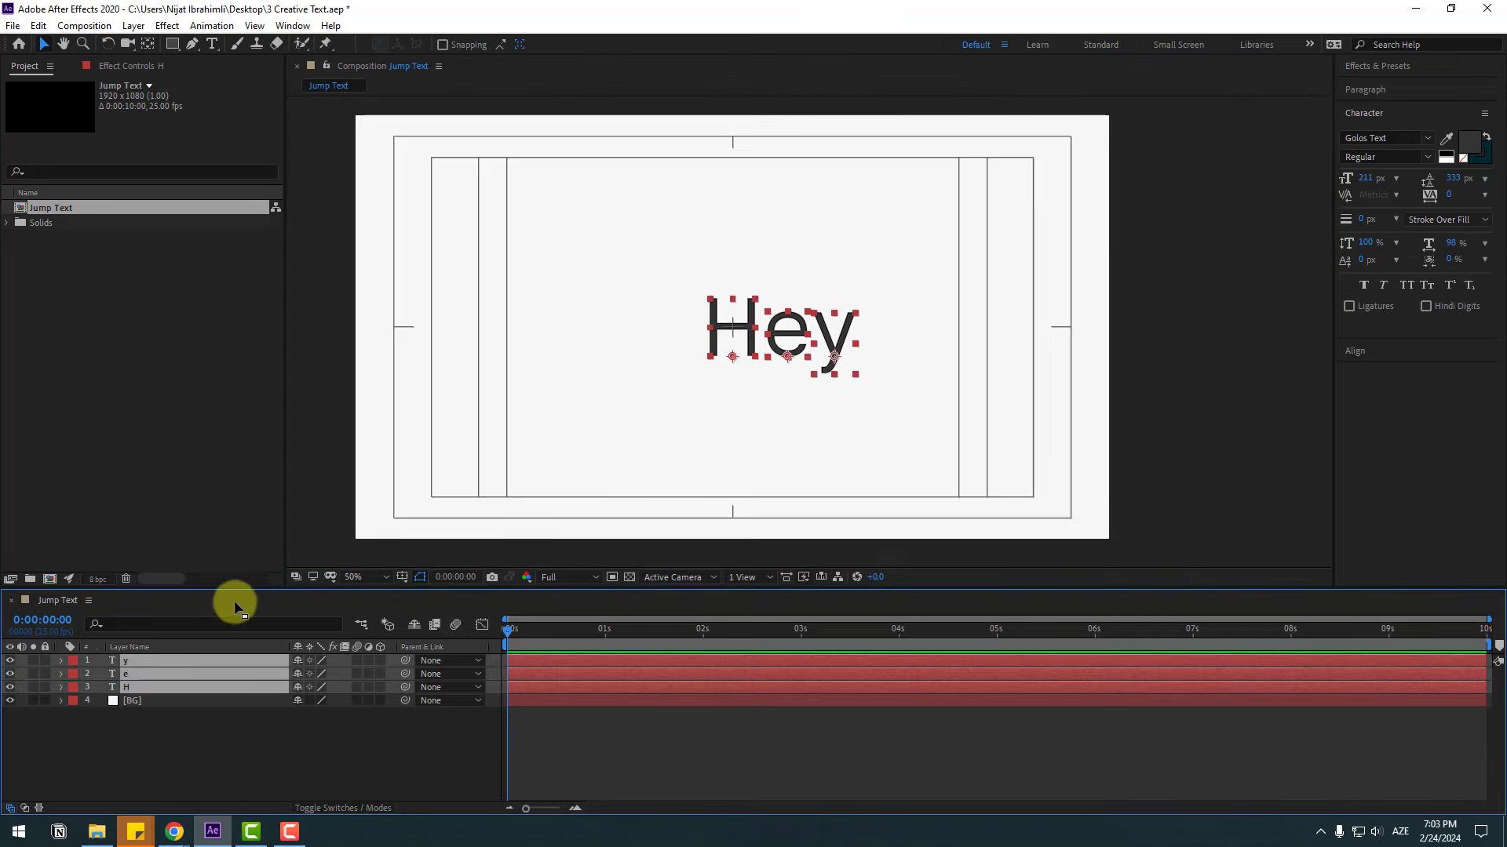
pyautogui.hotkey('shift', 'Left')
pyautogui.hotkey('shift', 'Left')
pyautogui.hotkey('shift', 'Left')
pyautogui.hotkey('shift', 'Left')
pyautogui.hotkey('shift', 'Left')
pyautogui.hotkey('shift', 'Left')
pyautogui.hotkey('shift', 'Left')
pyautogui.hotkey('shift', 'Left')
pyautogui.hotkey('shift', 'Left')
pyautogui.hotkey('shift', 'Left')
pyautogui.hotkey('shift', 'Left')
pyautogui.hotkey('shift', 'Left')
pyautogui.hotkey('shift', 'Left')
pyautogui.hotkey('shift', 'Left')
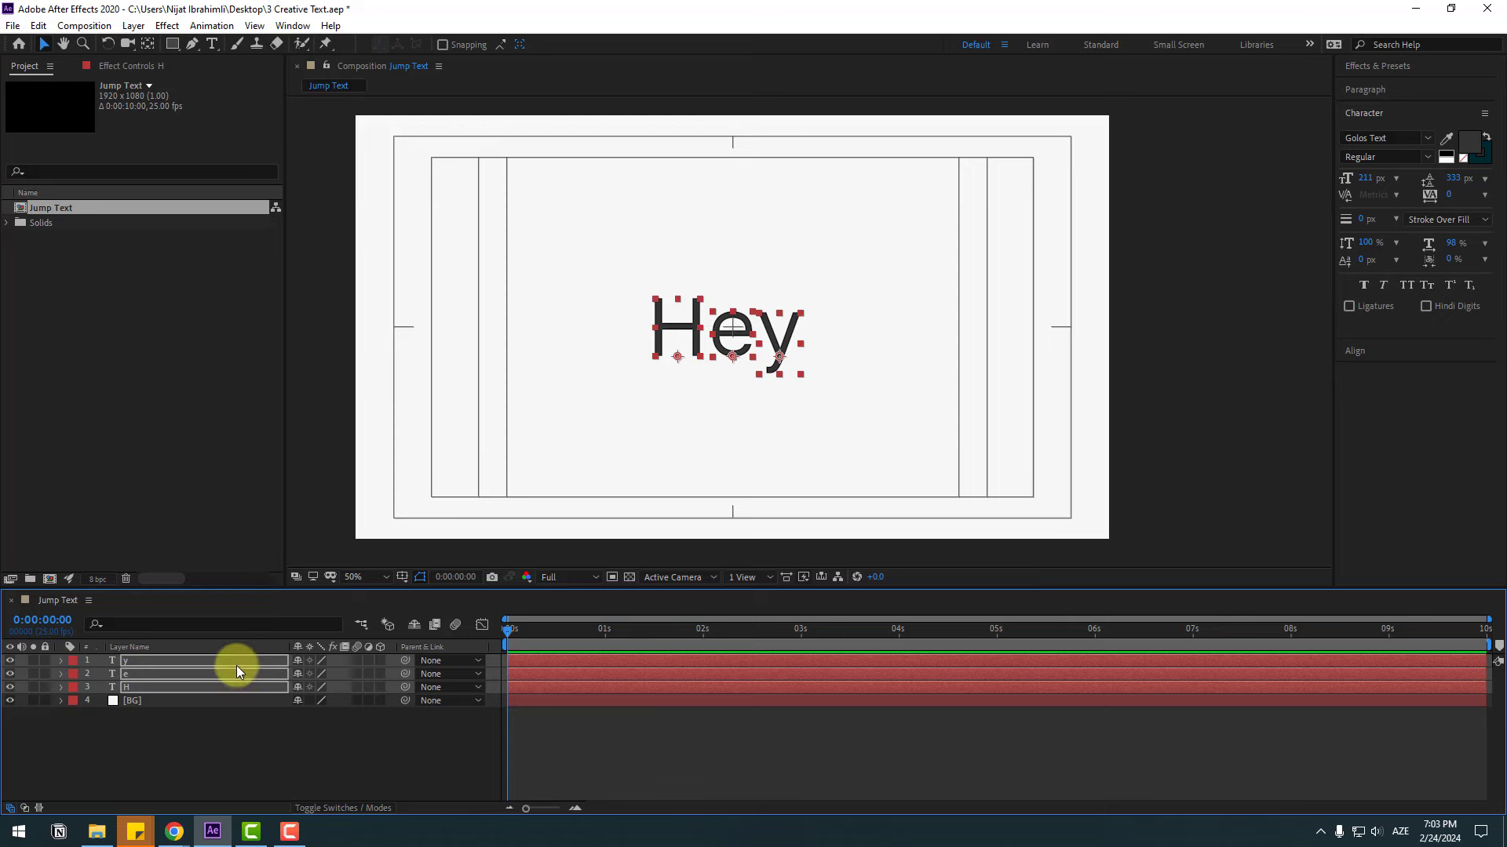
pyautogui.press('F2')
# Apply All Caps to the e and y layers
pyautogui.click(142, 674)
pyautogui.keyDown('ctrl'); pyautogui.click(128, 661); pyautogui.keyUp('ctrl')
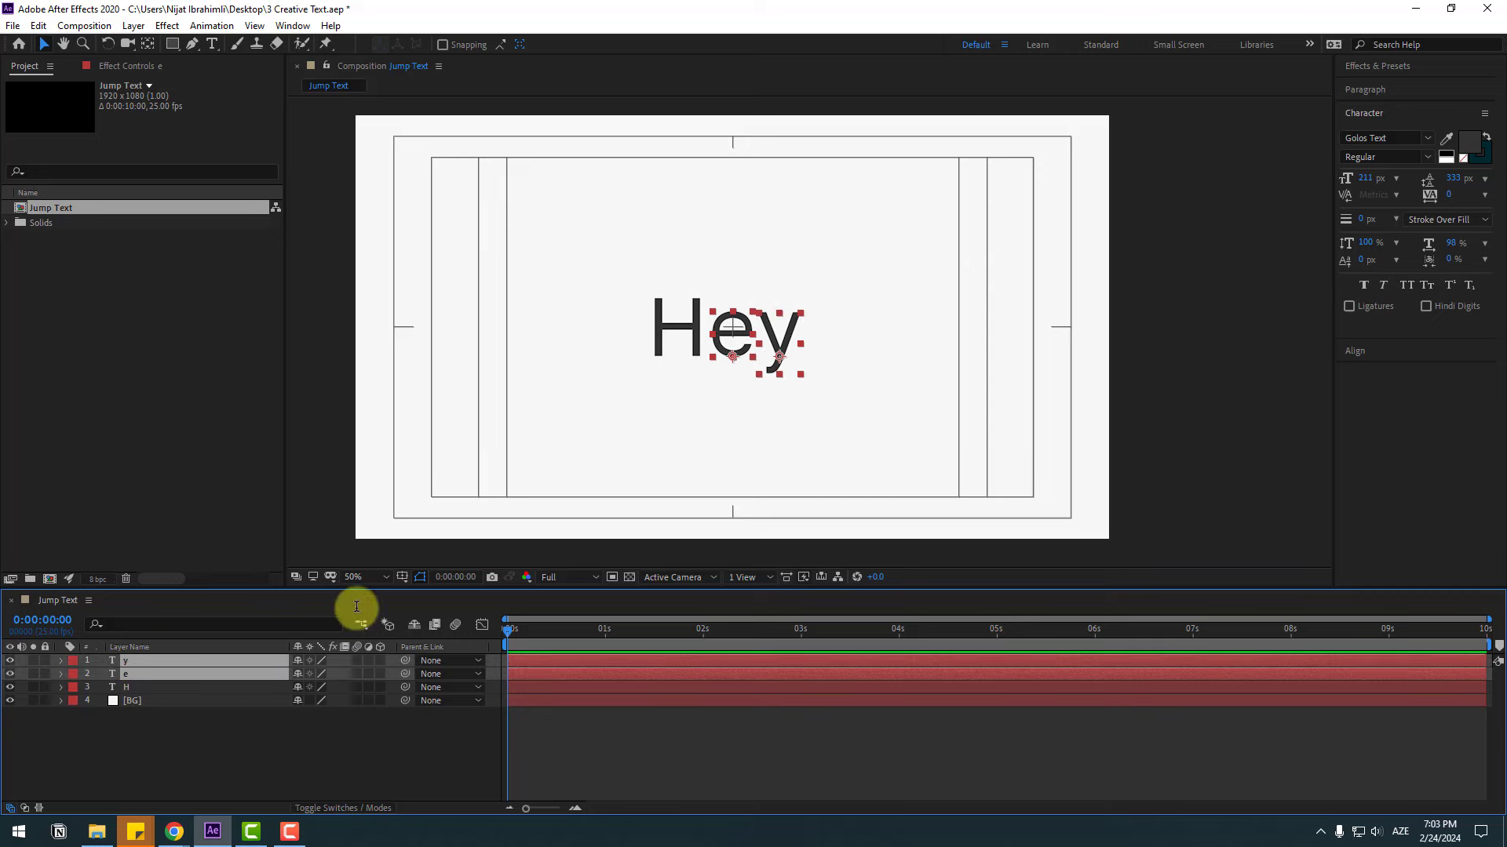
pyautogui.click(1408, 287)
pyautogui.click(265, 717)
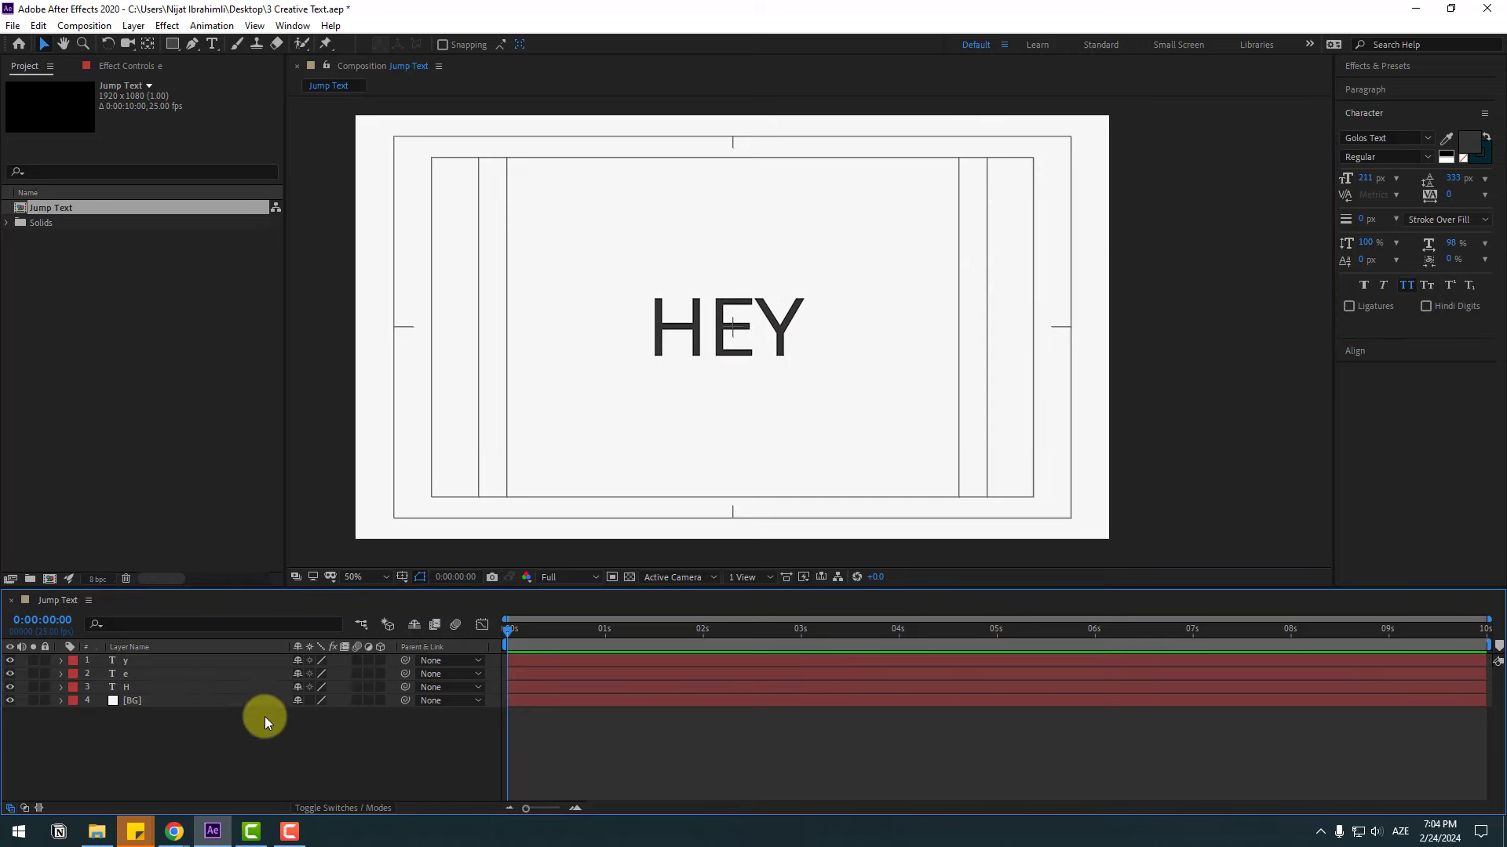
# Start position keyframes on the H, e and y layers at the first frame, with the letters lowered below the frame to Y 1240.9
pyautogui.click(126, 687)
pyautogui.keyDown('shift'); pyautogui.click(129, 667); pyautogui.keyUp('shift')
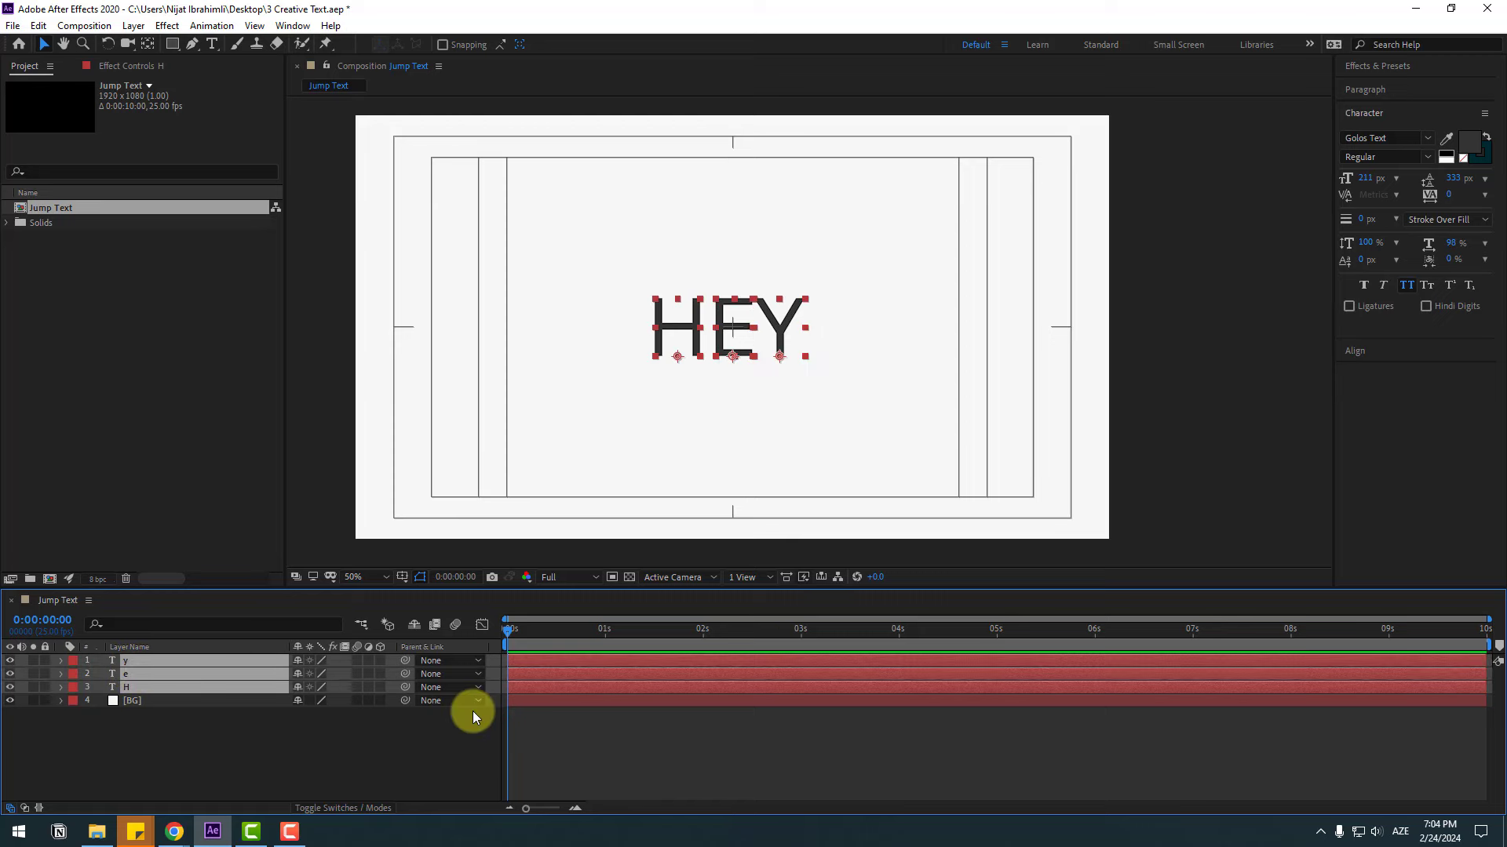
pyautogui.press('p')
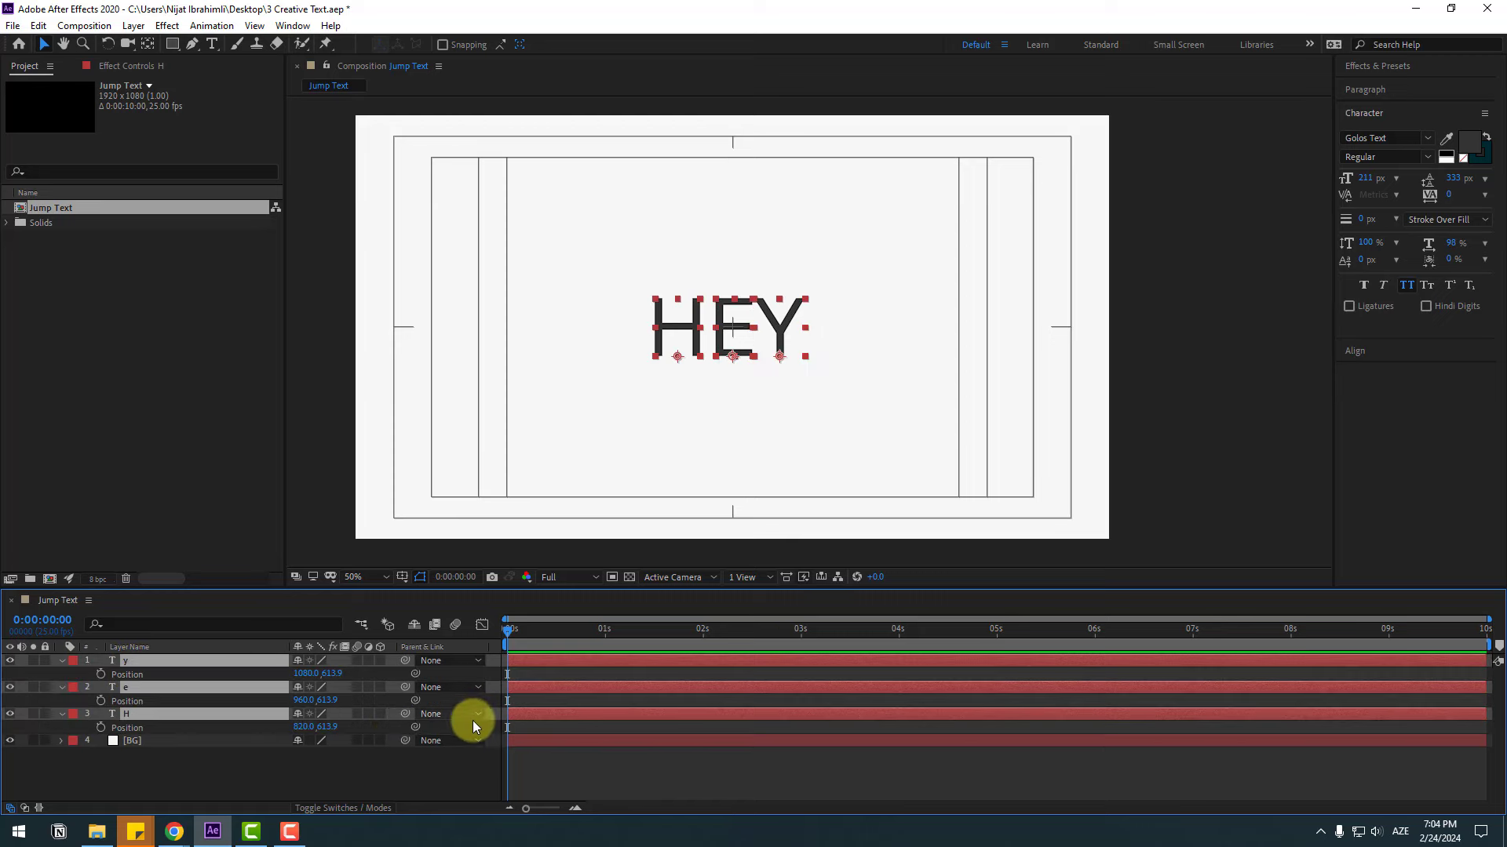
pyautogui.click(101, 673)
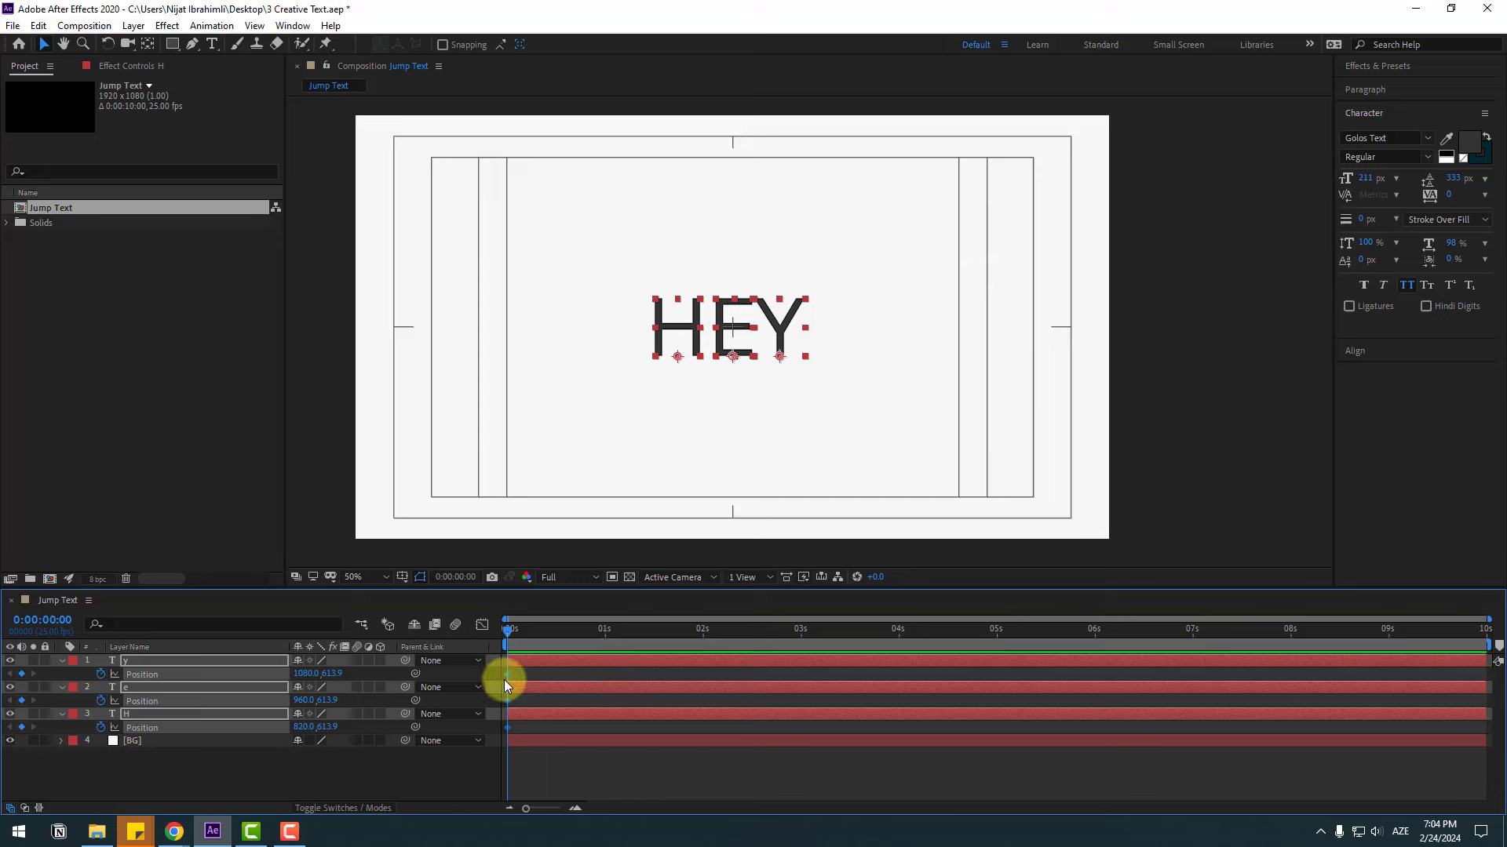
pyautogui.moveTo(327, 675); pyautogui.dragTo(927, 570)
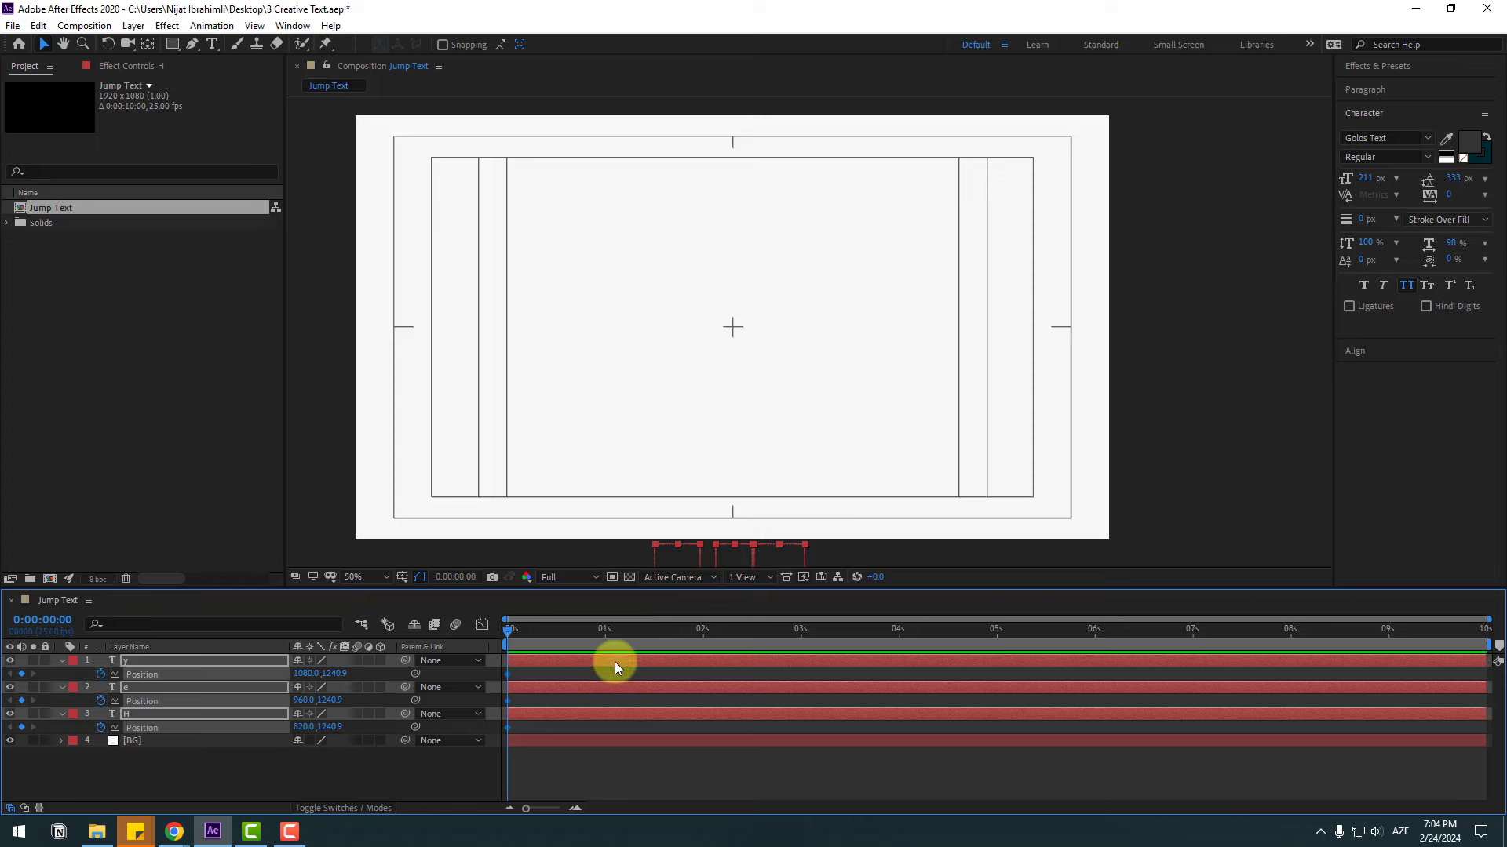
# Keyframe the positions of all three letters at Y 290.9 on frame 10 and Y 612.9 on frame 20
pyautogui.click(454, 577)
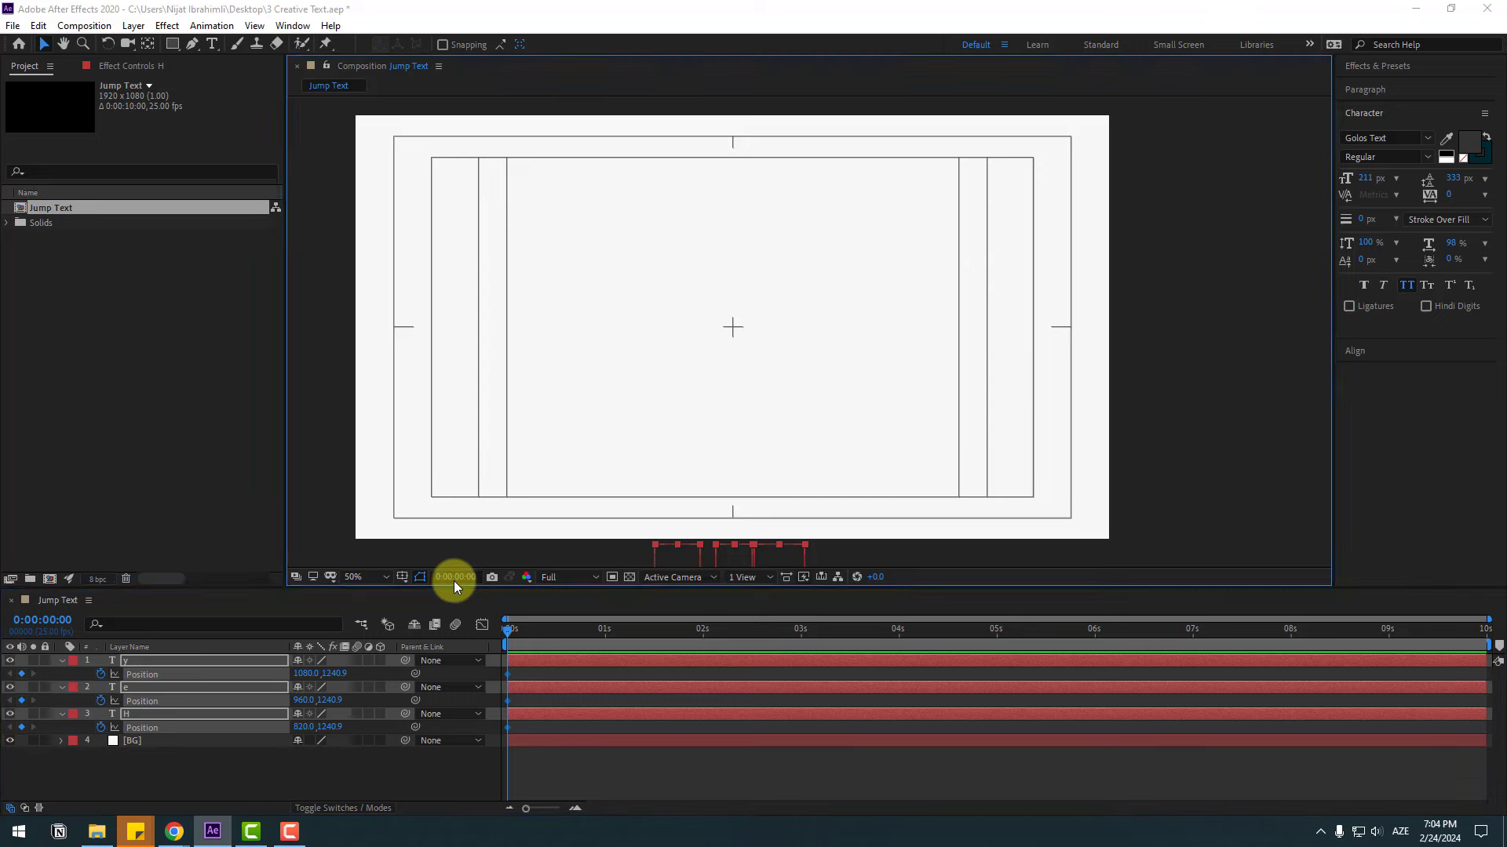
pyautogui.write('+')
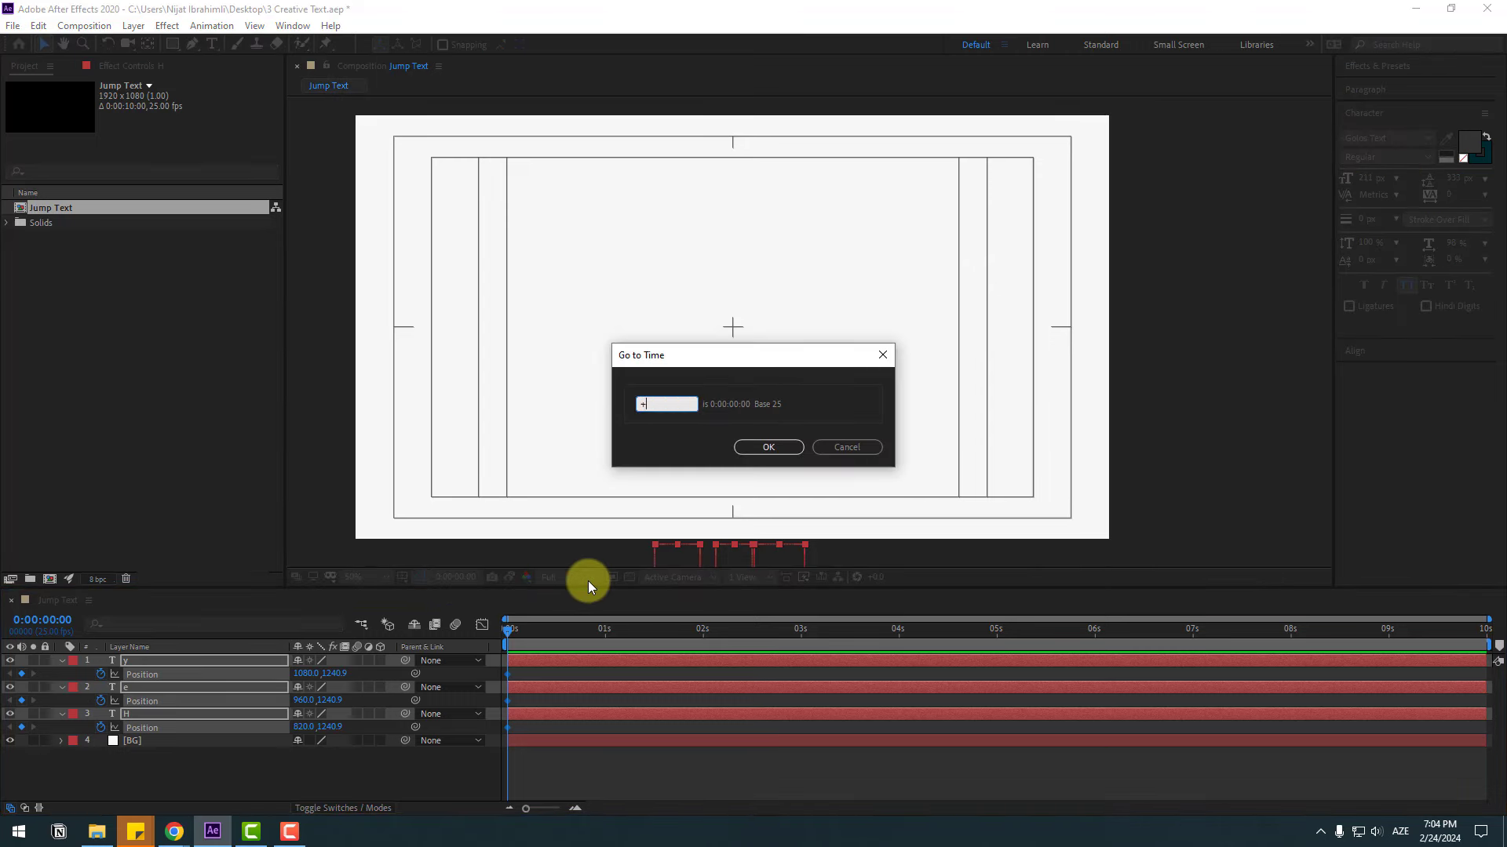
pyautogui.write('10')
pyautogui.click(777, 449)
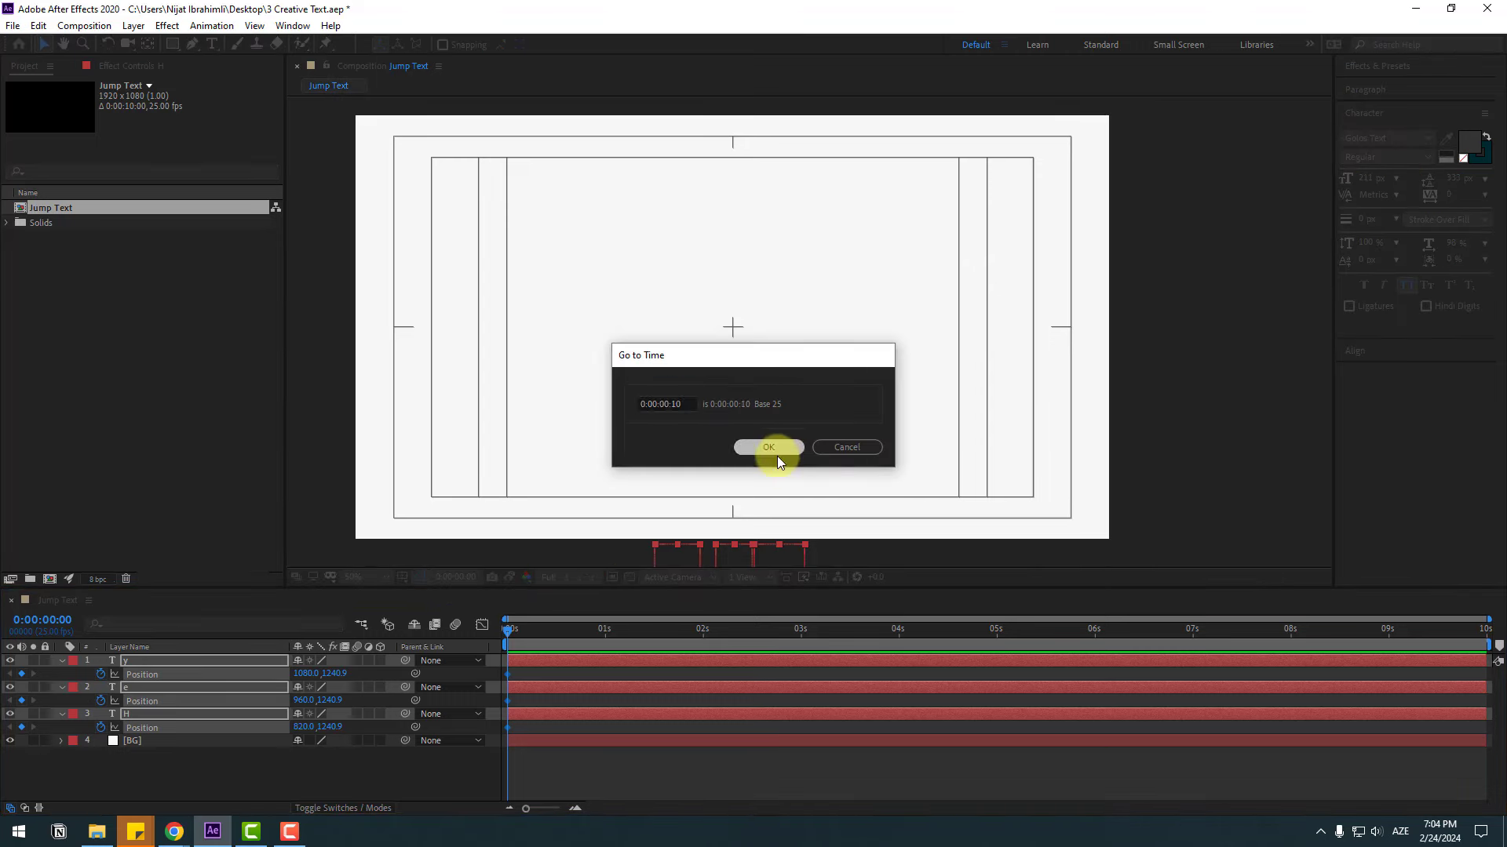
pyautogui.moveTo(343, 679); pyautogui.dragTo(253, 689)
pyautogui.hotkey('shift', 'pagedown')
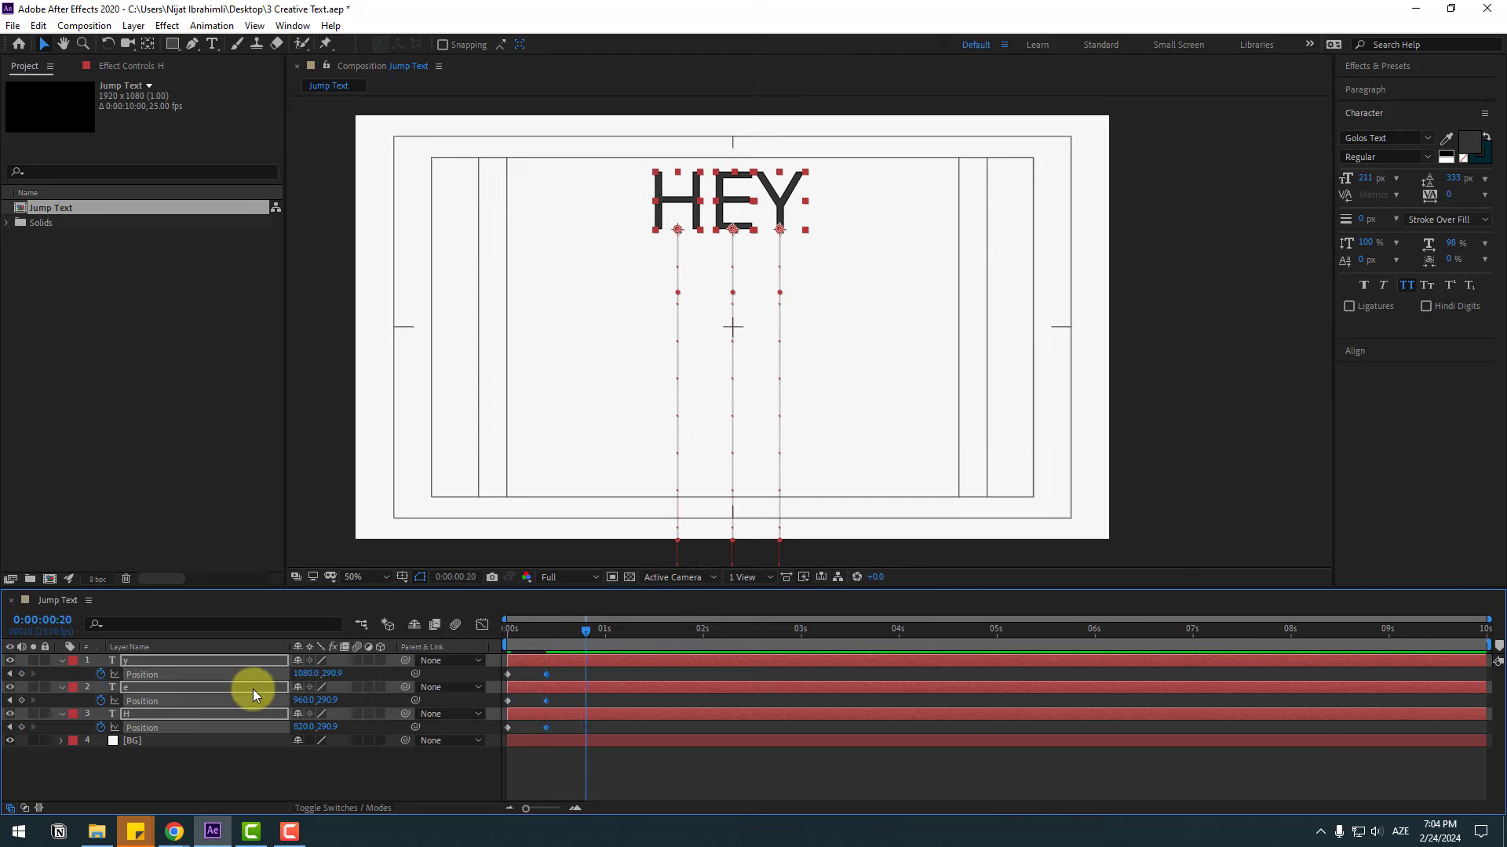
pyautogui.hotkey('alt', 'shift', 'p')
# Apply Easy Ease to all position keyframes of the three letters and preview the jump
pyautogui.moveTo(364, 668); pyautogui.dragTo(507, 728)
pyautogui.rightClick(507, 727)
pyautogui.moveTo(596, 716)
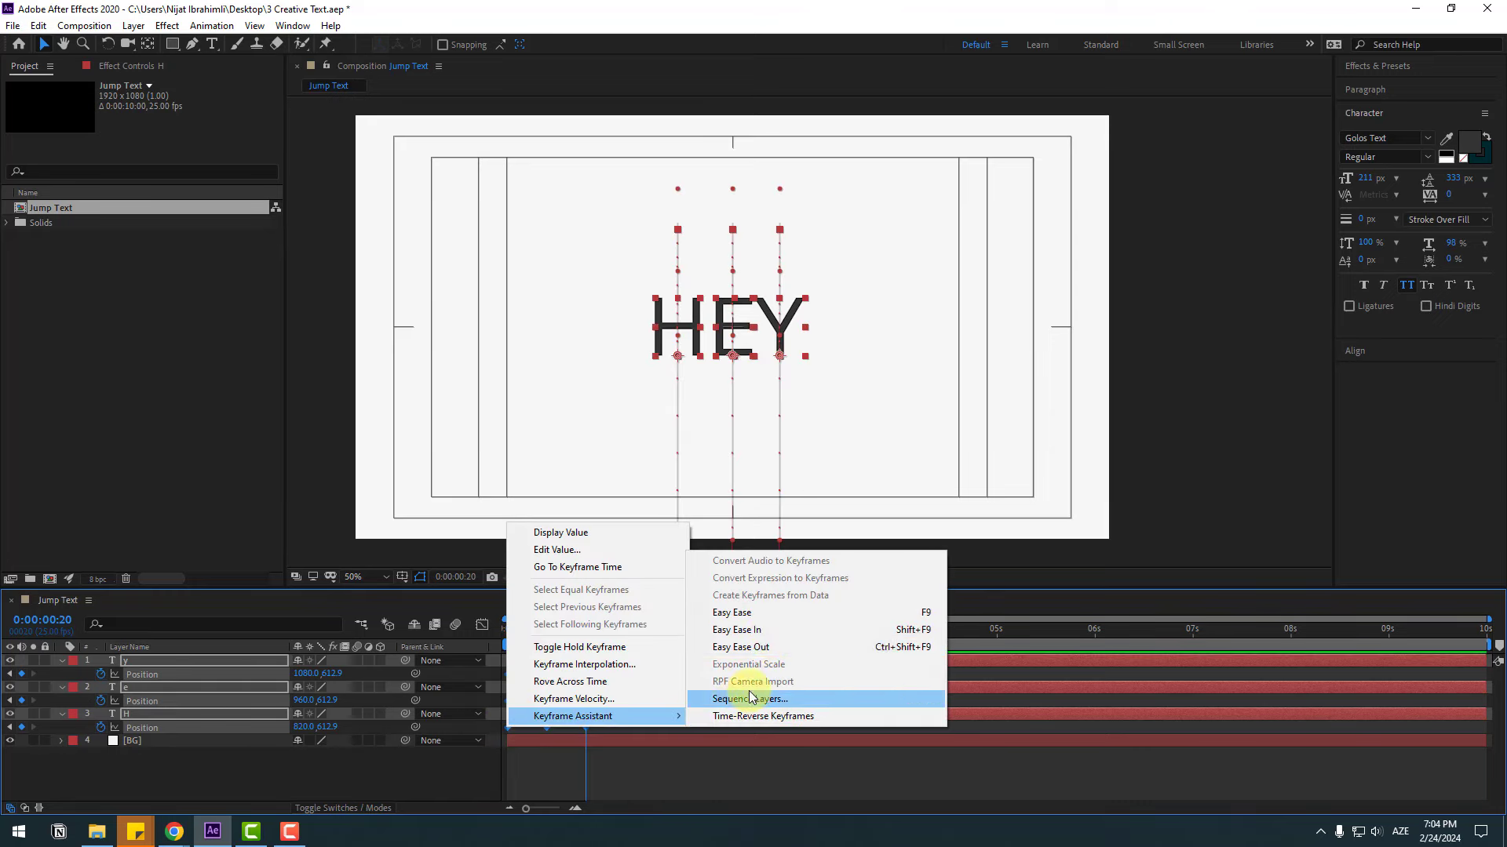
pyautogui.click(899, 613)
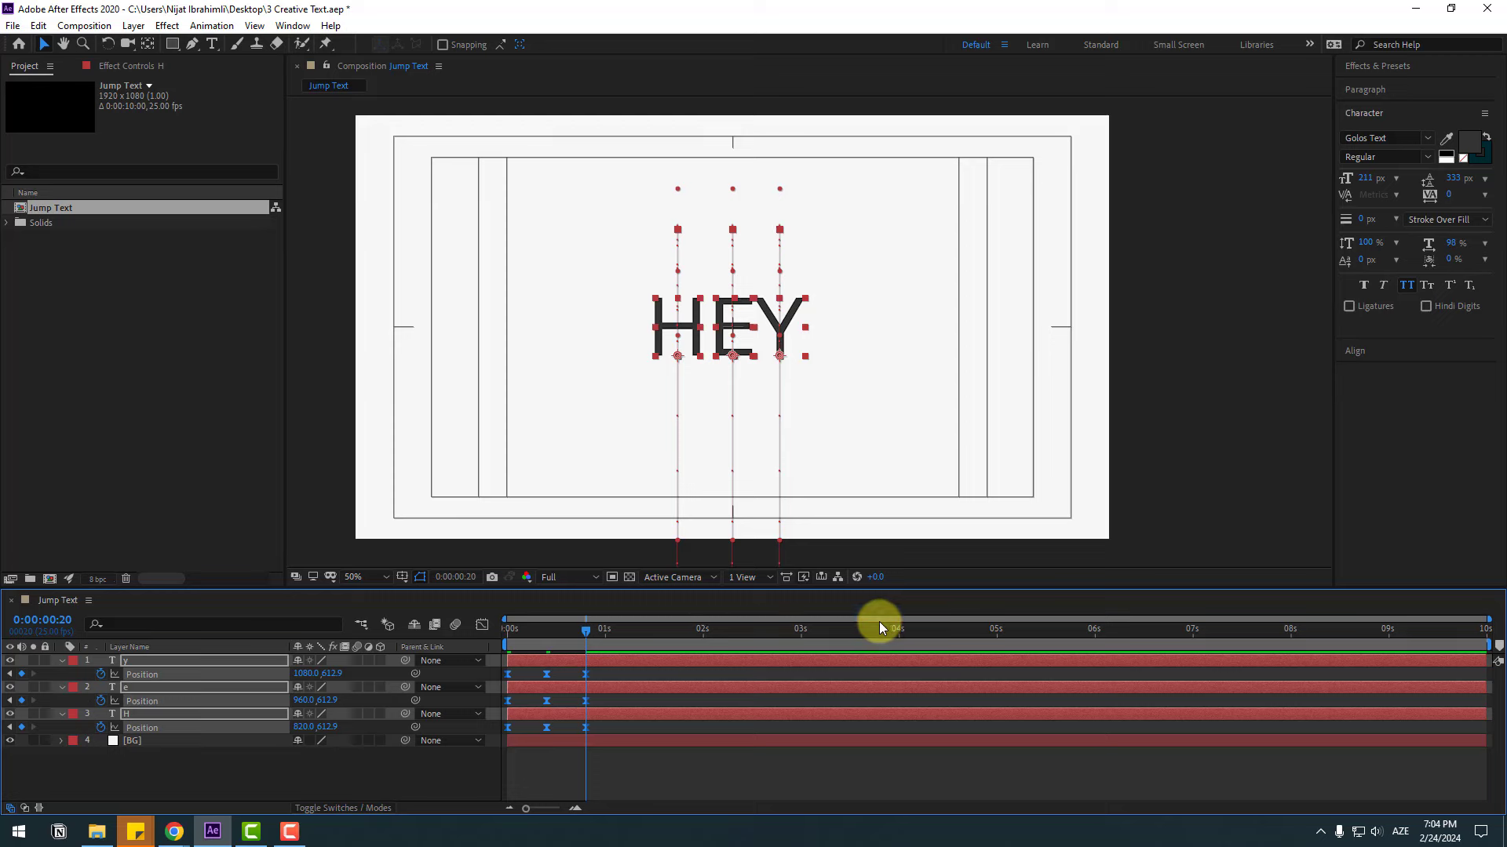
pyautogui.press('space')
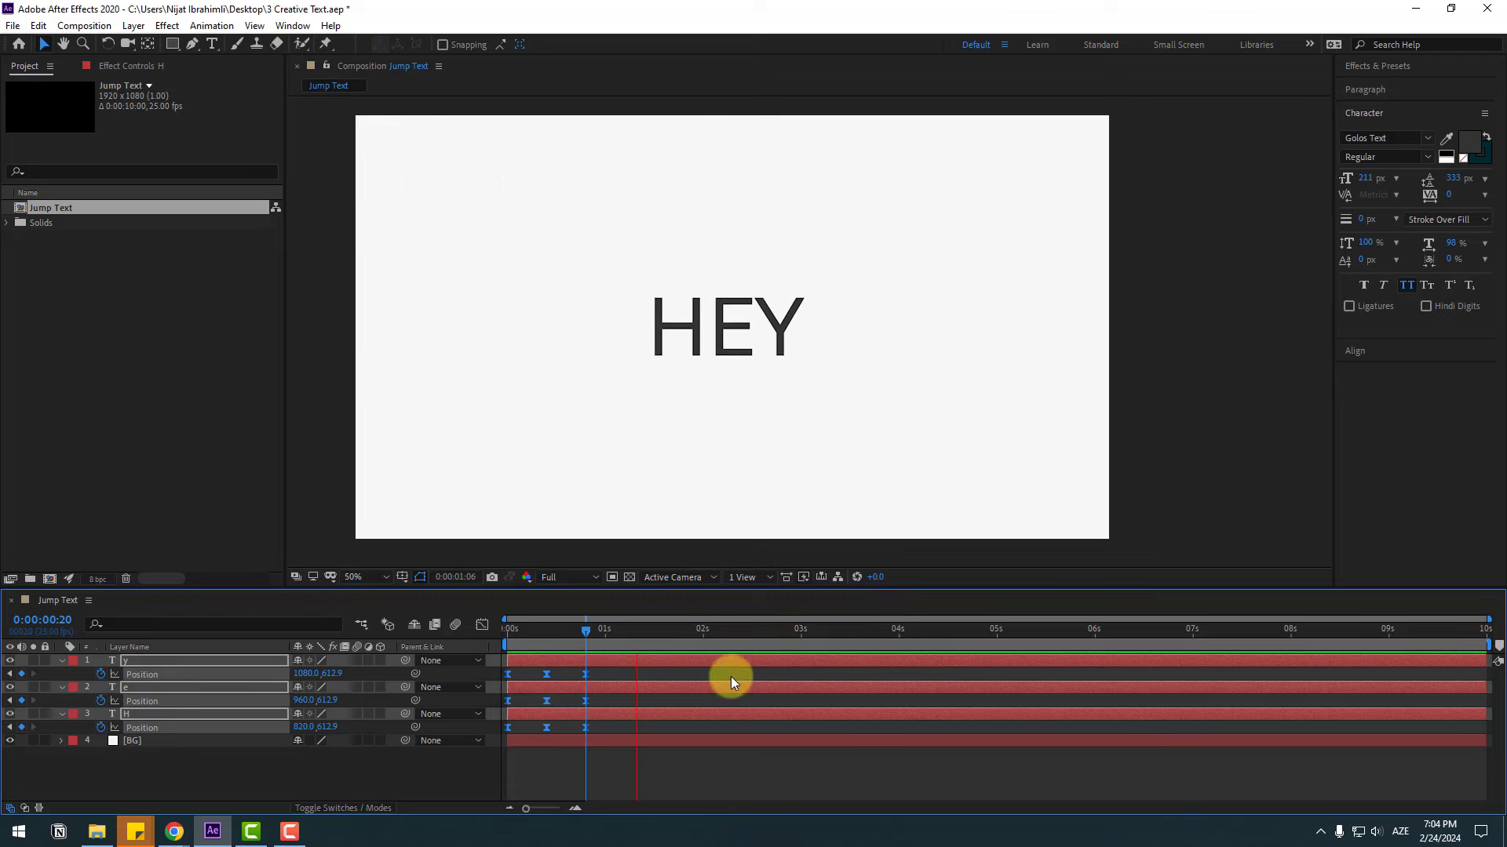
pyautogui.press('space')
# Reshape the letters' position speed curve in the Graph Editor with long easing handles around the frame 10 keyframes, and preview the motion
pyautogui.moveTo(596, 685); pyautogui.dragTo(493, 747)
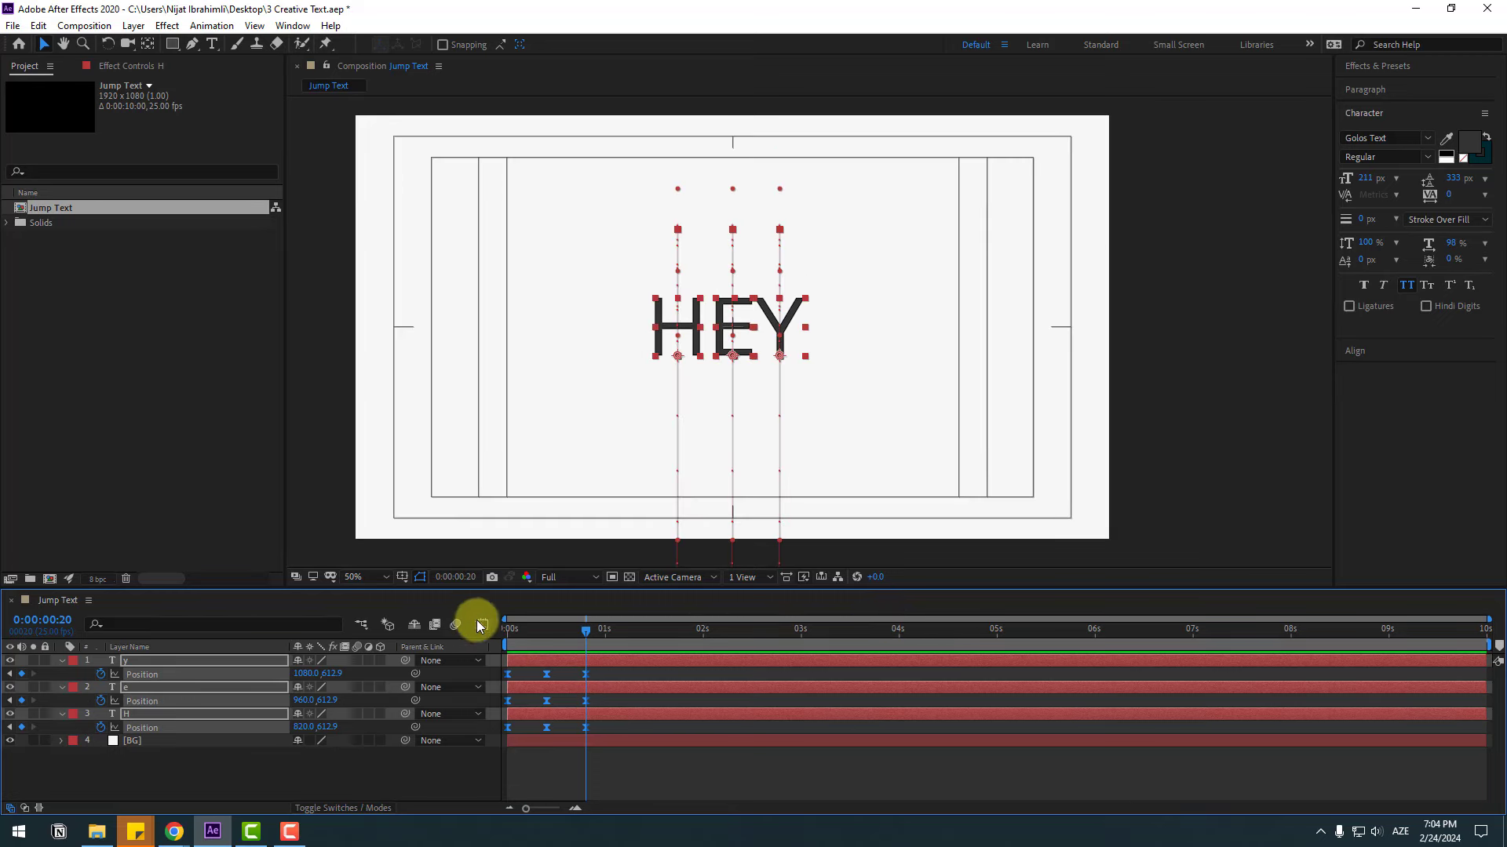
pyautogui.click(482, 624)
pyautogui.moveTo(558, 642); pyautogui.dragTo(527, 656)
pyautogui.scroll(5, 568, 736)
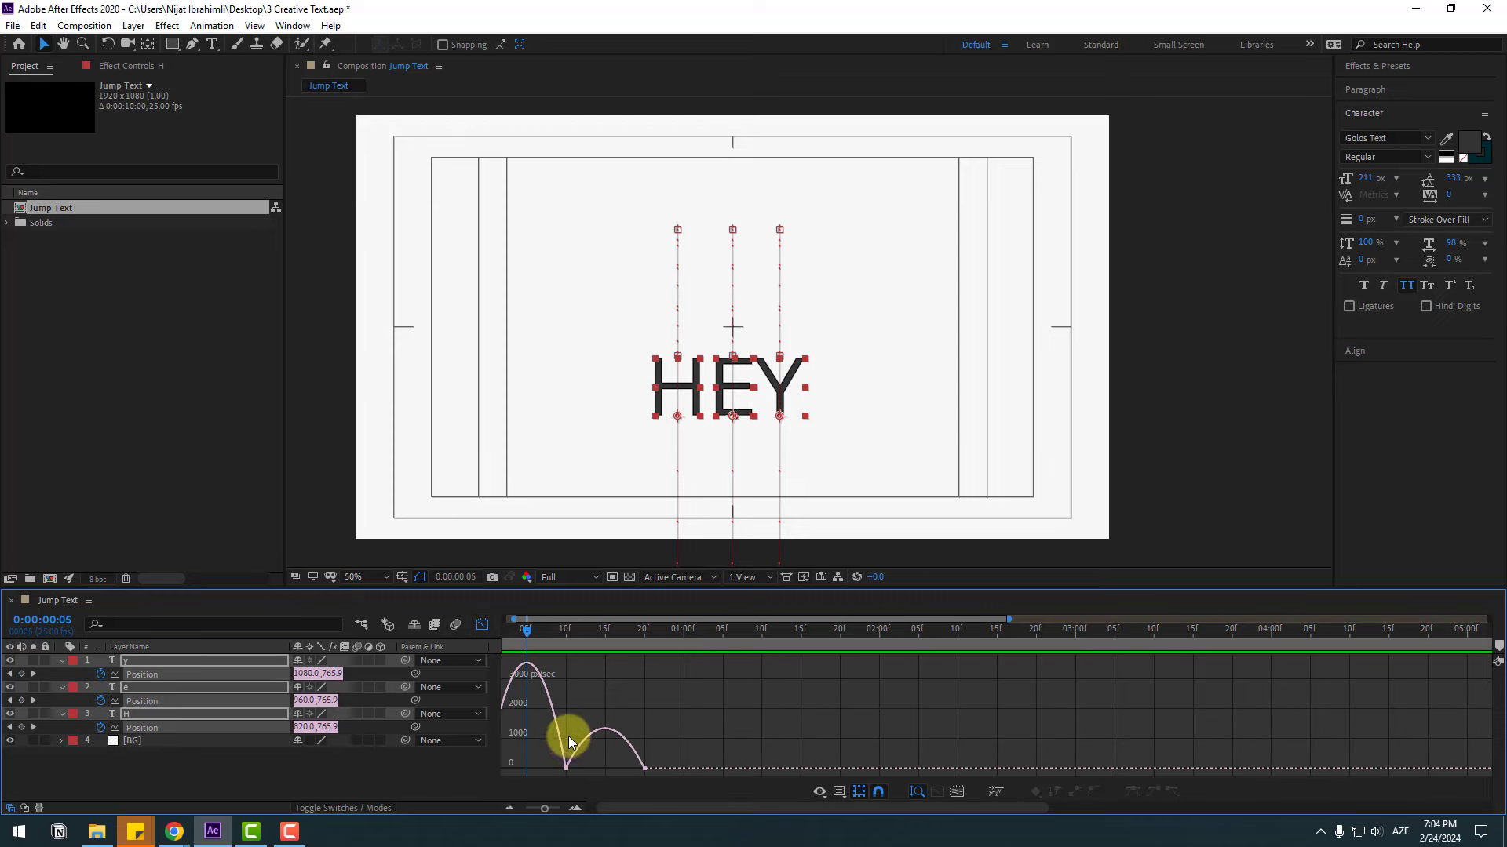
pyautogui.moveTo(598, 752)
pyautogui.mouseDown()
pyautogui.moveTo(721, 780)
pyautogui.moveTo(586, 766)
pyautogui.mouseUp()
pyautogui.moveTo(688, 769); pyautogui.dragTo(745, 767)
pyautogui.press('space')
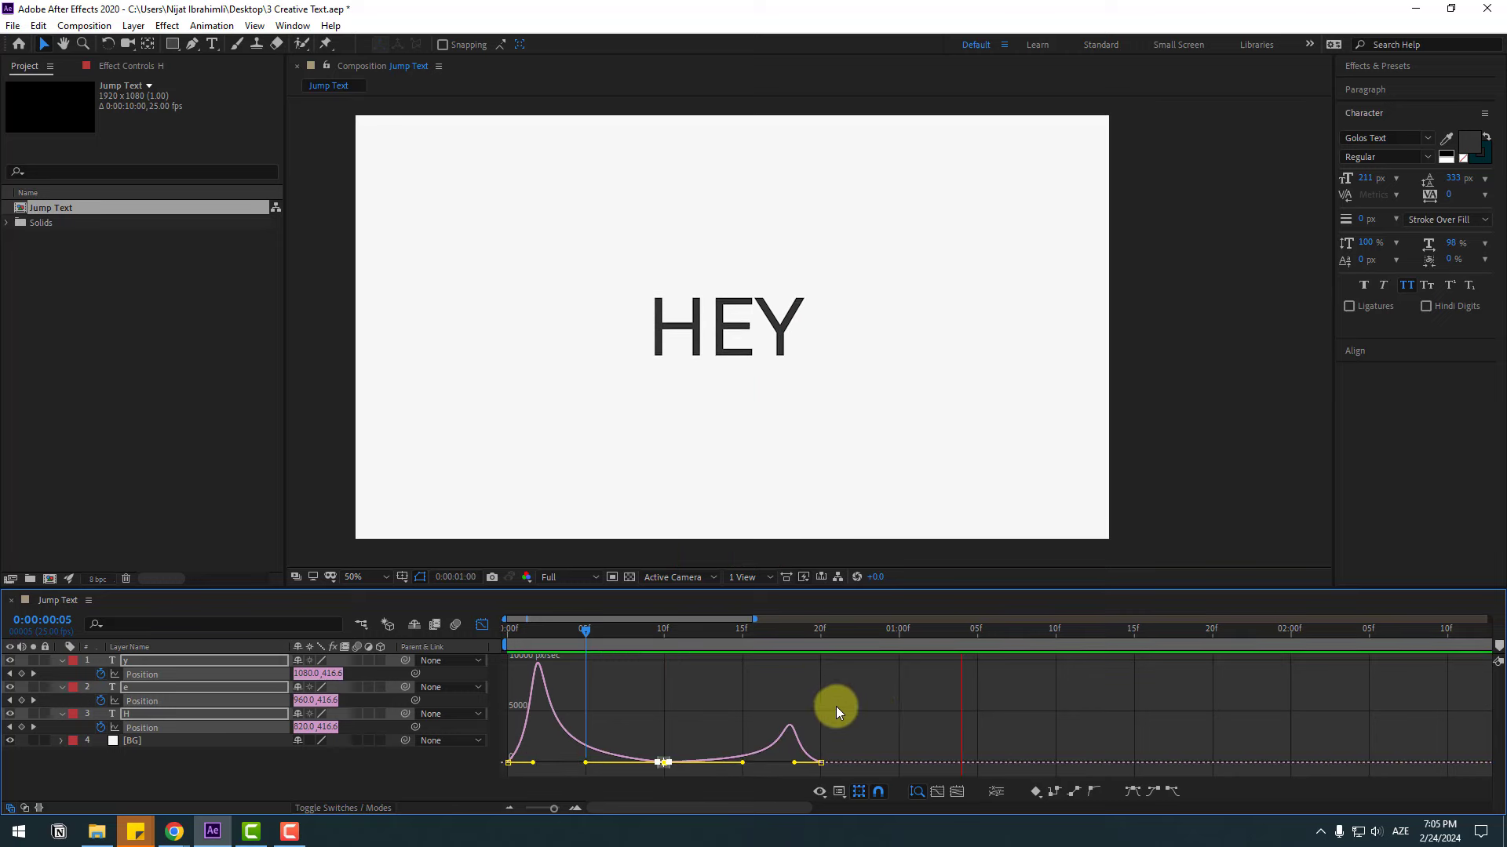
pyautogui.press('space')
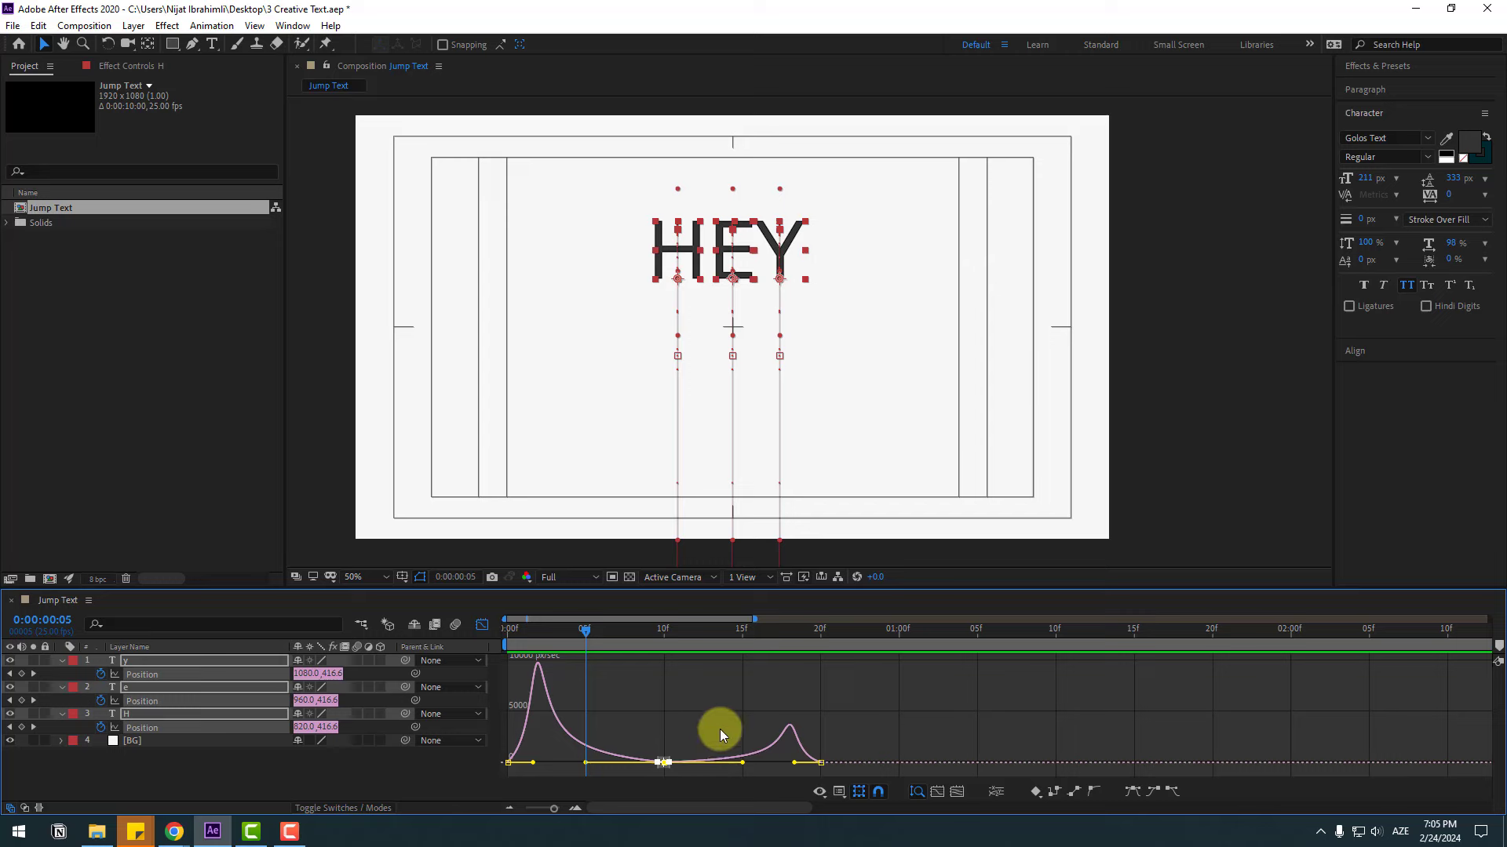
# Lower the three letters' landing position on frame 20 to Y 765.9 outside the Graph Editor and preview it
pyautogui.click(857, 740)
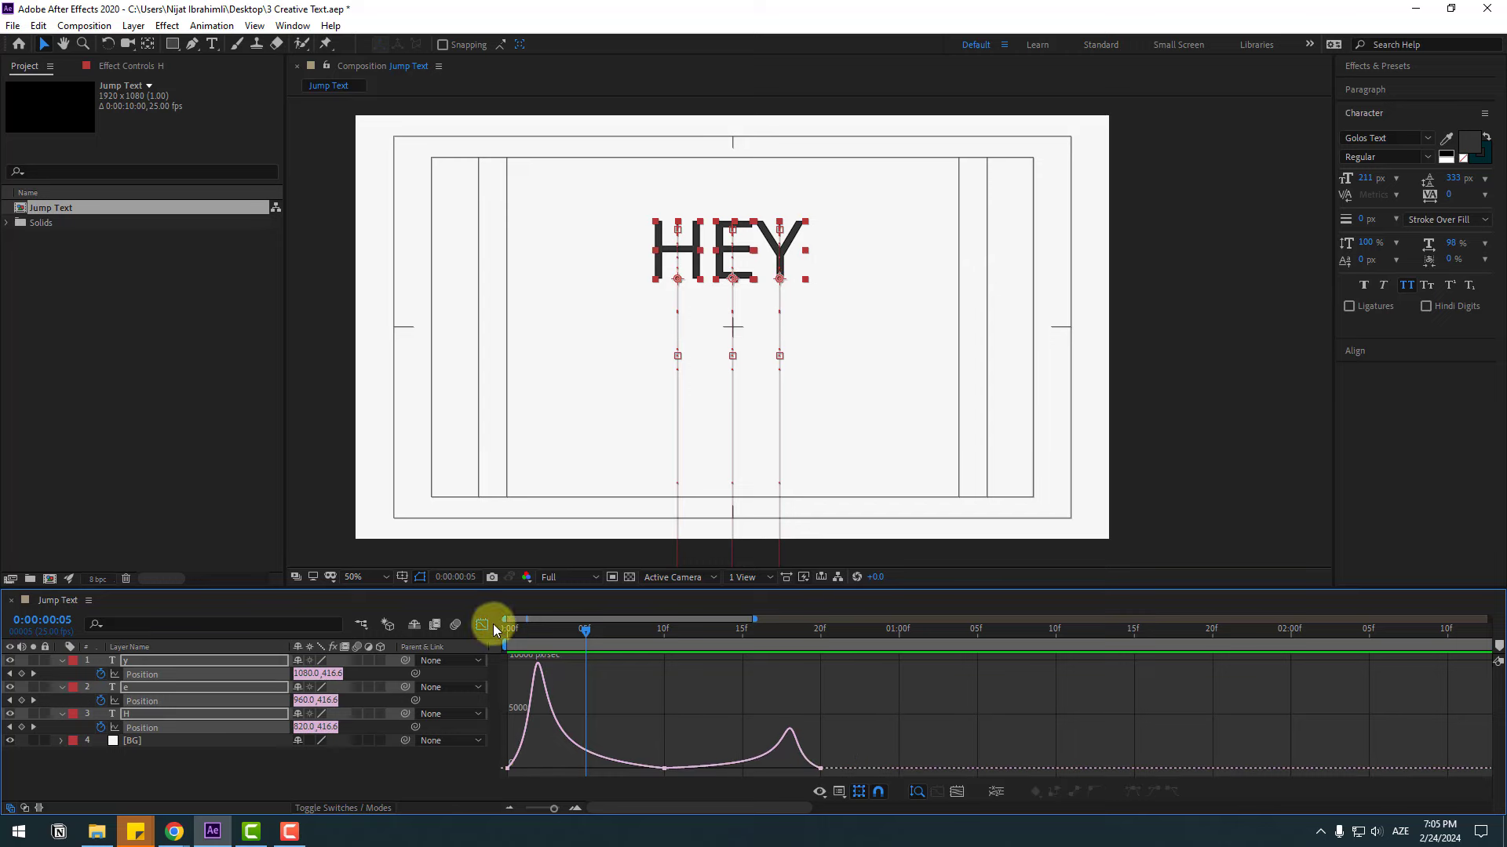
pyautogui.click(481, 625)
pyautogui.moveTo(673, 634); pyautogui.dragTo(819, 632)
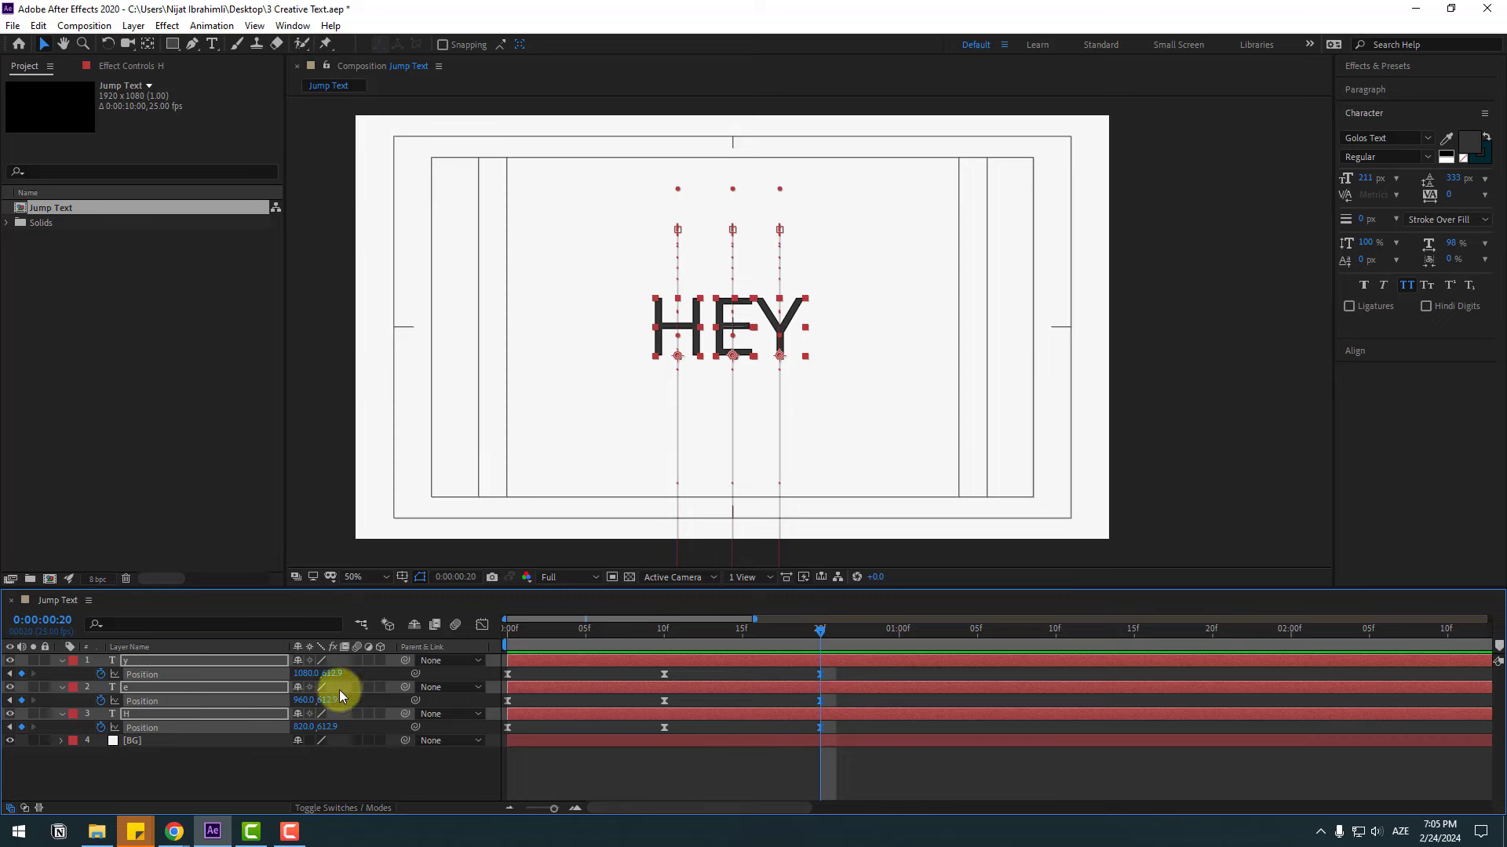
pyautogui.moveTo(330, 678); pyautogui.dragTo(790, 723)
pyautogui.press('space')
pyautogui.click(858, 774)
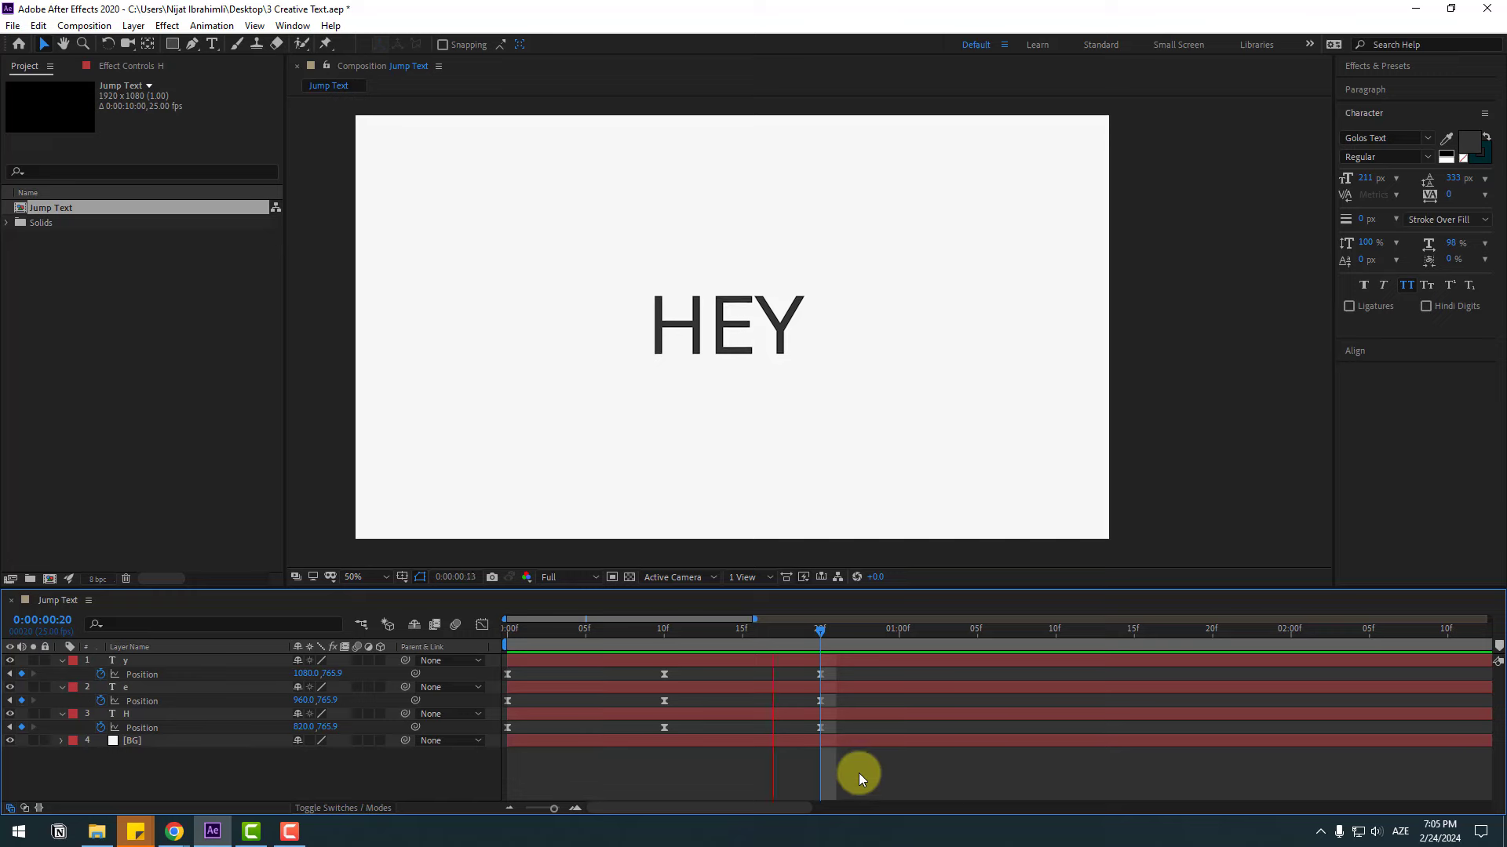
# Shorten the easing into the letters' frame 20 position keyframes on the speed curve and leave the Graph Editor
pyautogui.moveTo(832, 677); pyautogui.dragTo(440, 763)
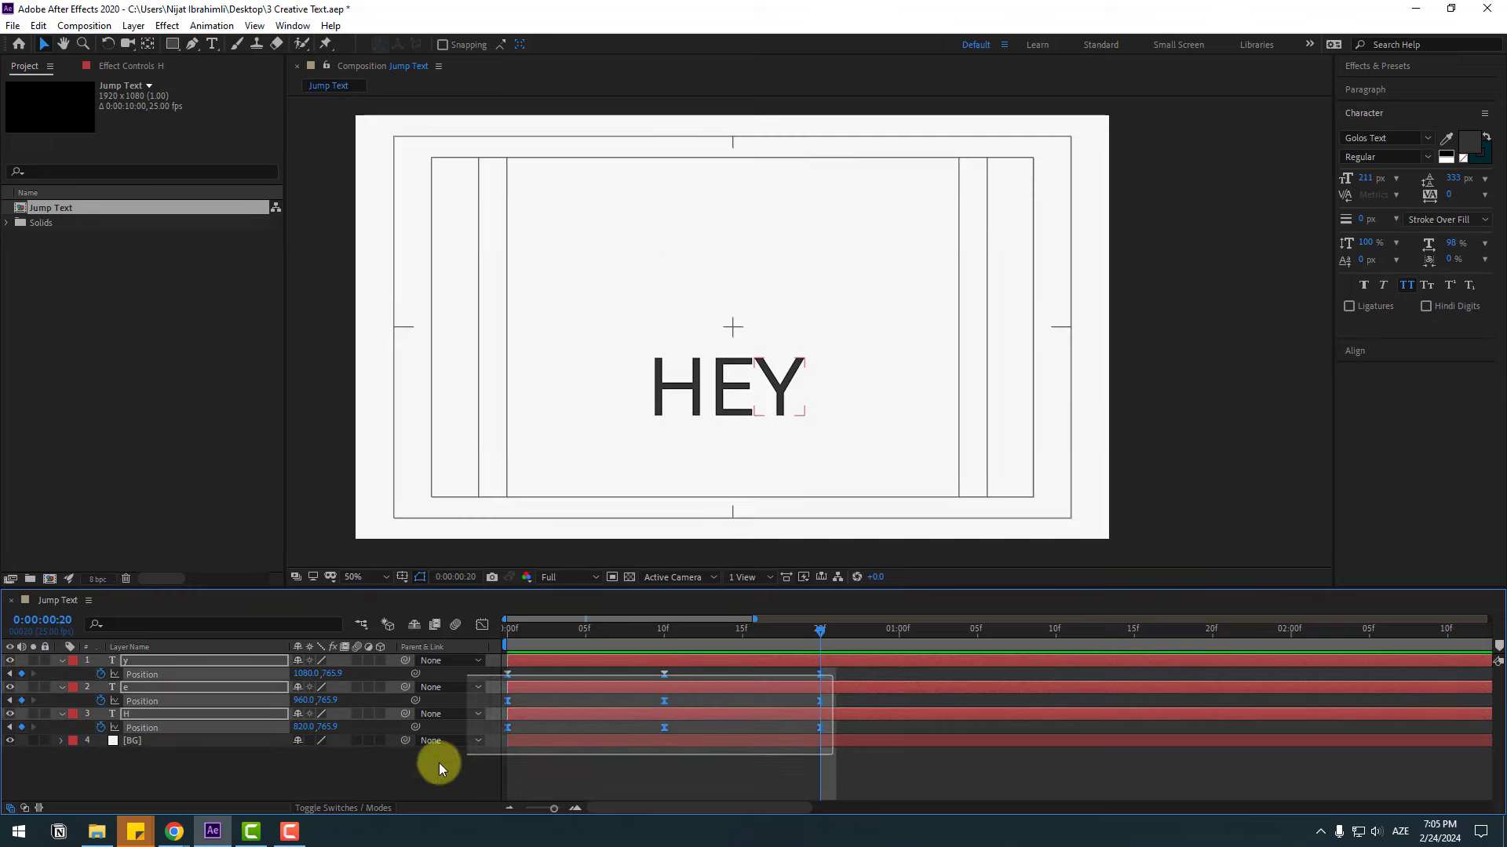
pyautogui.click(482, 625)
pyautogui.moveTo(621, 713); pyautogui.dragTo(737, 763)
pyautogui.moveTo(853, 749); pyautogui.dragTo(808, 767)
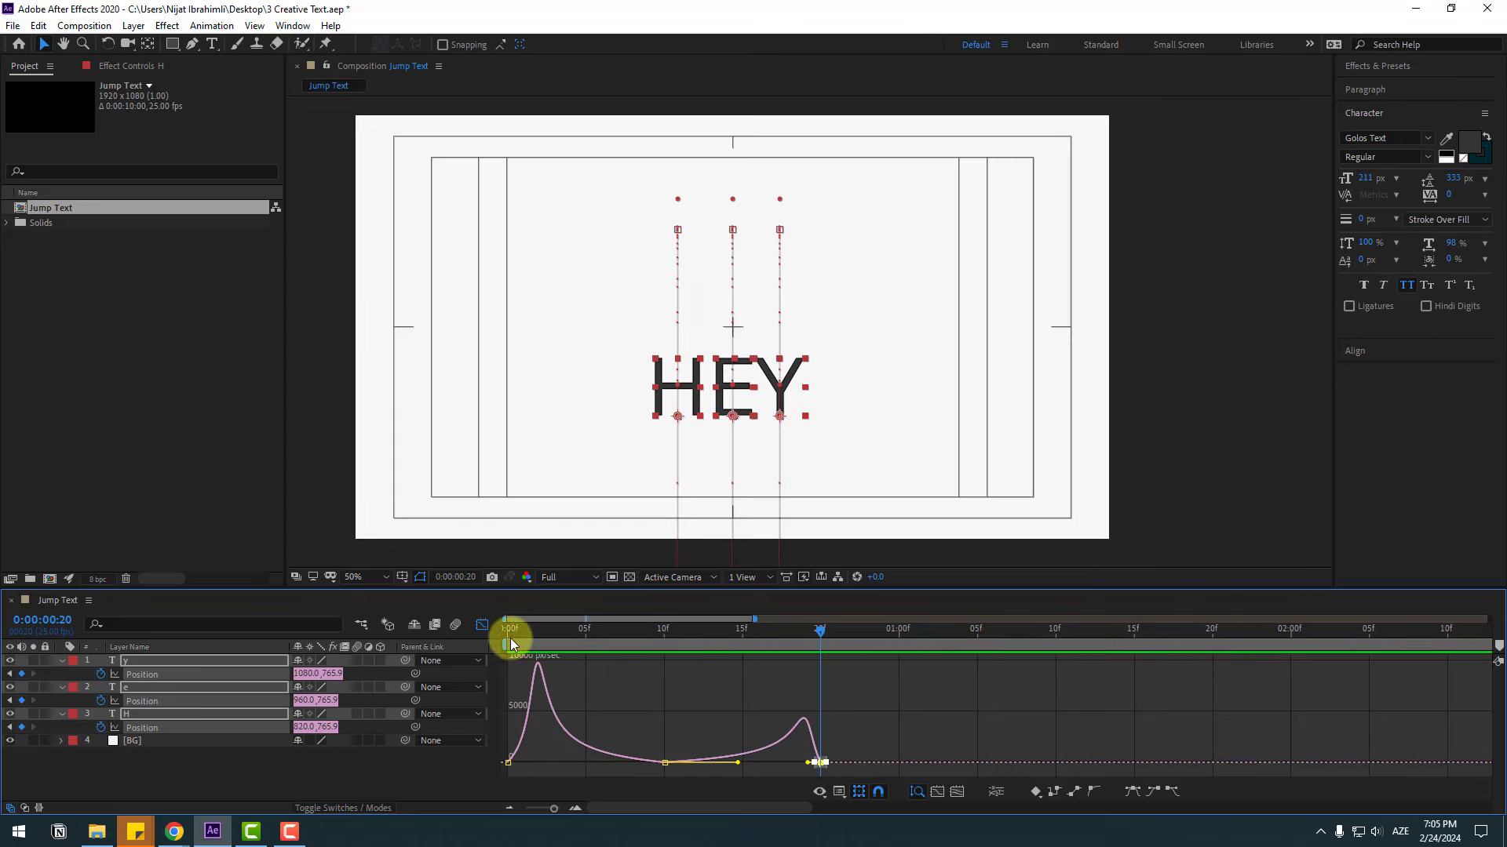
pyautogui.click(483, 626)
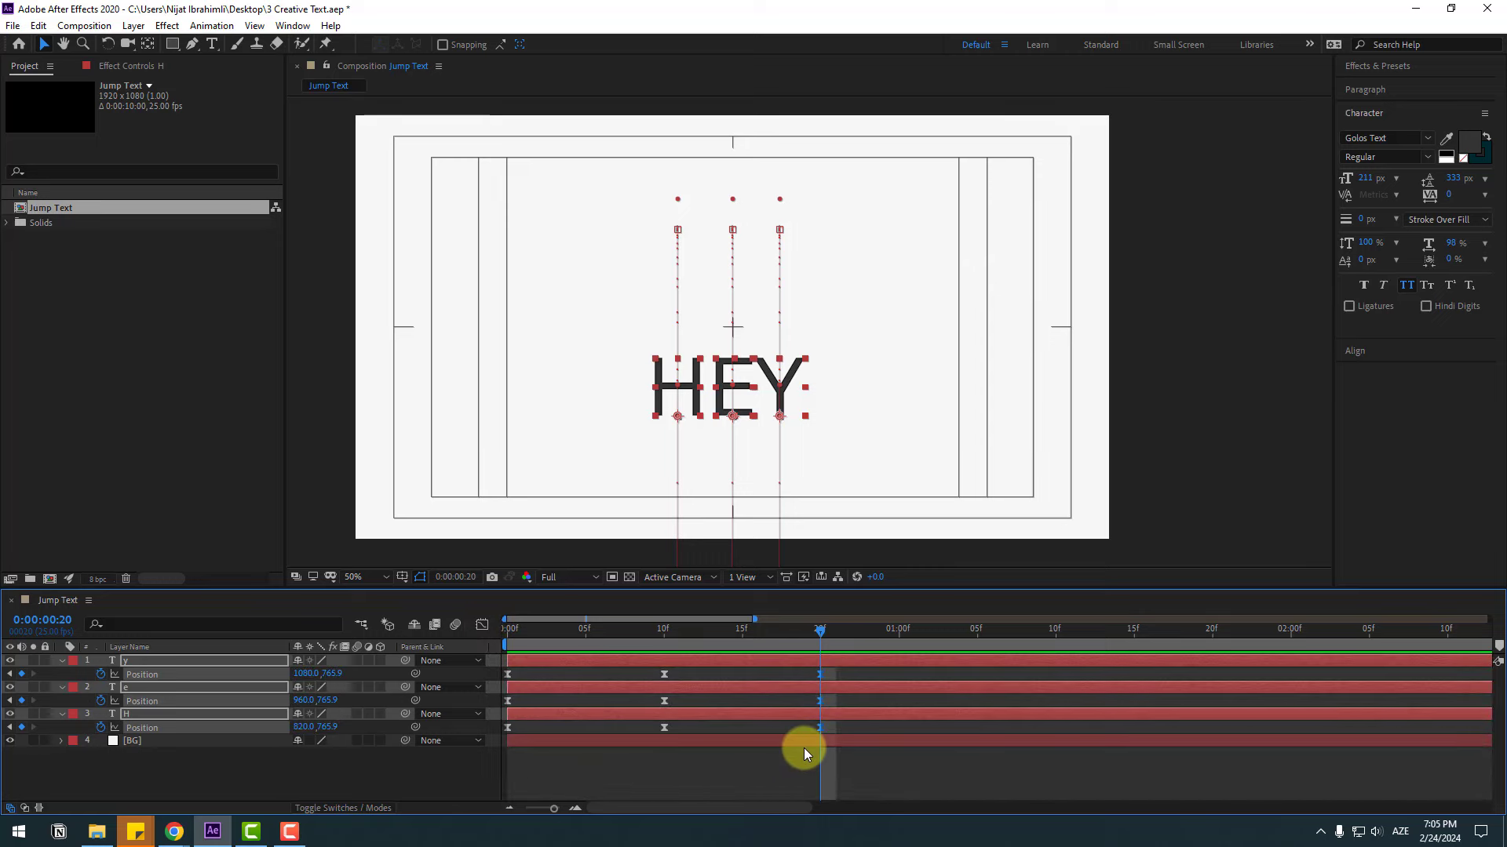
pyautogui.click(805, 749)
# Start scale keyframes on the H layer at the first frame at 100%, with width and height unlinked
pyautogui.click(585, 628)
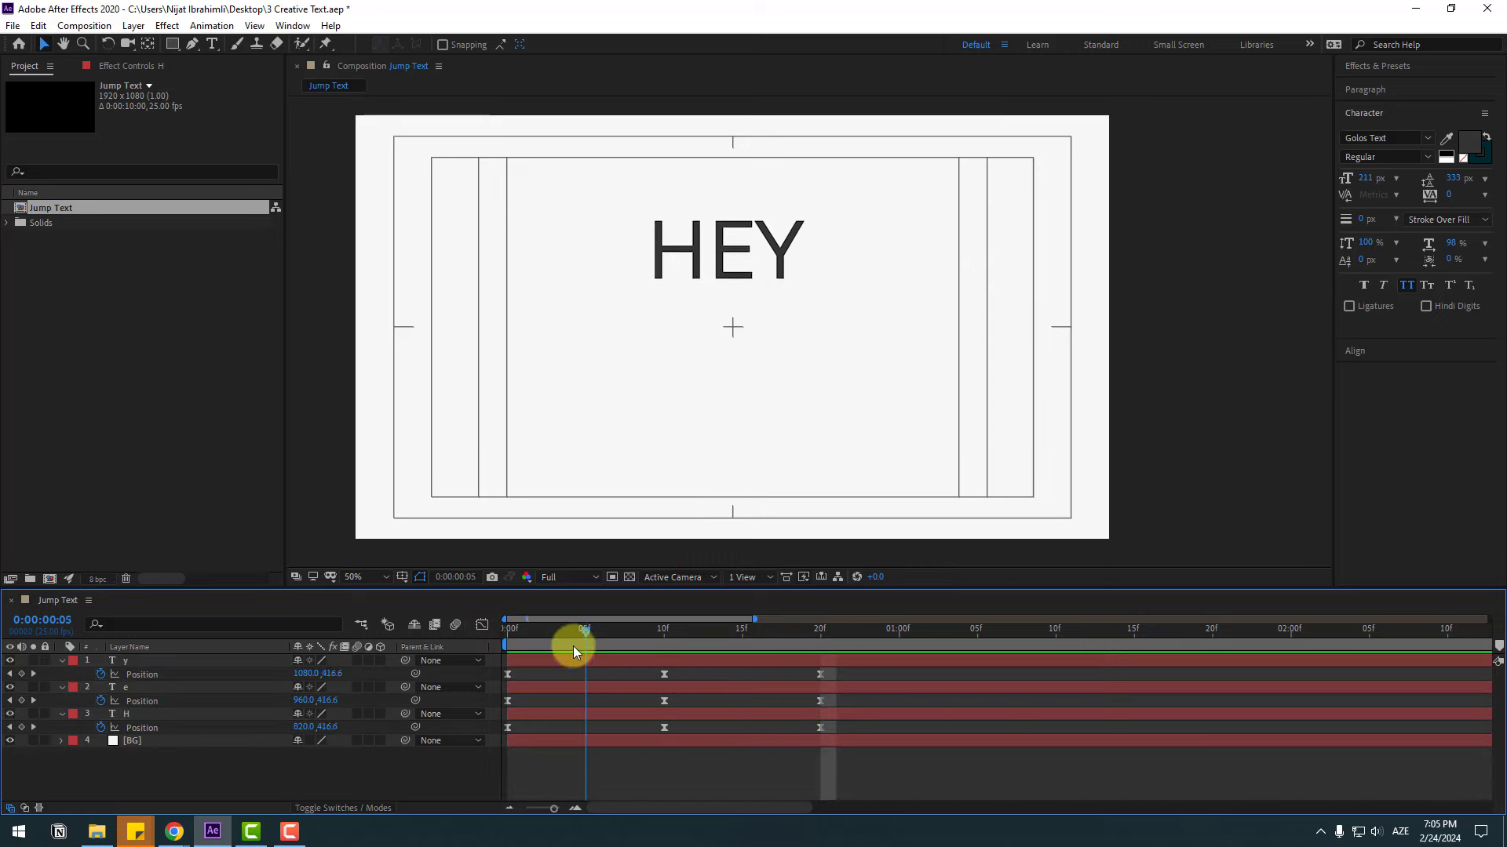
pyautogui.click(506, 645)
pyautogui.click(130, 715)
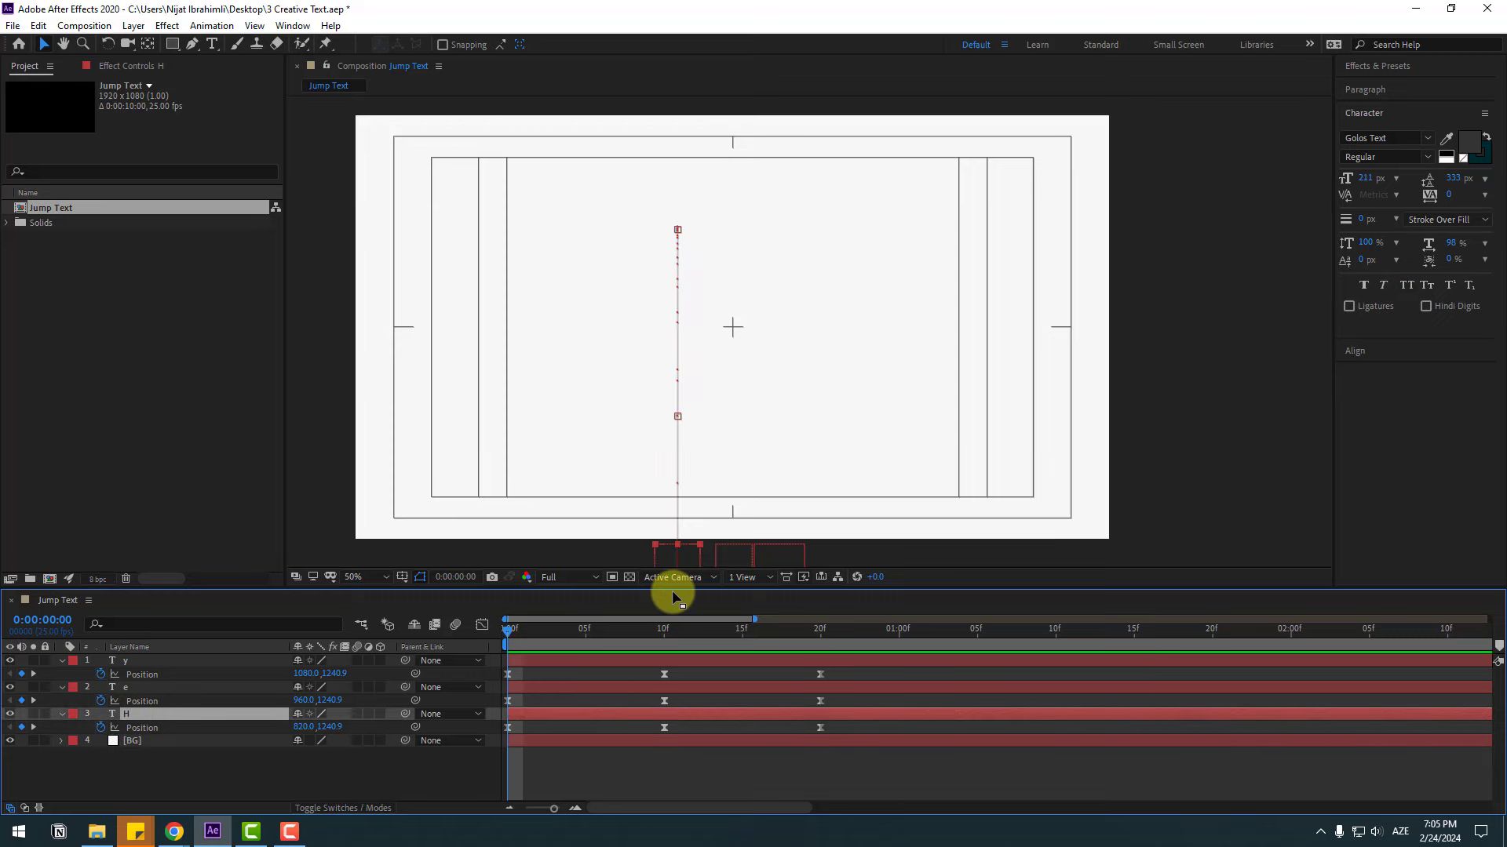
pyautogui.hotkey('shift', 's')
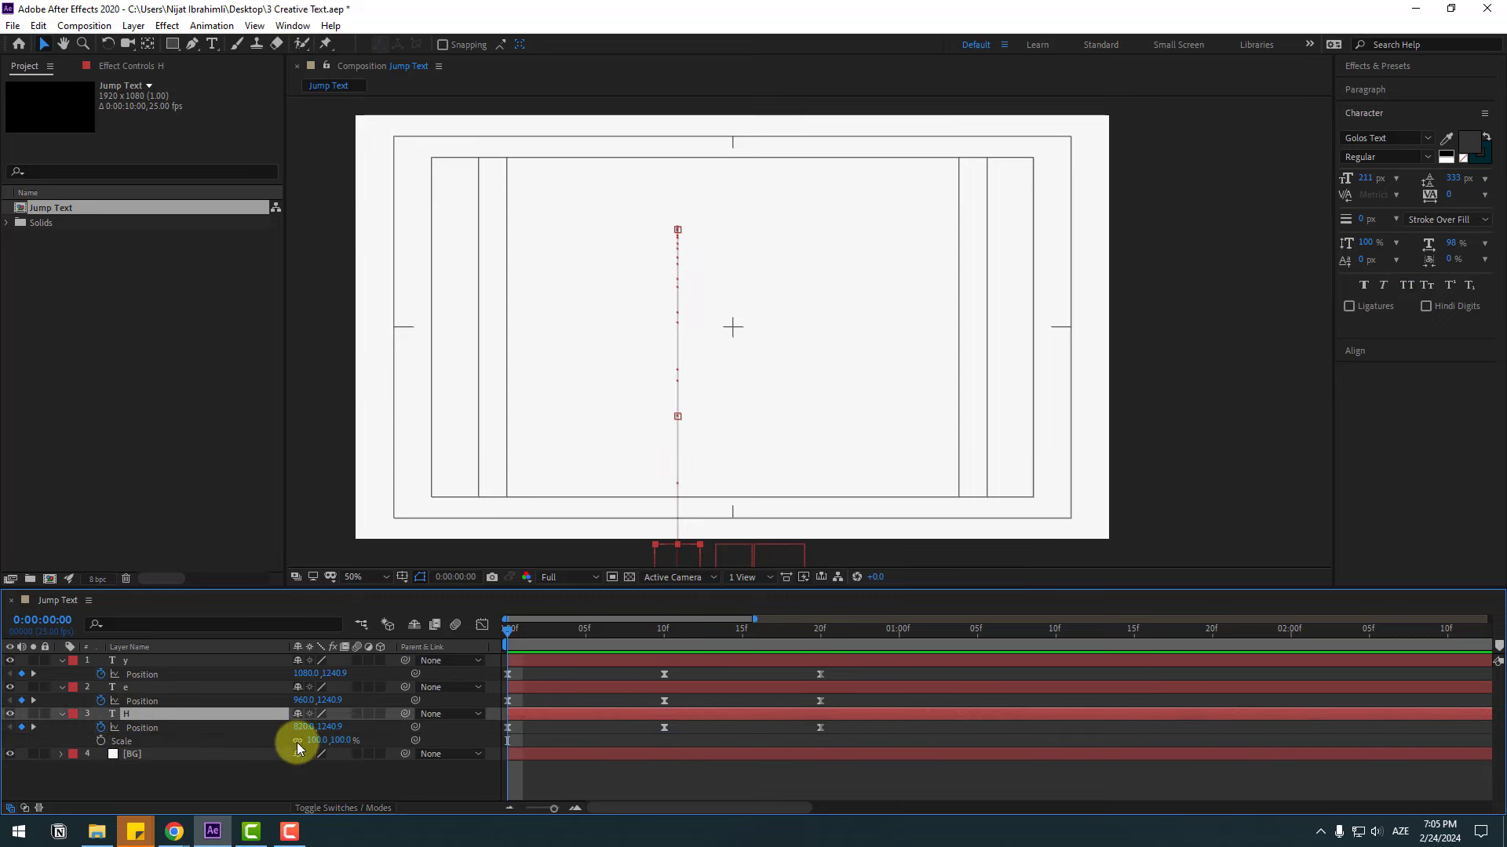
pyautogui.click(100, 741)
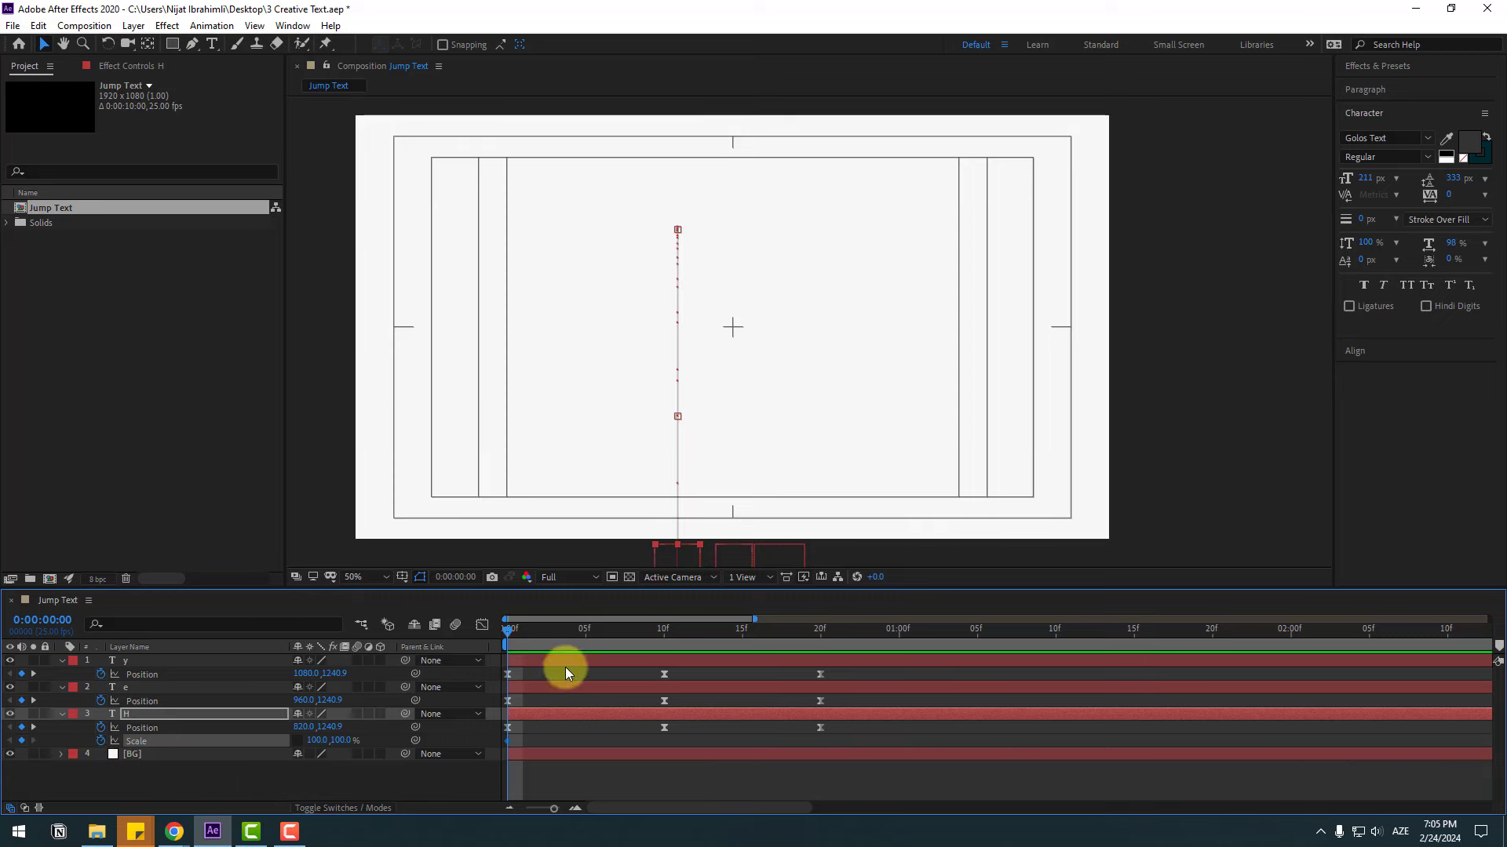
# Keyframe the H layer's horizontal scale at 80% on frame 10 and 100% on frame 20
pyautogui.moveTo(596, 629); pyautogui.dragTo(659, 634)
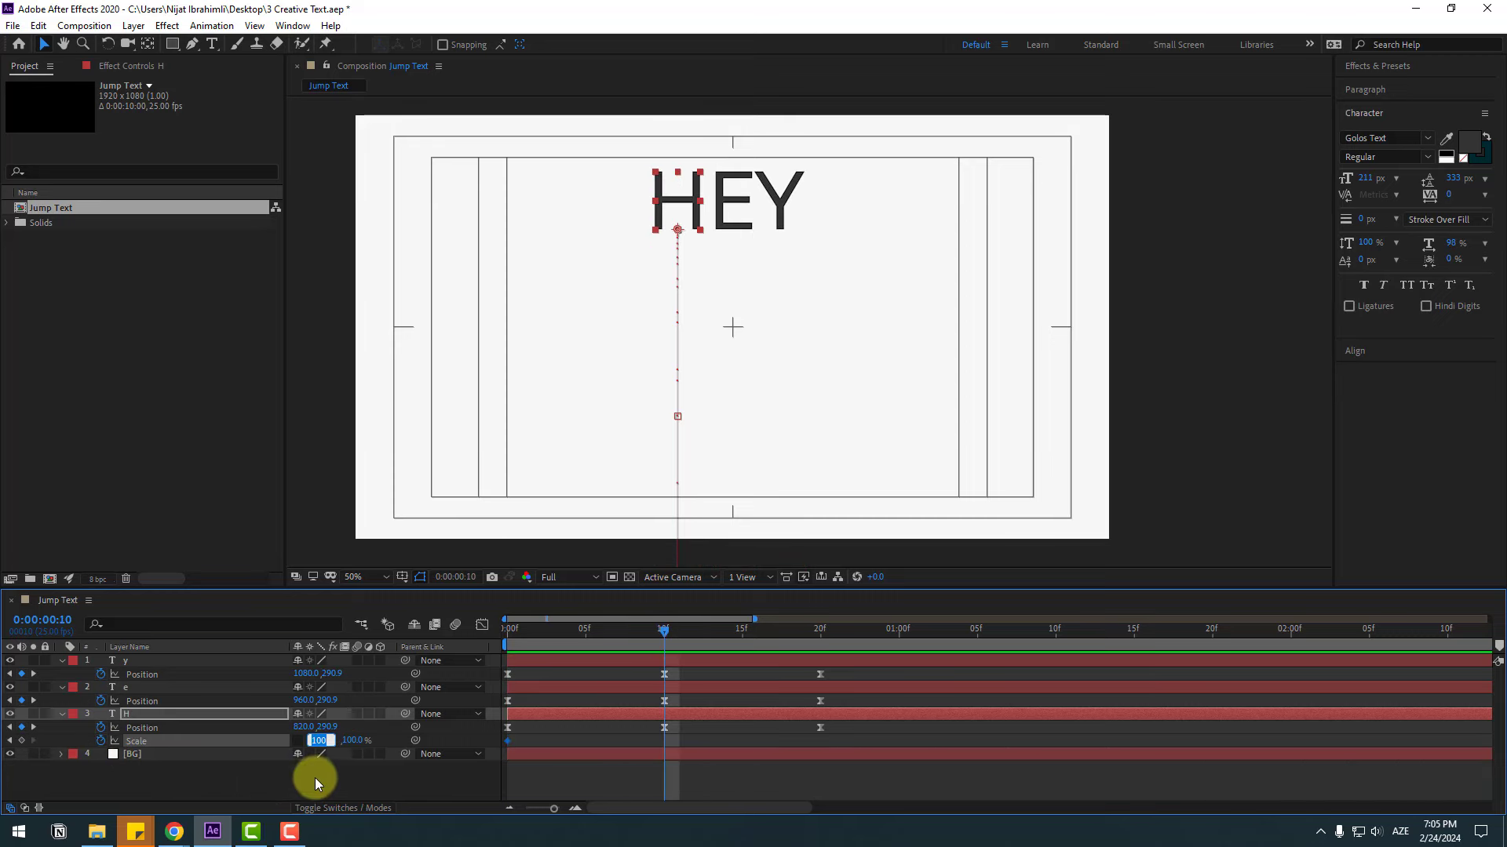
pyautogui.write('80')
pyautogui.press('Return')
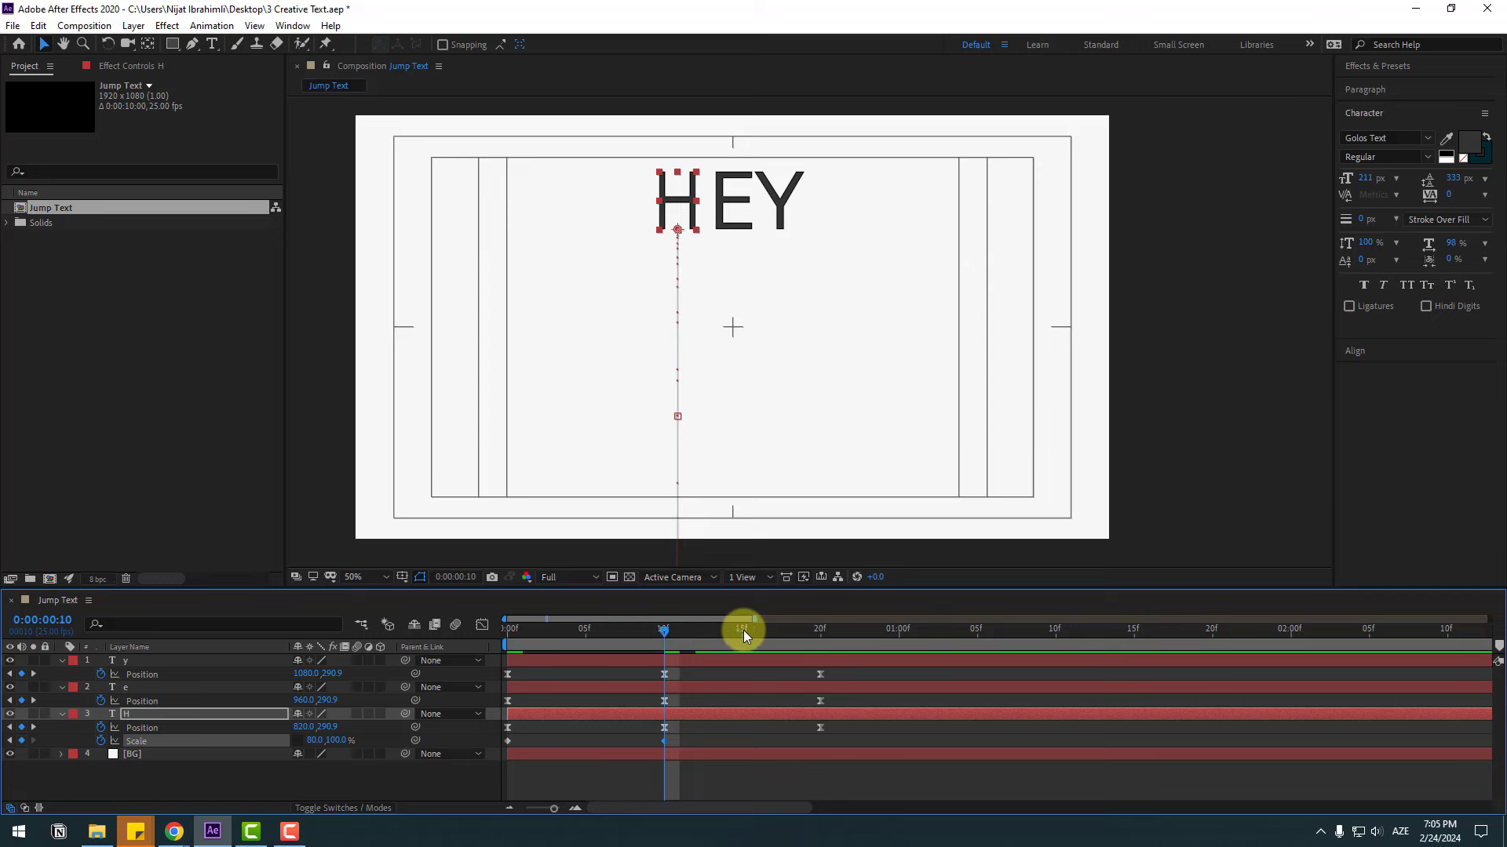
pyautogui.moveTo(742, 630); pyautogui.dragTo(830, 630)
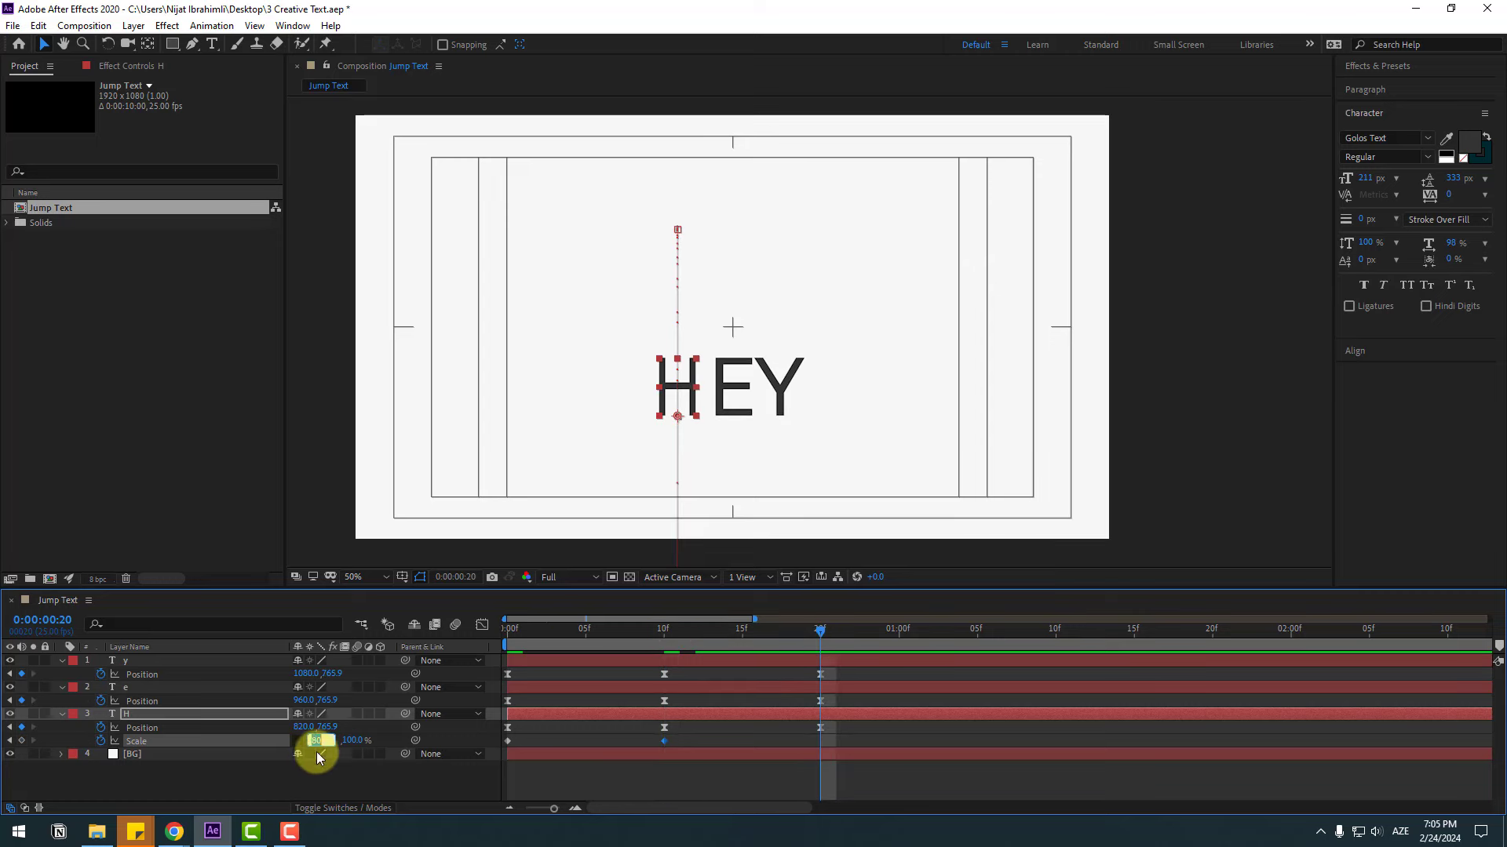
pyautogui.write('10')
pyautogui.press('Return')
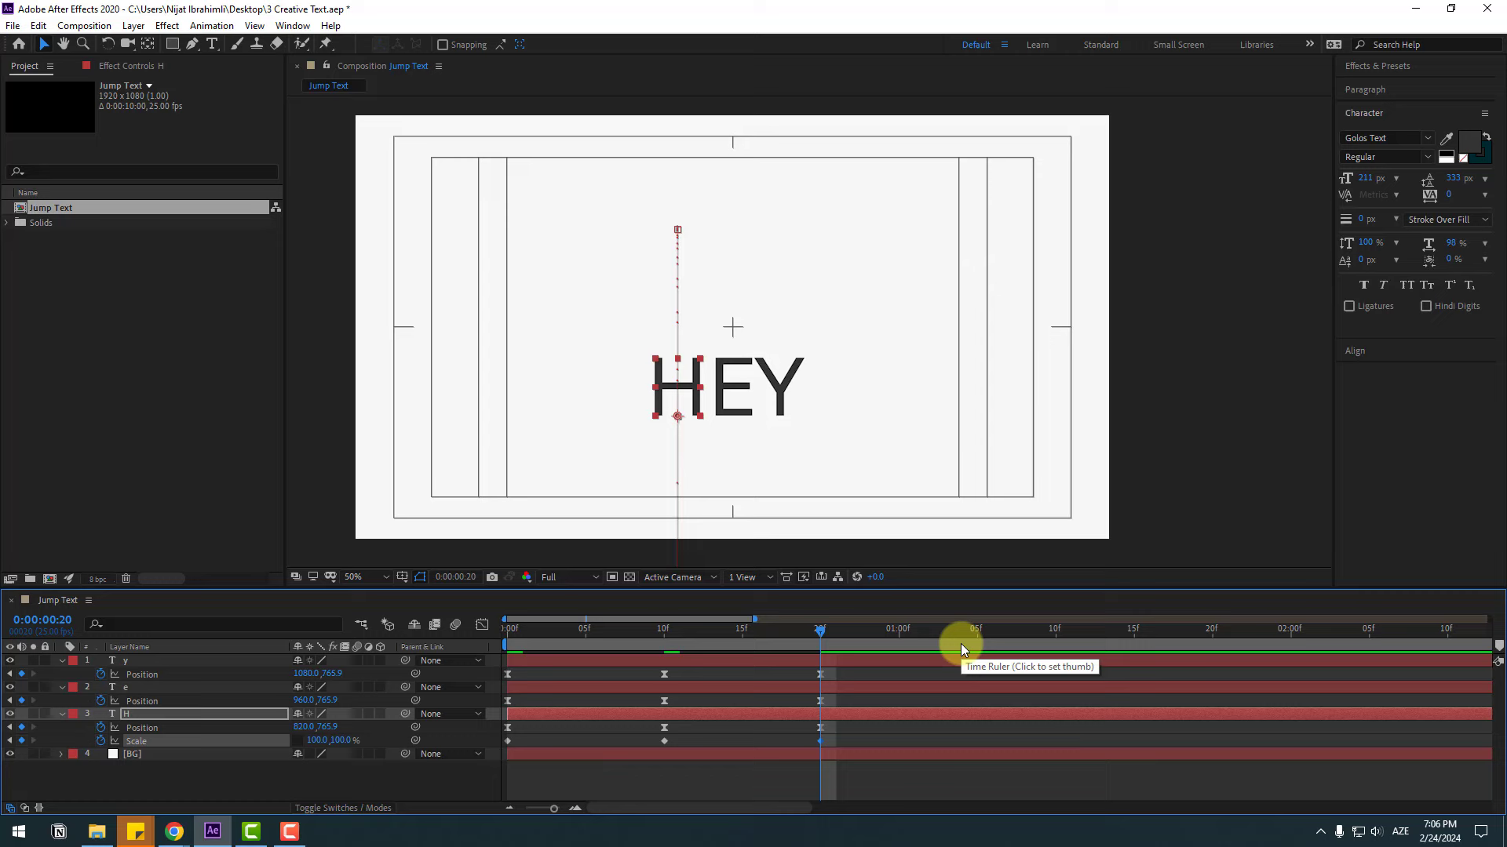
# Squash the H at 0:00:00:23 by setting its scale to 120% horizontally and 80% vertically
pyautogui.press('space')
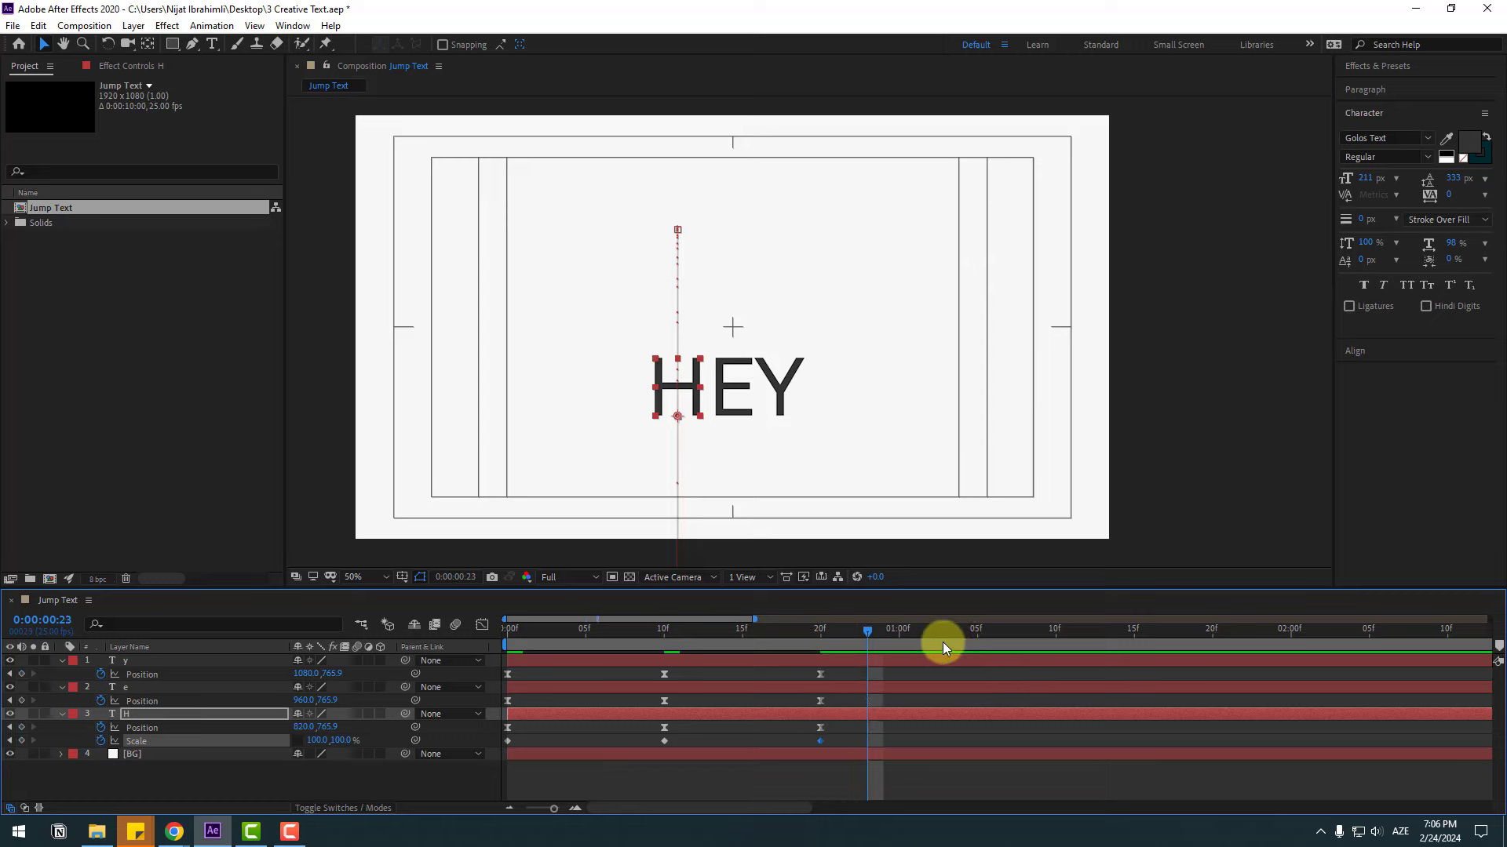
pyautogui.click(317, 742)
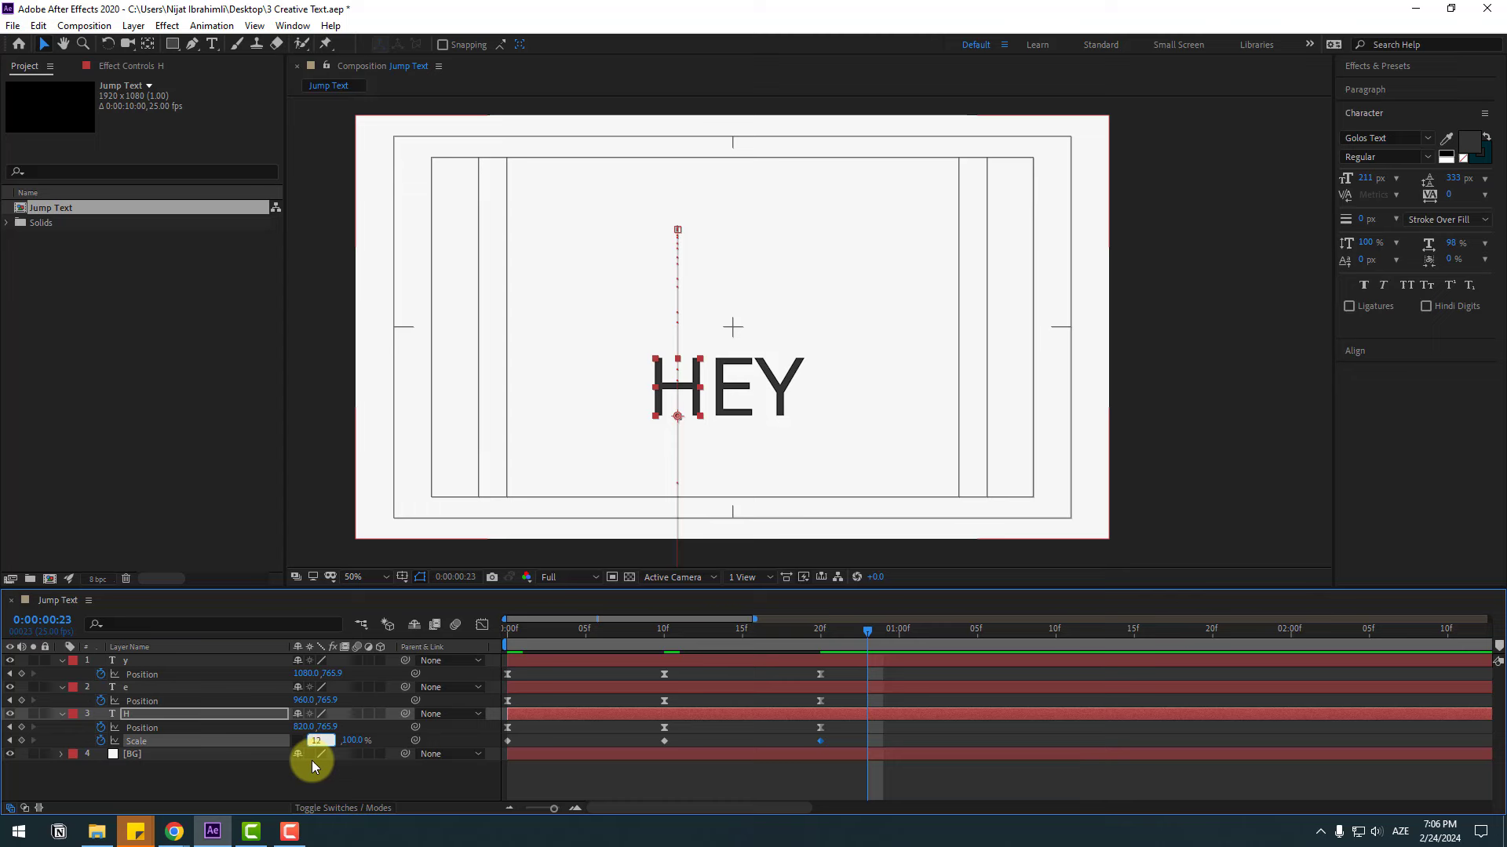
pyautogui.write('120')
pyautogui.press('Tab')
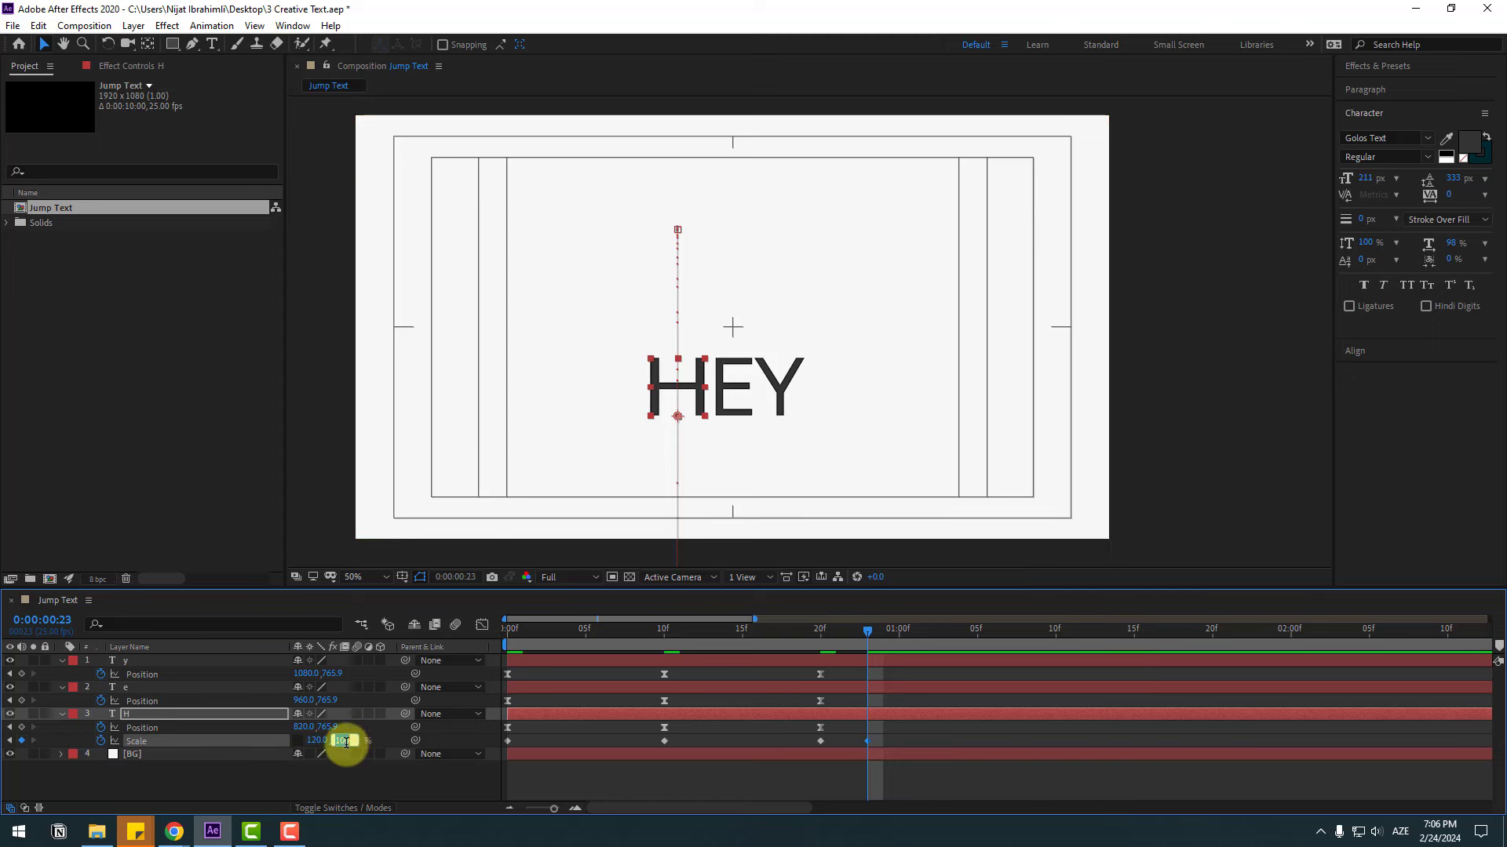
pyautogui.press('Return')
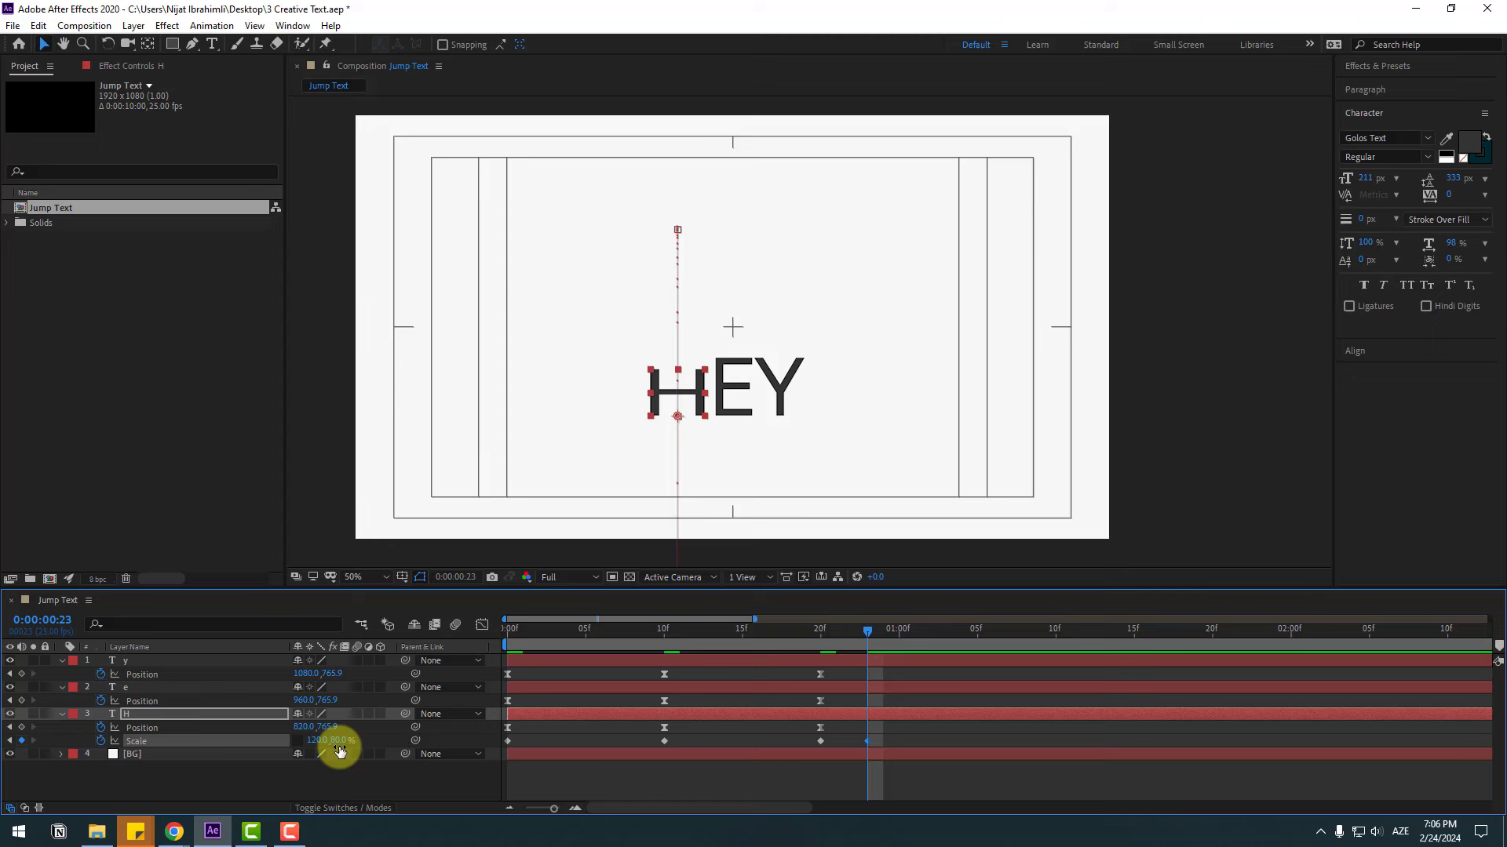
# Set the H layer's horizontal scale to 90% at 0:00:01:01
pyautogui.press('space')
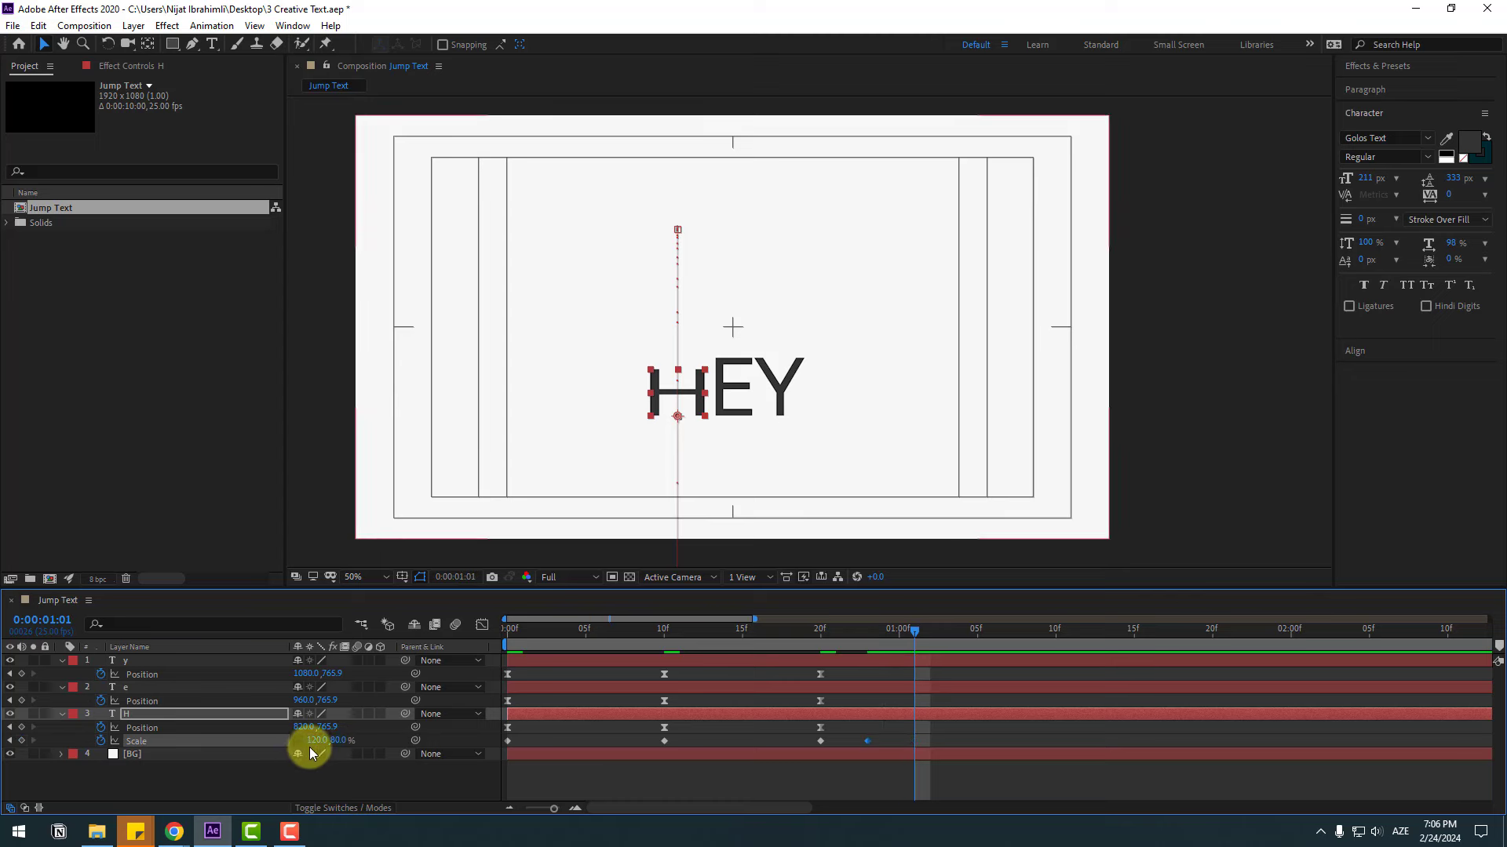
pyautogui.click(316, 740)
pyautogui.write('90')
pyautogui.press('Return')
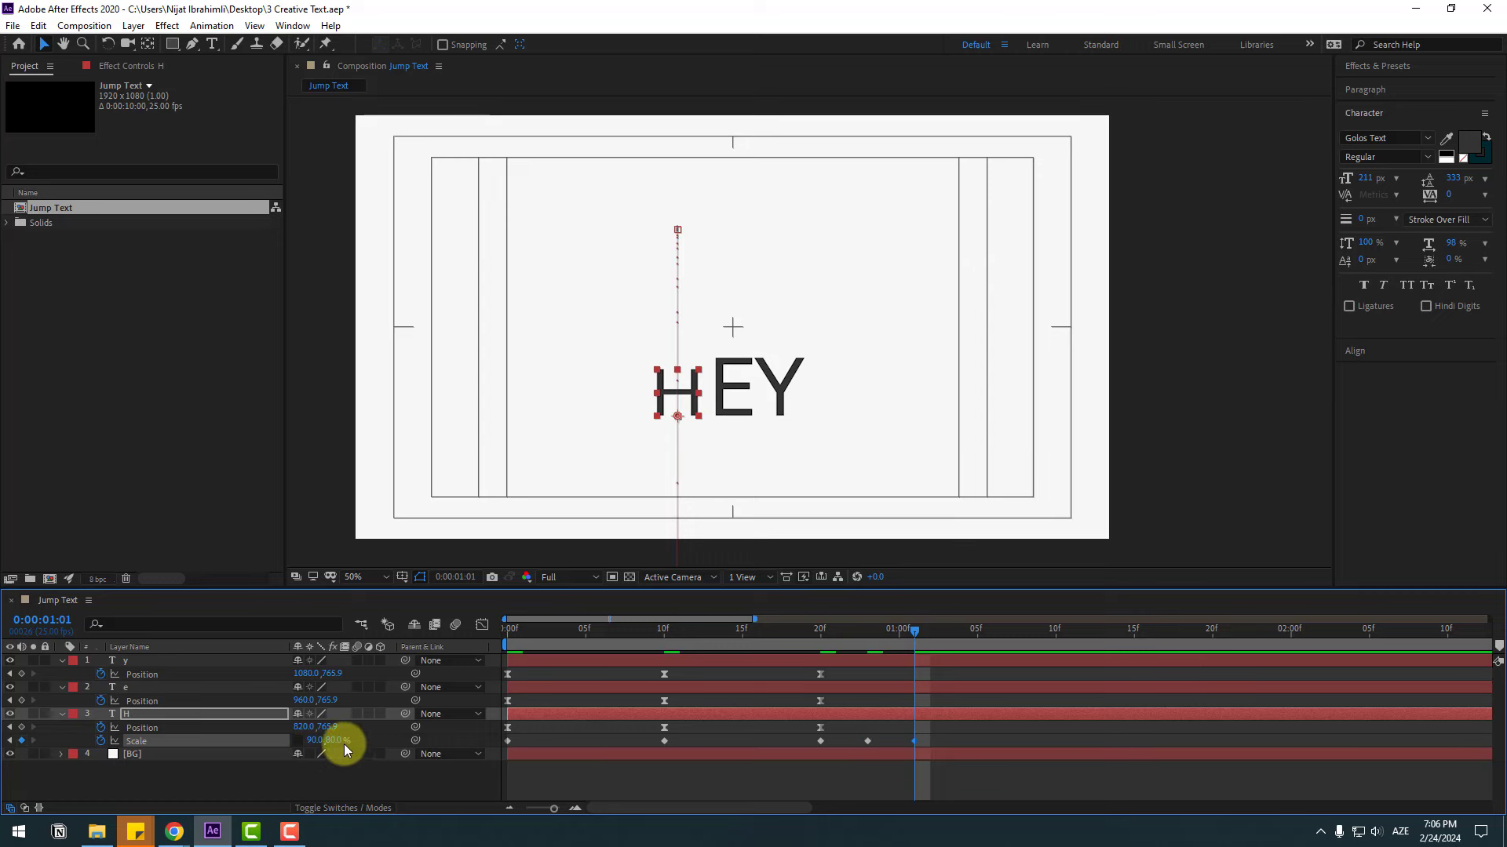
# Set the H layer's vertical scale to 110% at 0:00:01:01 and return both scale values to 100% at 0:00:01:04
pyautogui.click(333, 741)
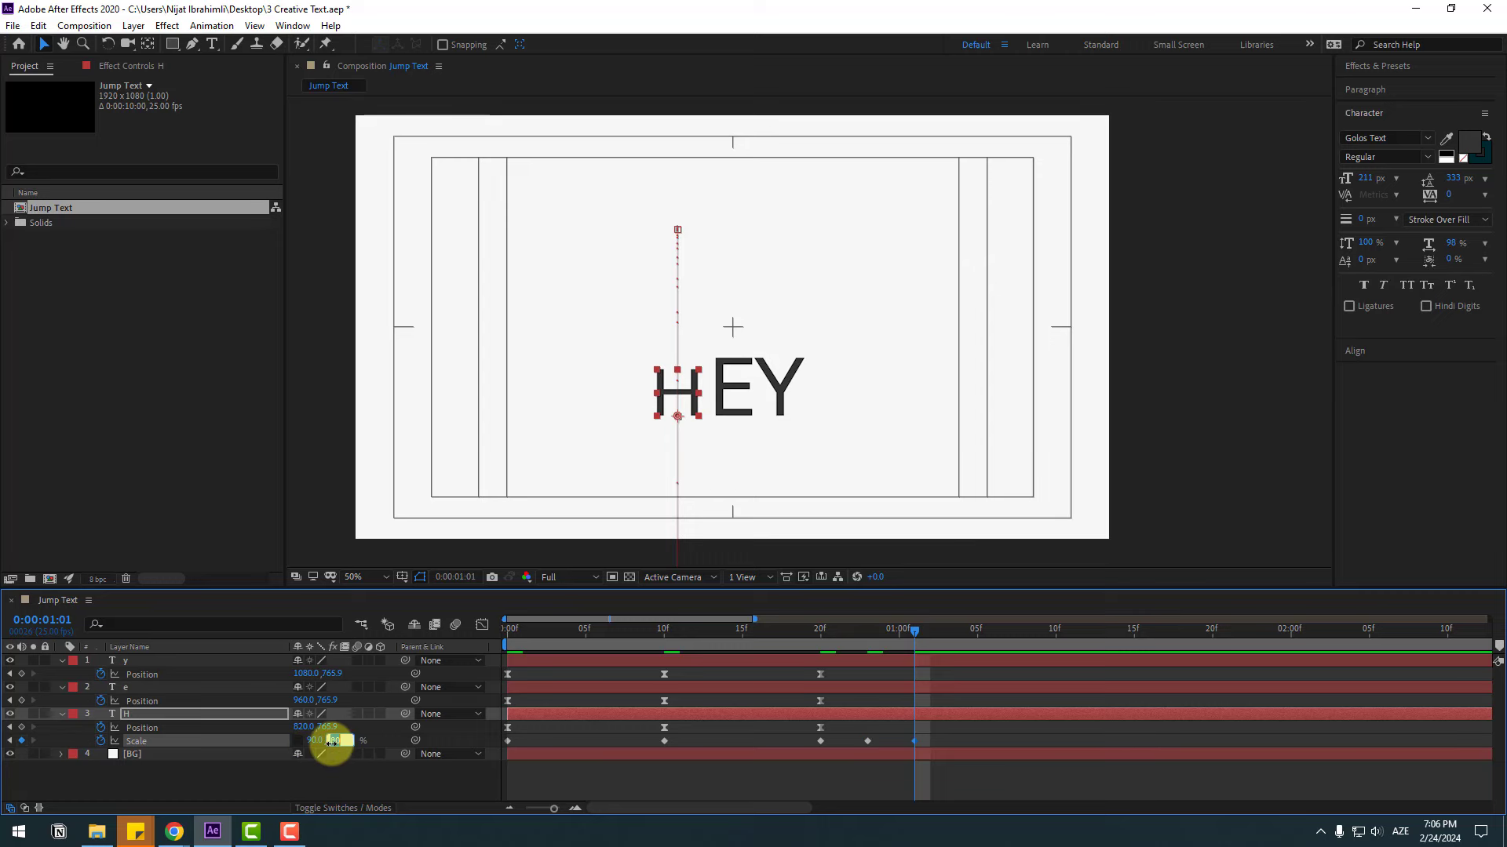
pyautogui.press('Return')
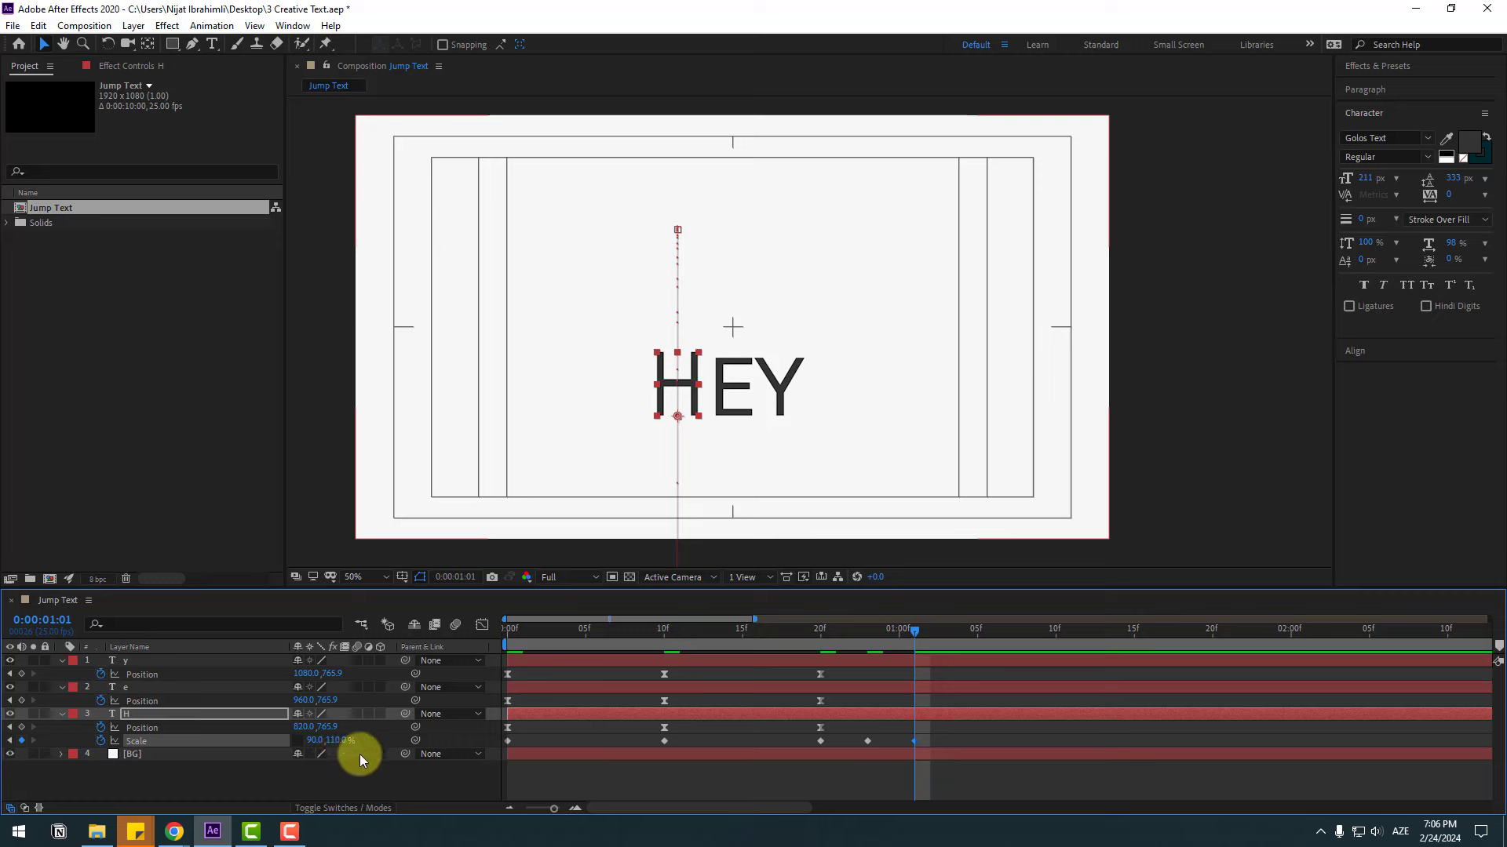
pyautogui.press('pagedown')
pyautogui.press('pagedown')
pyautogui.press('pagedown')
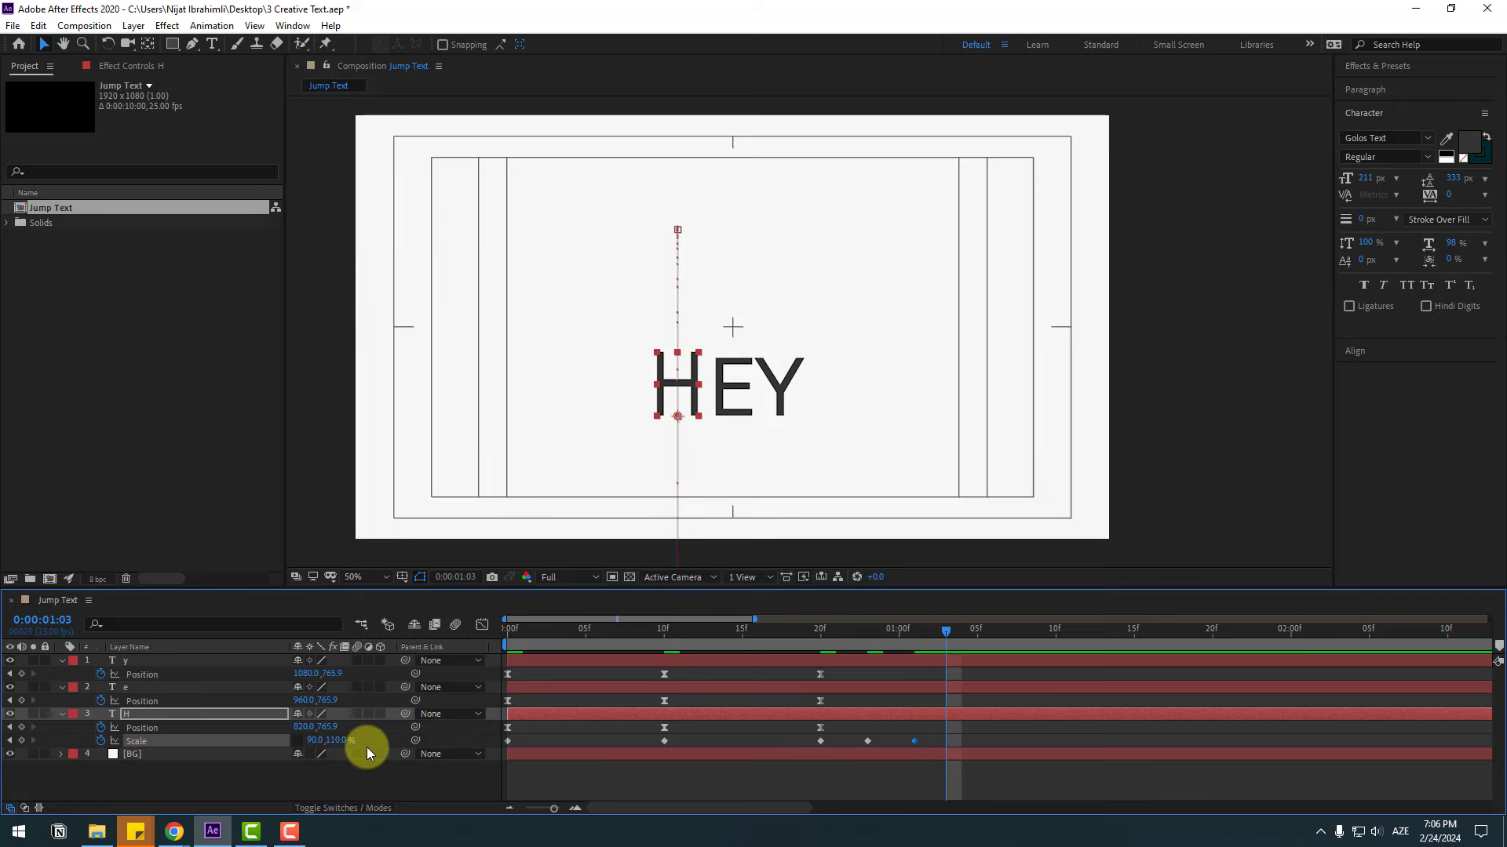
pyautogui.moveTo(312, 747); pyautogui.dragTo(339, 753)
# Apply Easy Ease to all of the H layer's scale keyframes
pyautogui.moveTo(1036, 749); pyautogui.dragTo(508, 747)
pyautogui.rightClick(508, 744)
pyautogui.moveTo(520, 732)
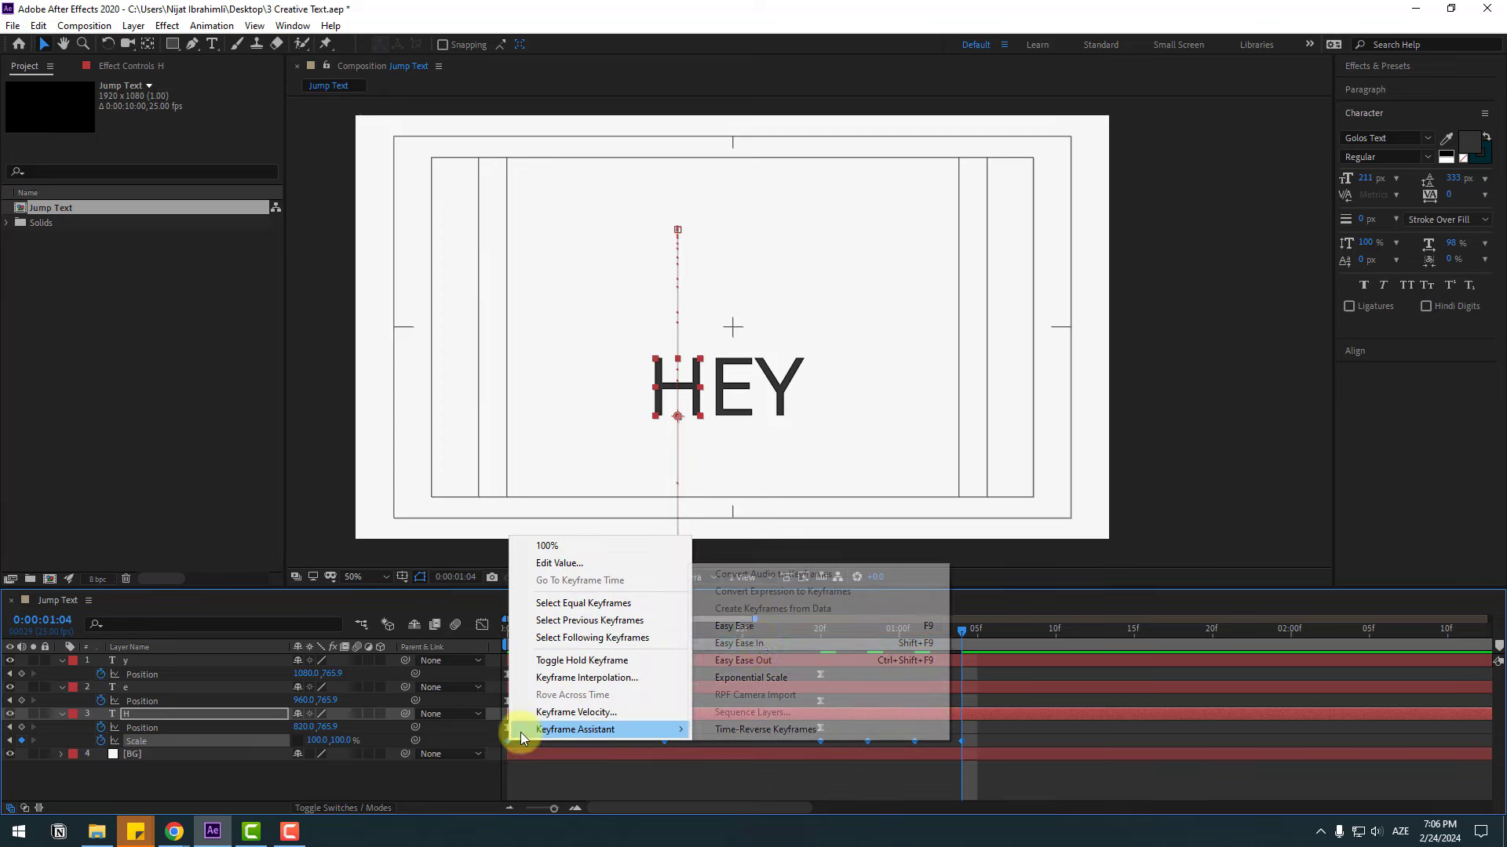
pyautogui.click(758, 629)
# Preview the letter animation and solo the H layer to play its movement alone
pyautogui.press('space')
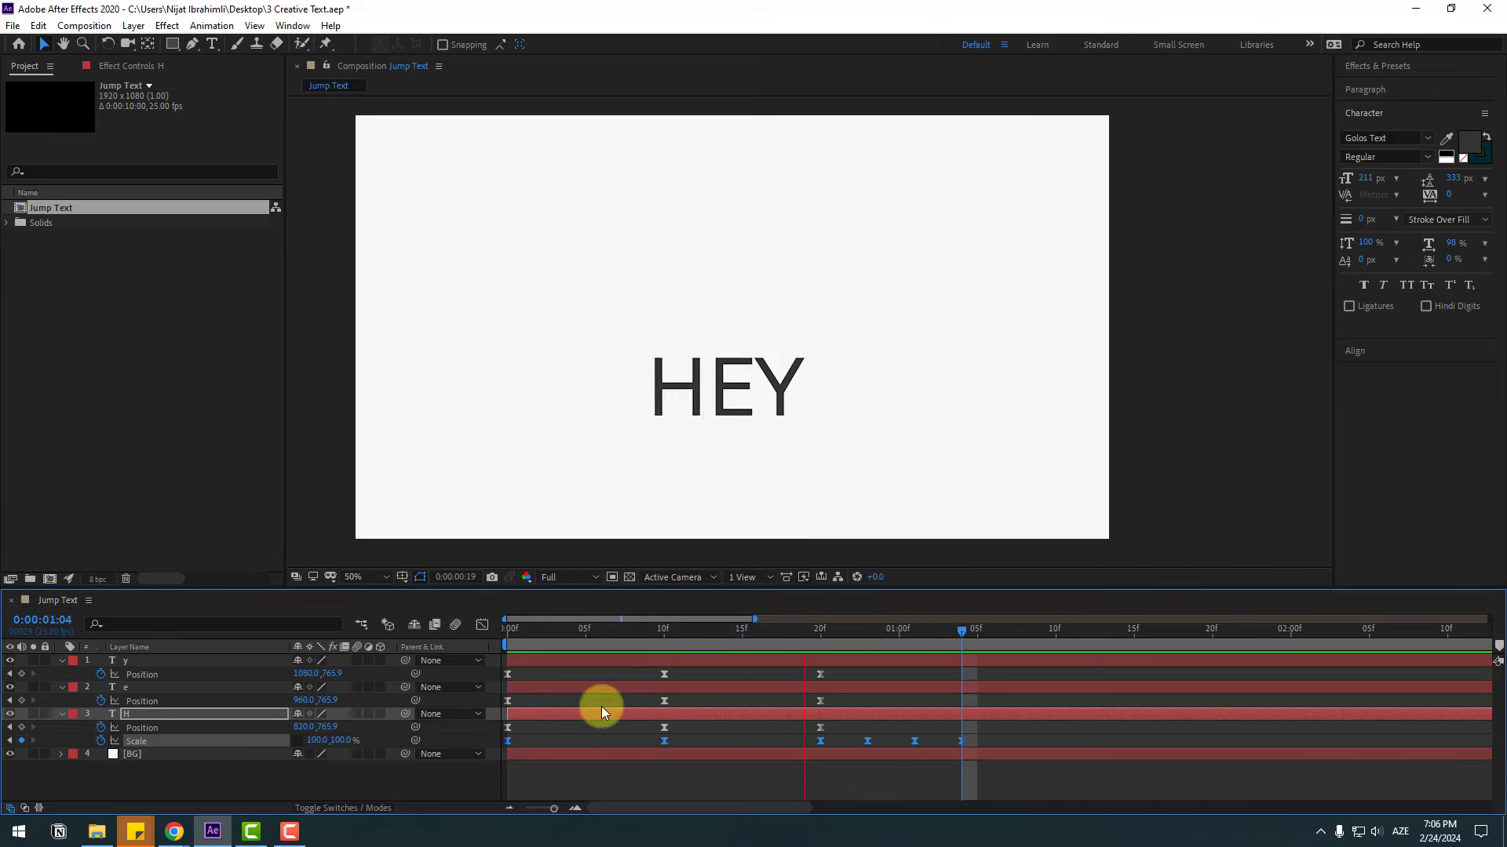
pyautogui.press('space')
pyautogui.click(36, 716)
pyautogui.press('space')
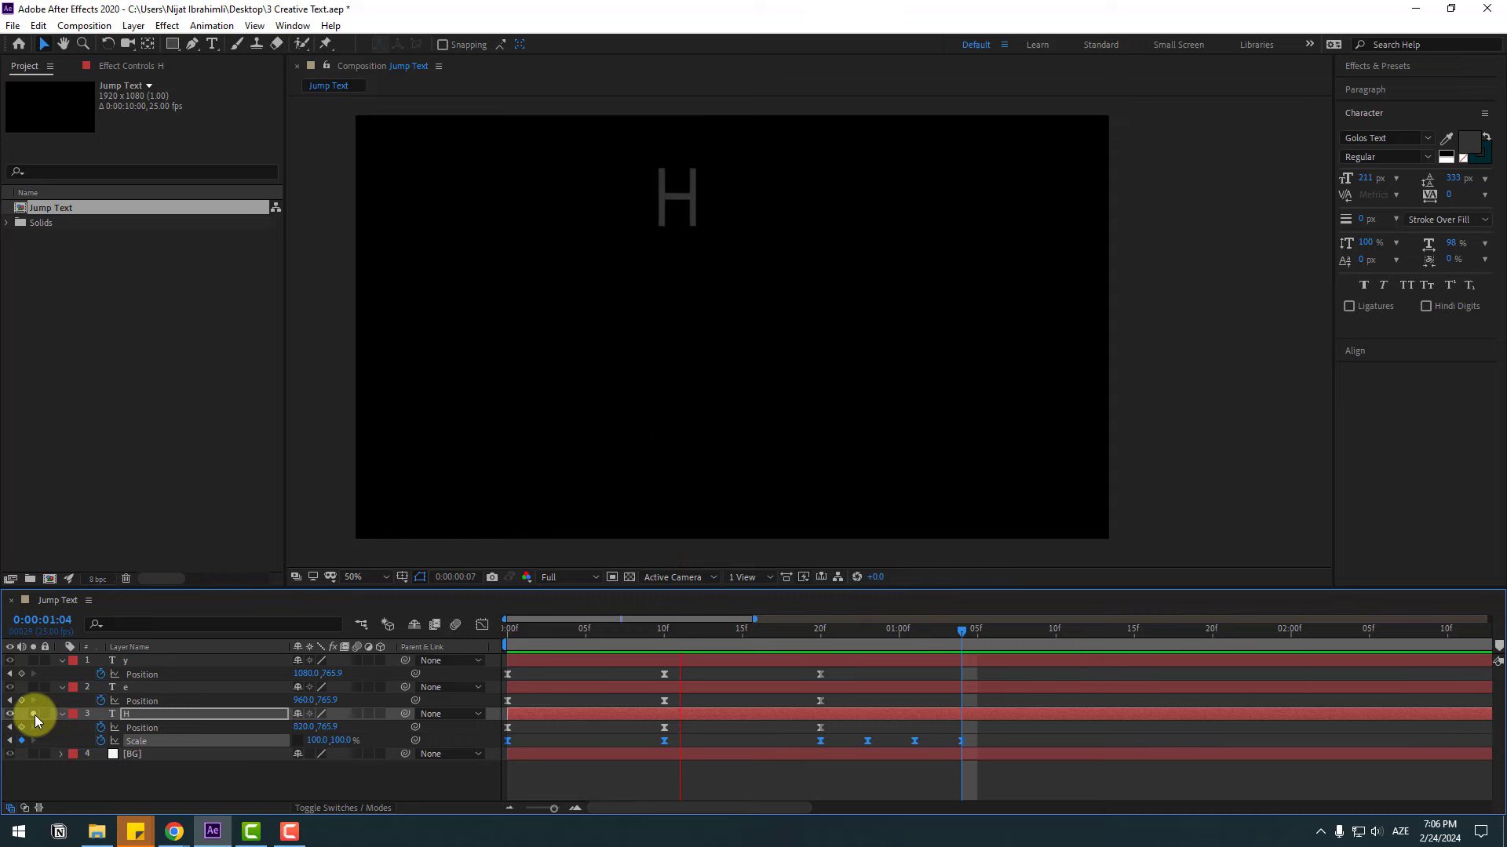
pyautogui.press('space')
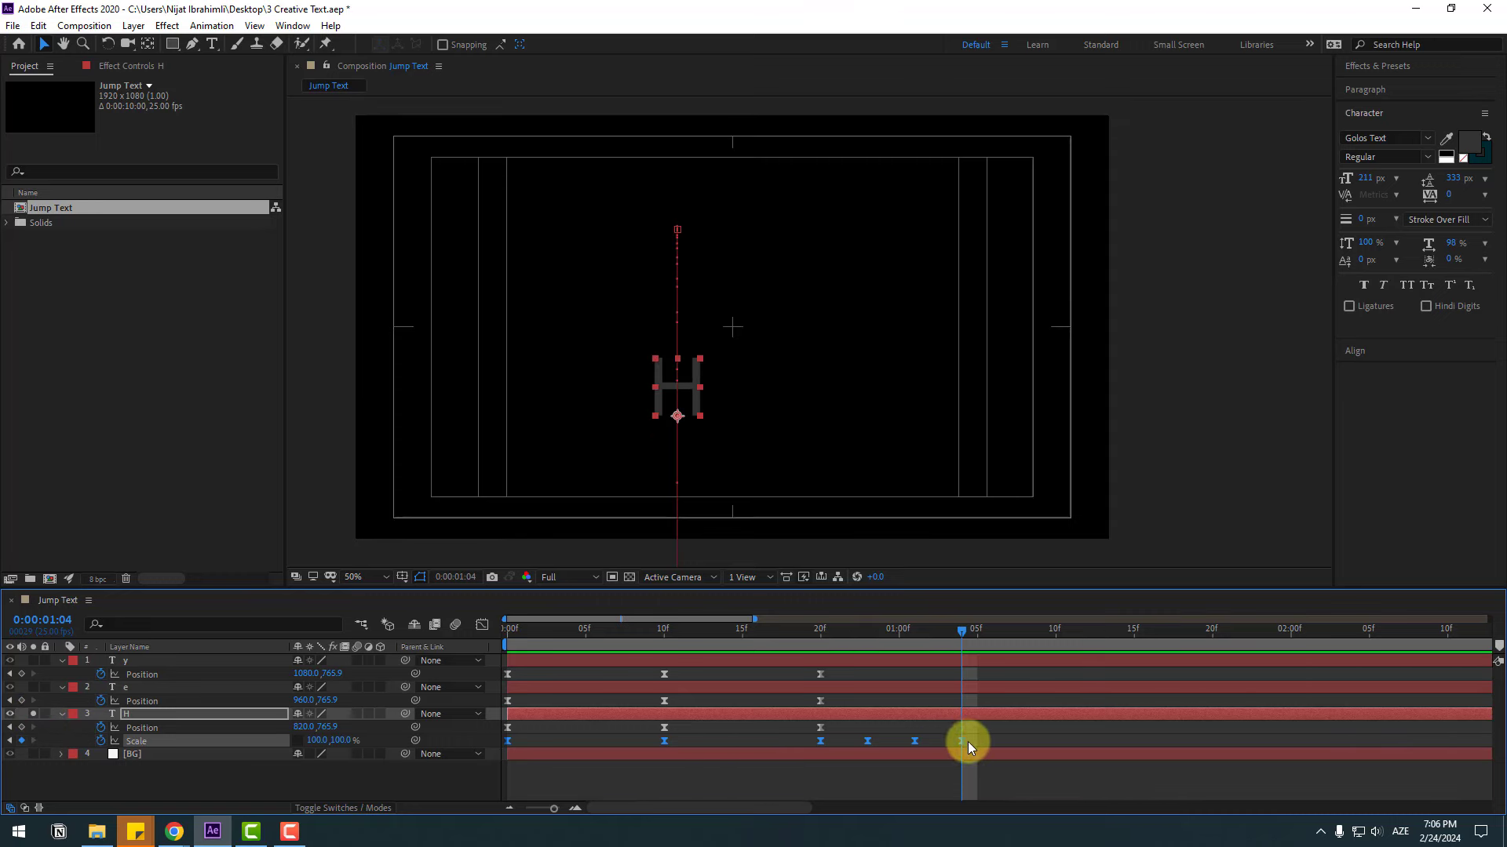
# Move the H layer's last four scale keyframes two frames earlier so they start at frame 18, and unsolo the layer
pyautogui.moveTo(968, 741); pyautogui.dragTo(804, 742)
pyautogui.press('space')
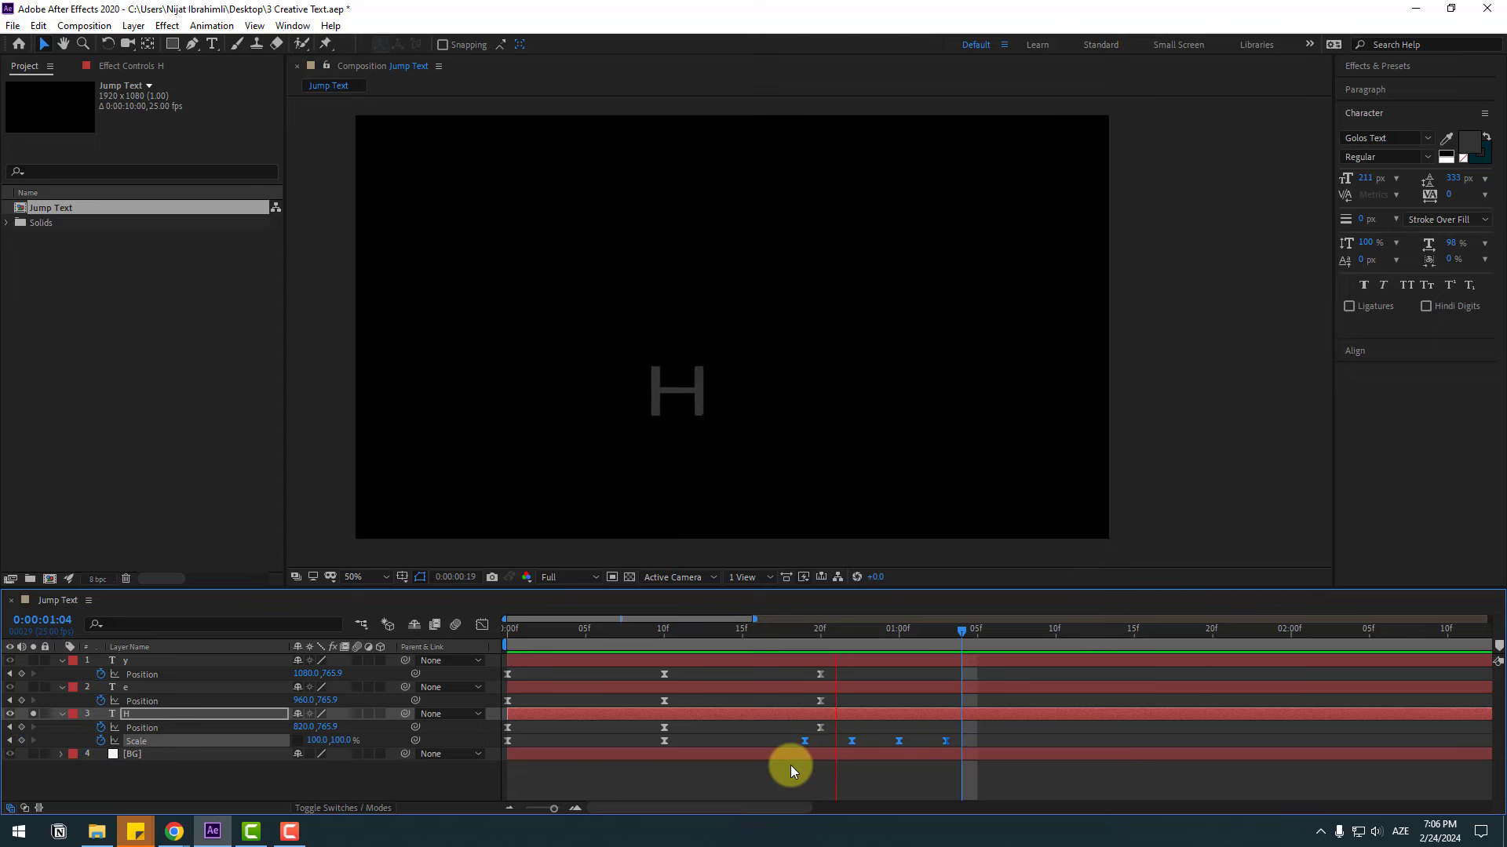
pyautogui.press('space')
pyautogui.moveTo(807, 749); pyautogui.dragTo(794, 745)
pyautogui.press('space')
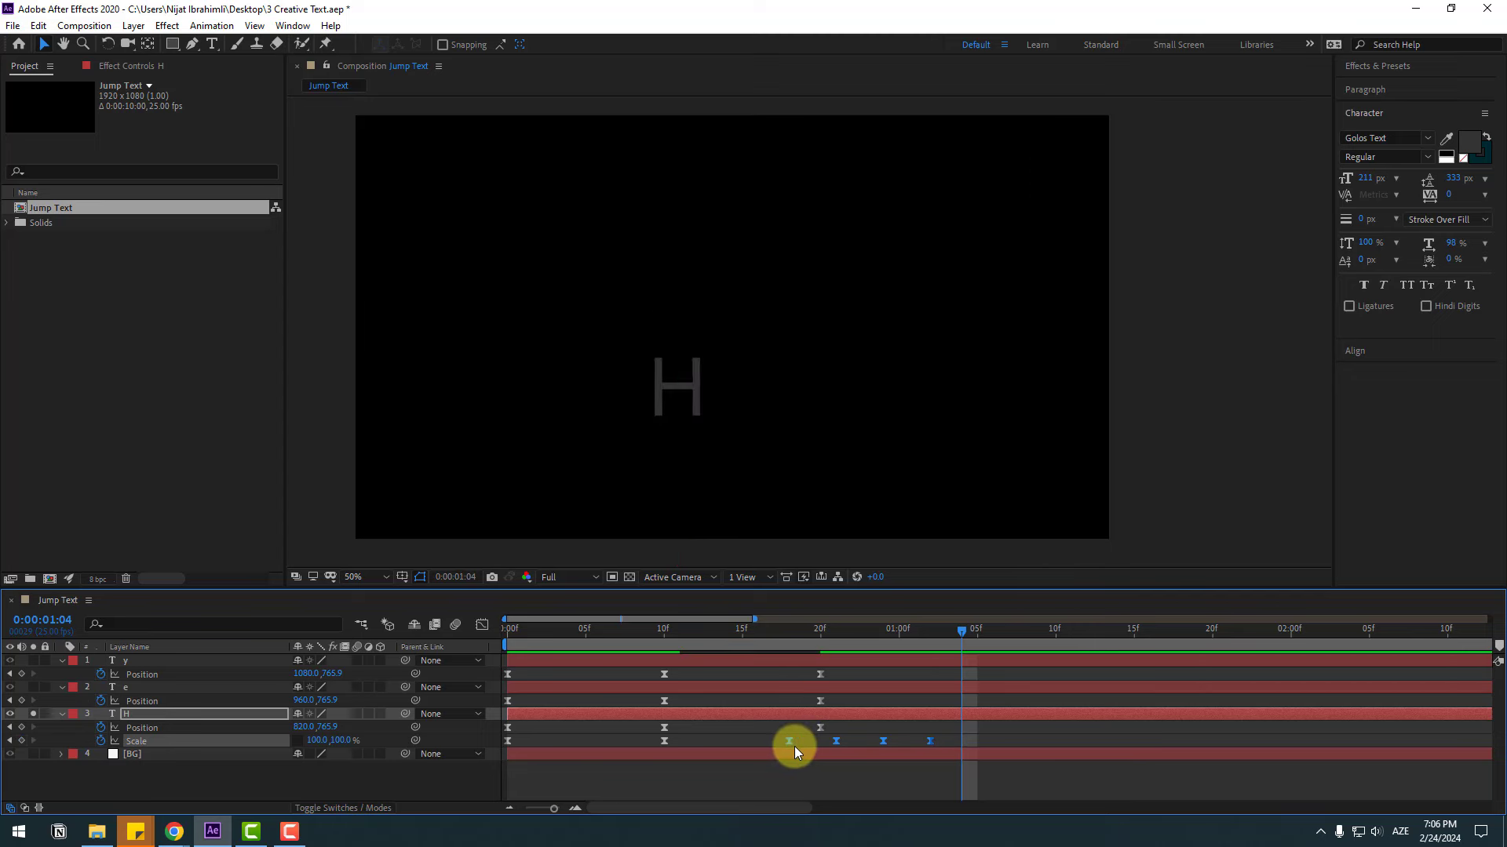
pyautogui.press('space')
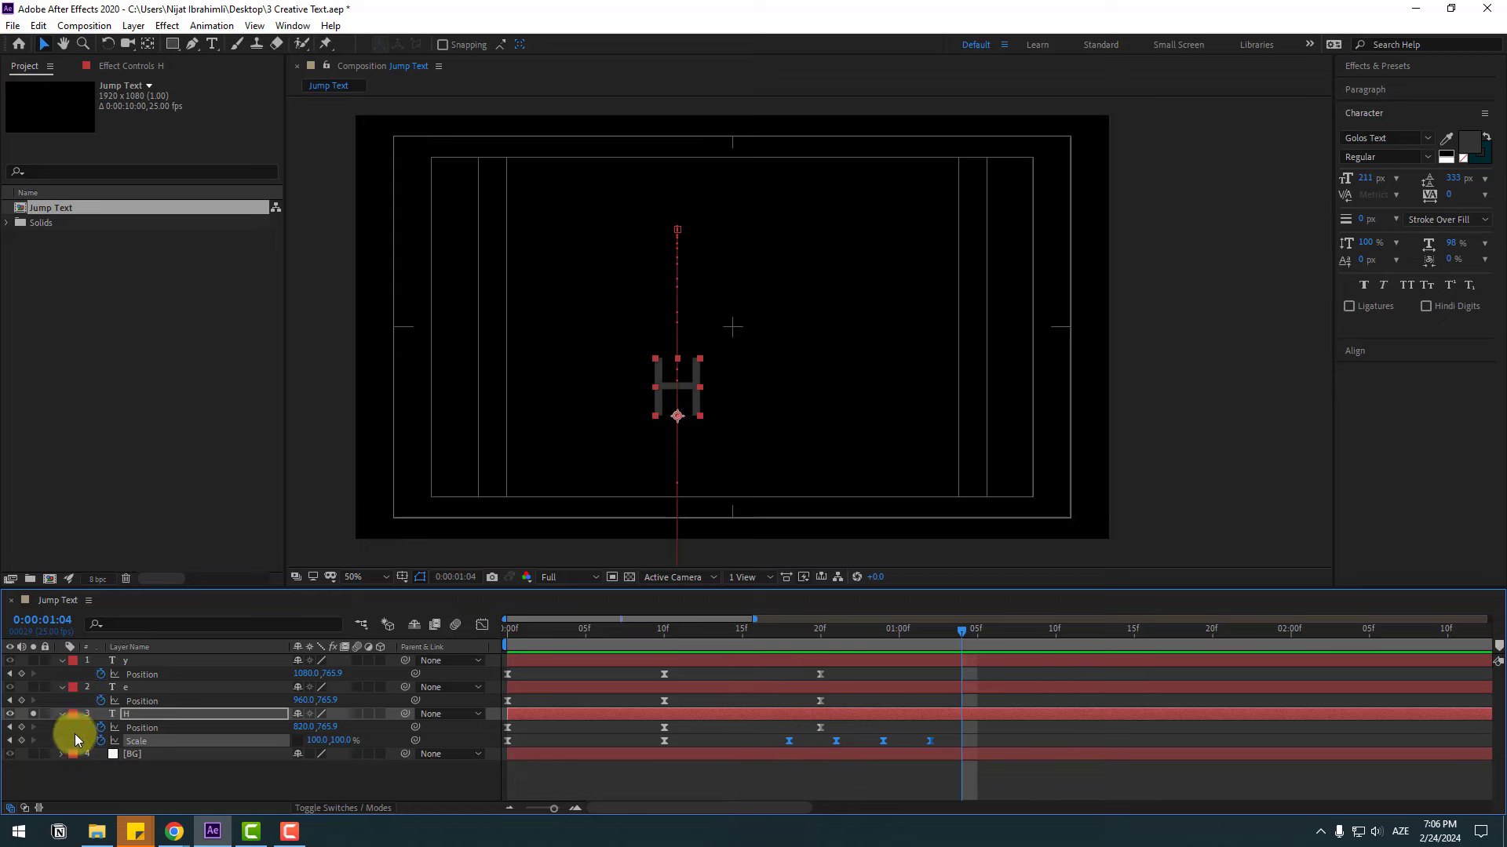
pyautogui.click(33, 713)
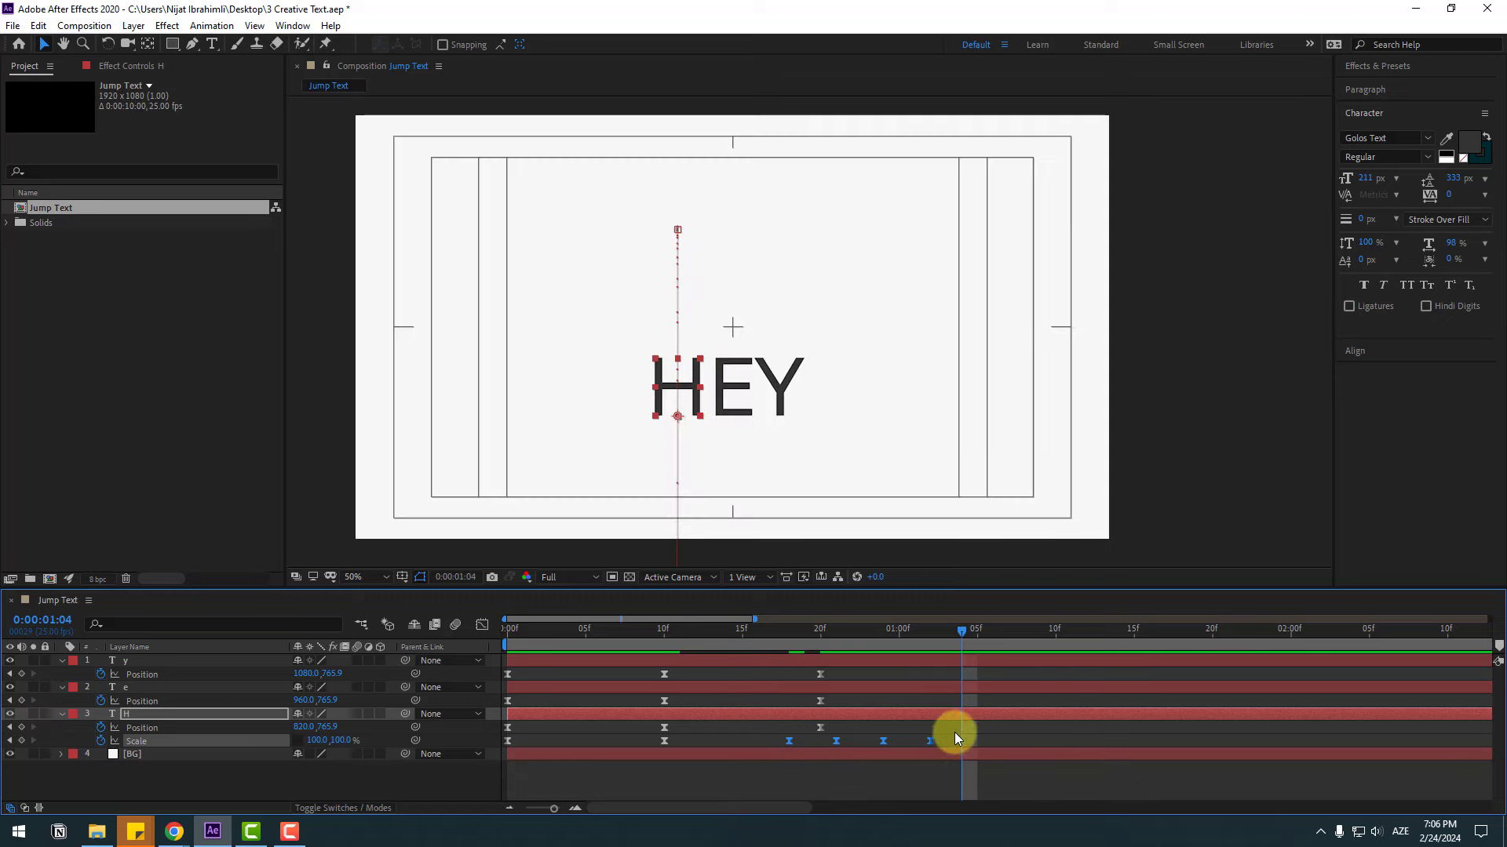
# Copy all of the H layer's scale keyframes onto the e and y layers at 0:00:00:00 and preview the result
pyautogui.moveTo(953, 735); pyautogui.dragTo(502, 763)
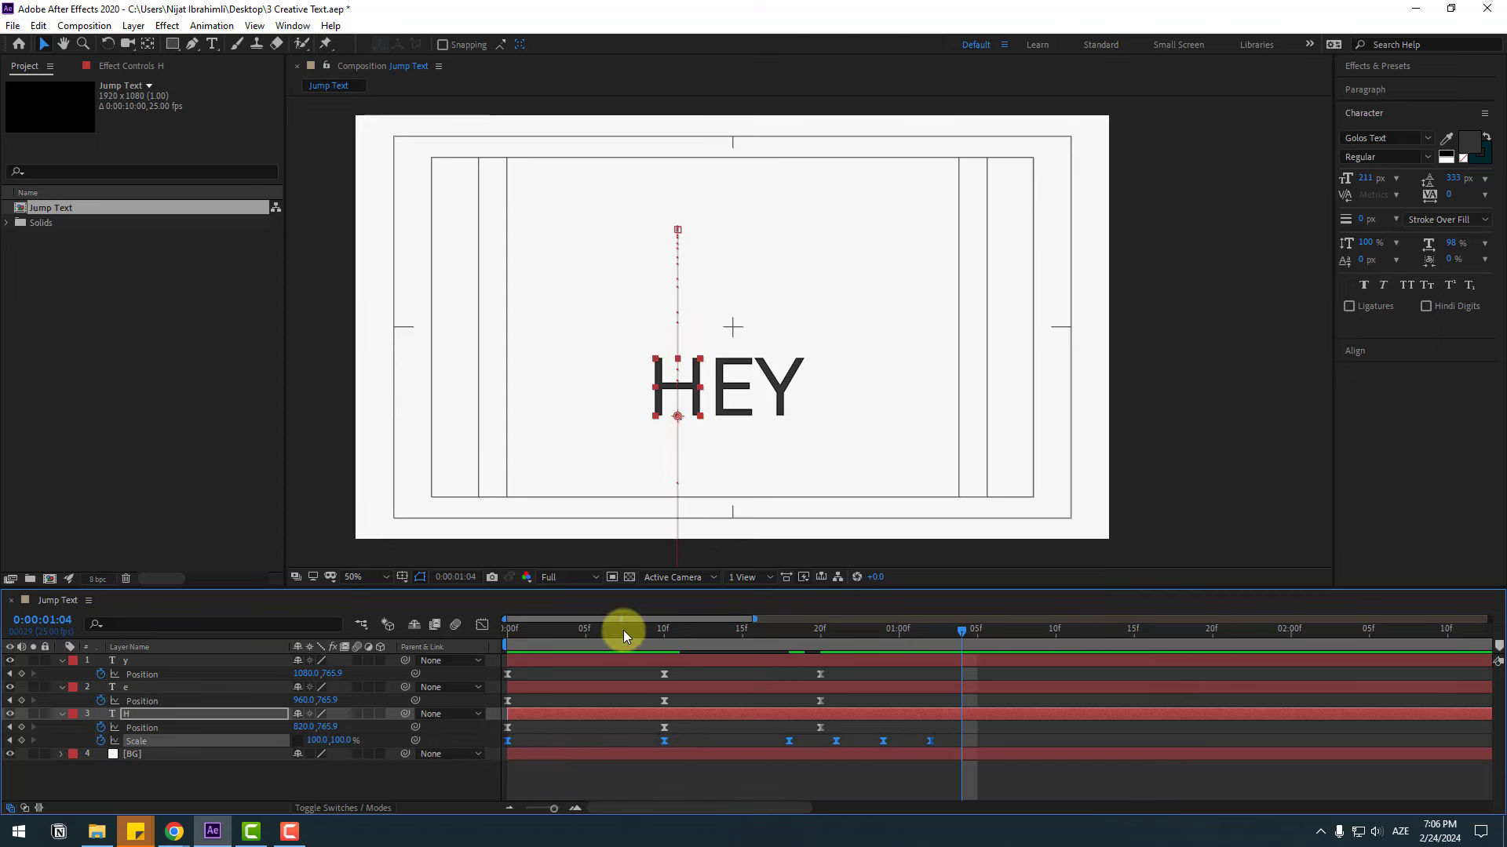
pyautogui.moveTo(623, 629); pyautogui.dragTo(481, 639)
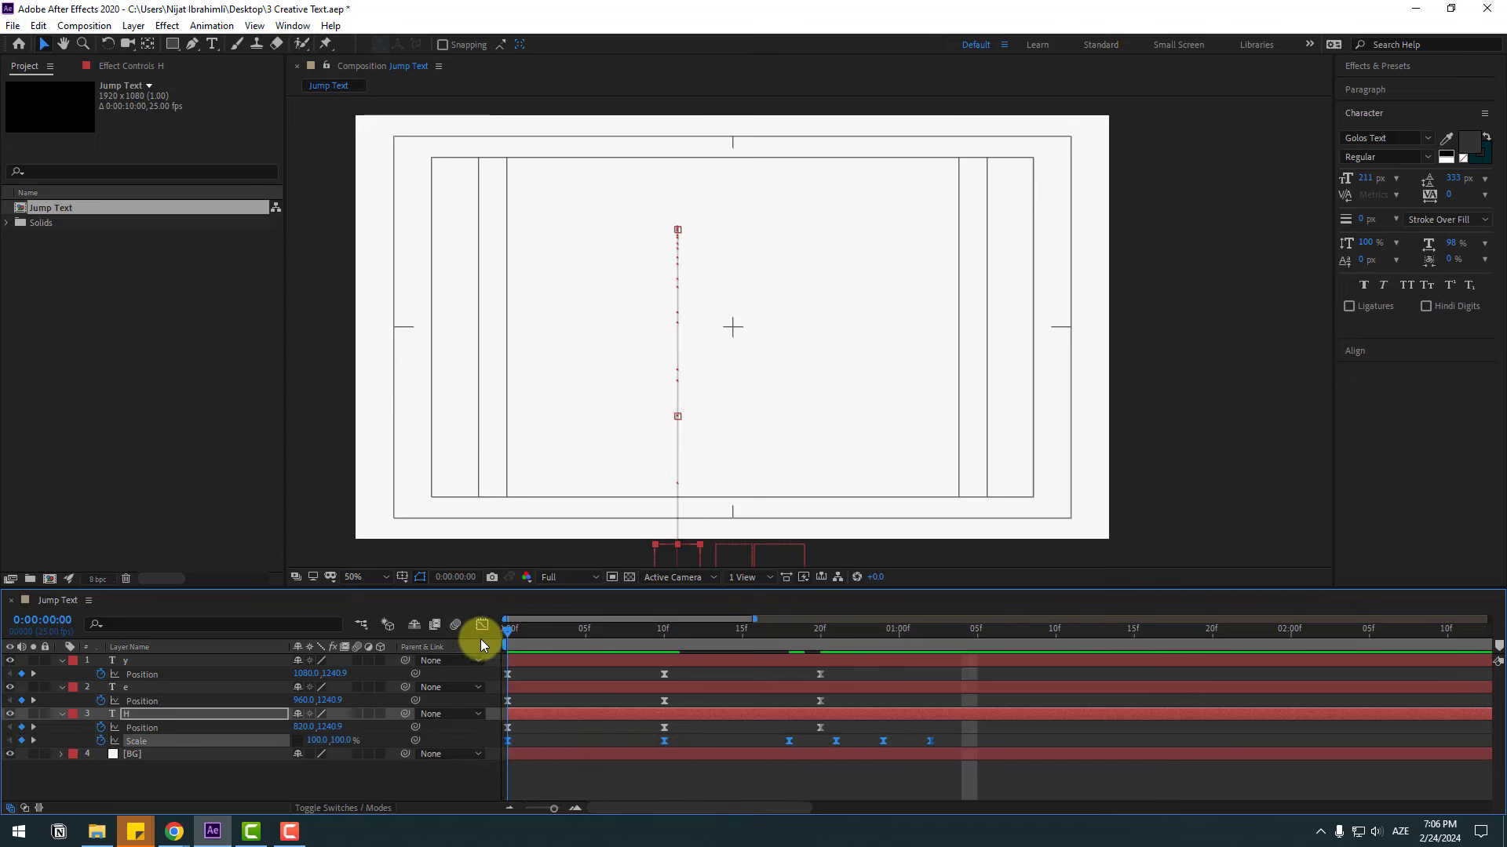
pyautogui.click(124, 690)
pyautogui.keyDown('ctrl'); pyautogui.click(143, 663); pyautogui.keyUp('ctrl')
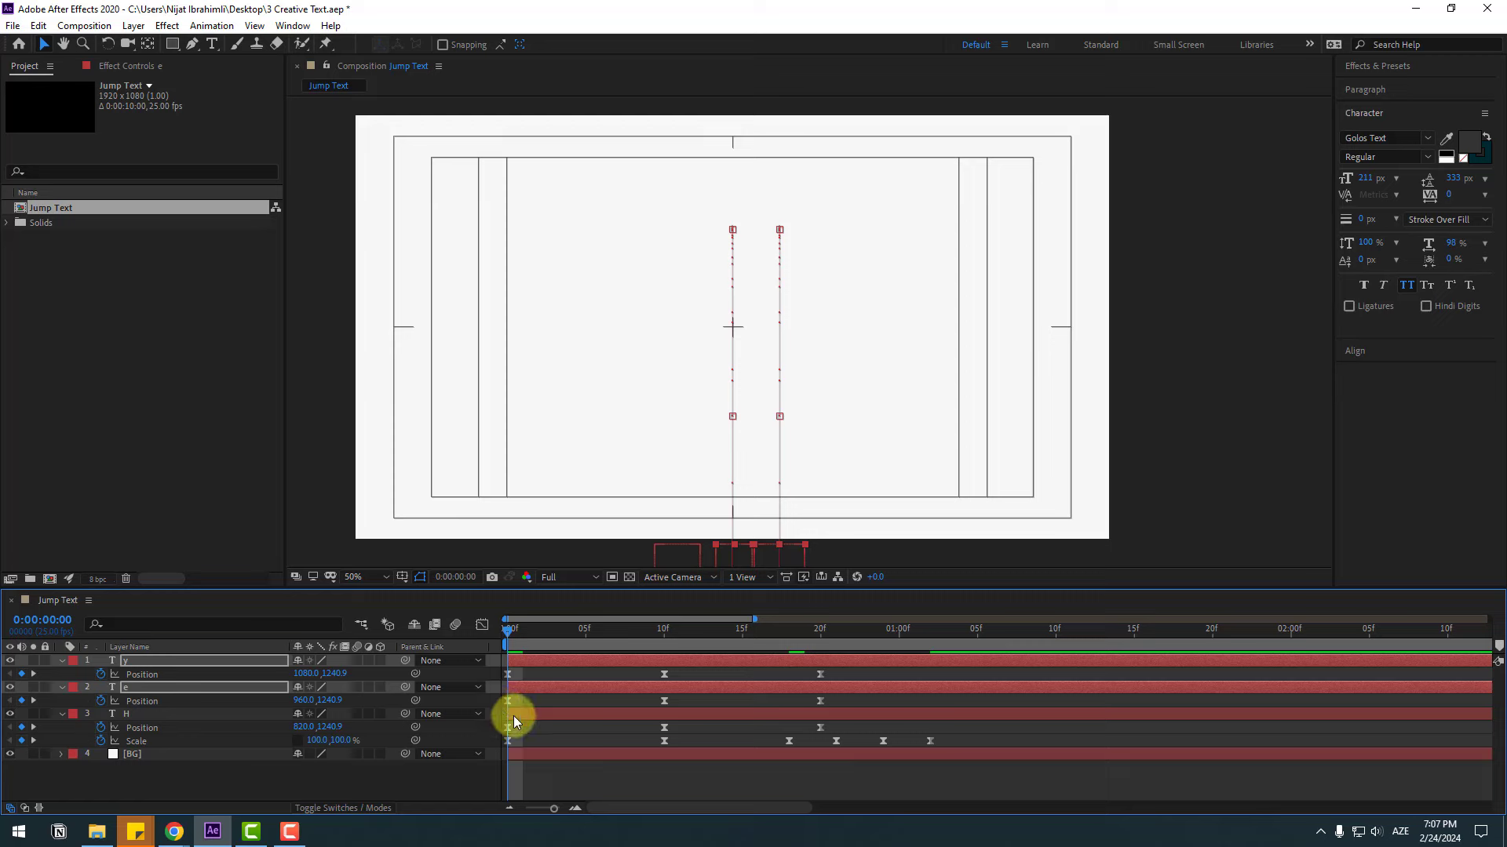
pyautogui.hotkey('ctrl', 'v')
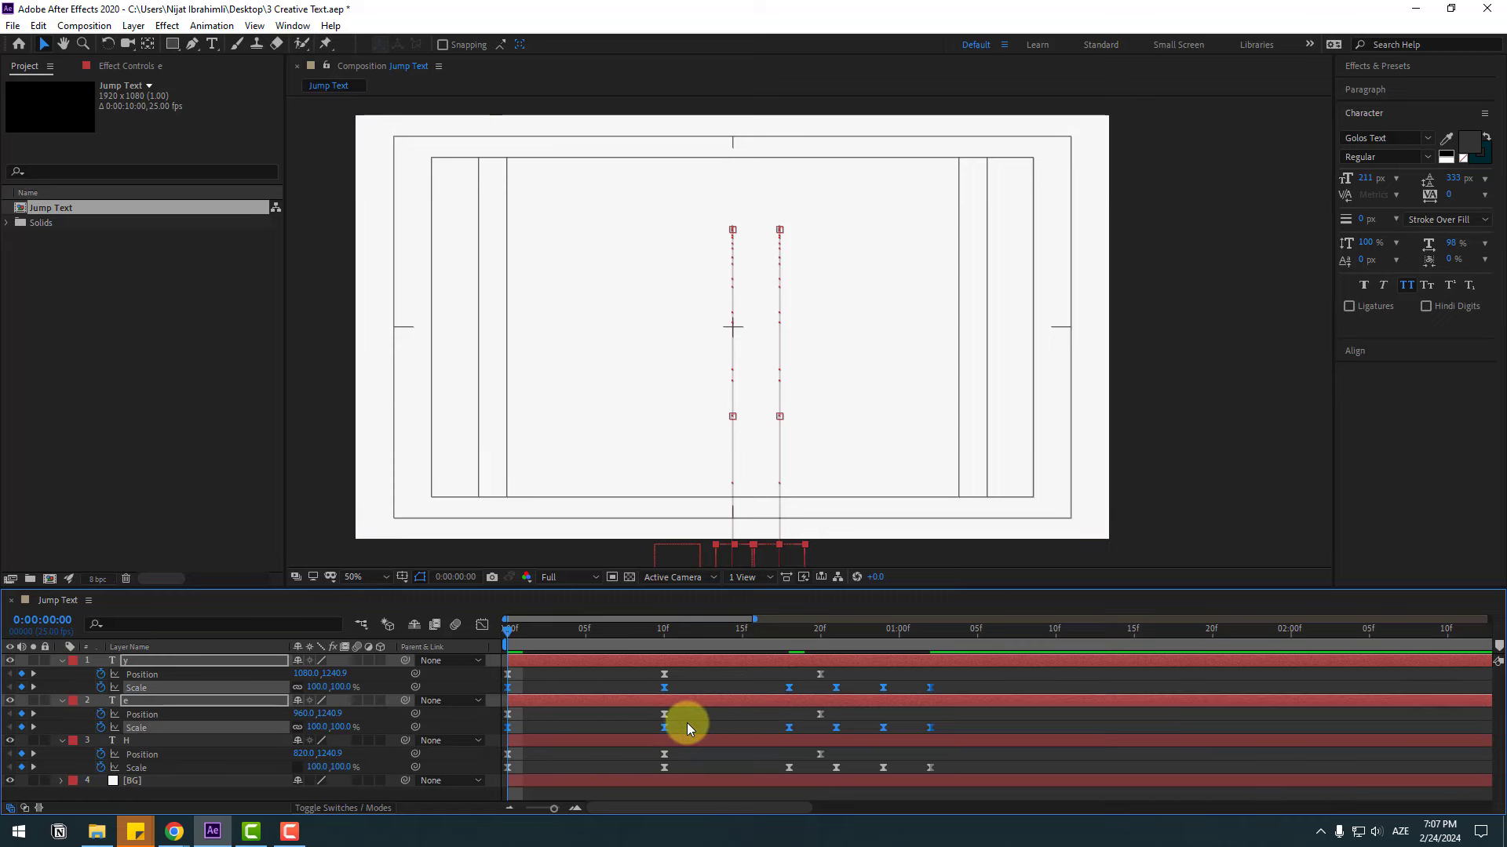
pyautogui.click(714, 723)
pyautogui.press('space')
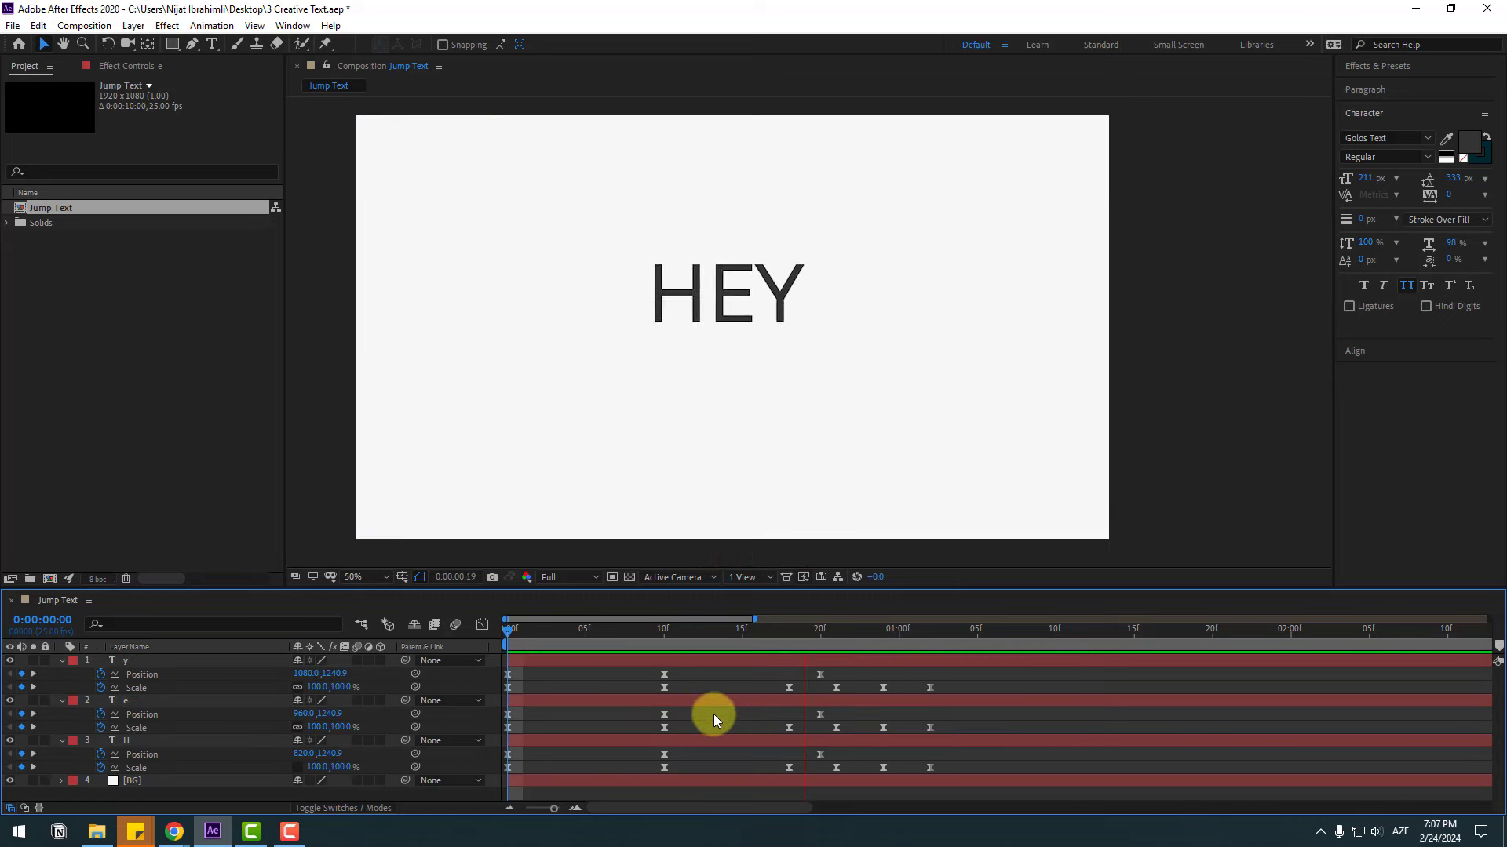
pyautogui.press('space')
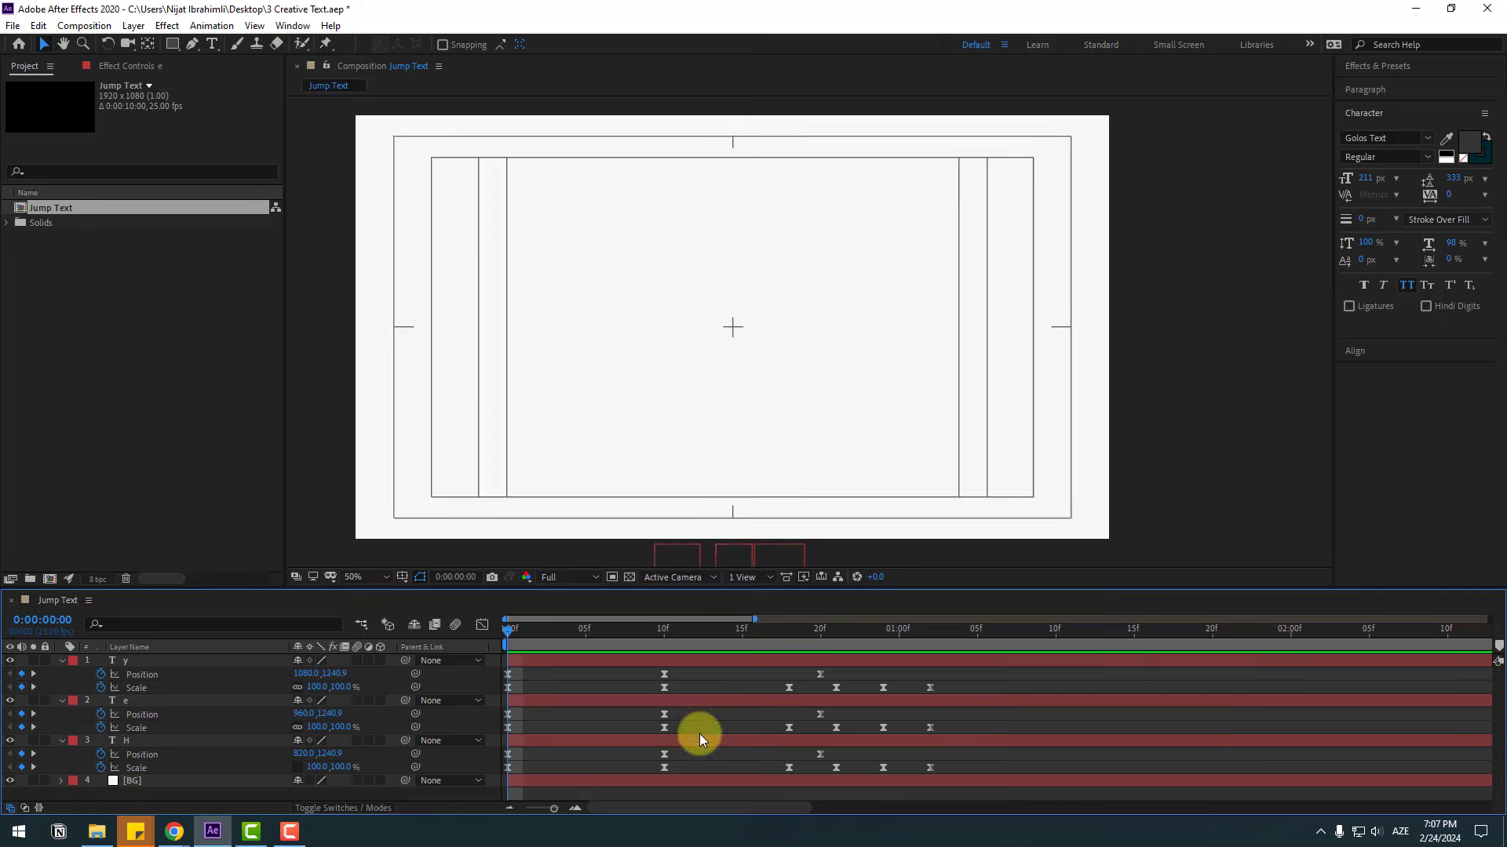
# Collapse the three letter layers' properties and stagger the layers so e starts at frame 2 and y at frame 4
pyautogui.click(130, 661)
pyautogui.keyDown('shift'); pyautogui.click(137, 741); pyautogui.keyUp('shift')
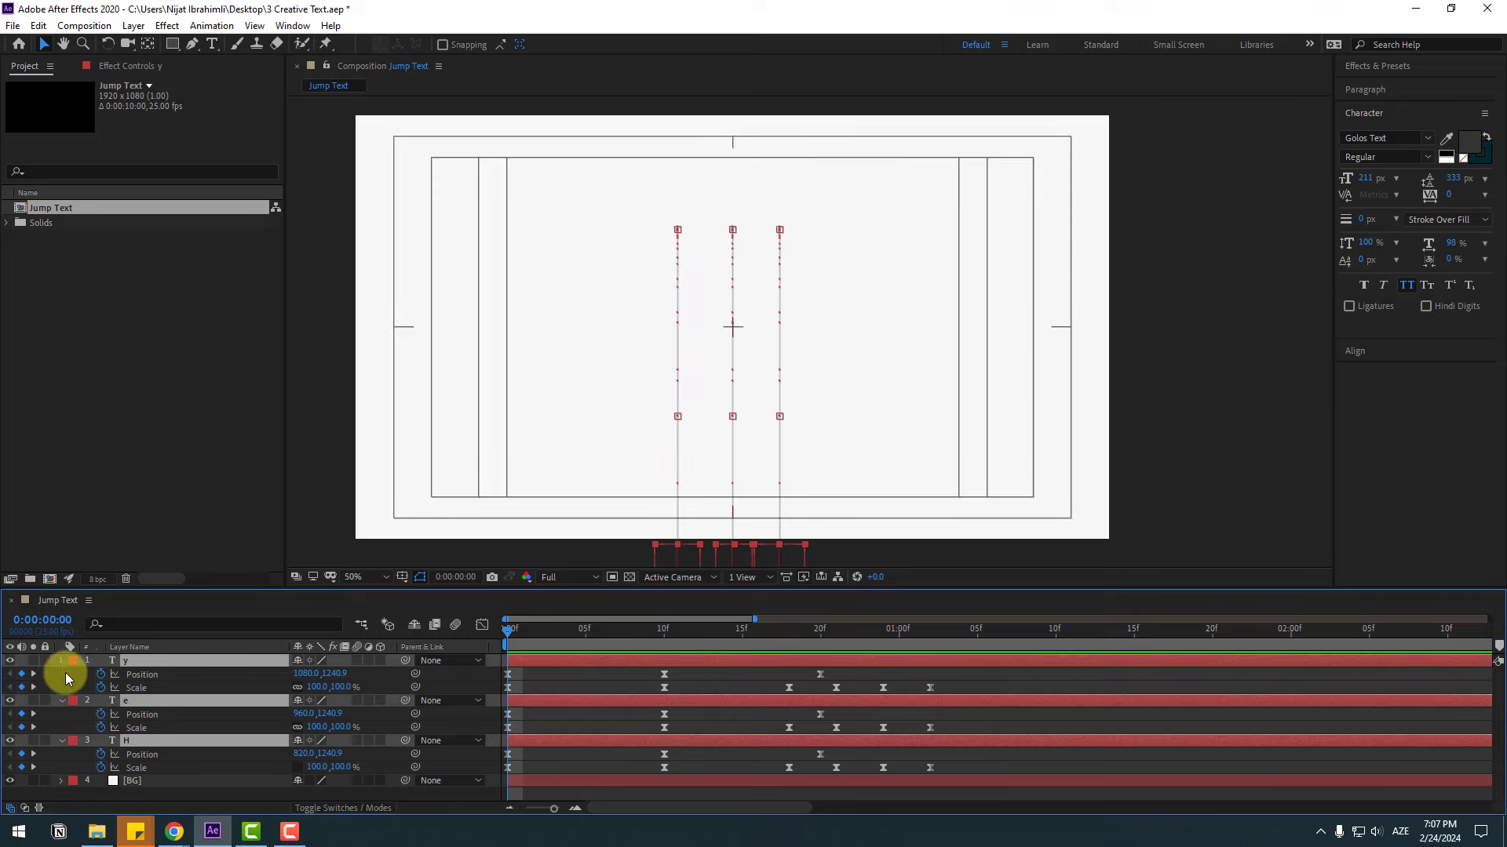
pyautogui.click(62, 661)
pyautogui.click(152, 739)
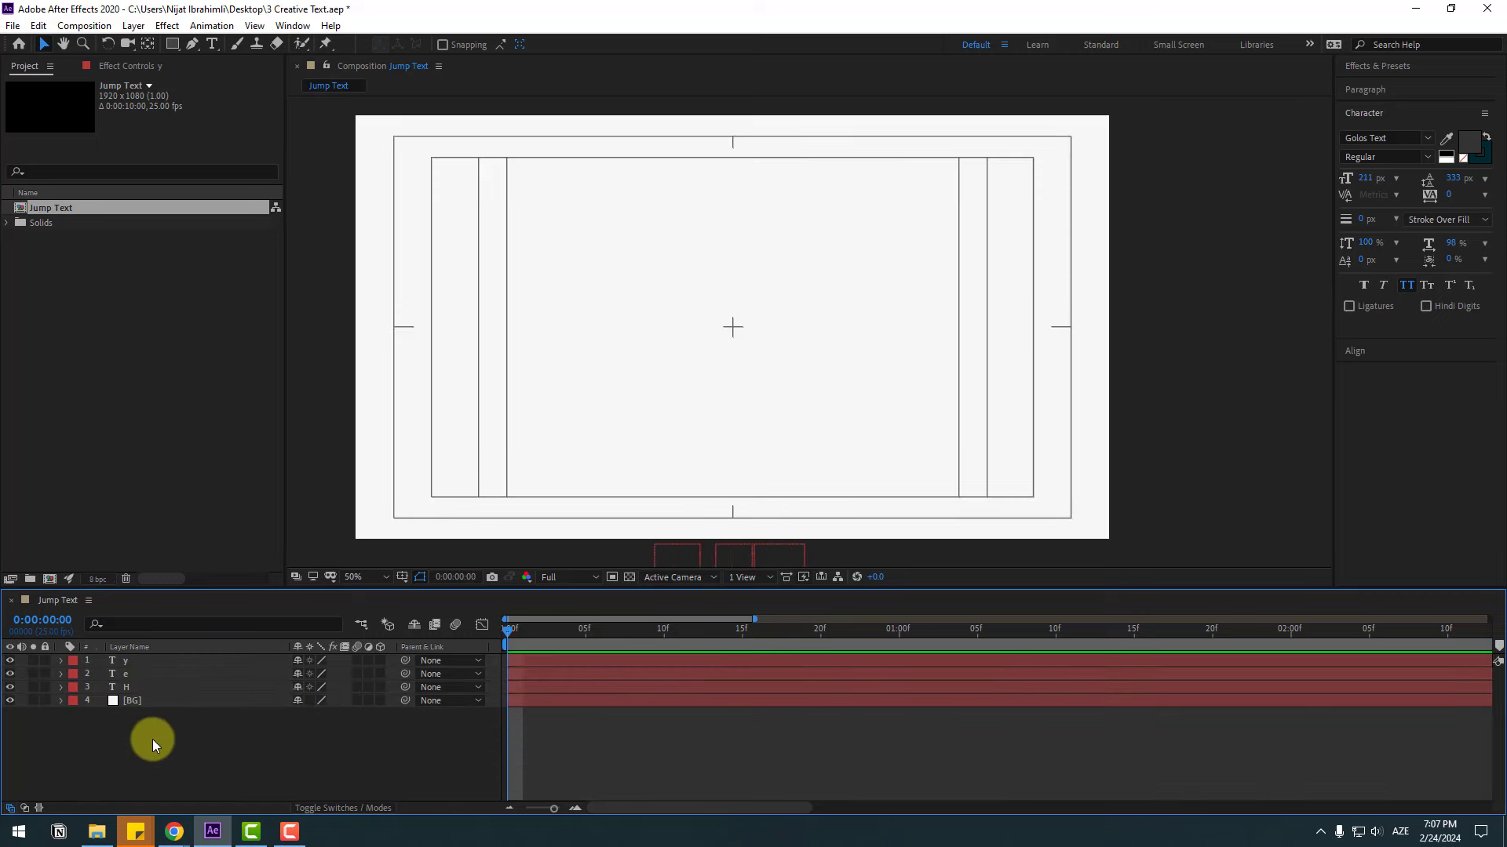
pyautogui.click(124, 675)
pyautogui.moveTo(527, 675); pyautogui.dragTo(587, 664)
pyautogui.click(153, 665)
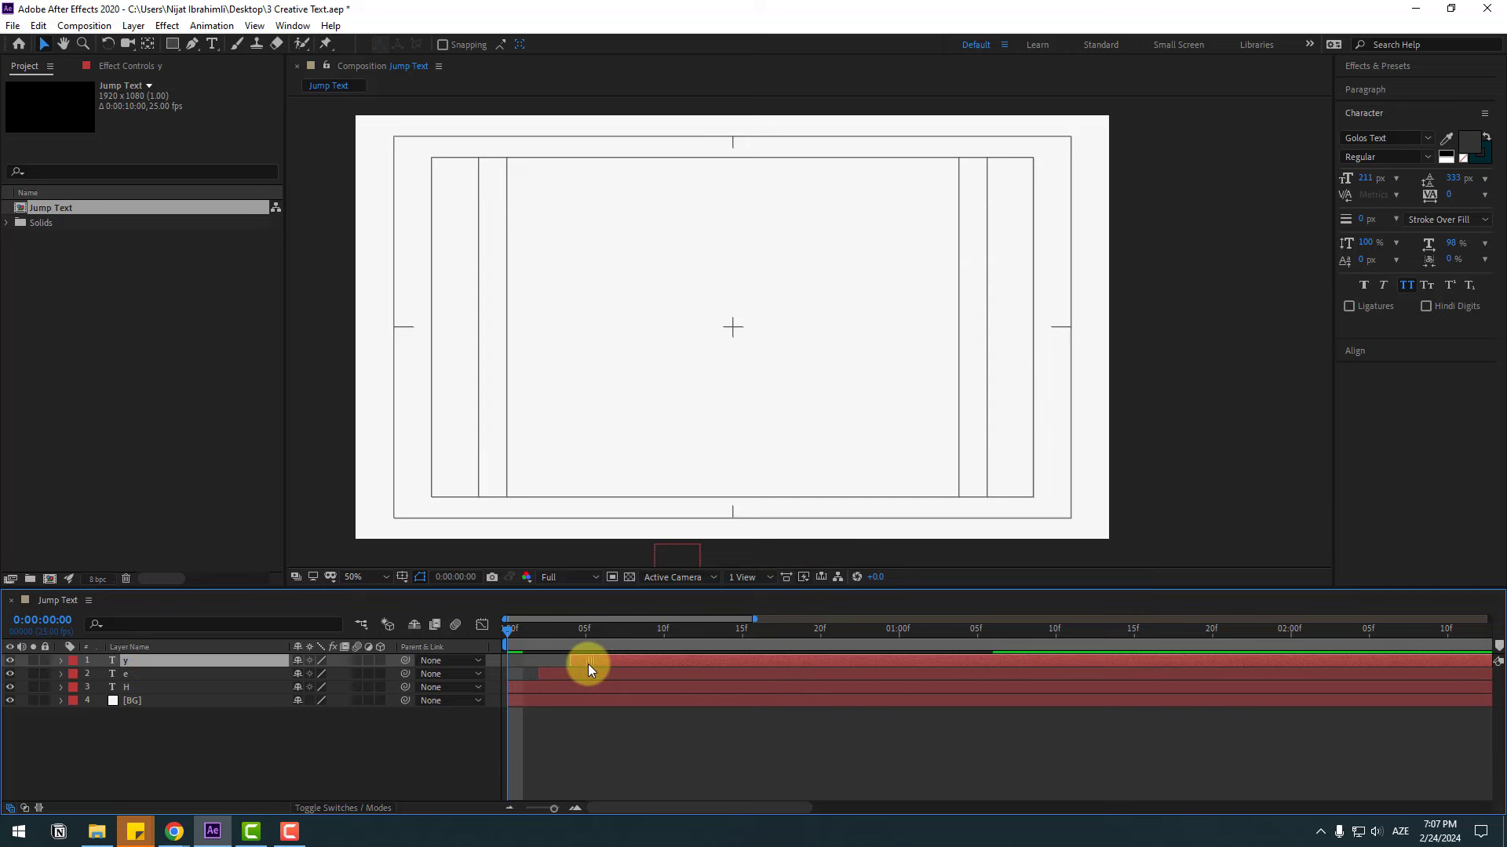
# Preview the staggered jump animation, show more of the timeline and set the work area's end at the current time
pyautogui.press('space')
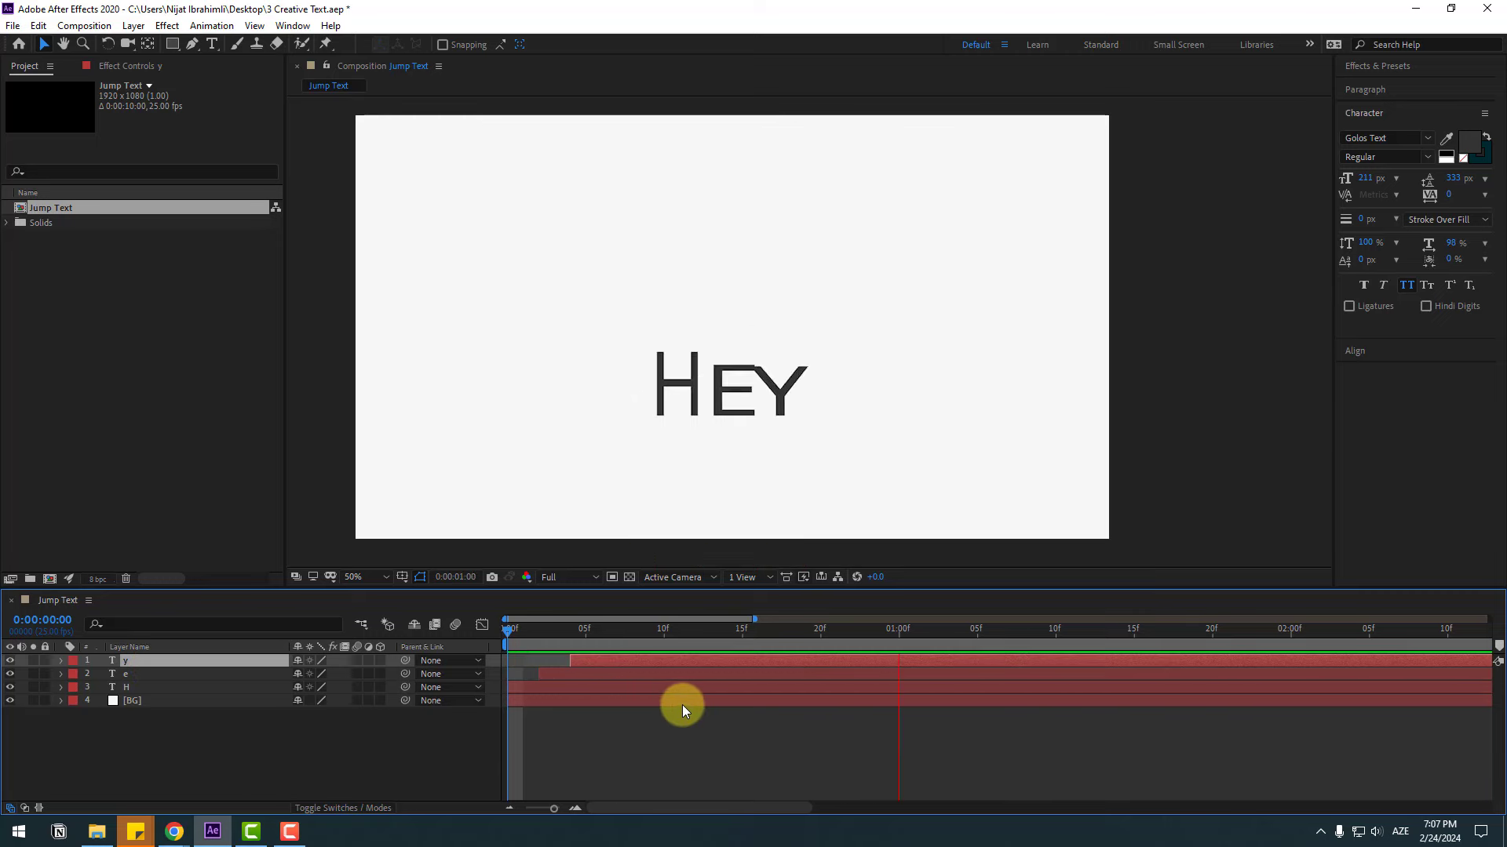
pyautogui.press('-')
pyautogui.press('n')
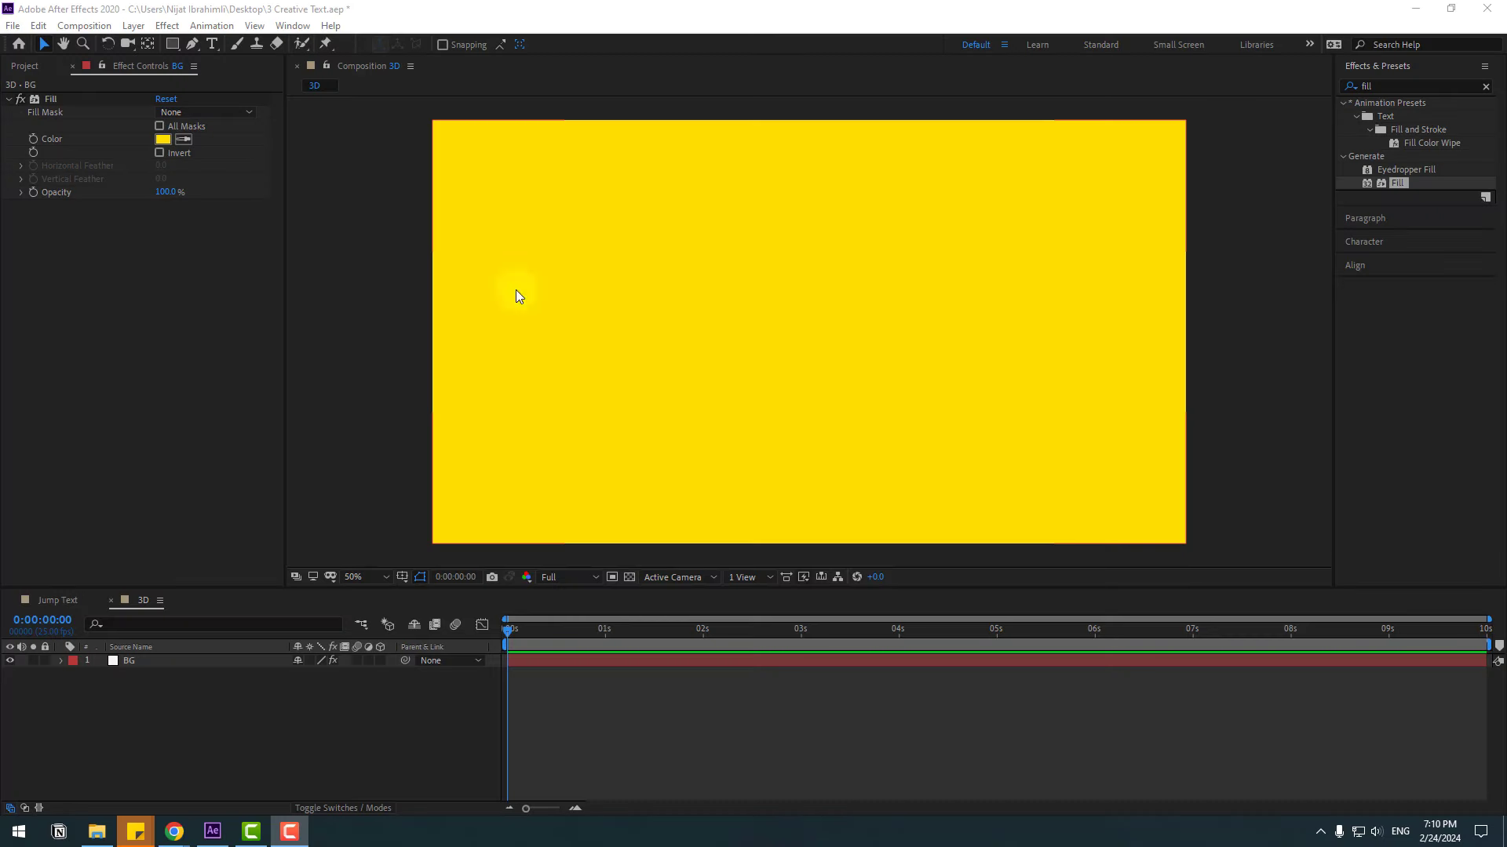
# Create a text layer reading "Hello" in the 3D composition
pyautogui.click(212, 44)
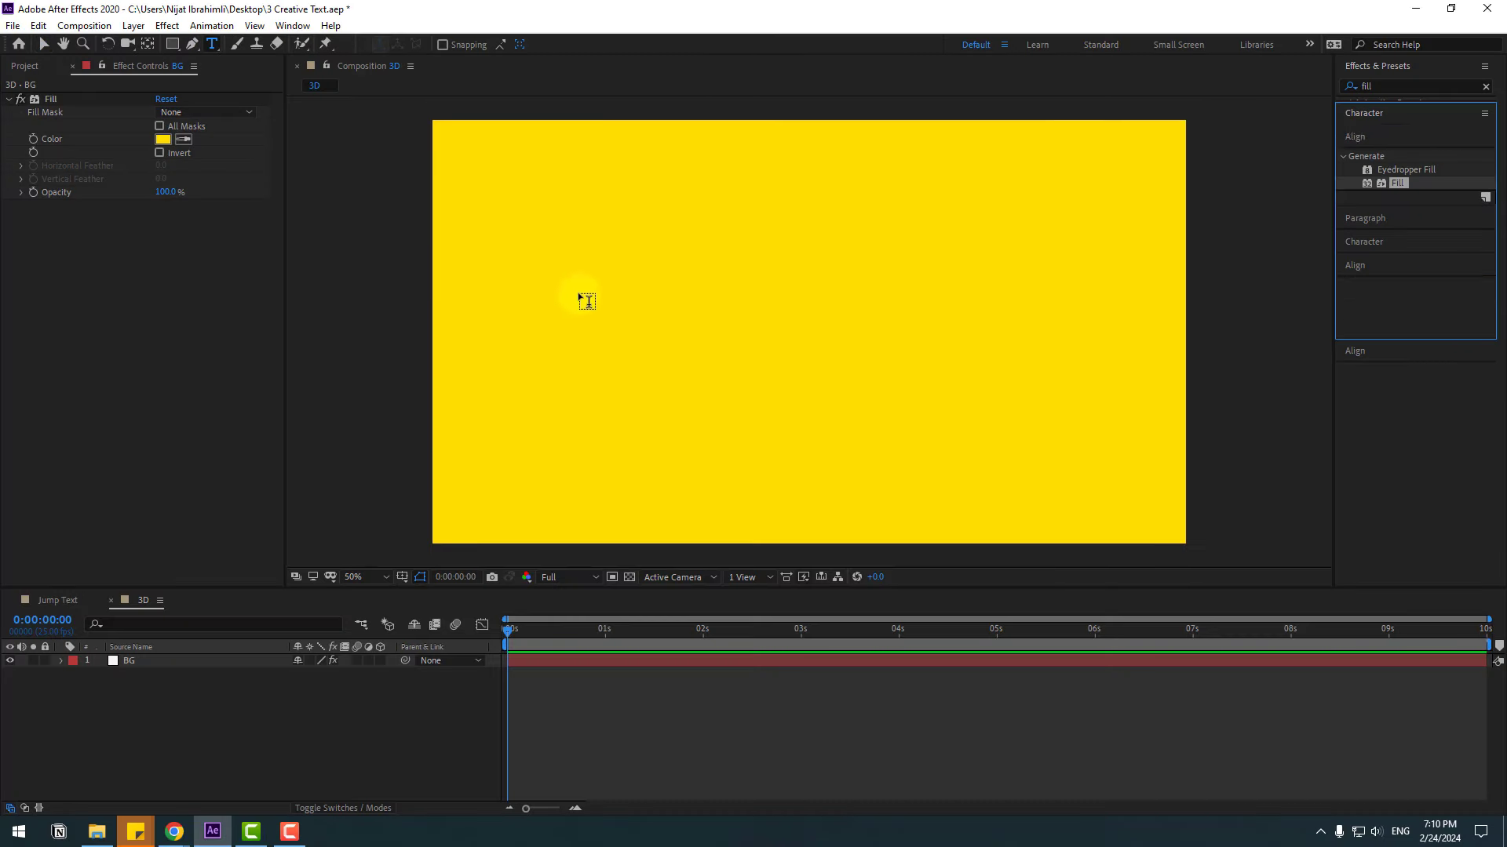
pyautogui.click(639, 323)
pyautogui.write('Hello')
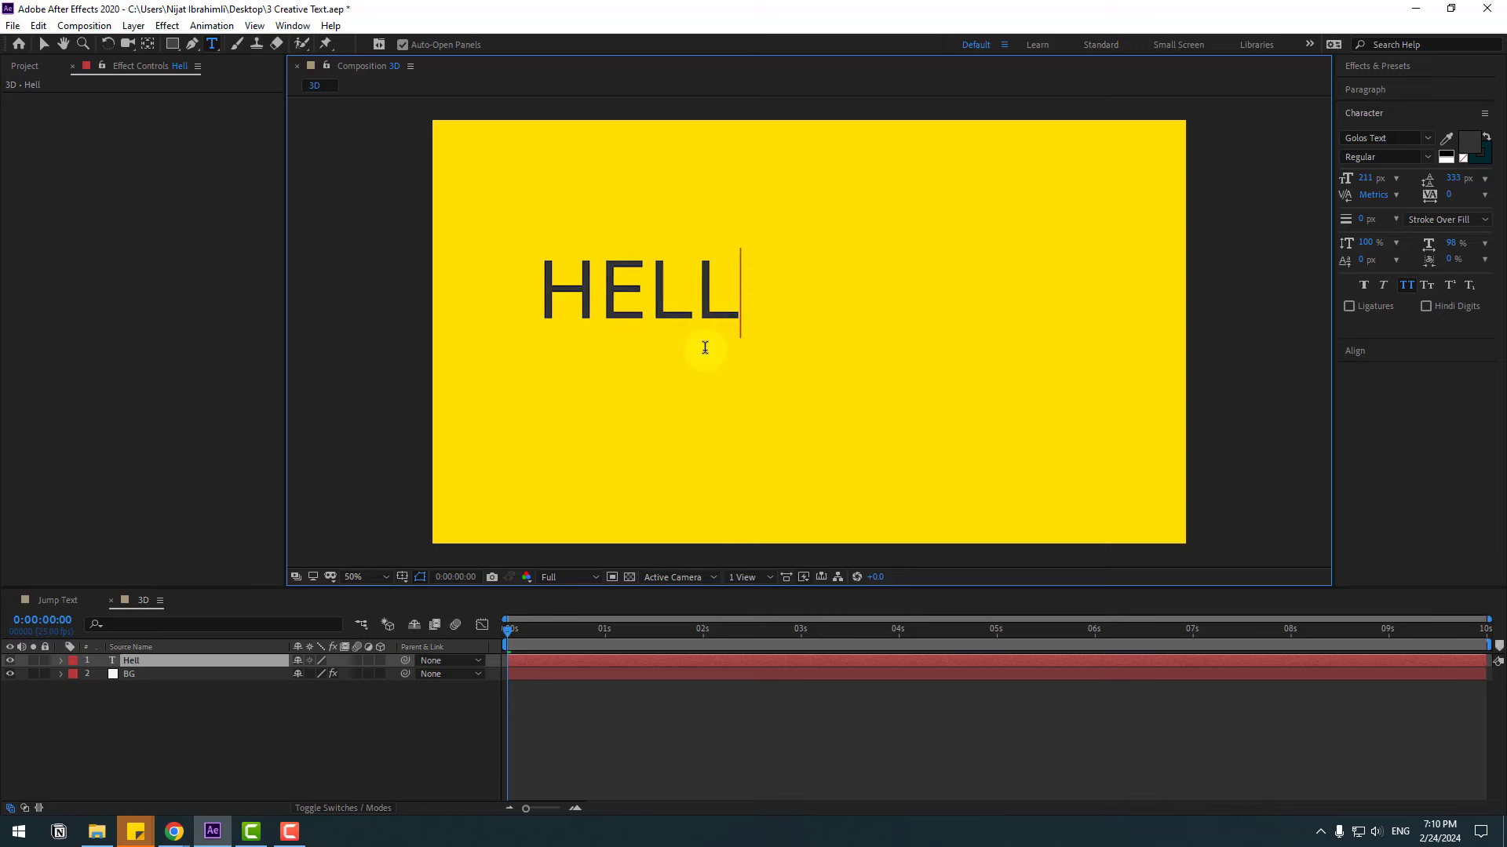
pyautogui.click(44, 44)
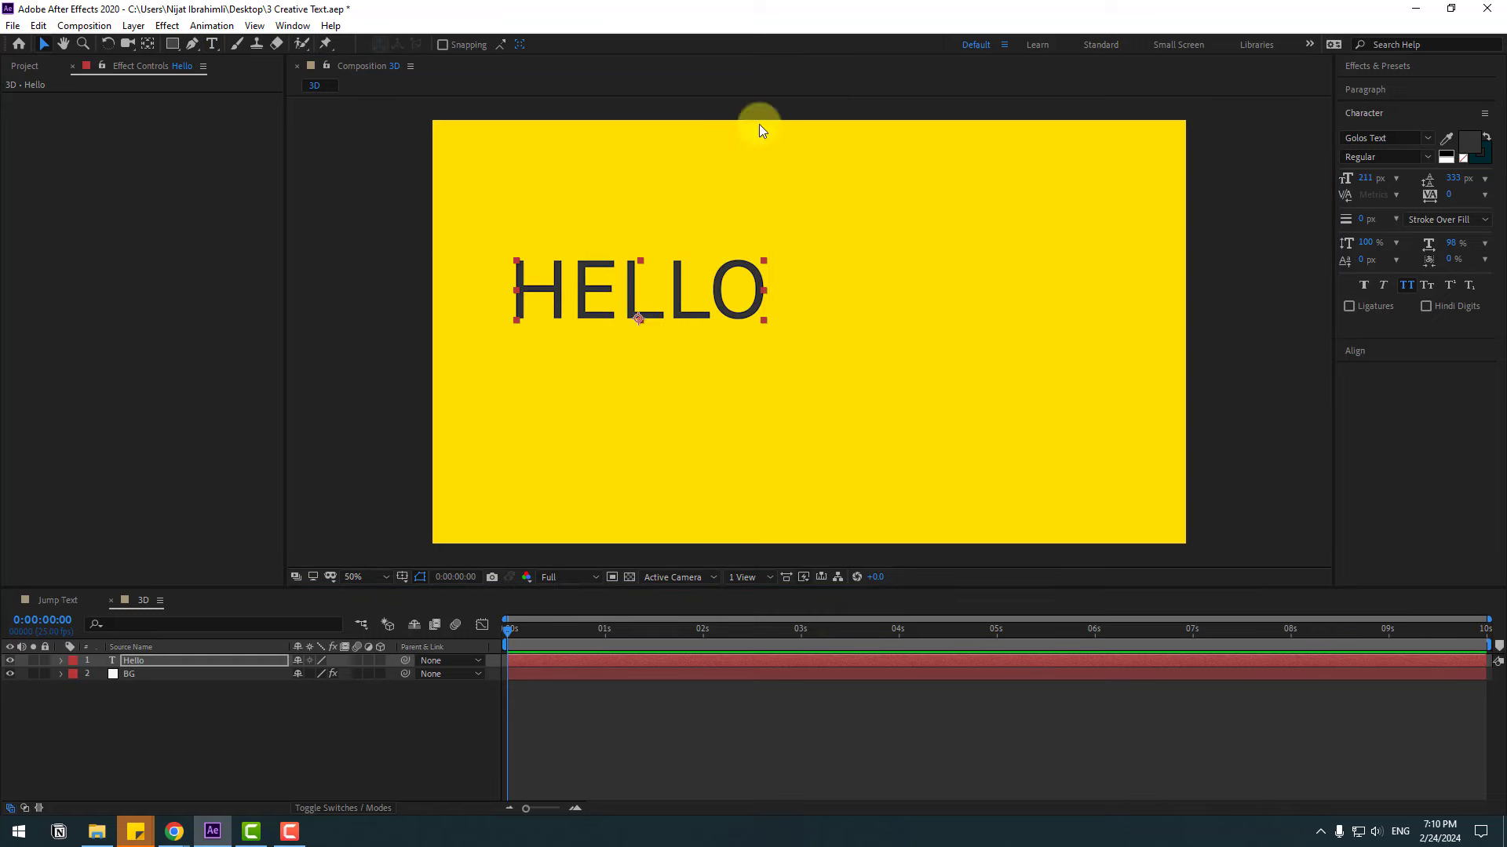
# Show the Title/Action Safe guides and align the Hello text to the composition's centre horizontally and vertically
pyautogui.click(689, 306)
pyautogui.moveTo(689, 306); pyautogui.dragTo(842, 343)
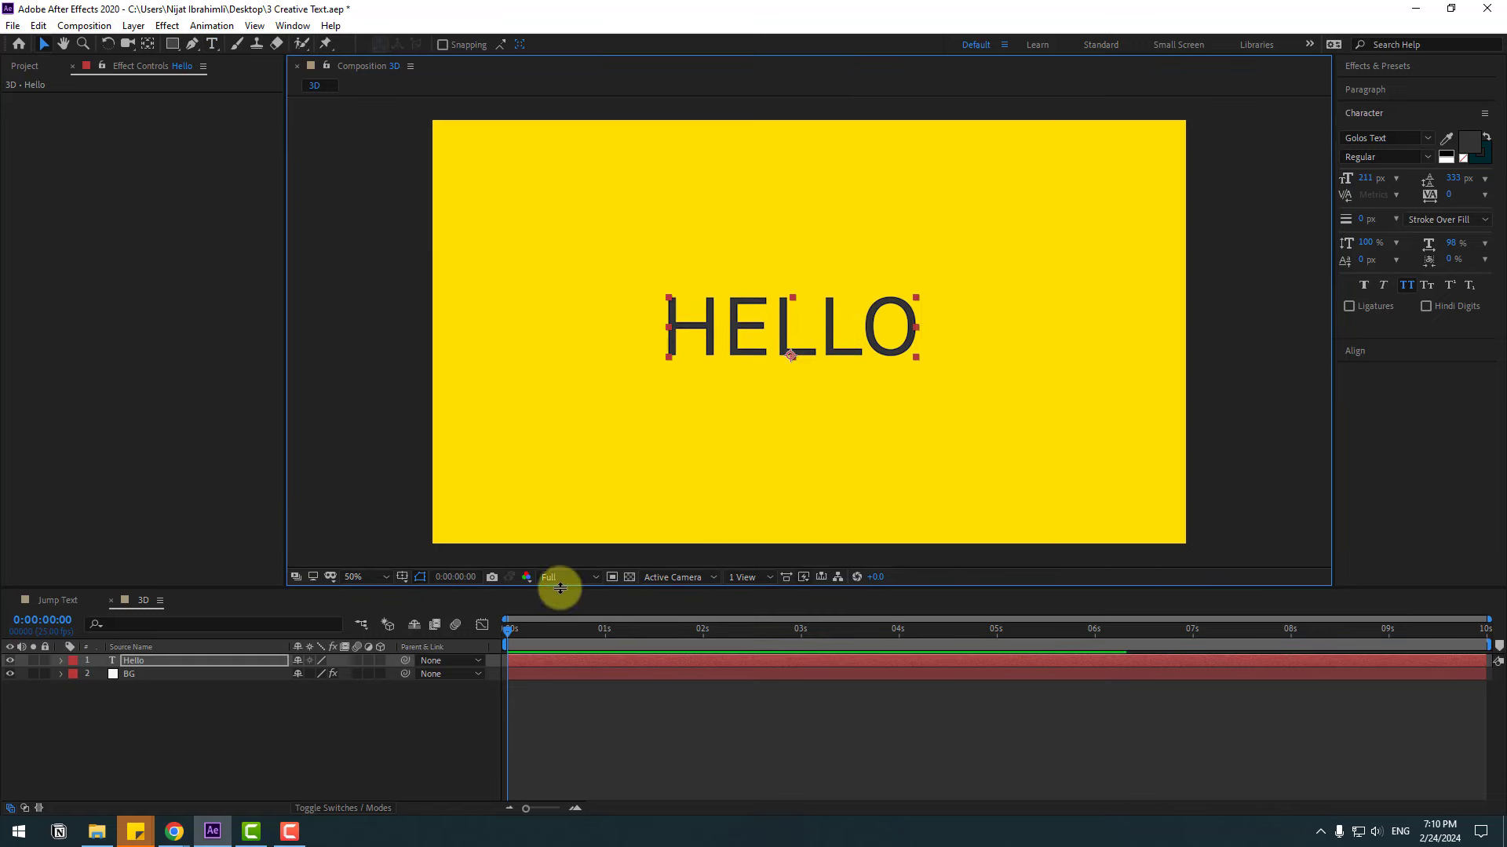
pyautogui.click(402, 577)
pyautogui.click(454, 595)
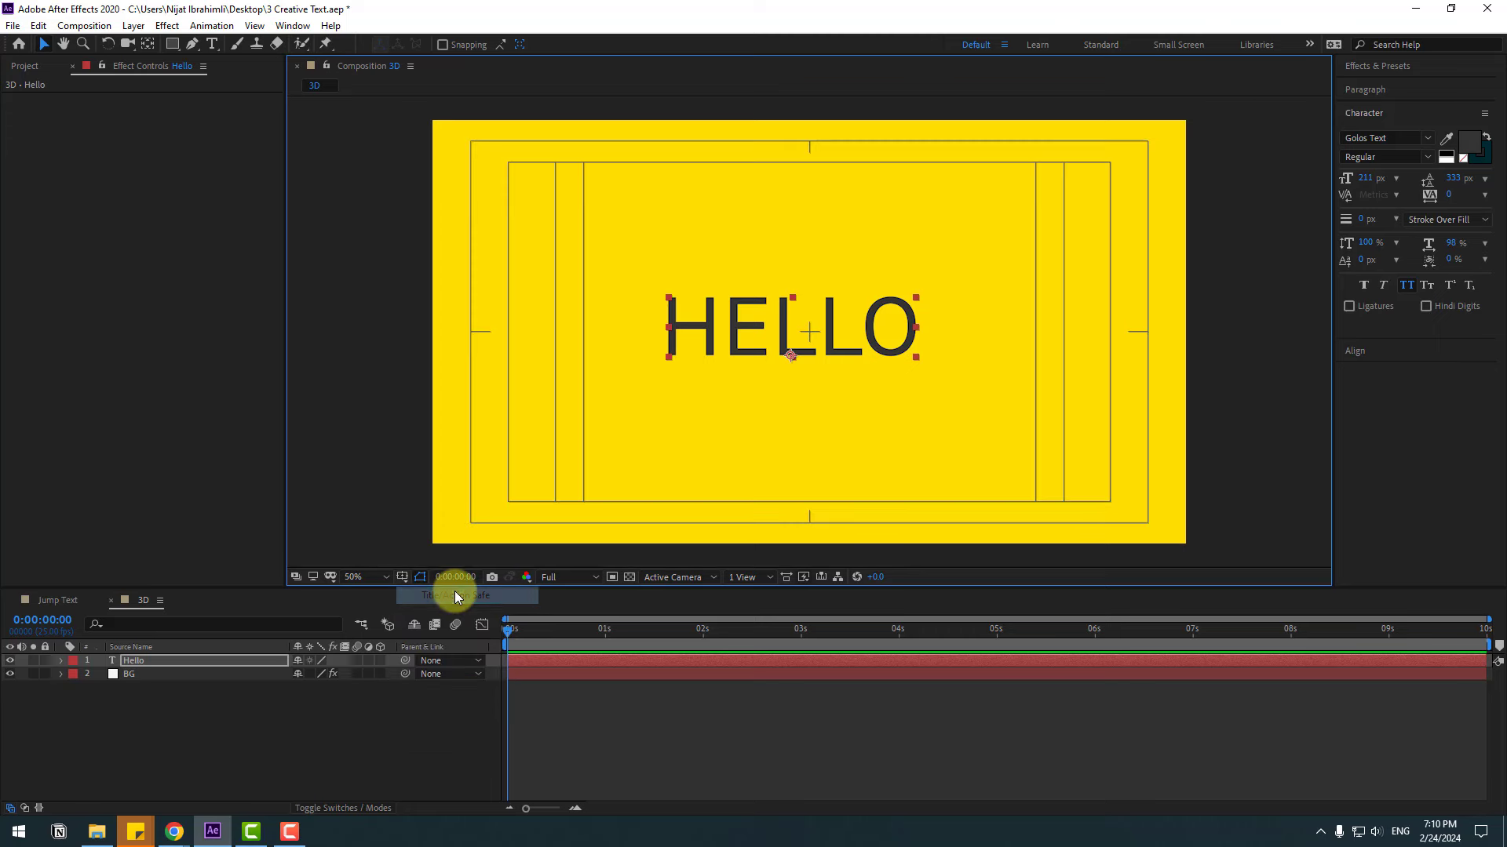
pyautogui.click(1380, 352)
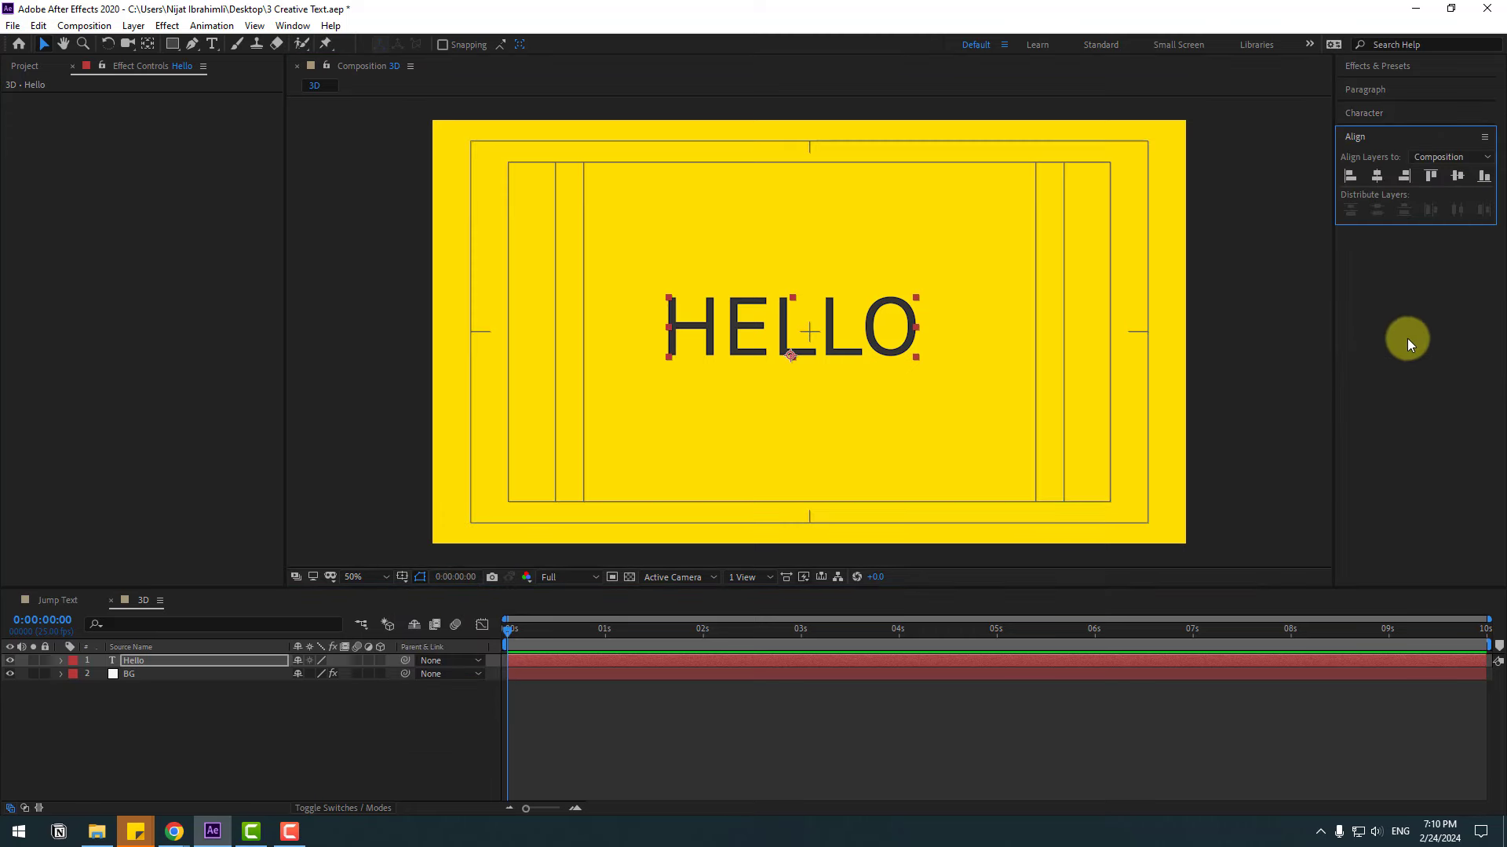
pyautogui.click(1382, 177)
pyautogui.click(1457, 178)
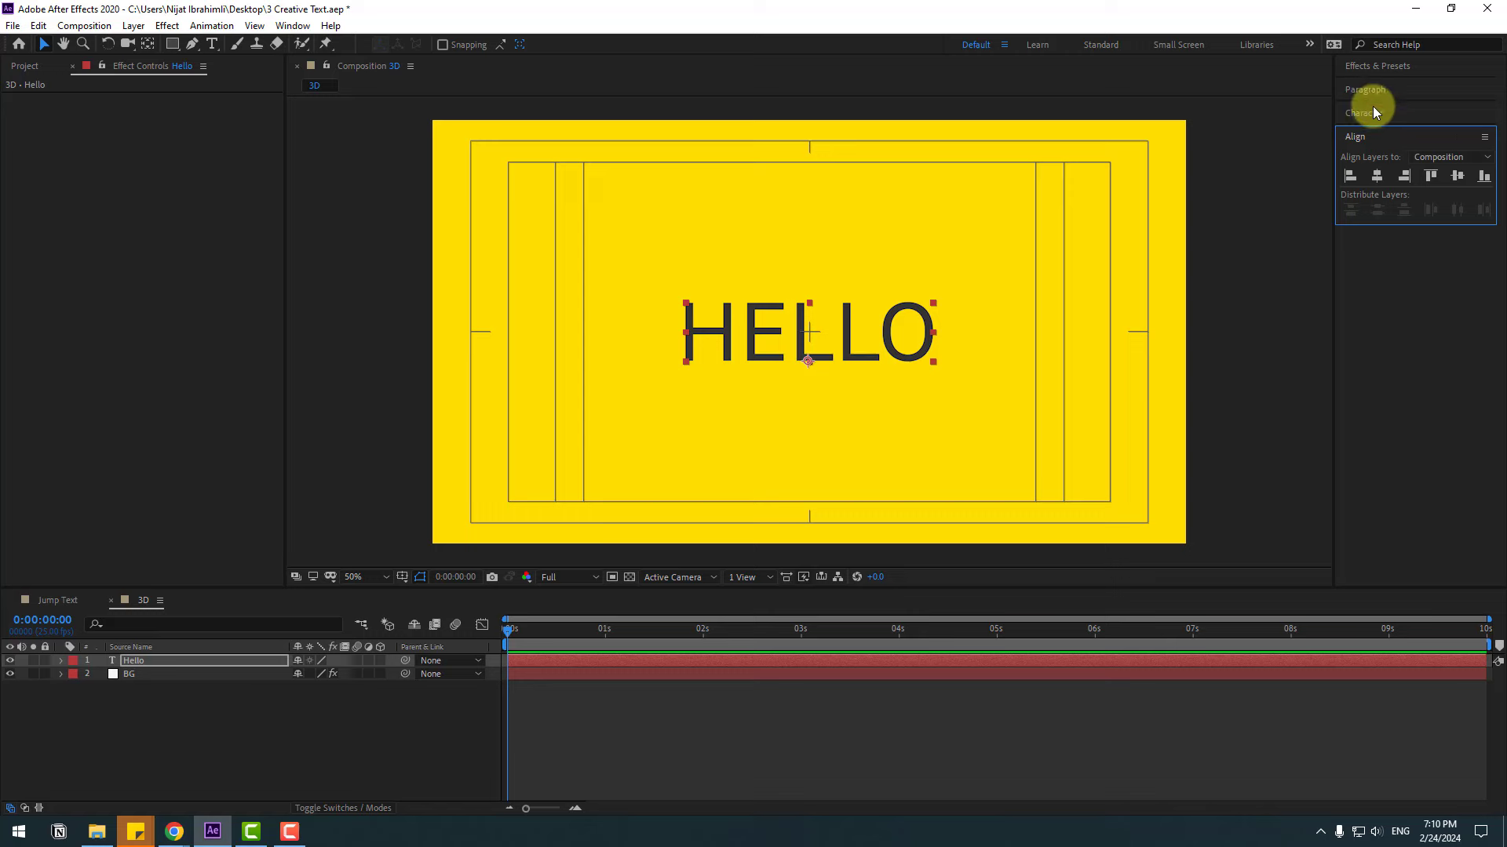
# Change the Hello text's font to Gabo Drive Condensed Bold and increase its size to 272 px
pyautogui.click(1372, 112)
pyautogui.click(1406, 138)
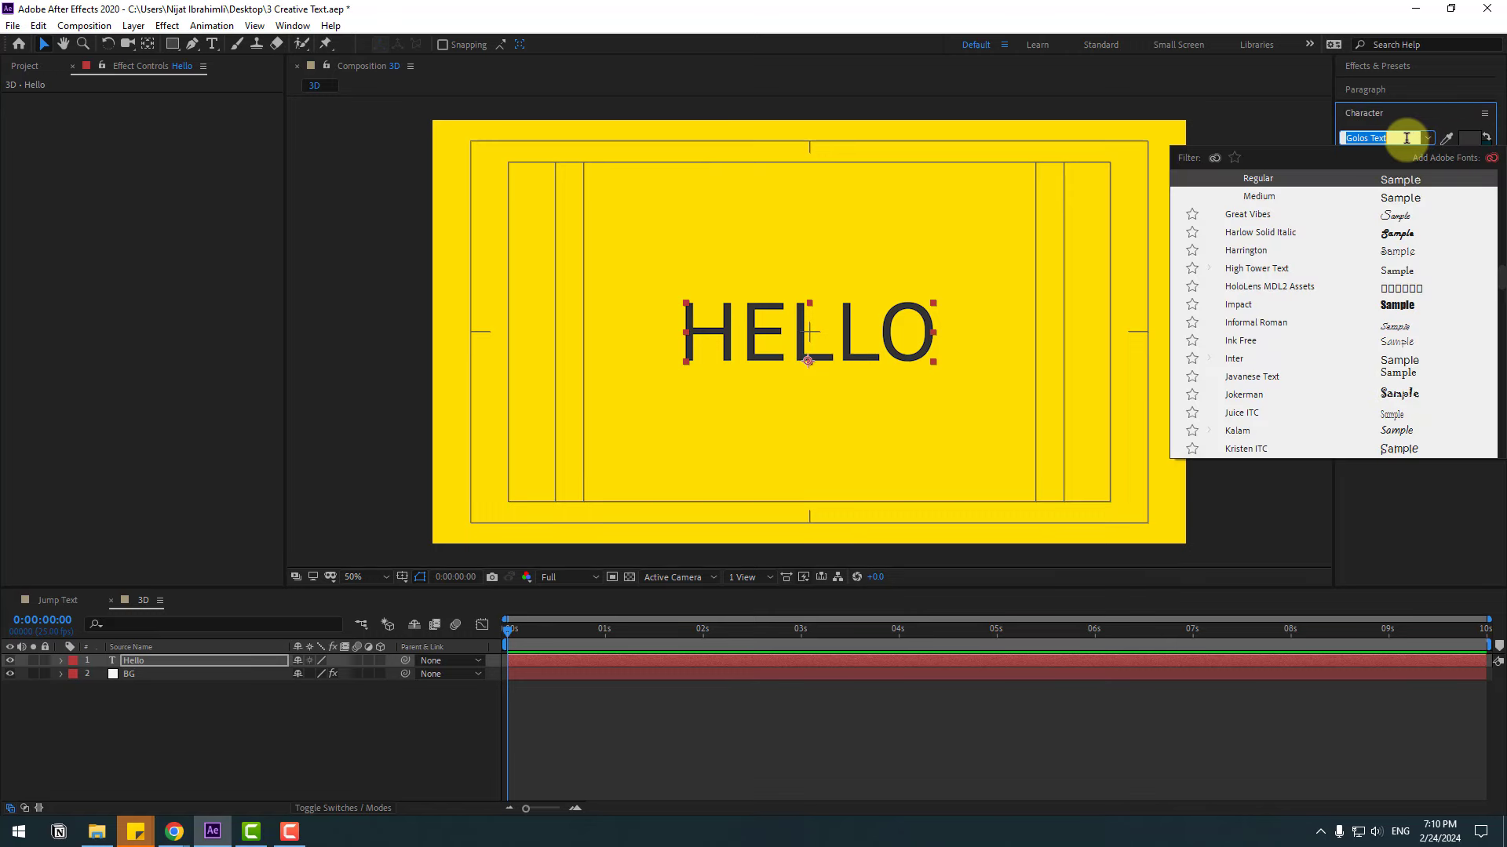
pyautogui.write('ga')
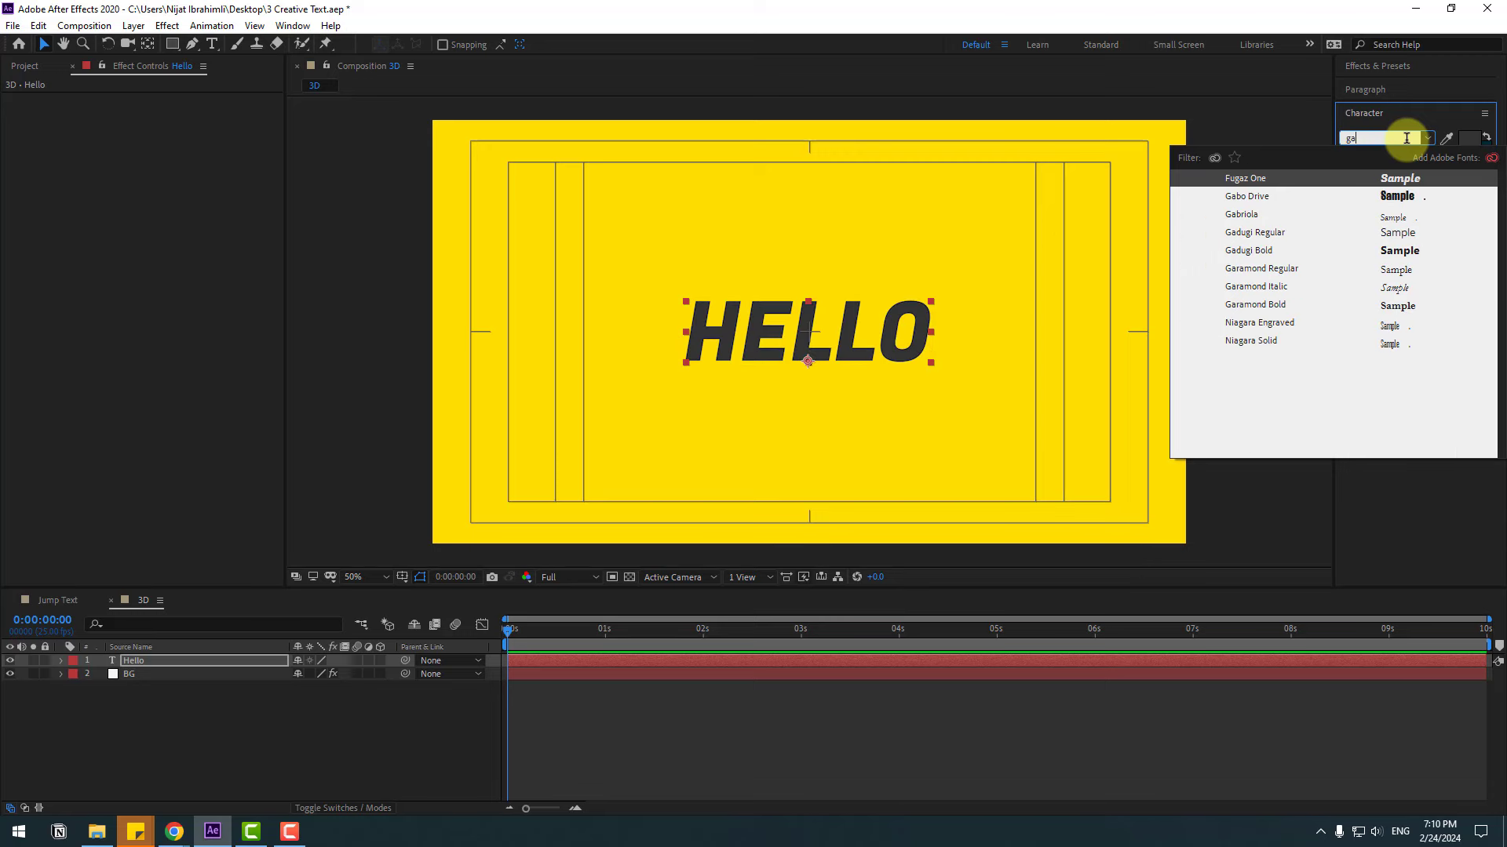
pyautogui.click(1248, 198)
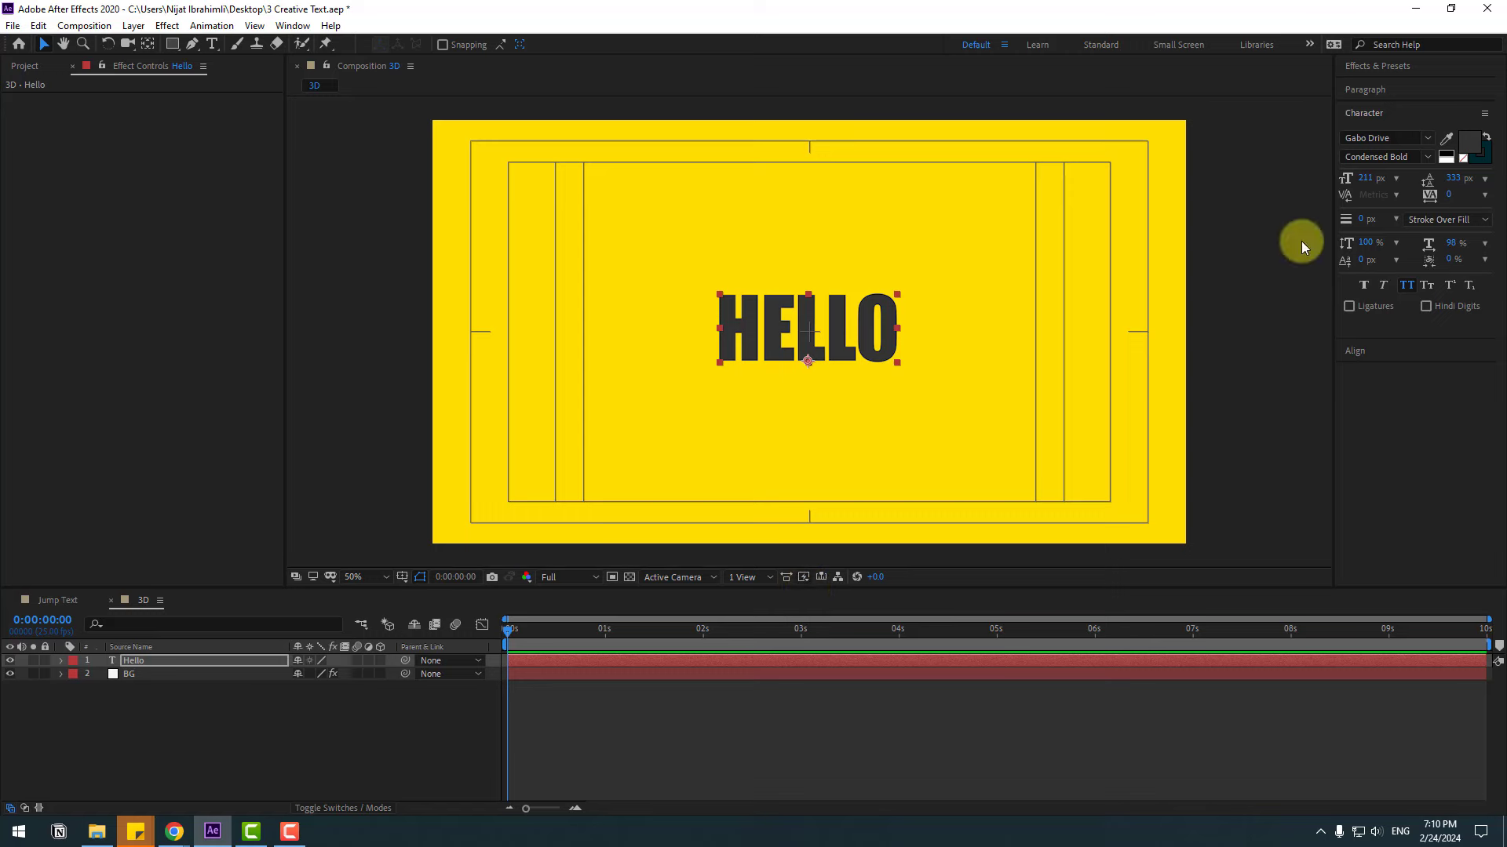
pyautogui.moveTo(1365, 181)
pyautogui.mouseDown()
pyautogui.moveTo(1379, 169)
pyautogui.moveTo(1389, 192)
pyautogui.mouseUp()
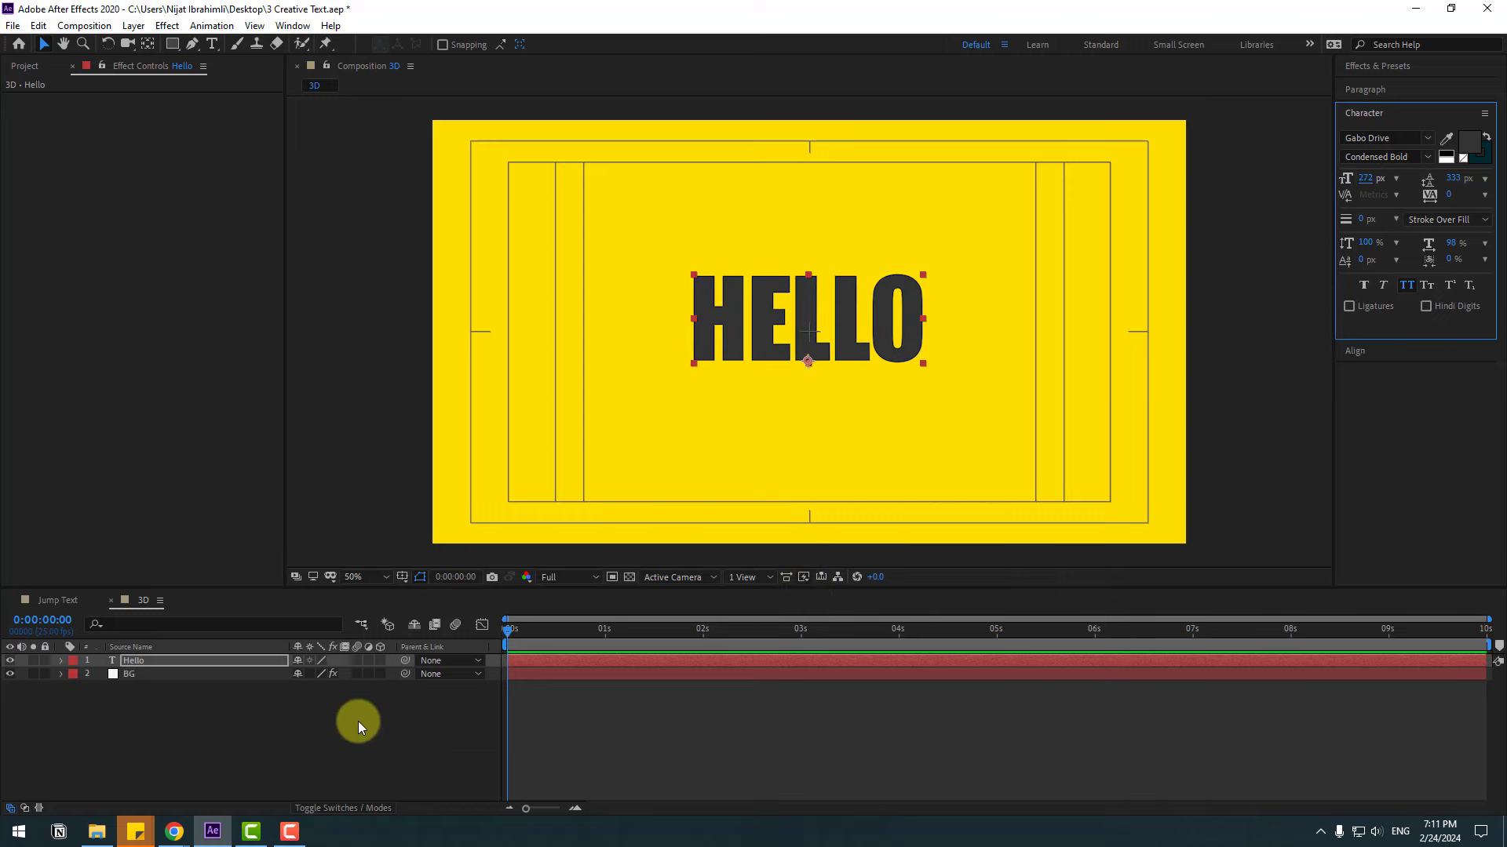
# Select CINEMA 4D as the 3D renderer in the 3D composition's settings and apply it
pyautogui.rightClick(275, 738)
pyautogui.click(355, 591)
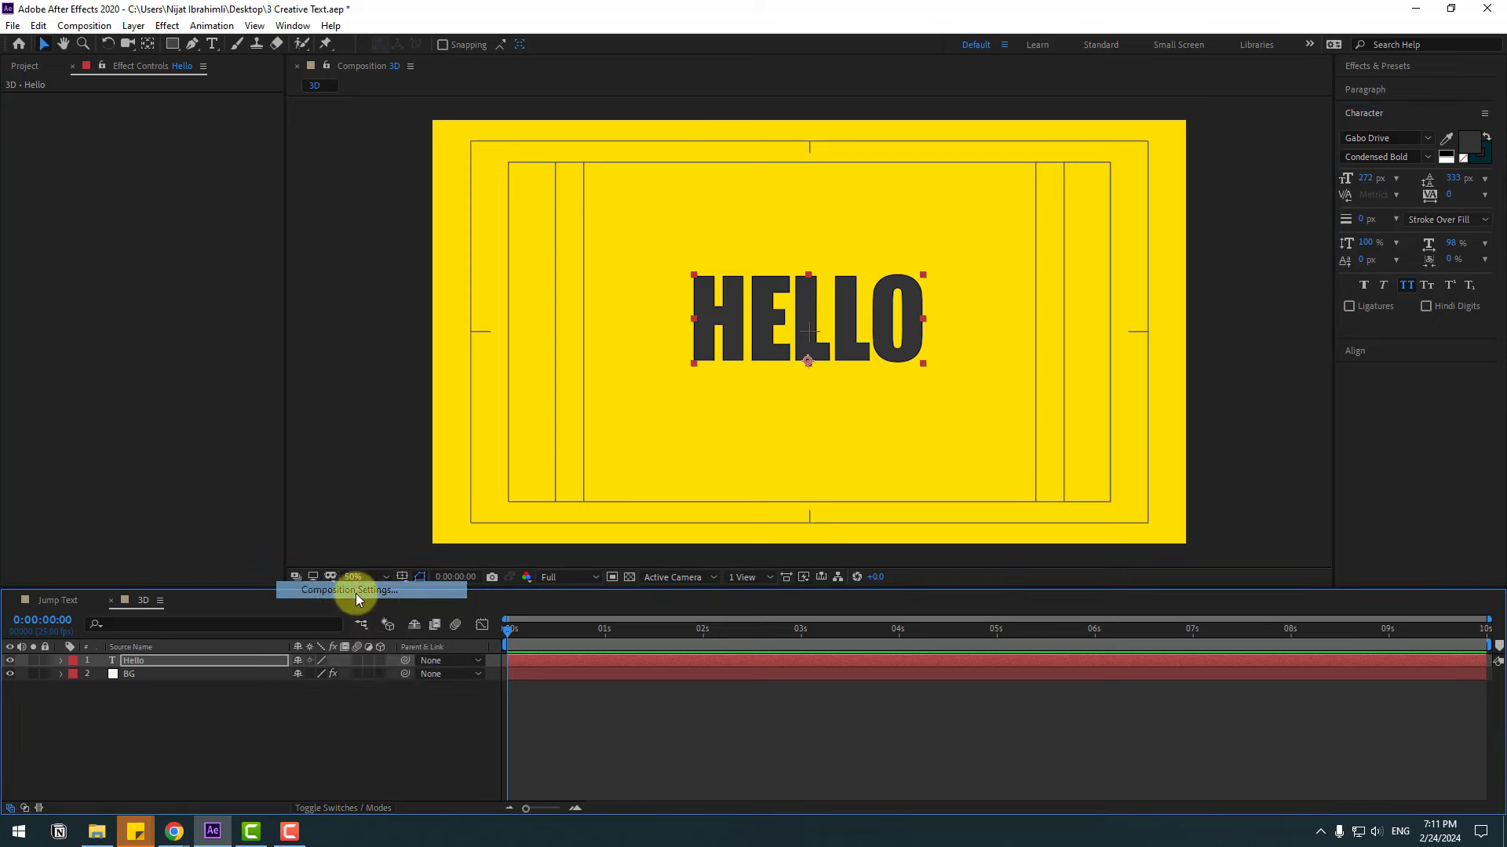
pyautogui.click(398, 380)
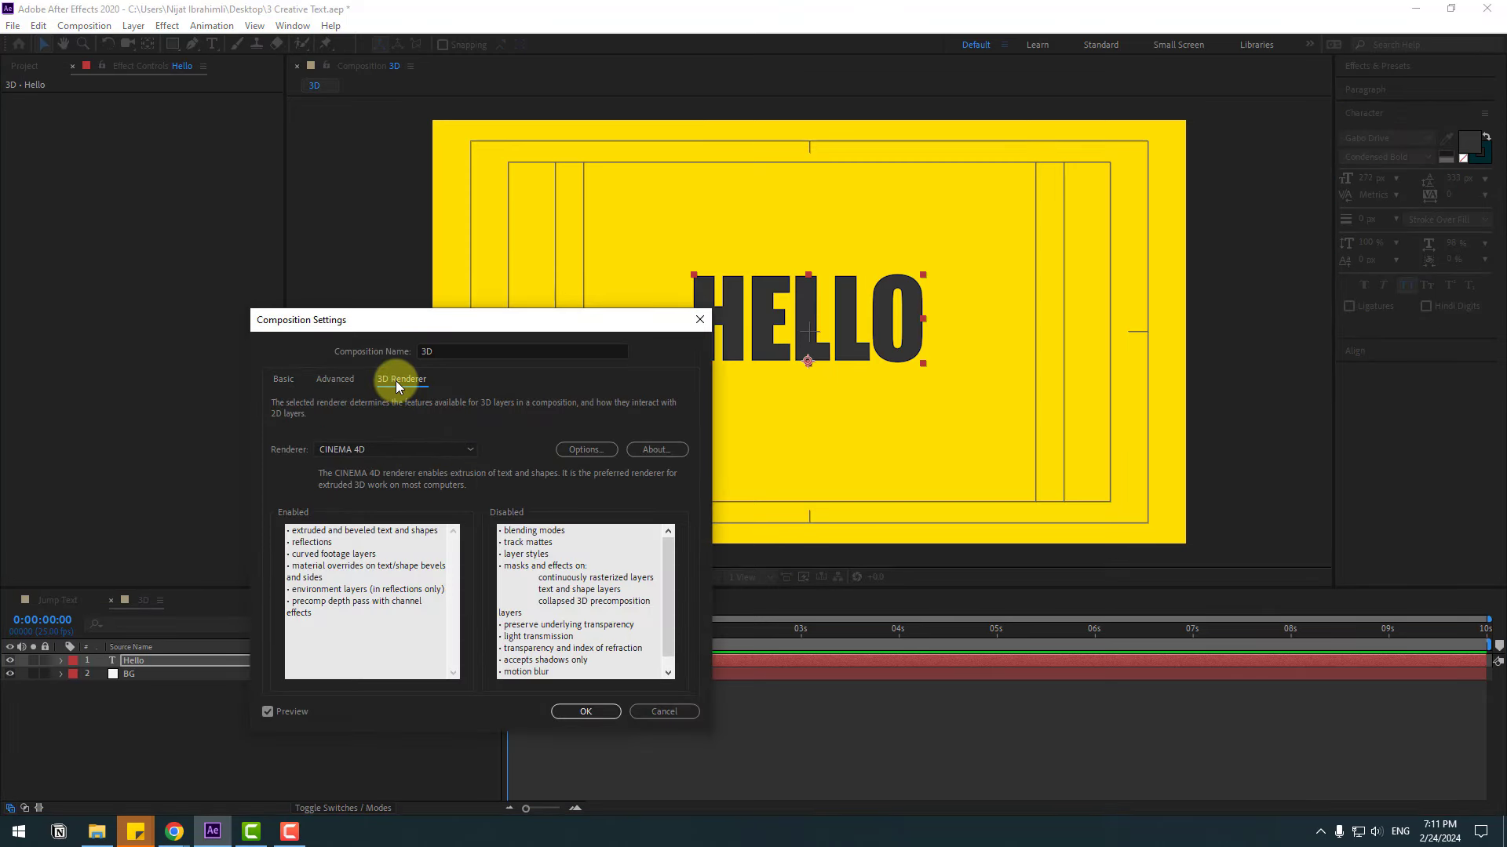
pyautogui.click(333, 449)
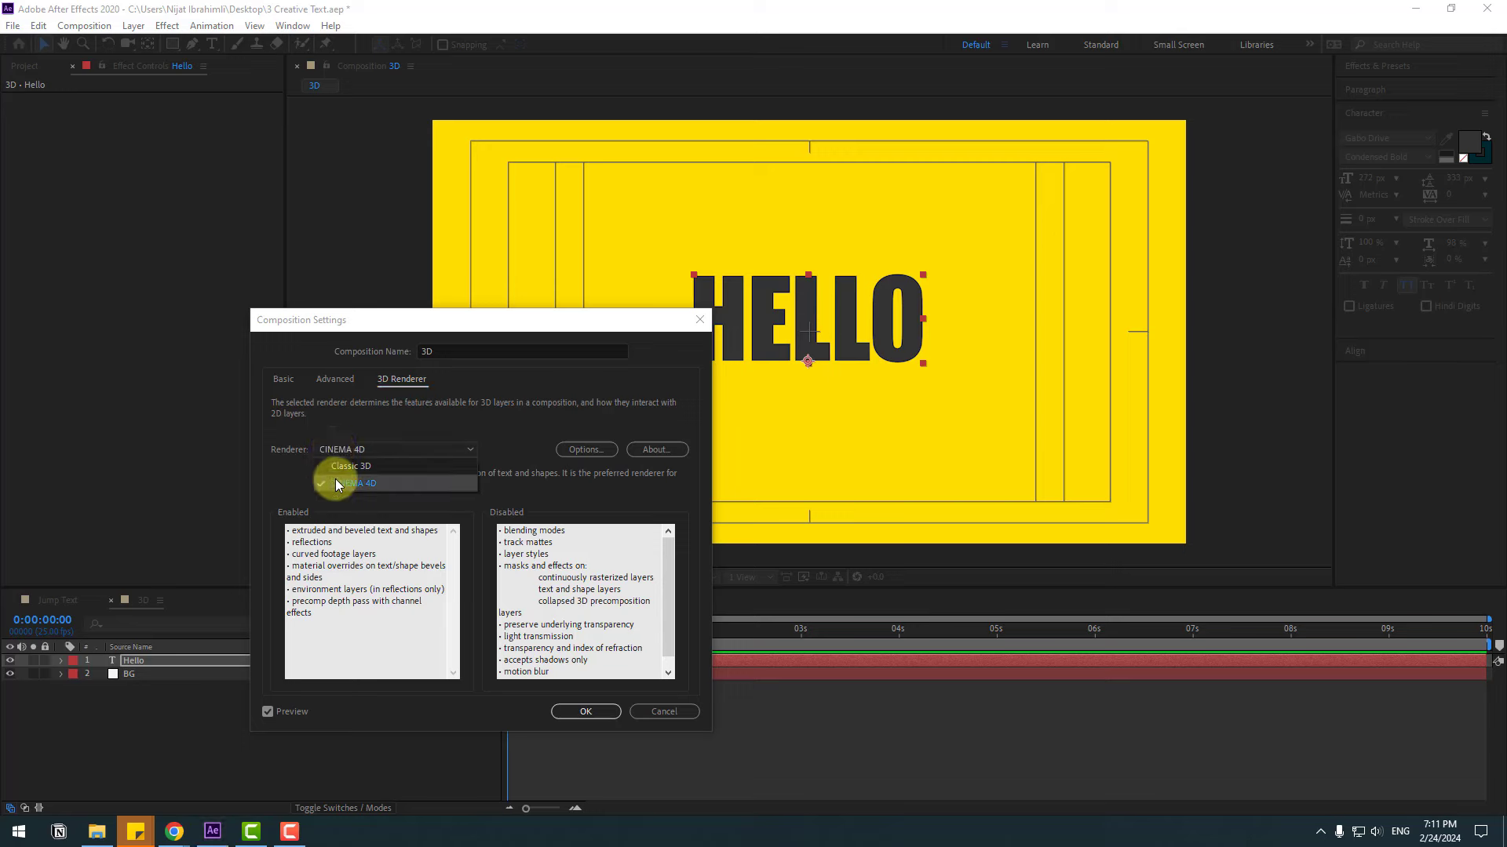
pyautogui.click(444, 483)
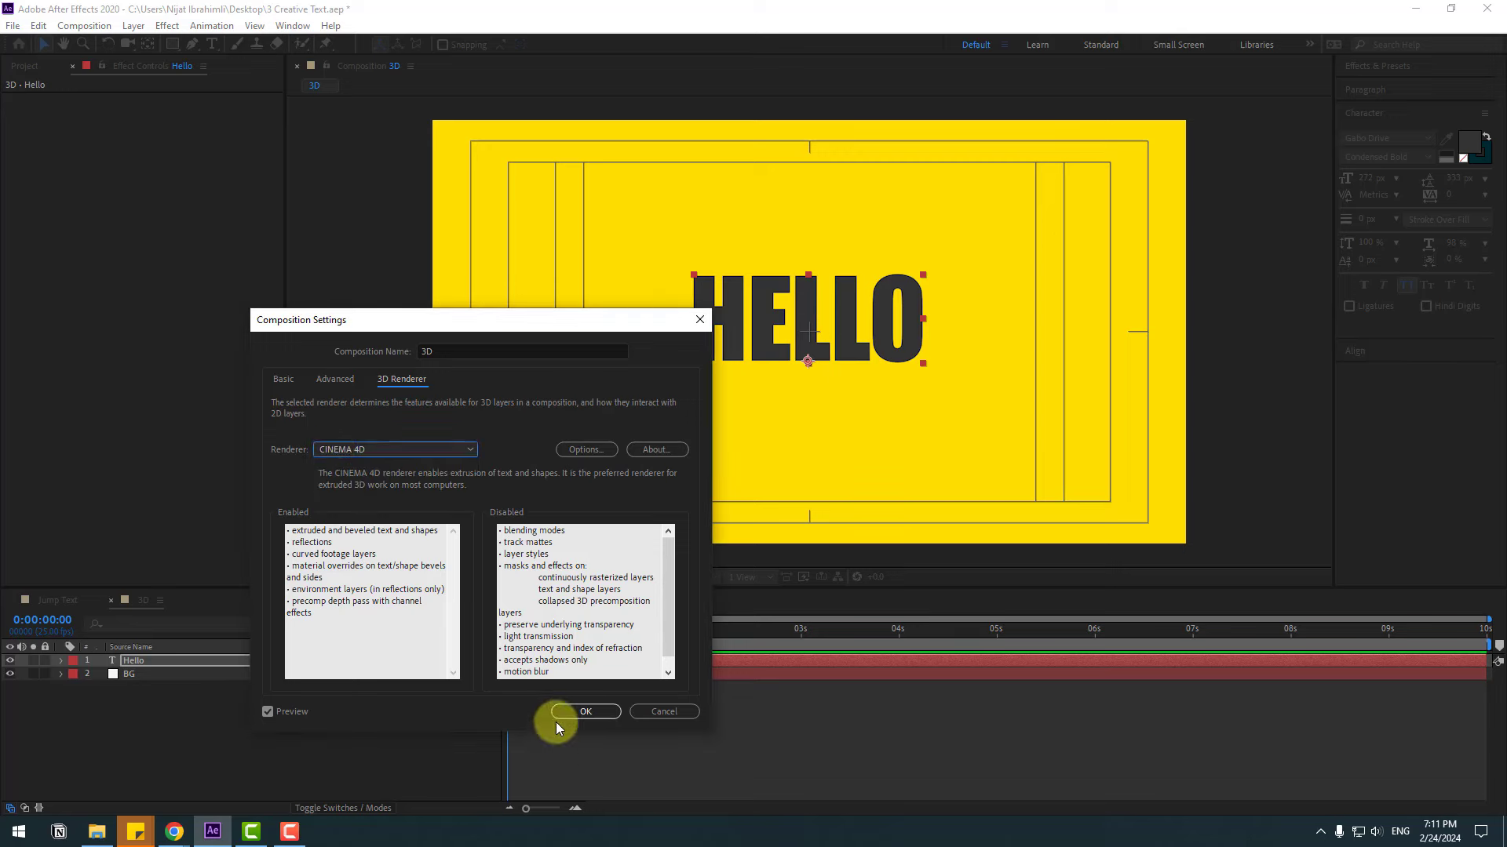
pyautogui.click(576, 710)
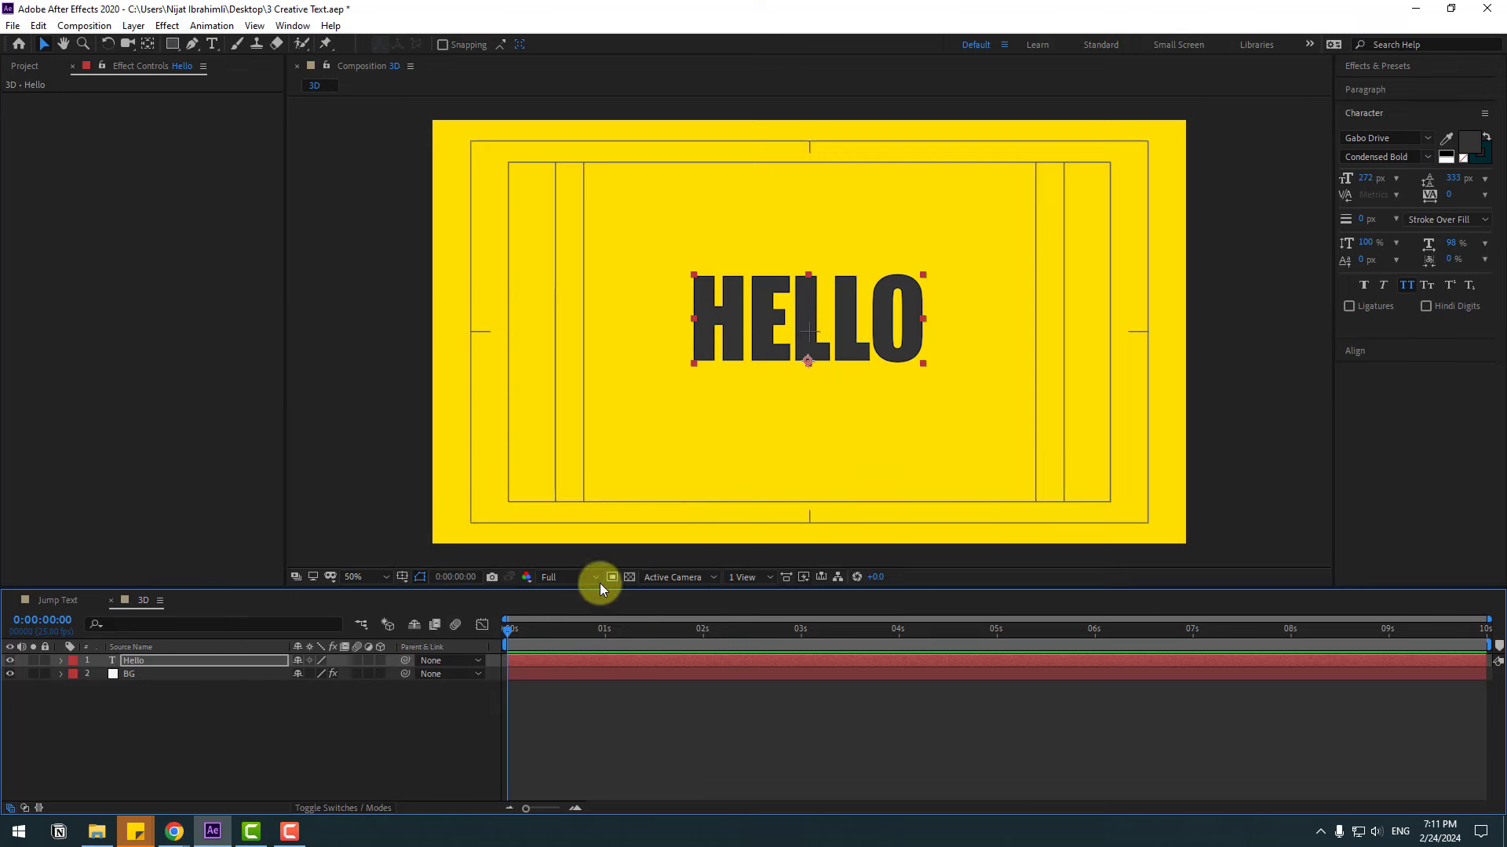
# Lower the preview resolution to Quarter and turn the Hello text into a 3D layer
pyautogui.click(577, 580)
pyautogui.click(582, 666)
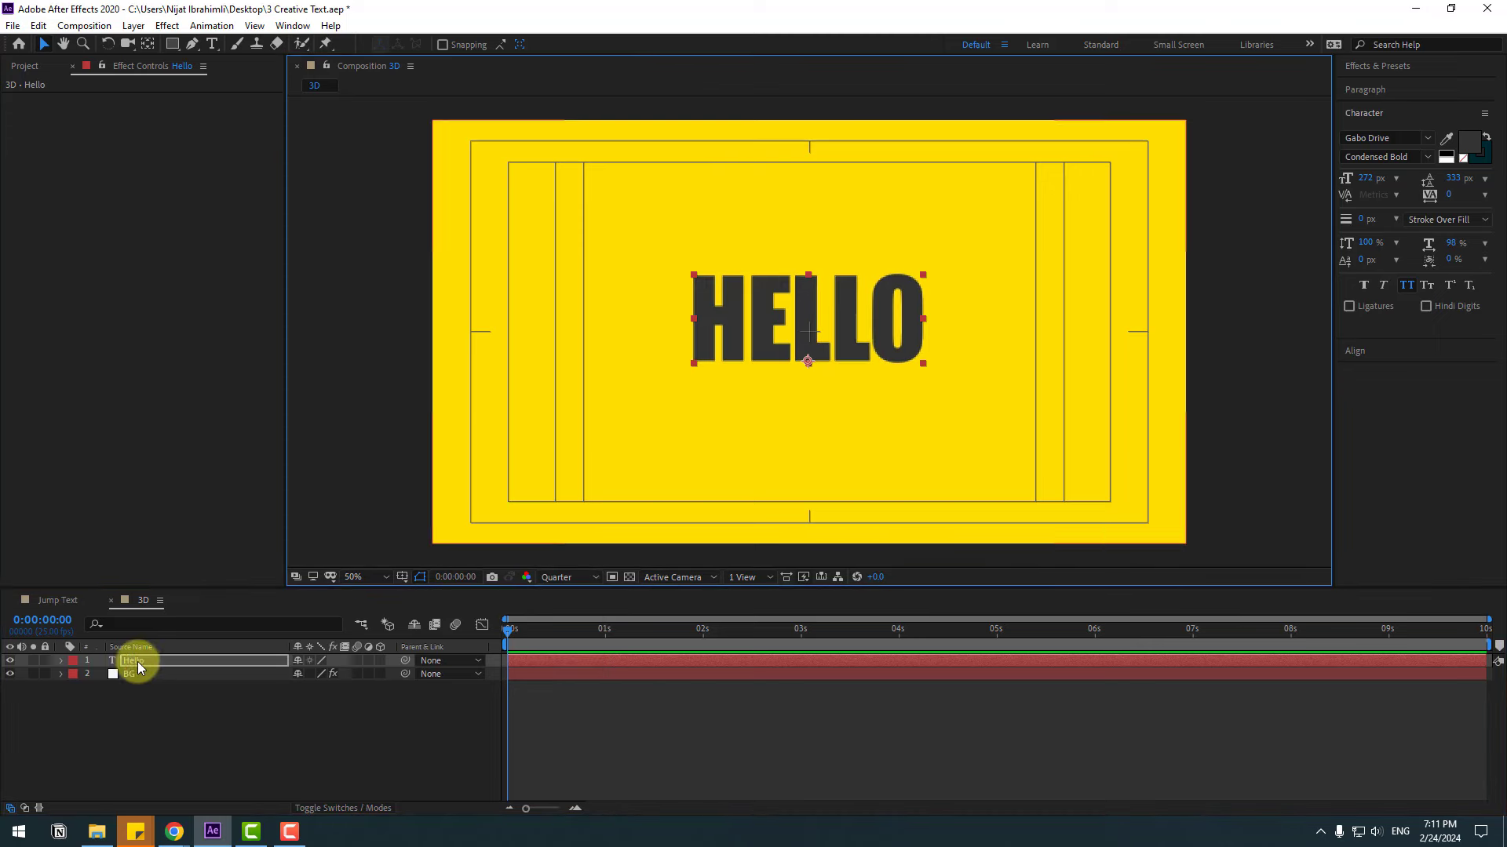
pyautogui.click(138, 662)
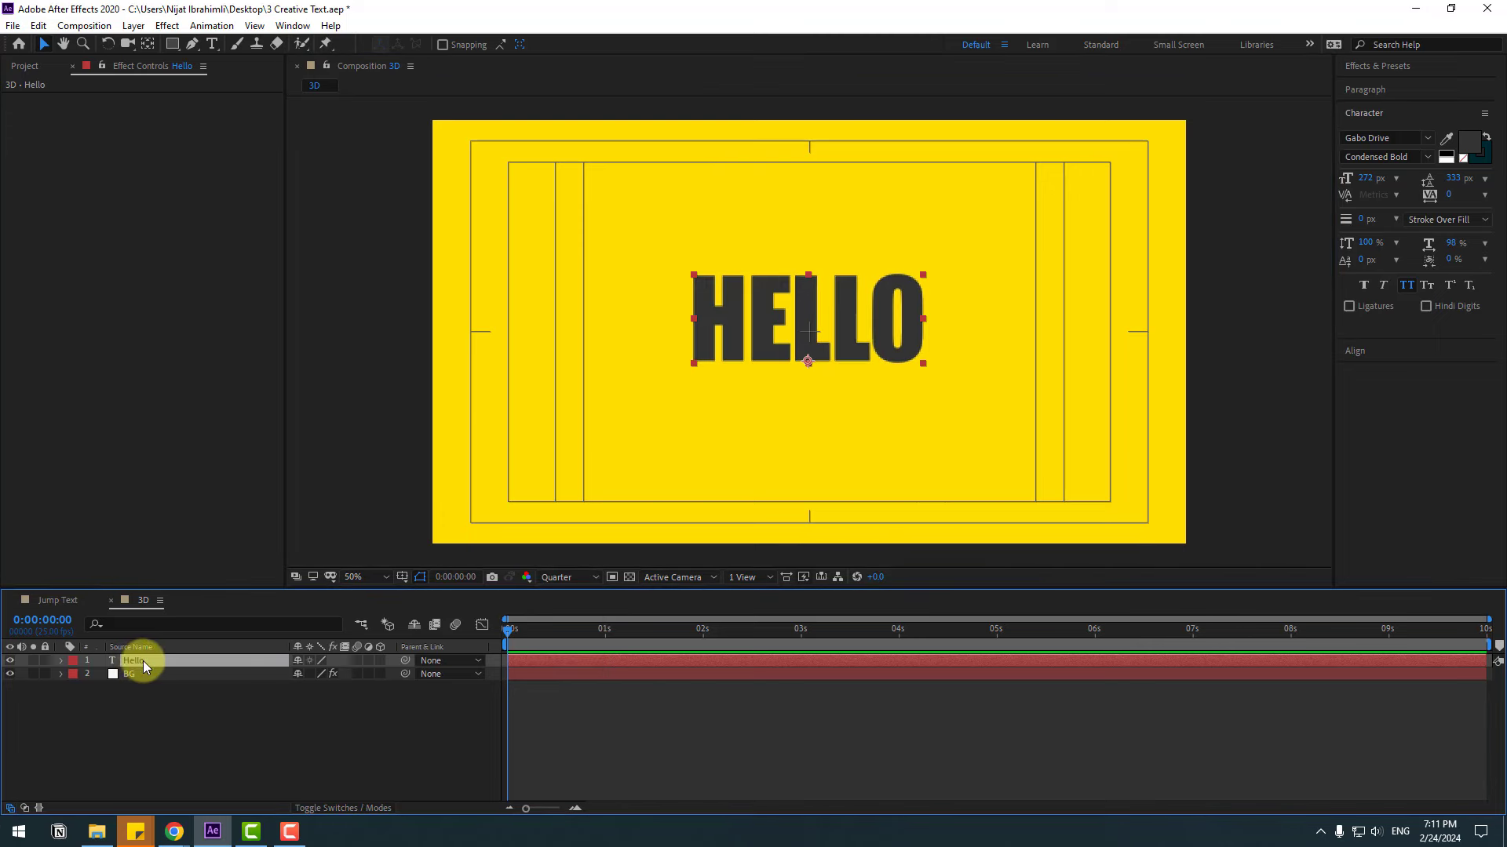
pyautogui.click(381, 661)
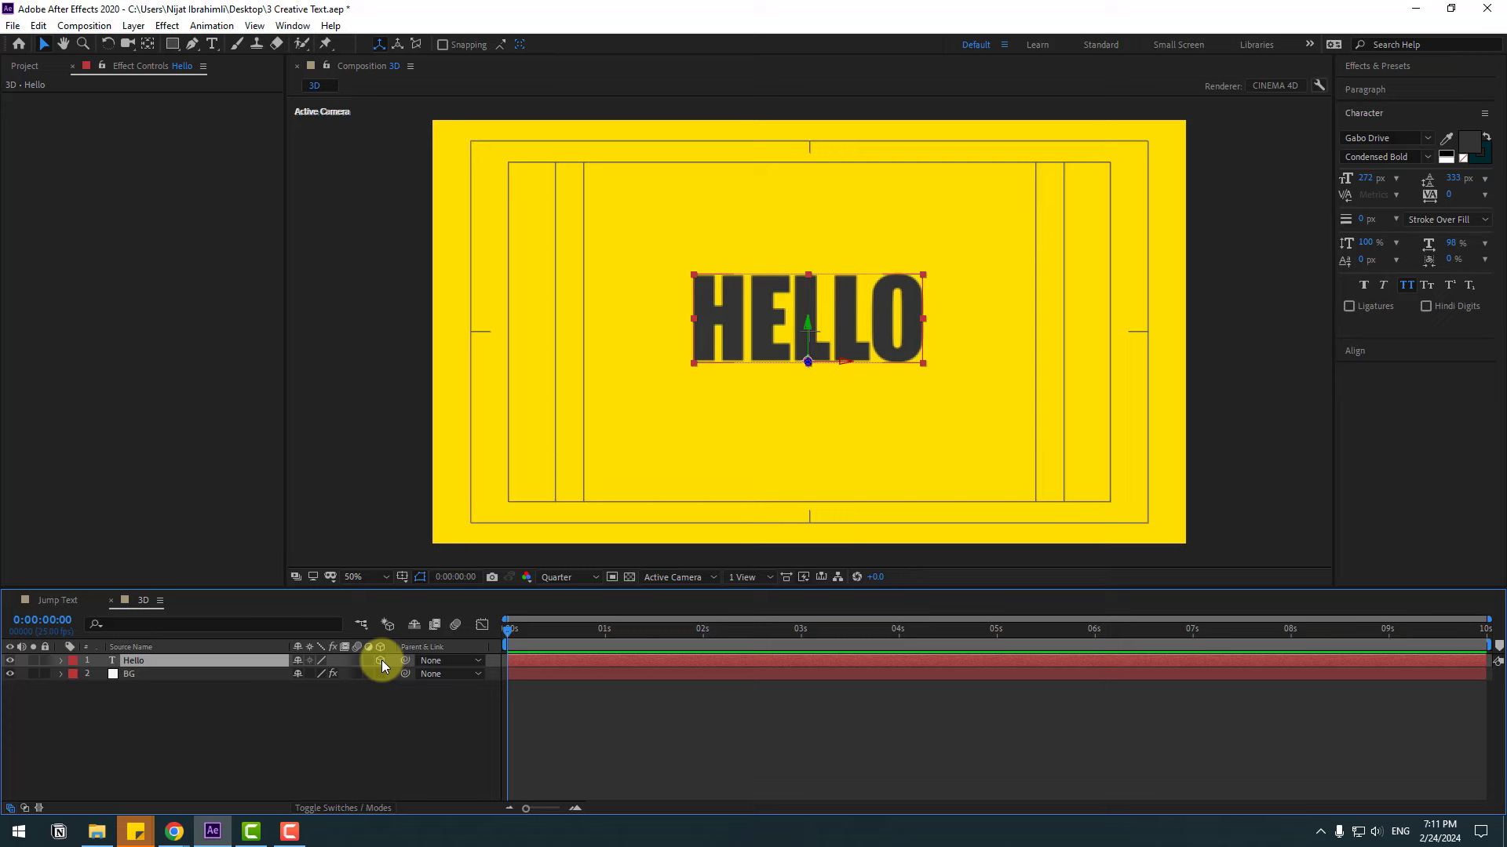
# Extrude the Hello text to a depth of 102 in its Geometry Options while viewing it from Custom View 1
pyautogui.click(60, 661)
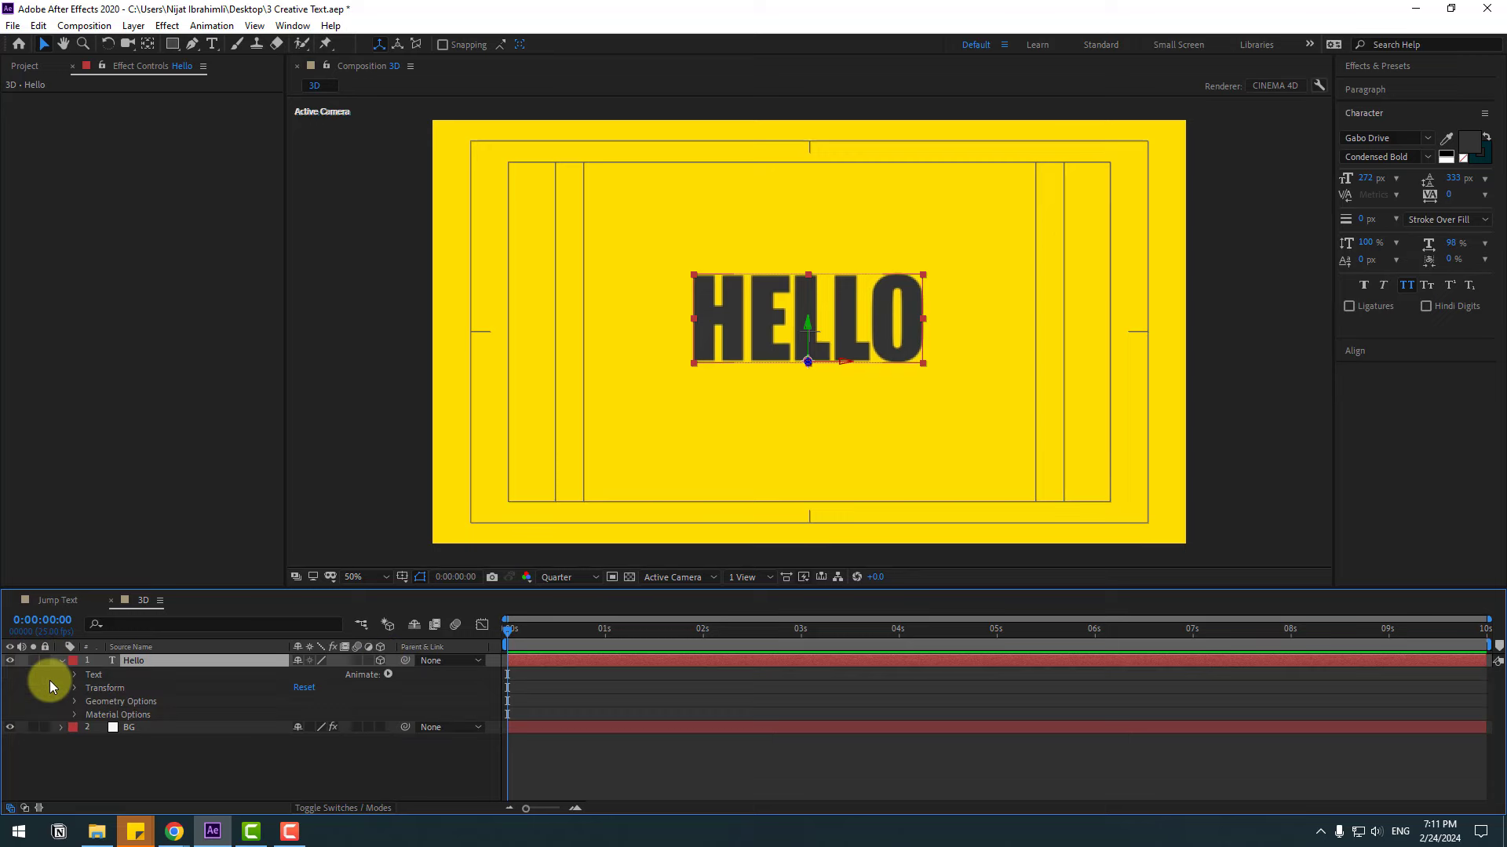
pyautogui.click(73, 703)
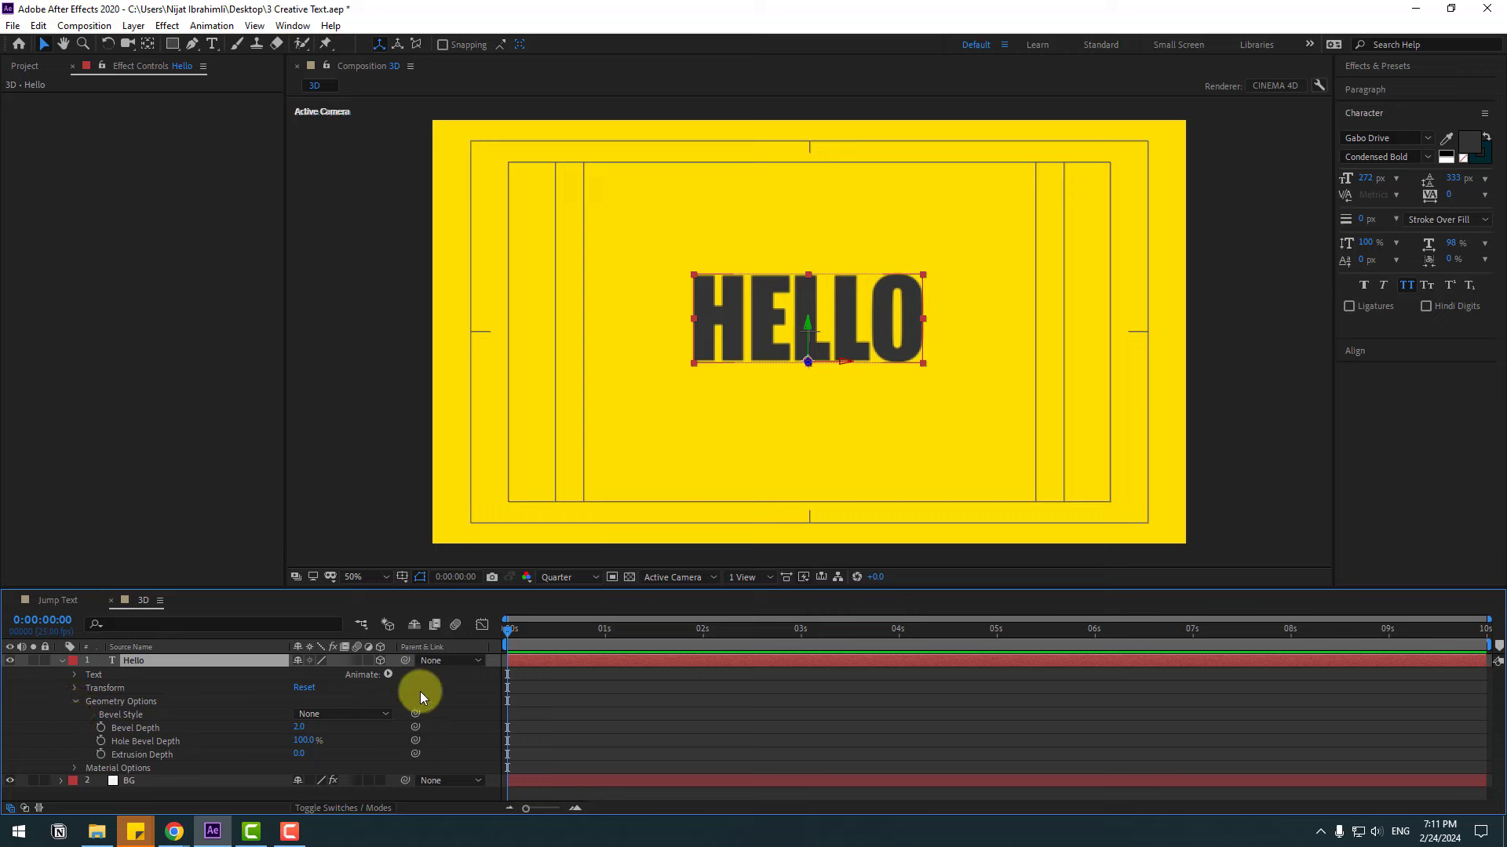
pyautogui.click(663, 578)
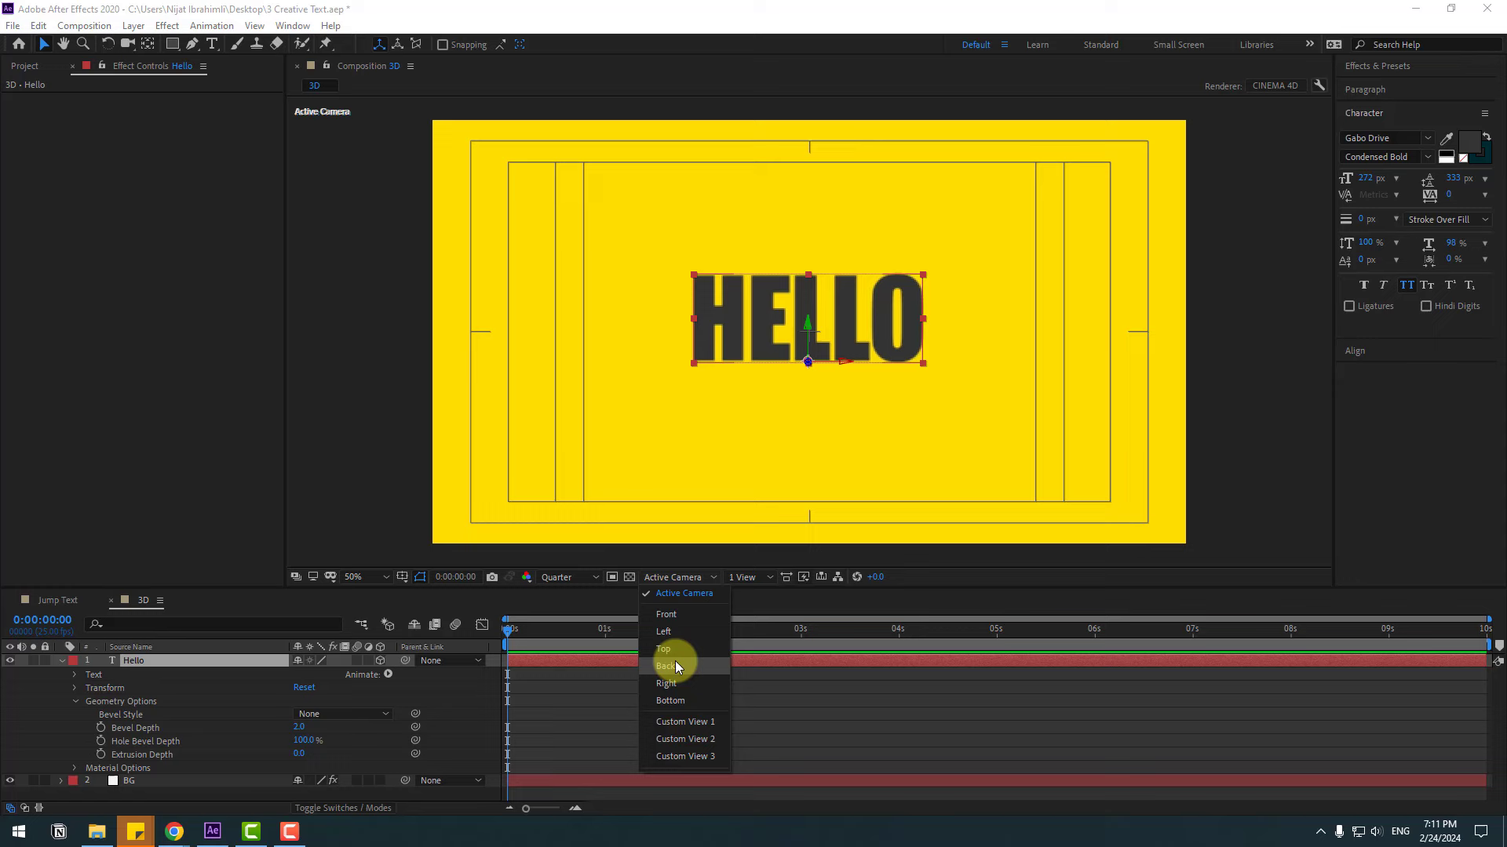
pyautogui.click(678, 720)
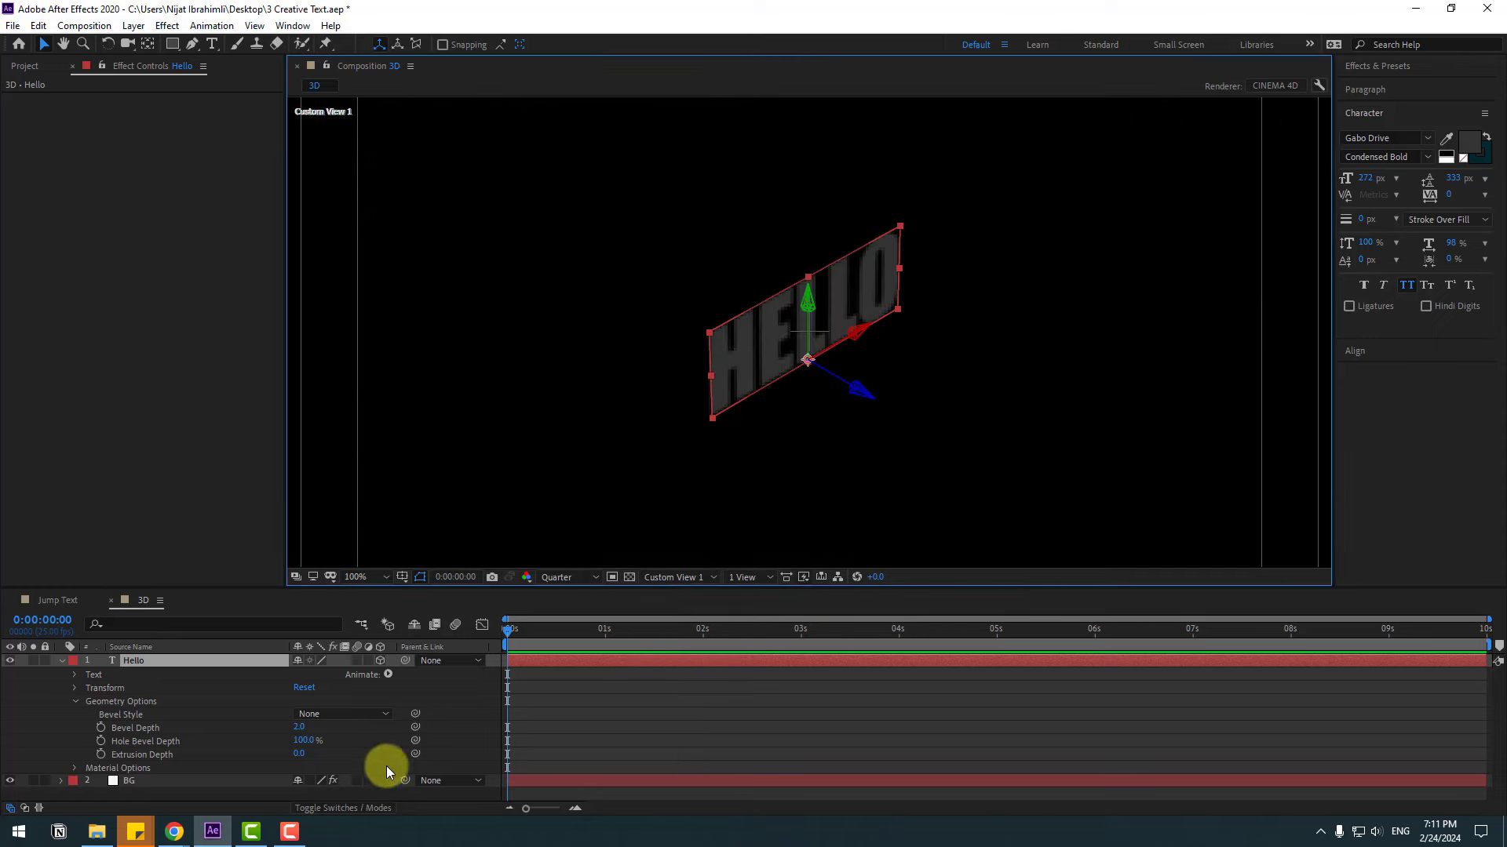
pyautogui.moveTo(297, 758); pyautogui.dragTo(364, 743)
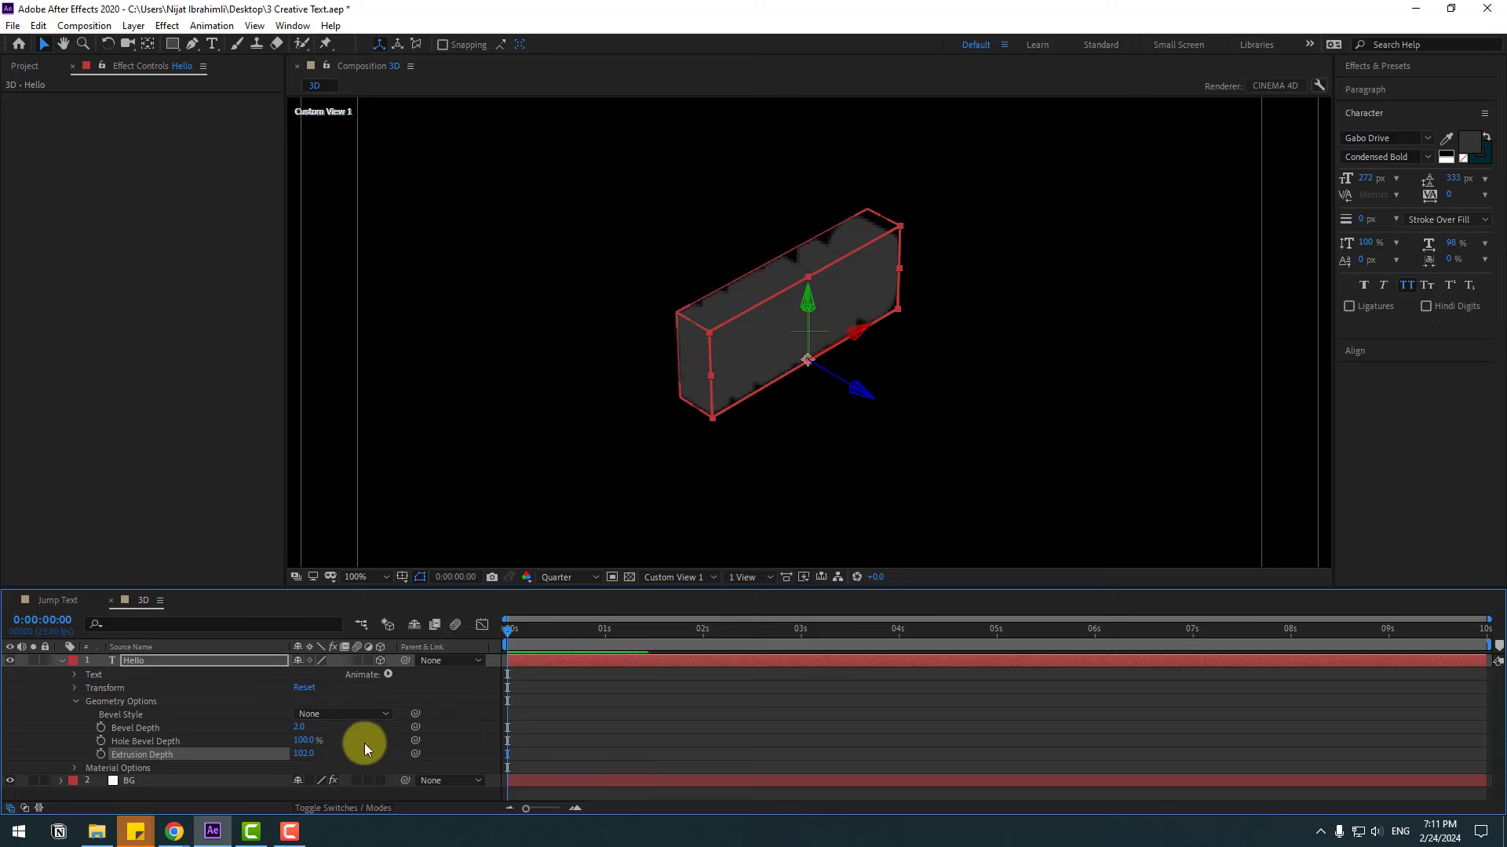
# Change the Hello text's fill colour to bright blue and set its bevel style to Convex
pyautogui.click(1470, 146)
pyautogui.click(617, 678)
pyautogui.click(575, 593)
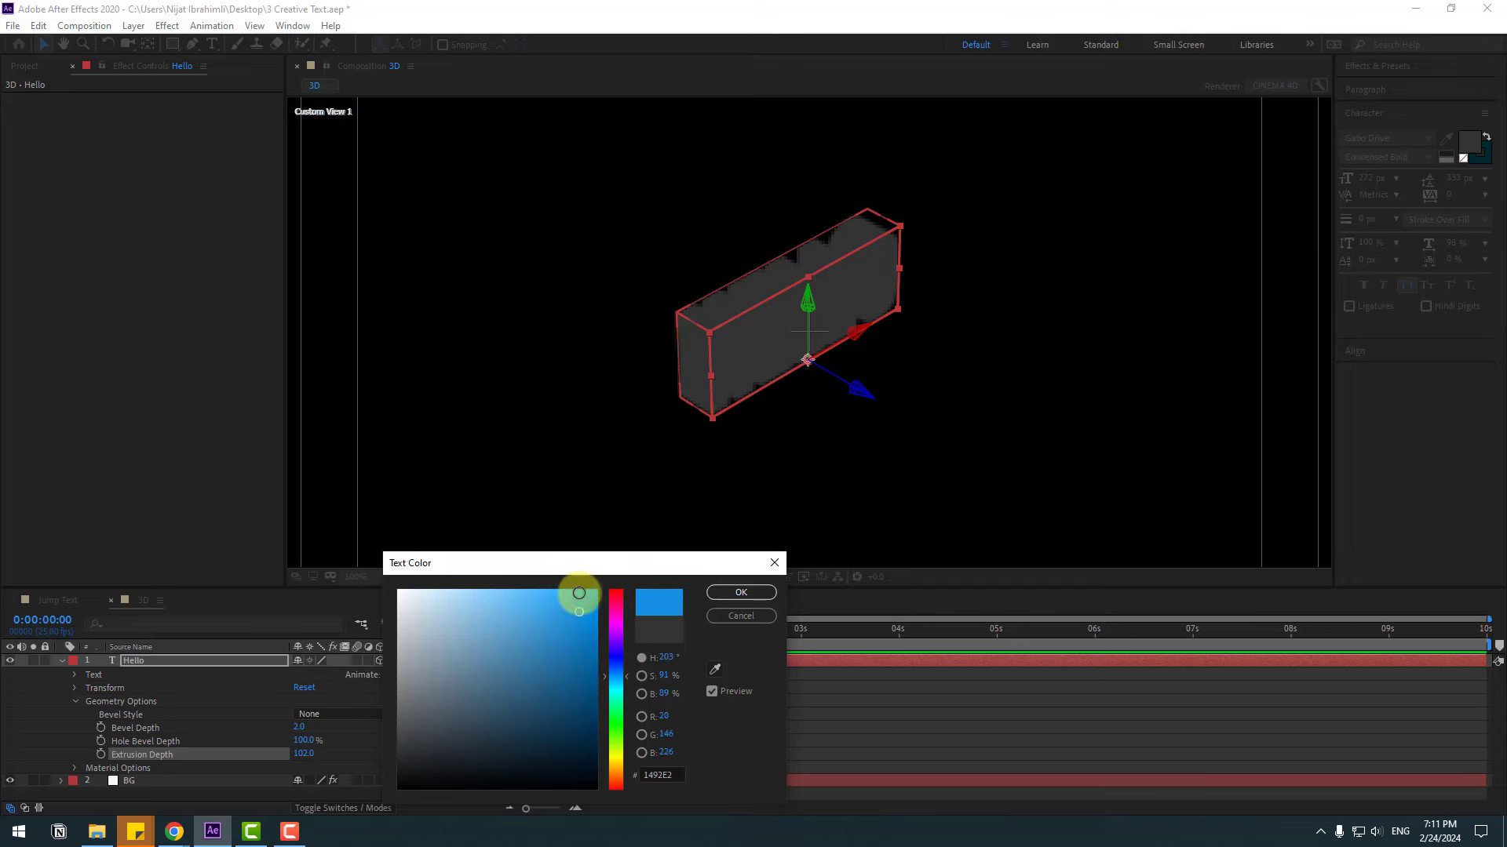
pyautogui.click(734, 595)
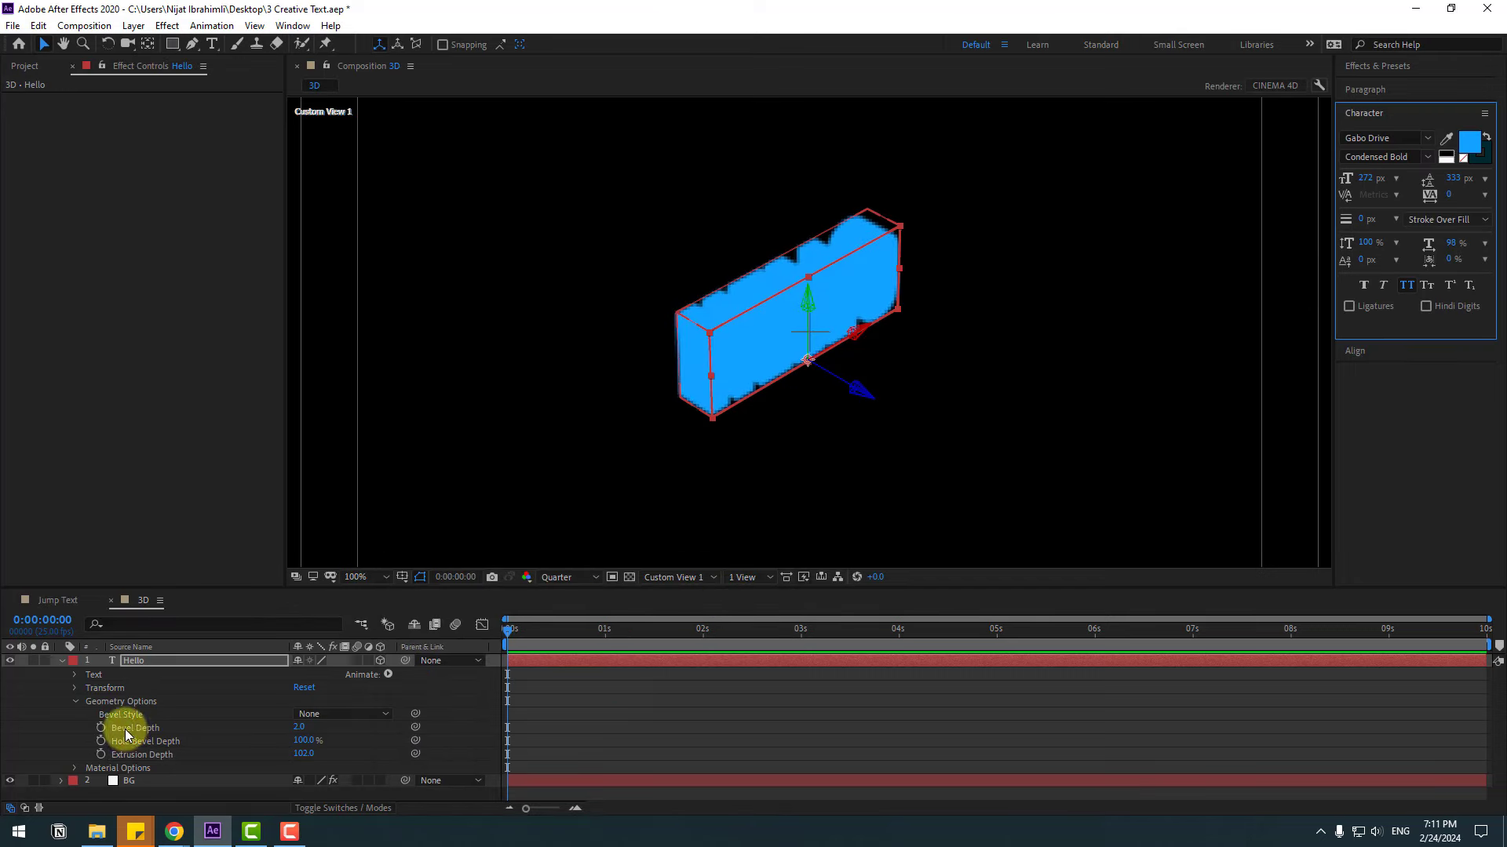
pyautogui.click(330, 714)
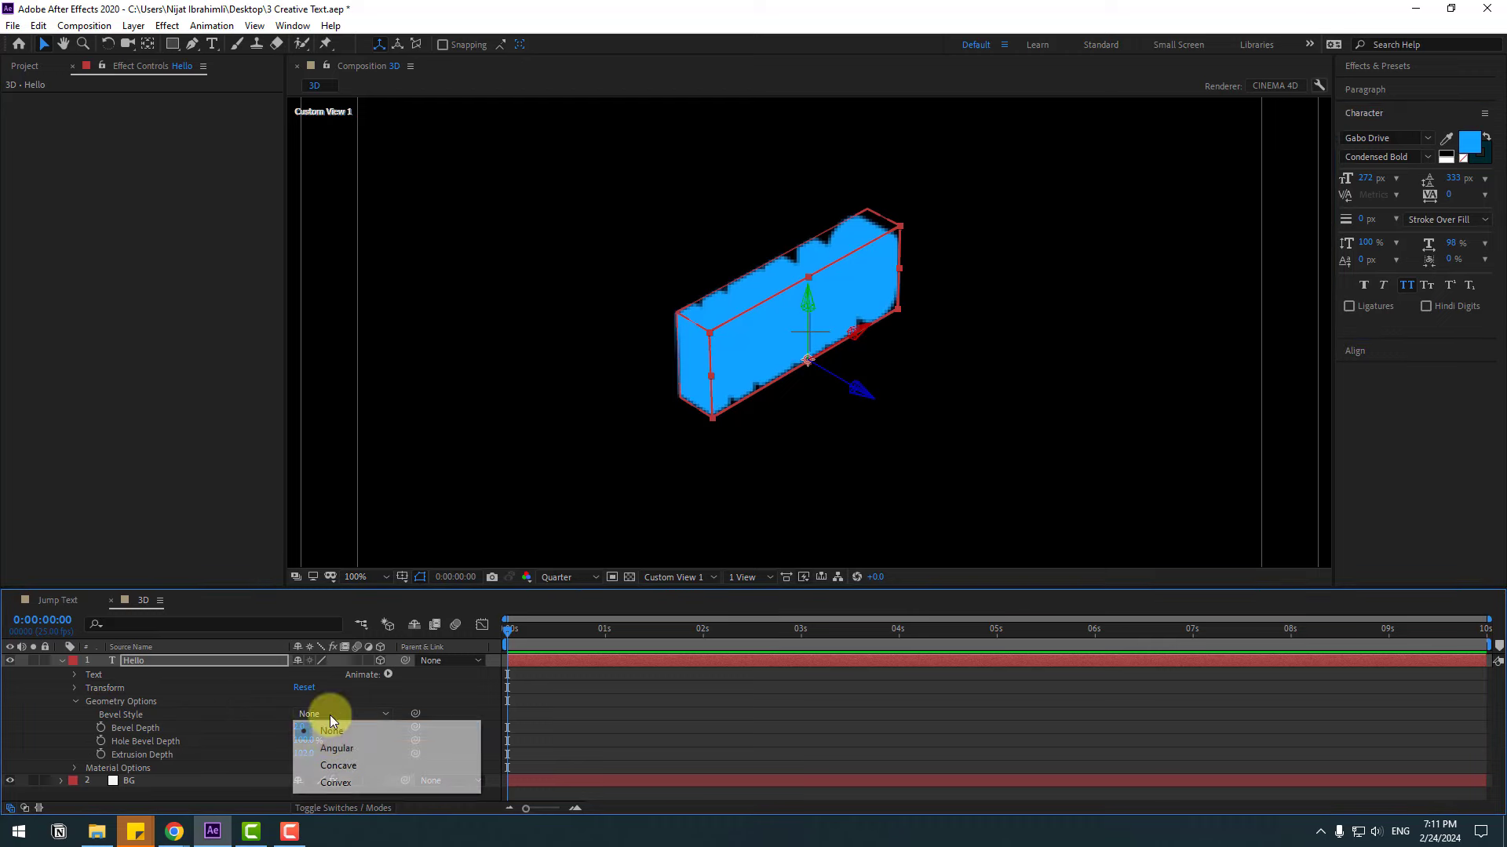
pyautogui.click(330, 782)
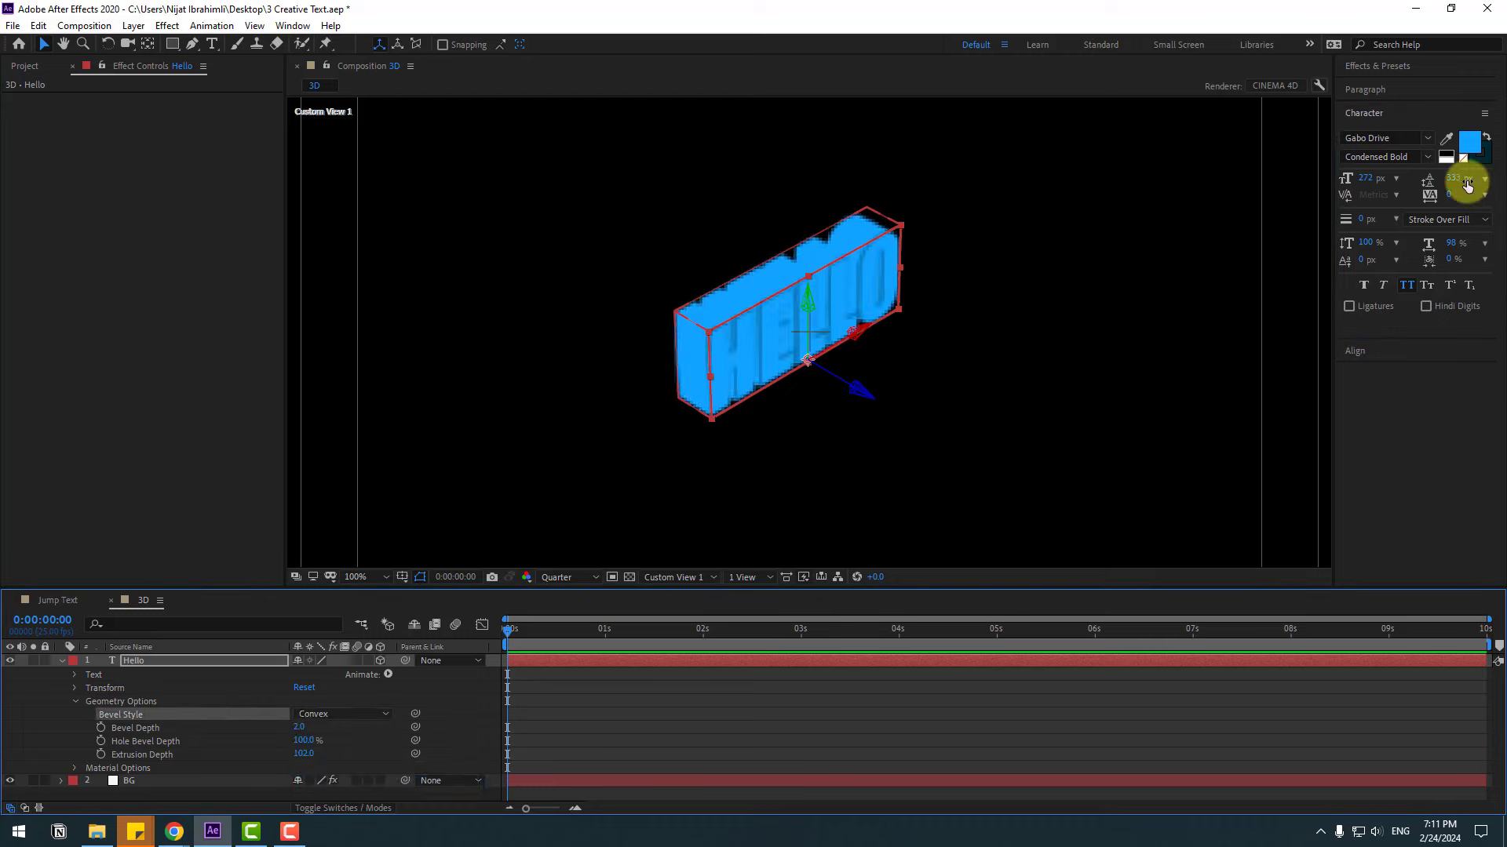
# Set the Hello text's stroke colour to a very dark teal (011A1E)
pyautogui.click(1480, 157)
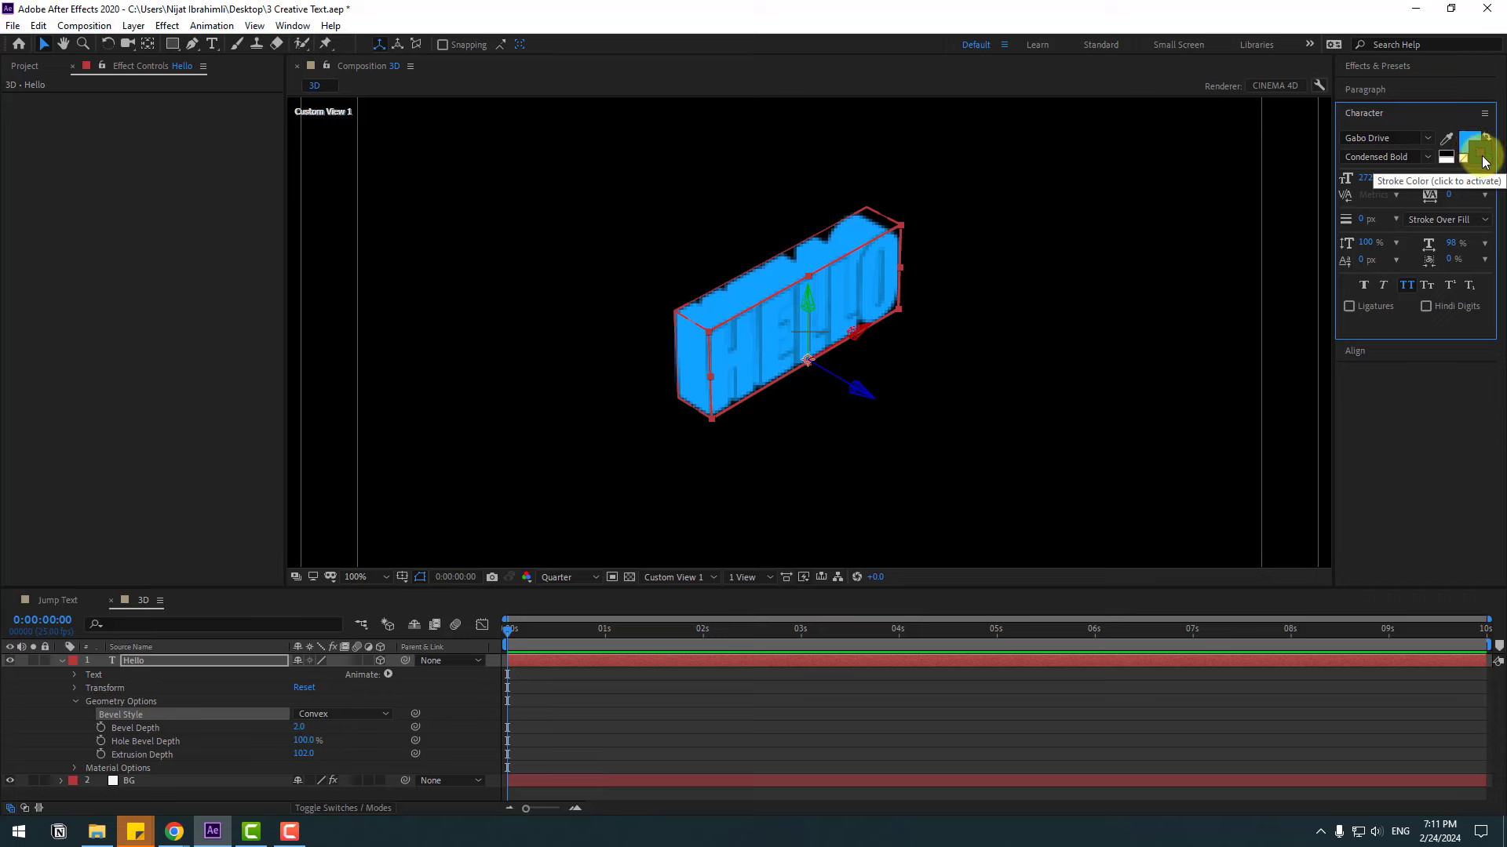
pyautogui.click(1480, 152)
pyautogui.moveTo(572, 672); pyautogui.dragTo(592, 765)
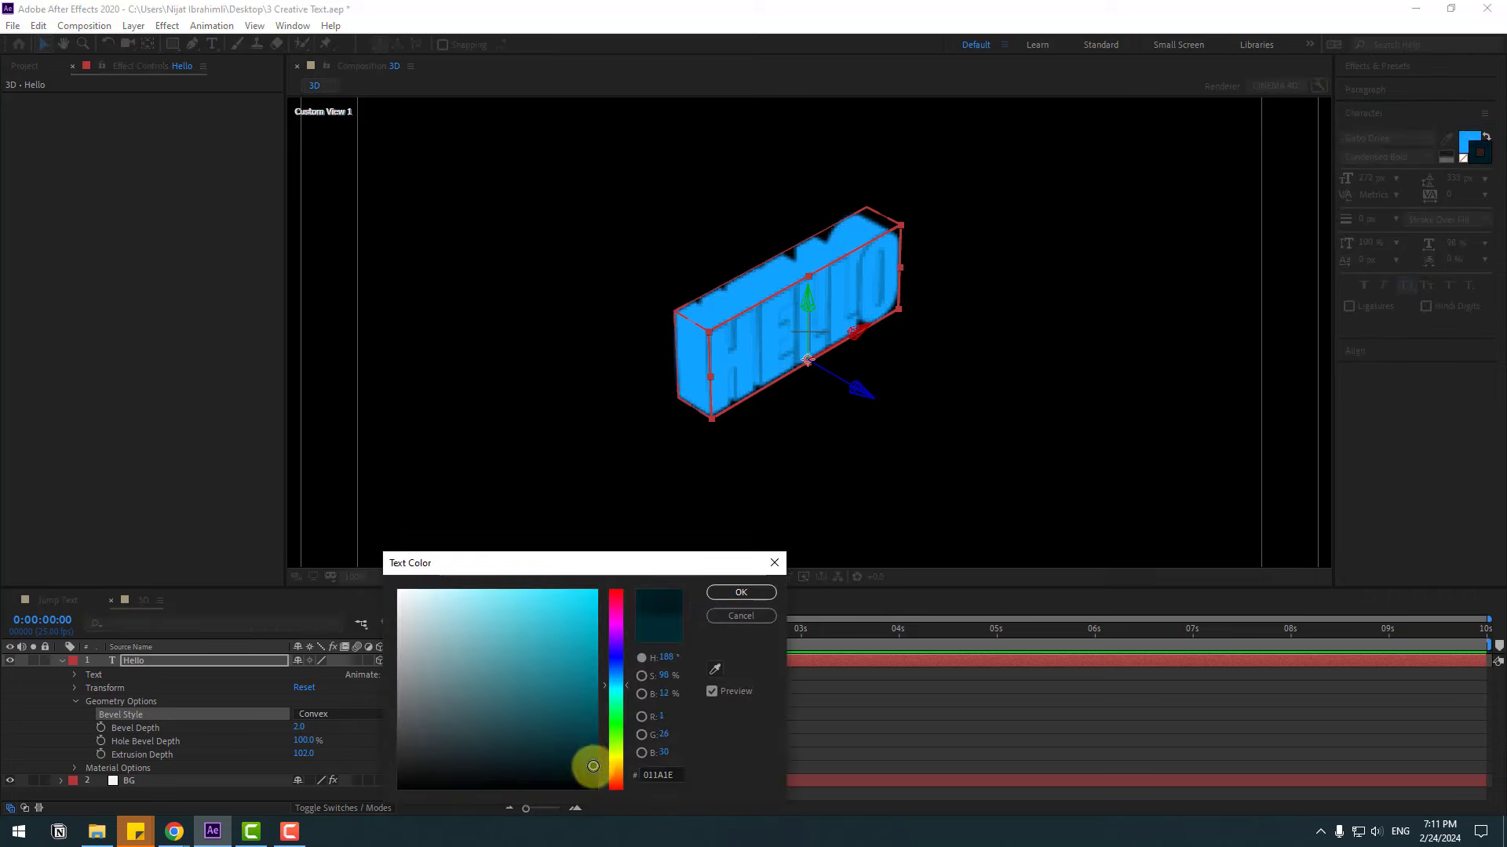
pyautogui.click(728, 591)
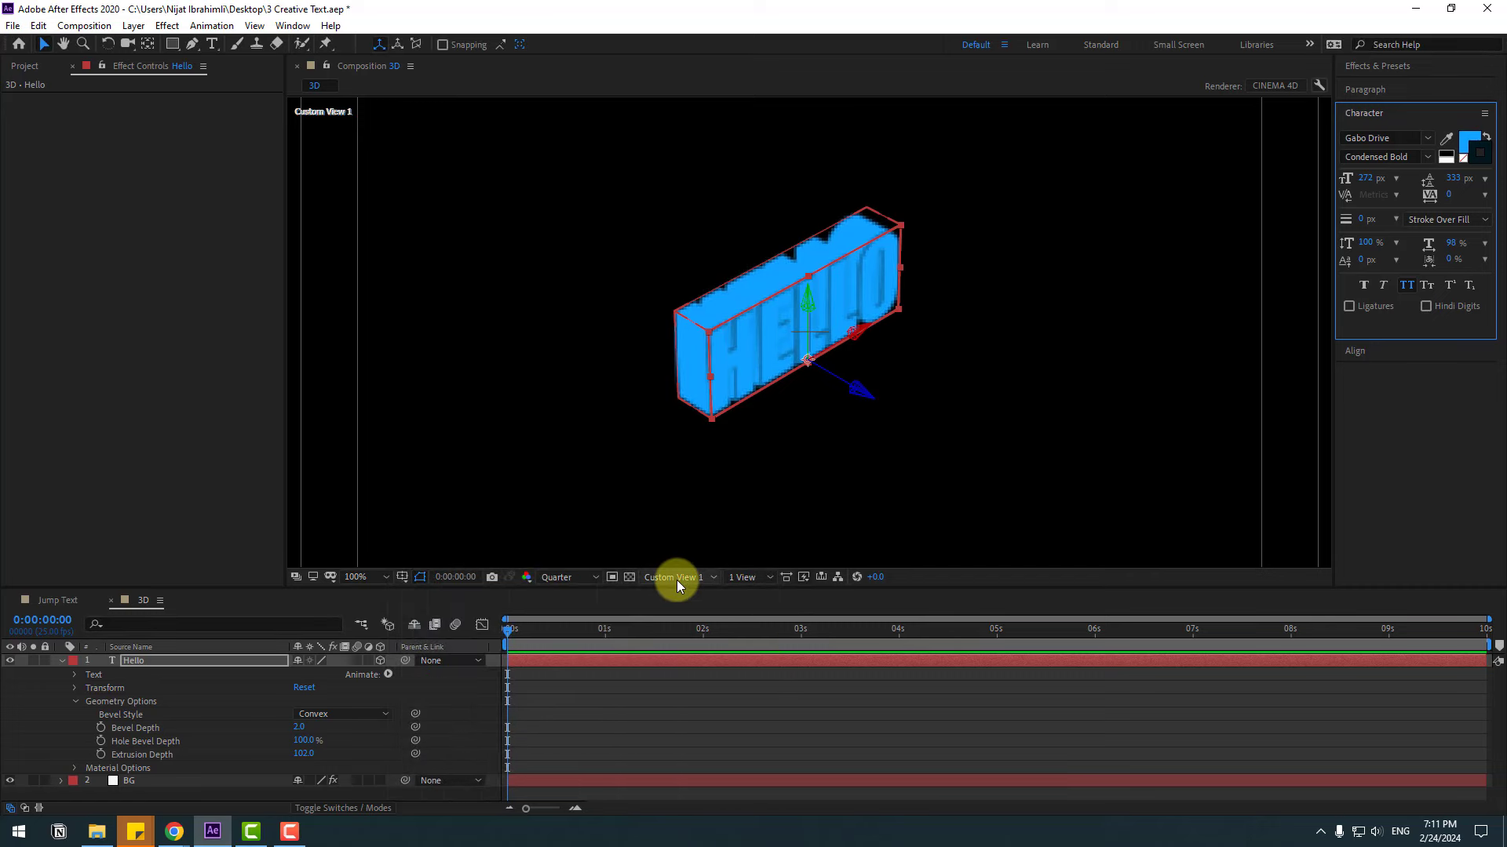
# Return the composition to the Active Camera view at 50% and collapse the Hello layer's properties
pyautogui.click(675, 579)
pyautogui.click(691, 594)
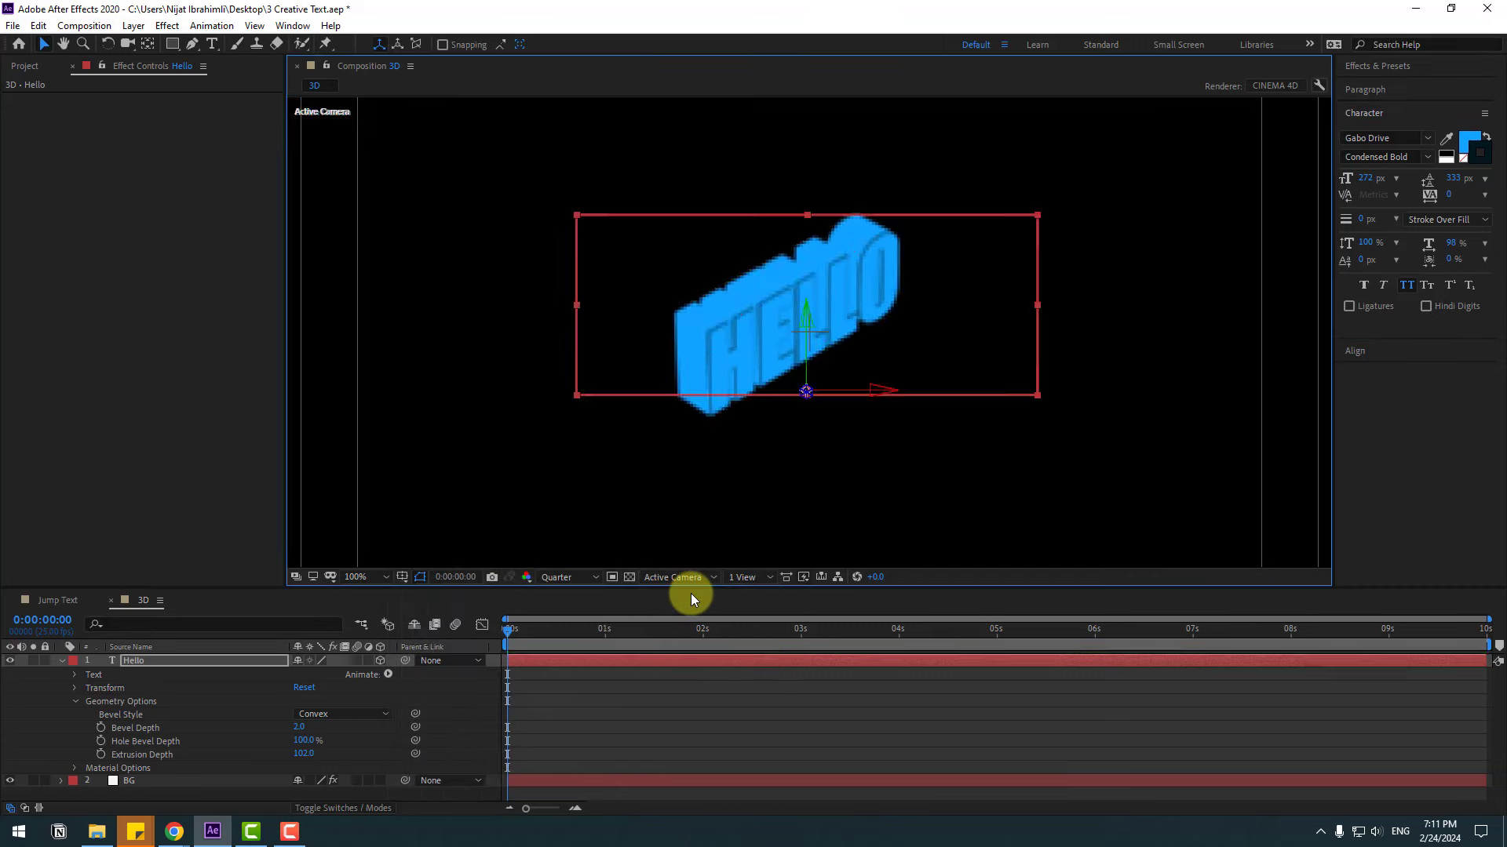
pyautogui.press(',')
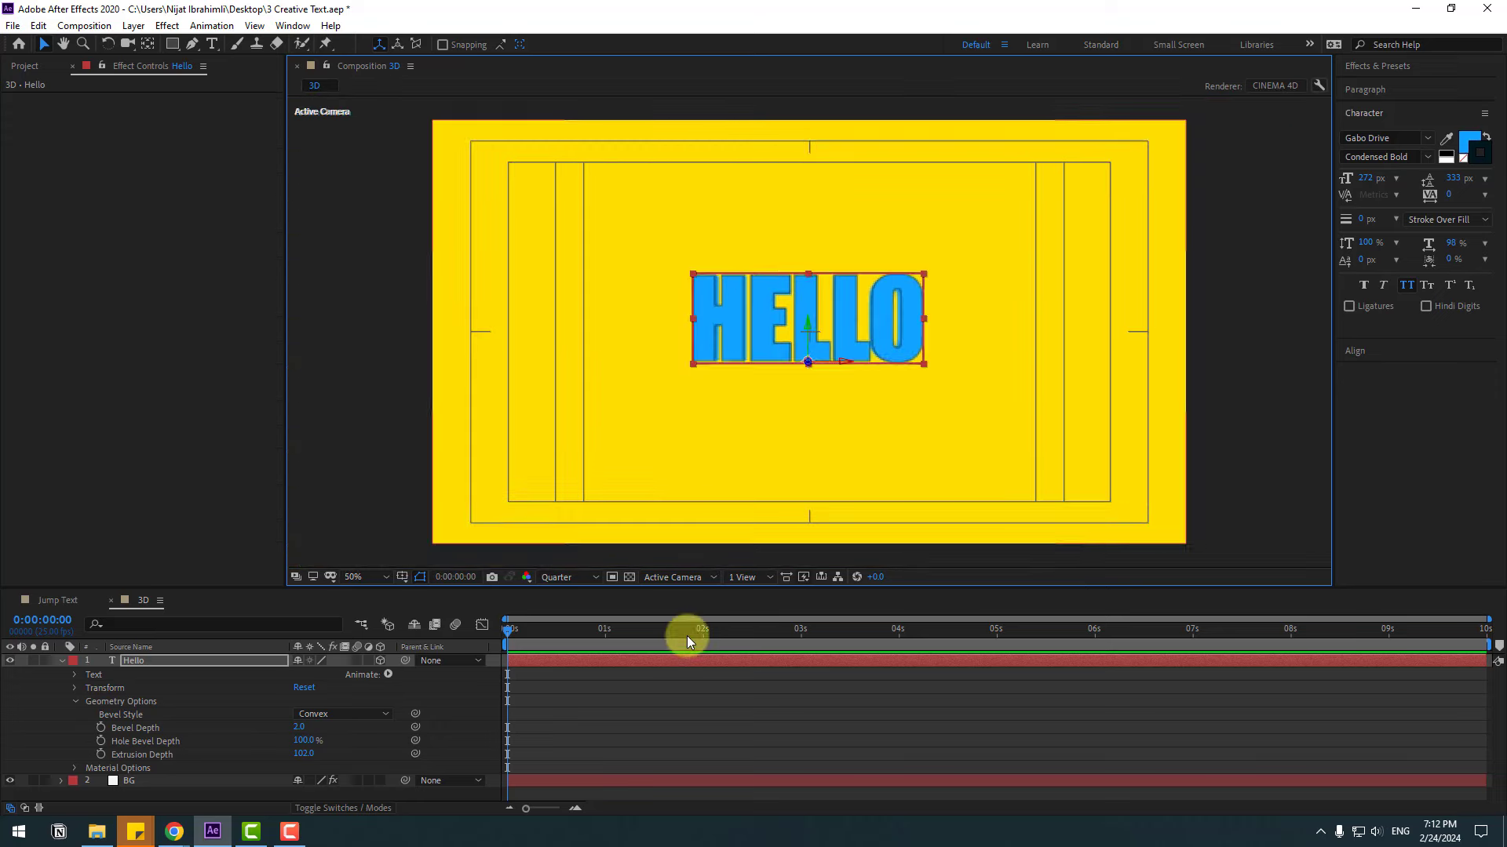
pyautogui.click(61, 660)
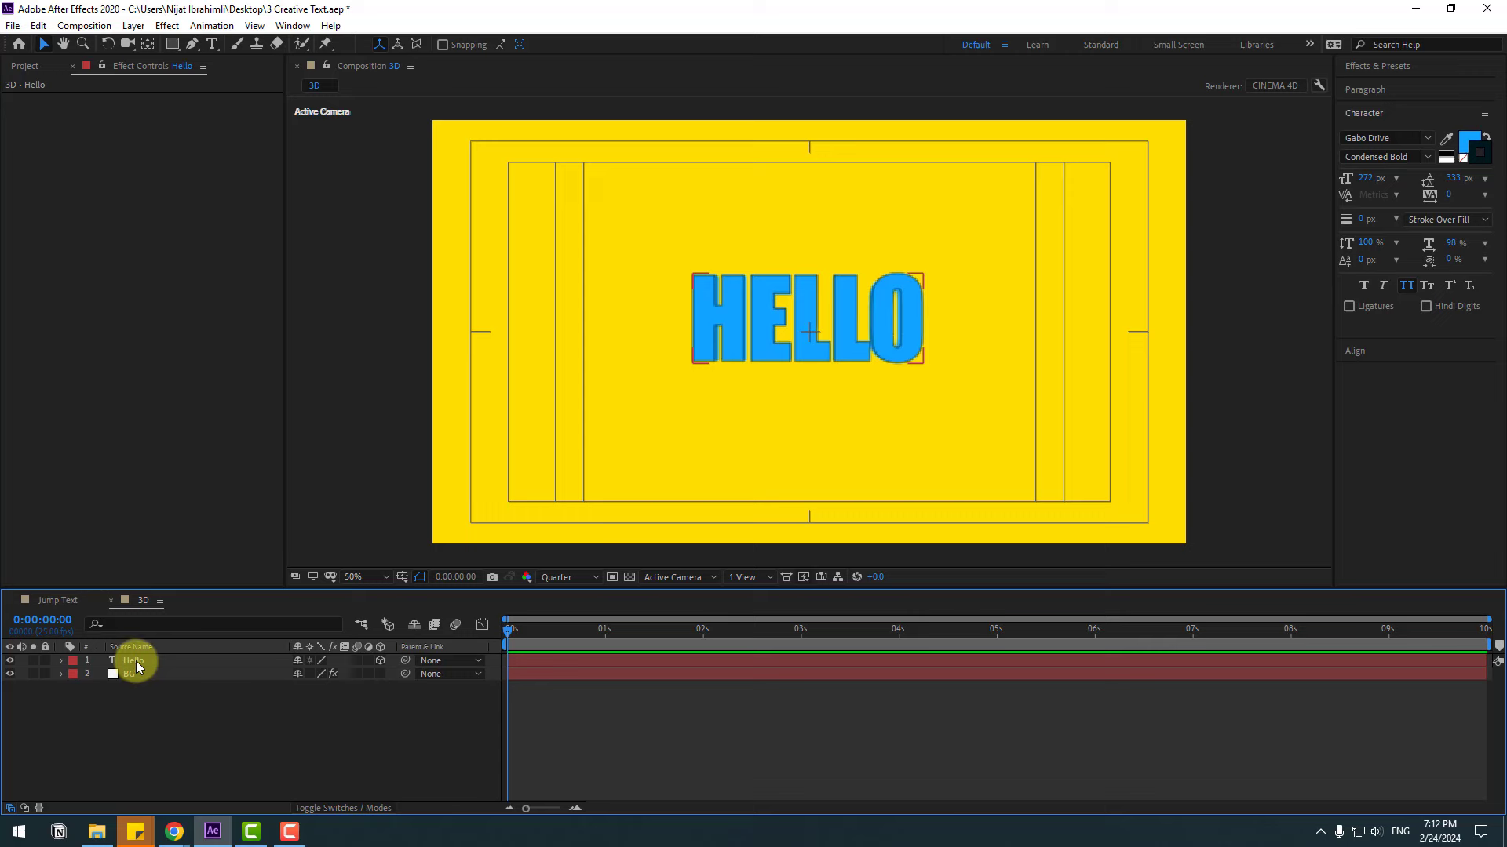
# Select the Hello layer and open Animation Composer 3
pyautogui.click(135, 661)
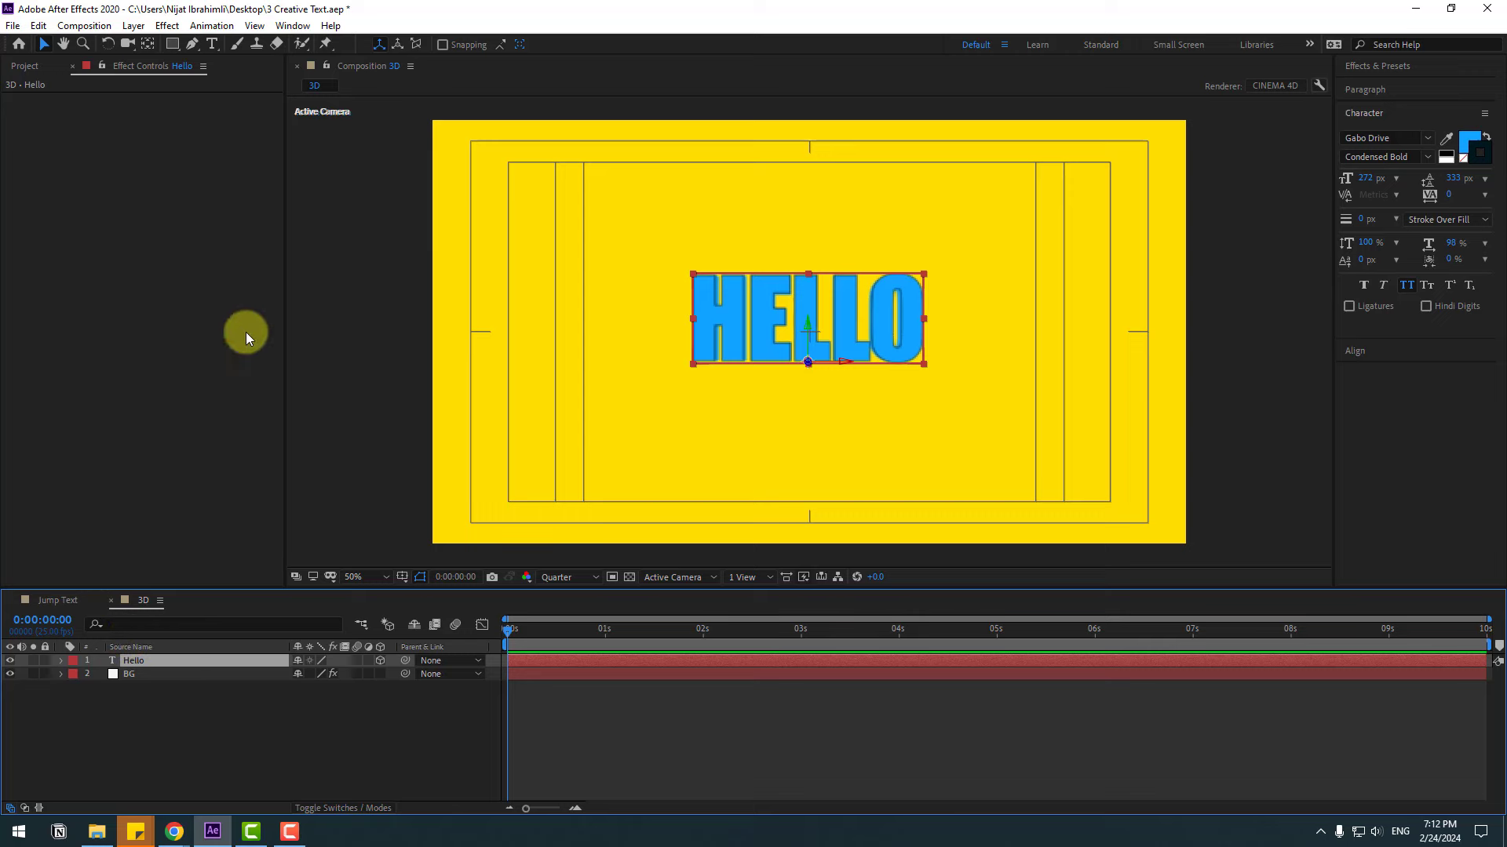
pyautogui.click(293, 25)
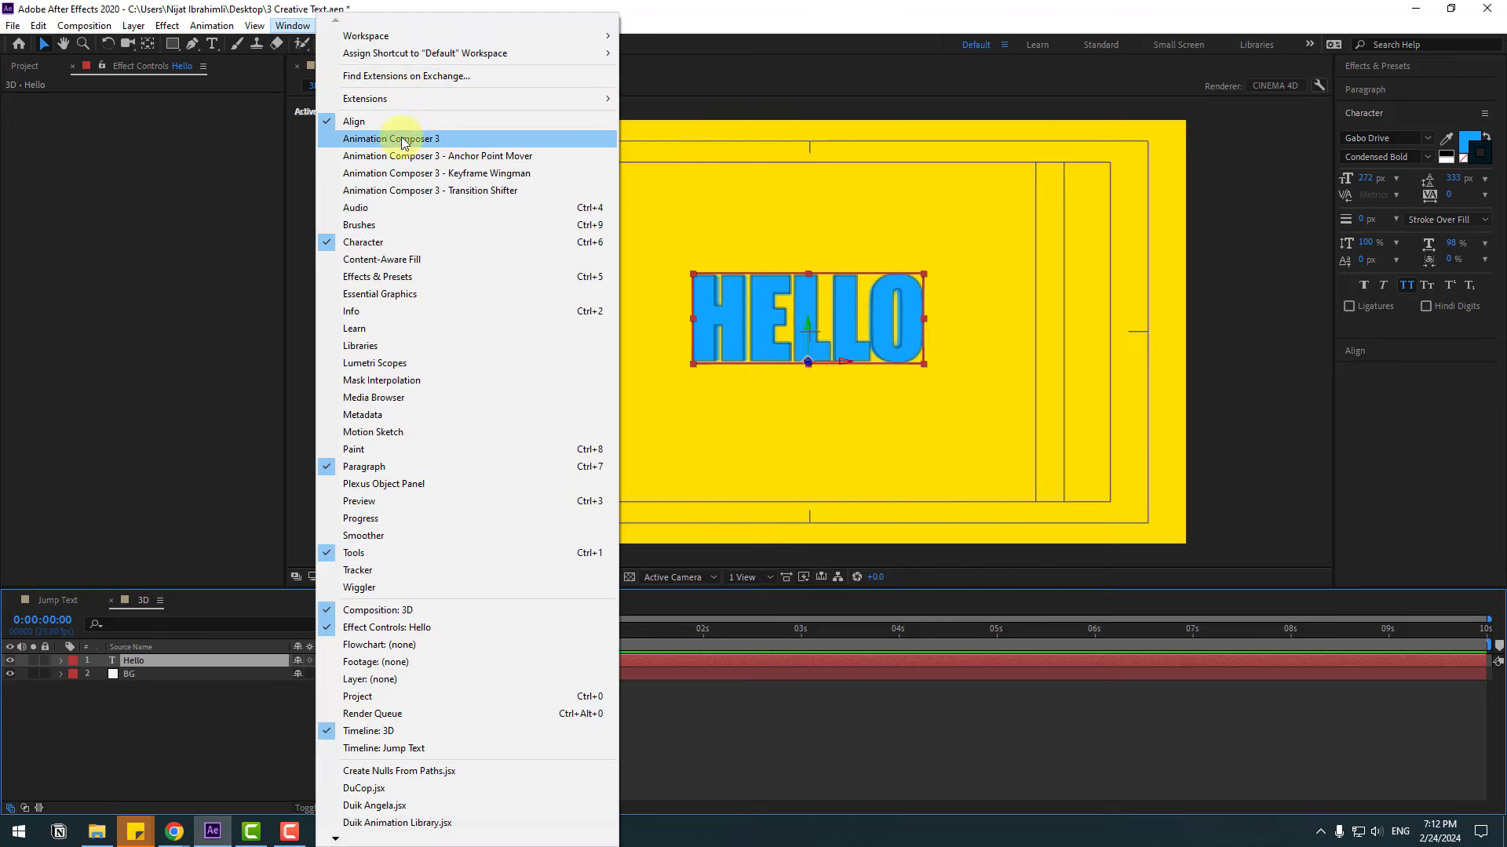
pyautogui.click(442, 141)
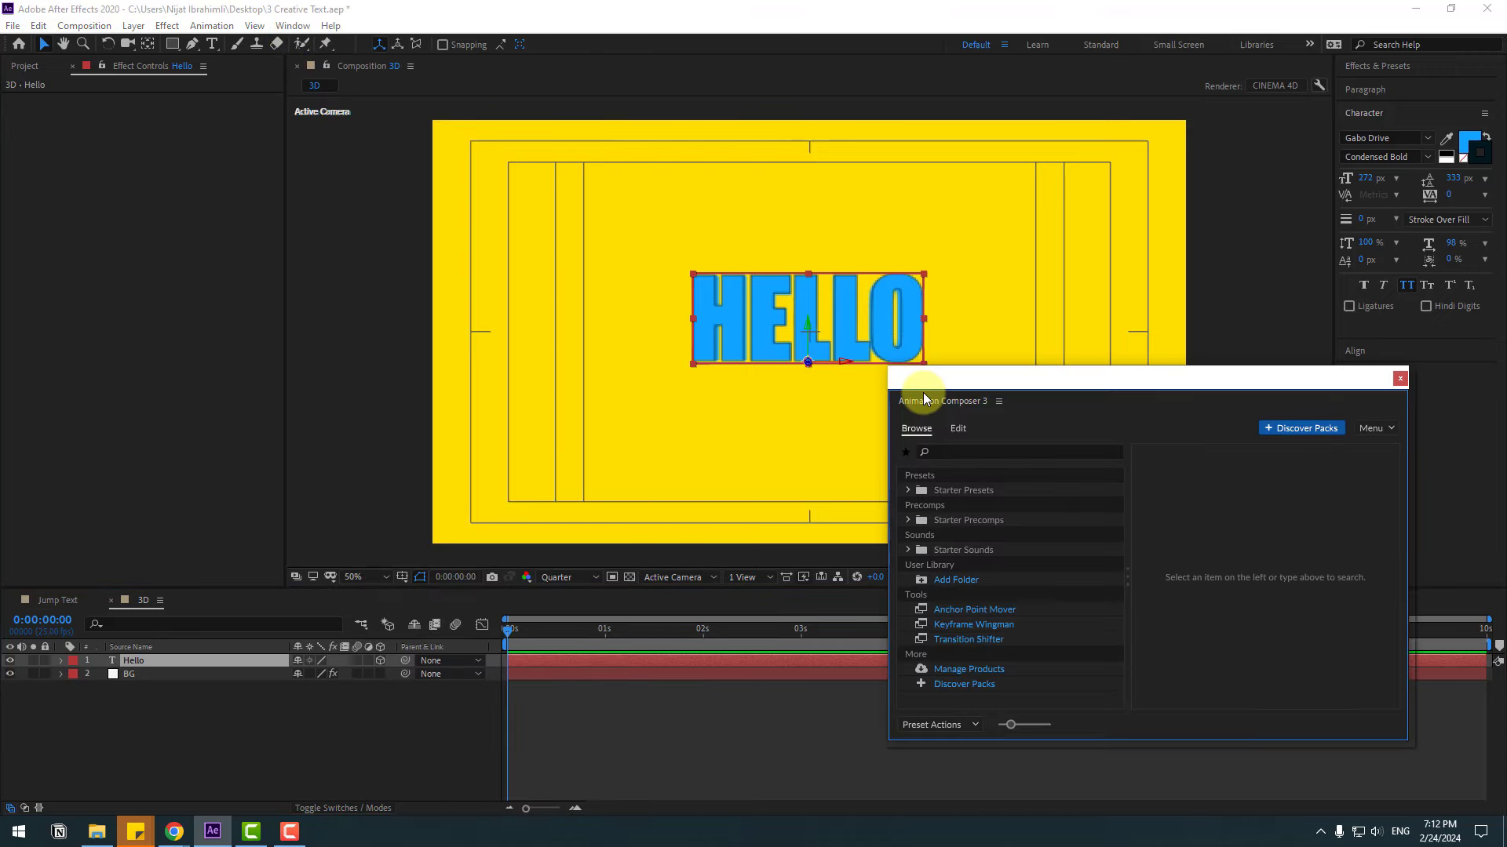
# Apply the Bottom variant of the Overshoot Position & Rotate preset for text-layer characters to Hello as an In animation
pyautogui.click(908, 491)
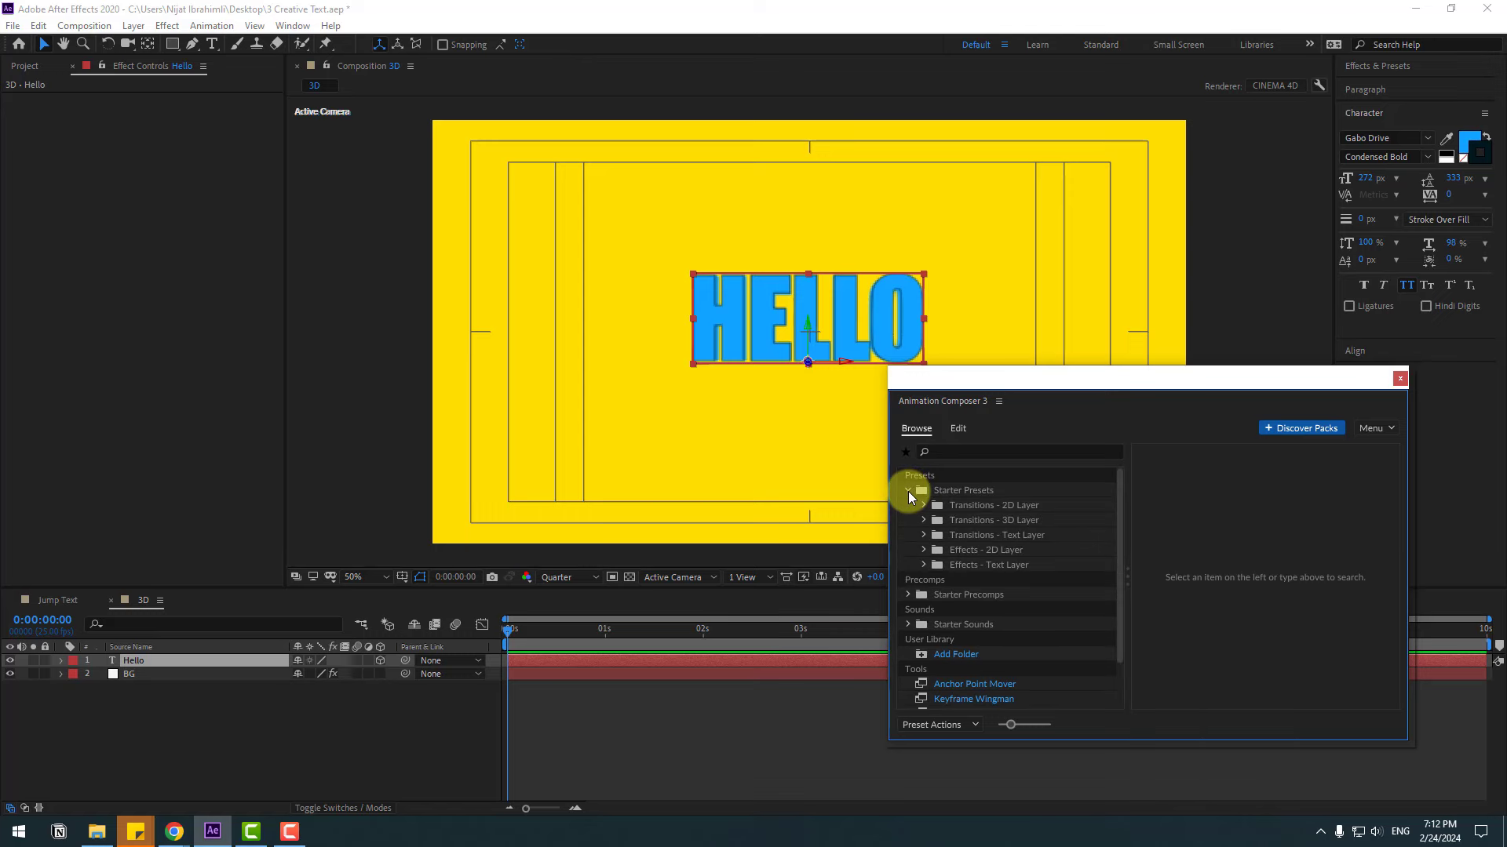
pyautogui.click(924, 535)
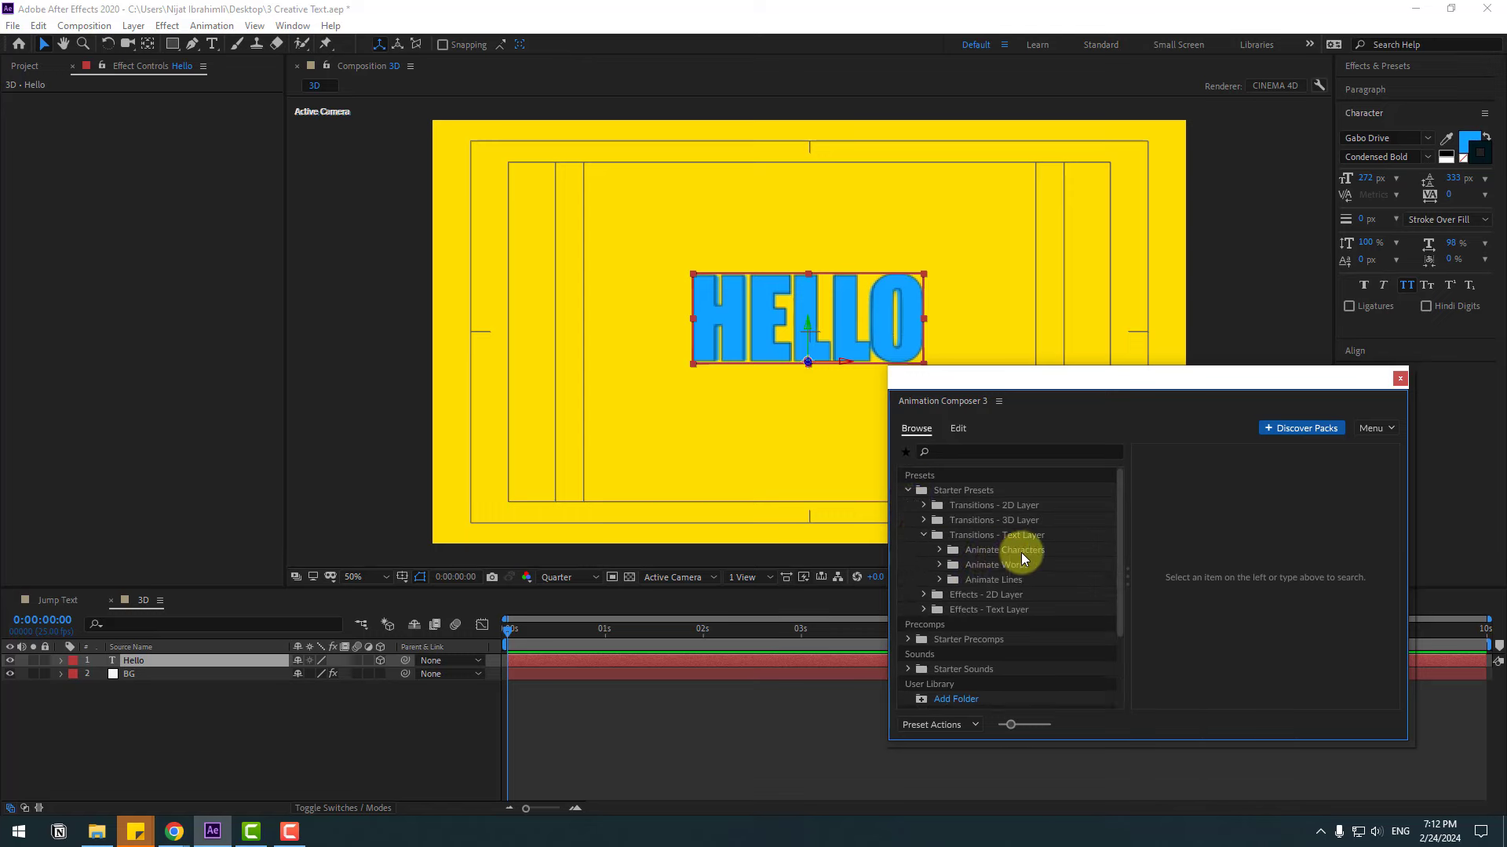
pyautogui.click(938, 550)
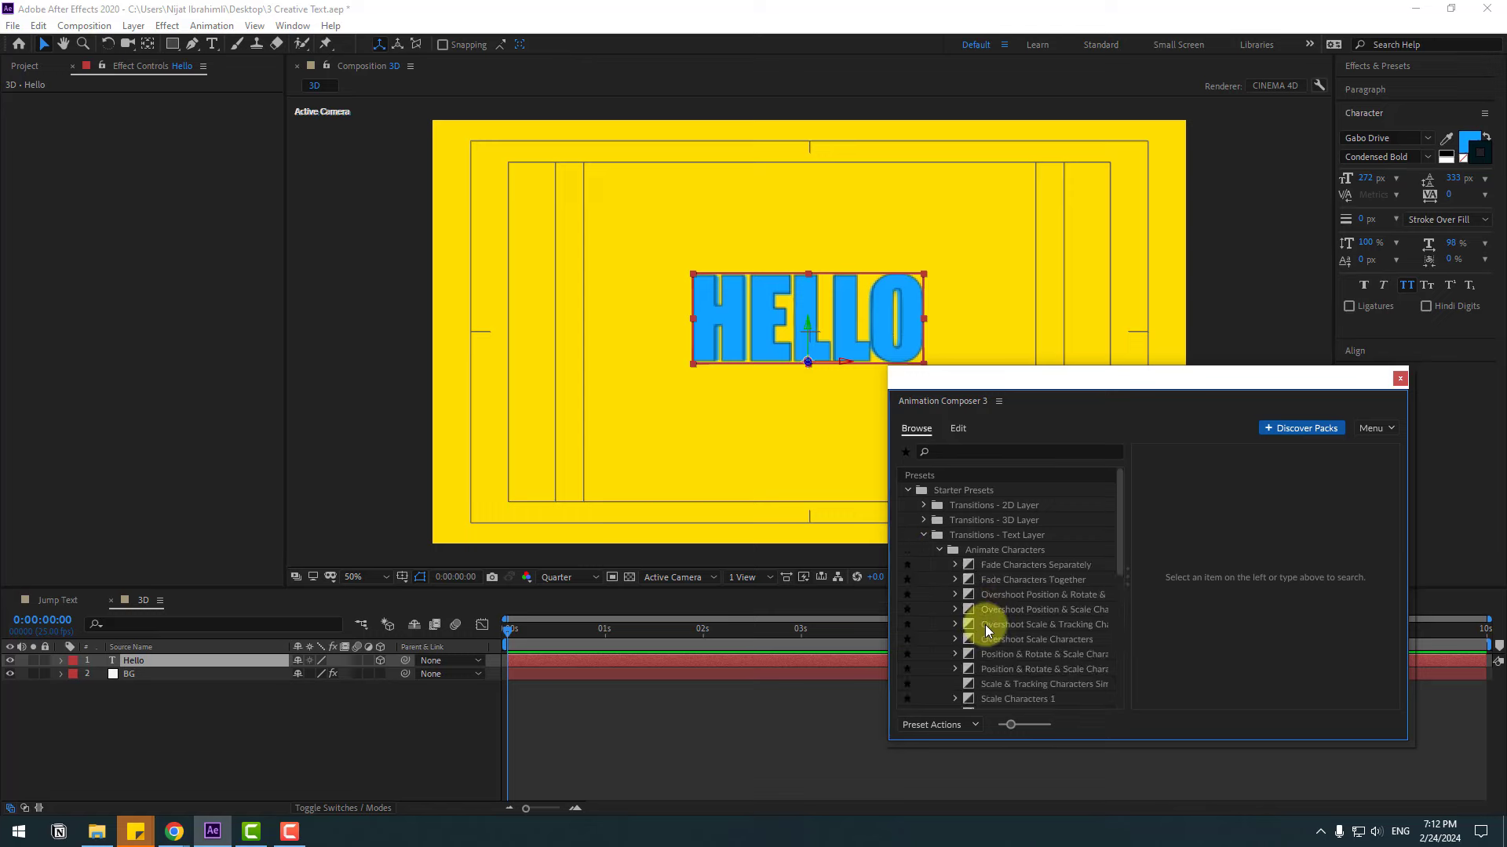
pyautogui.click(1006, 611)
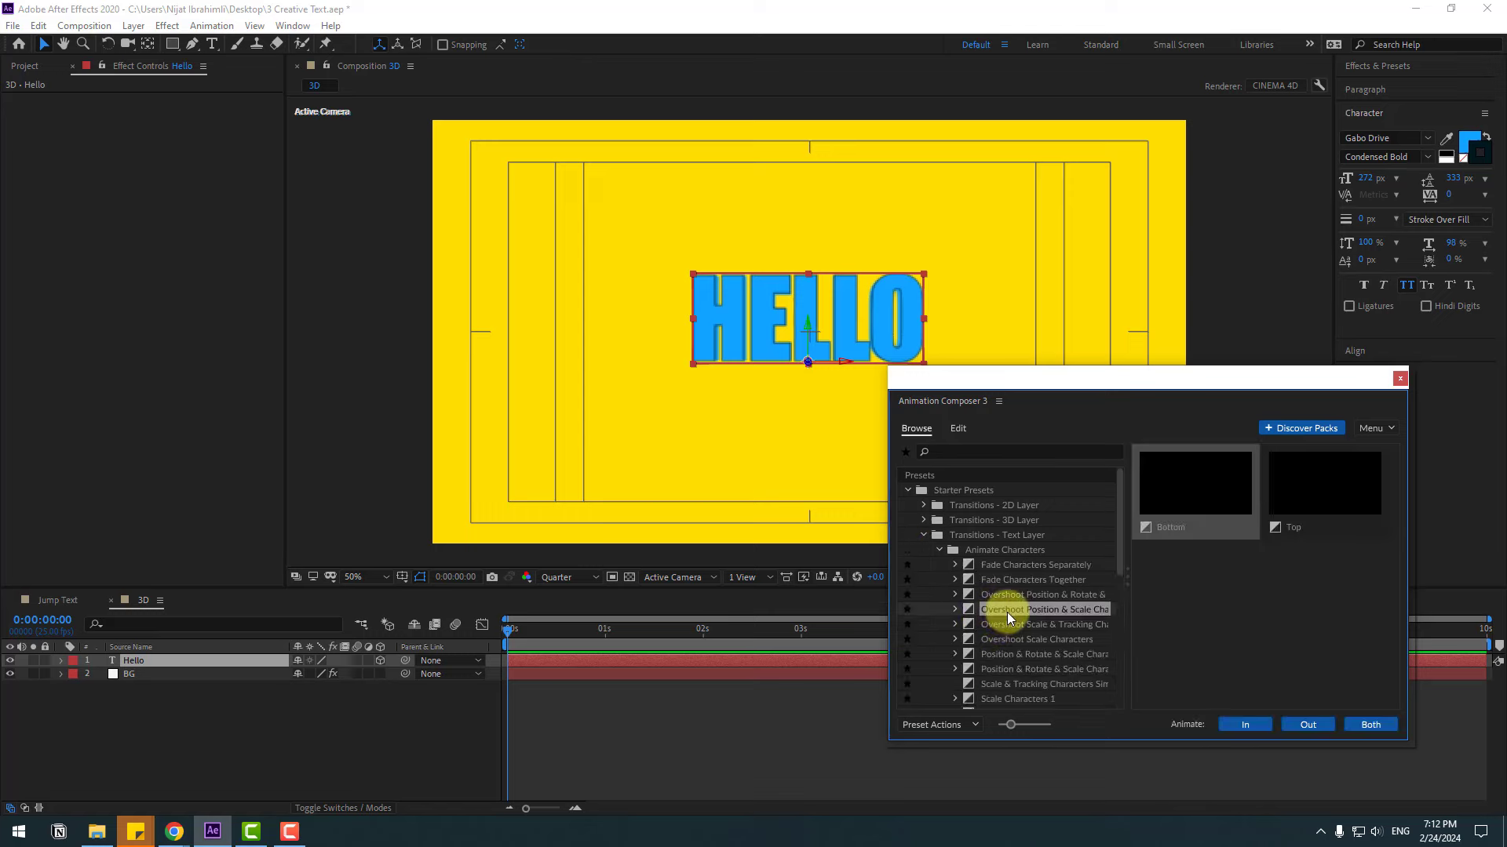
pyautogui.click(1006, 596)
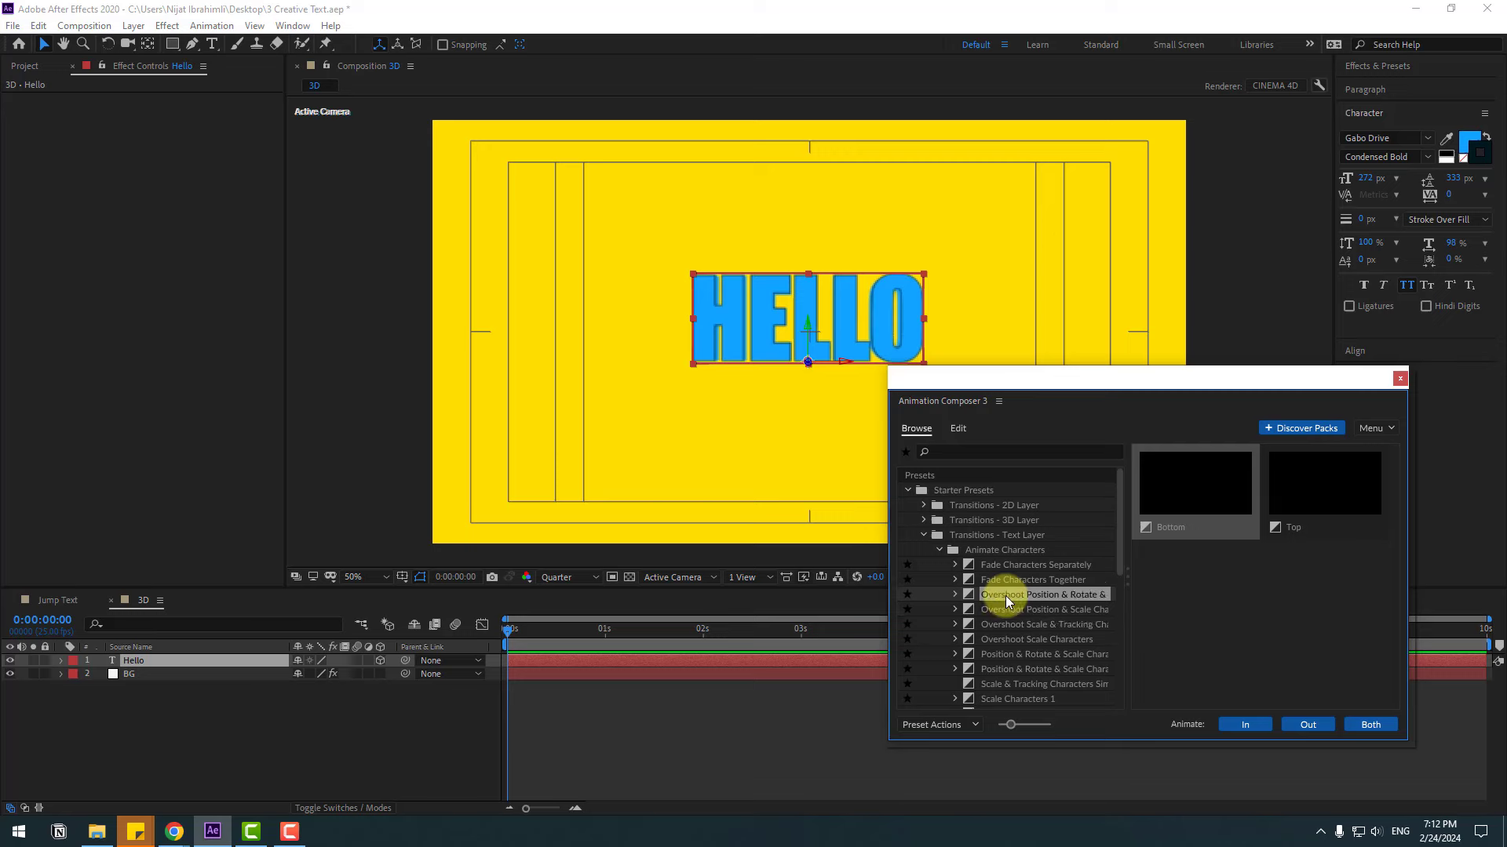
pyautogui.click(1248, 725)
# Preview the letter animation and lengthen it by moving the Hello layer's In marker to about 1.6 seconds
pyautogui.click(605, 724)
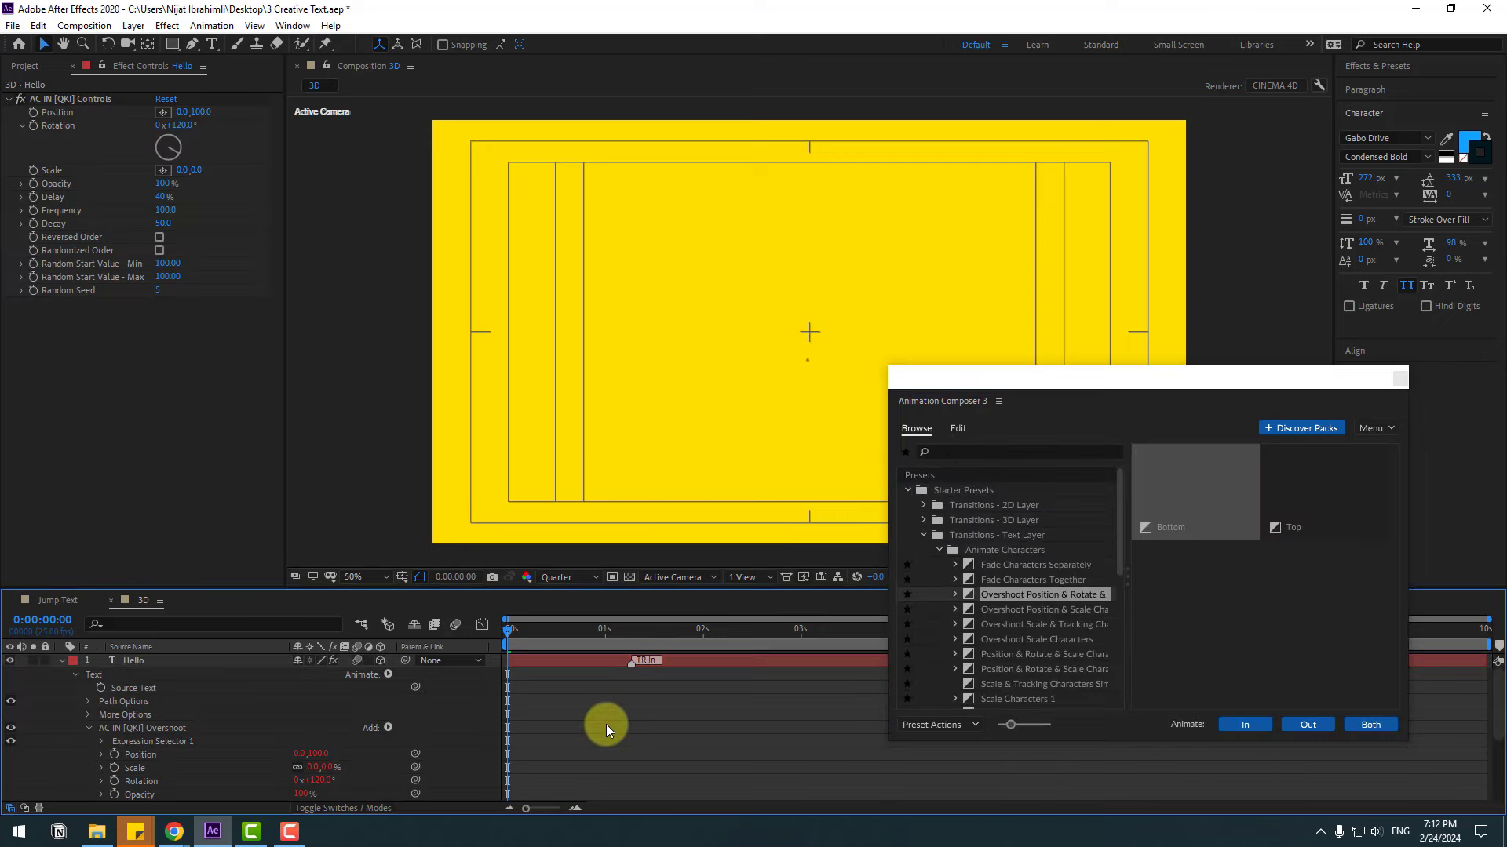
pyautogui.press('space')
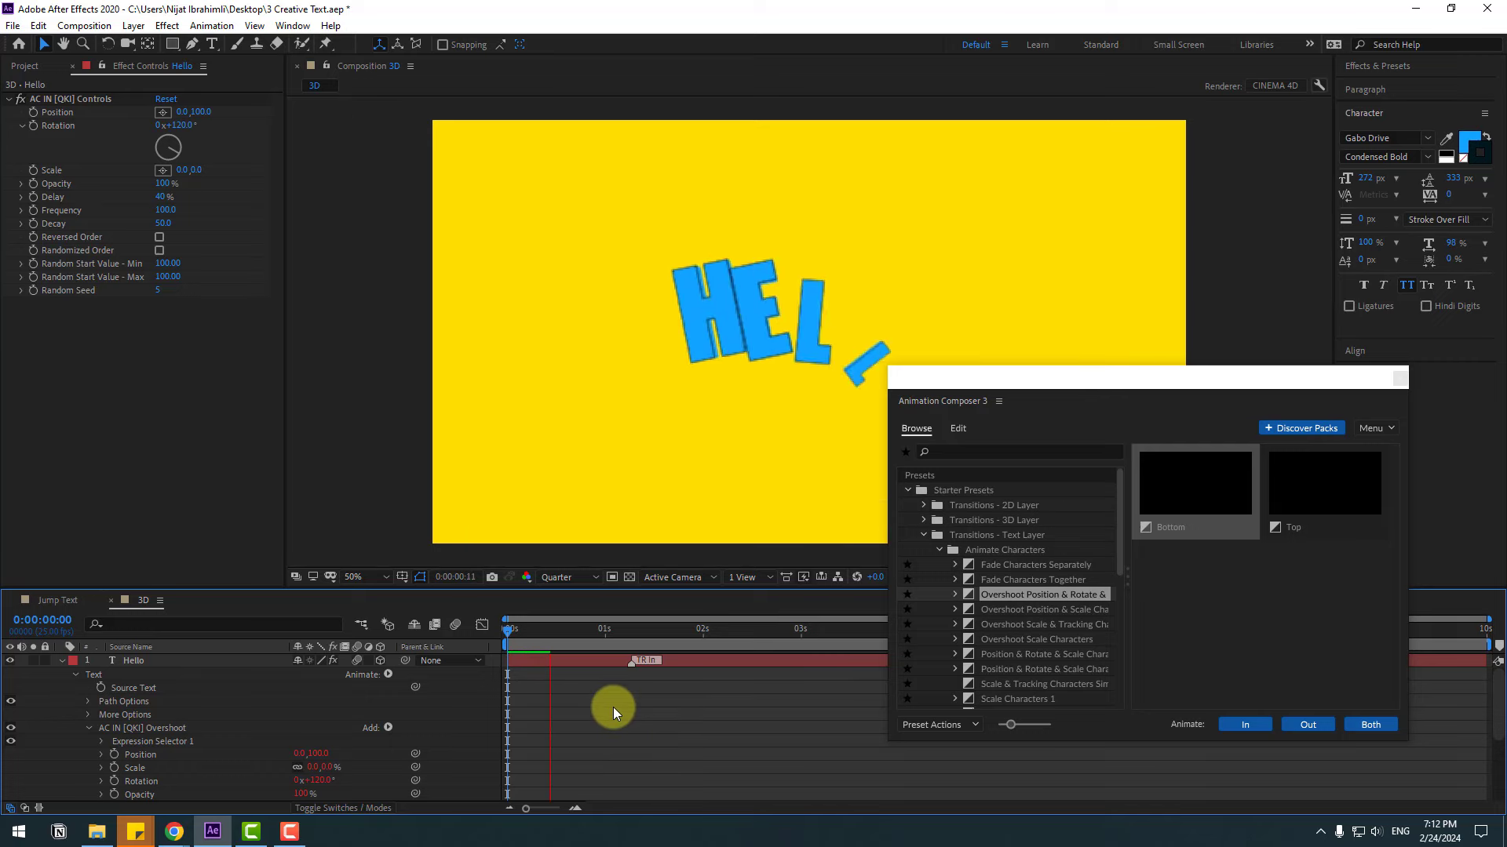
pyautogui.click(640, 634)
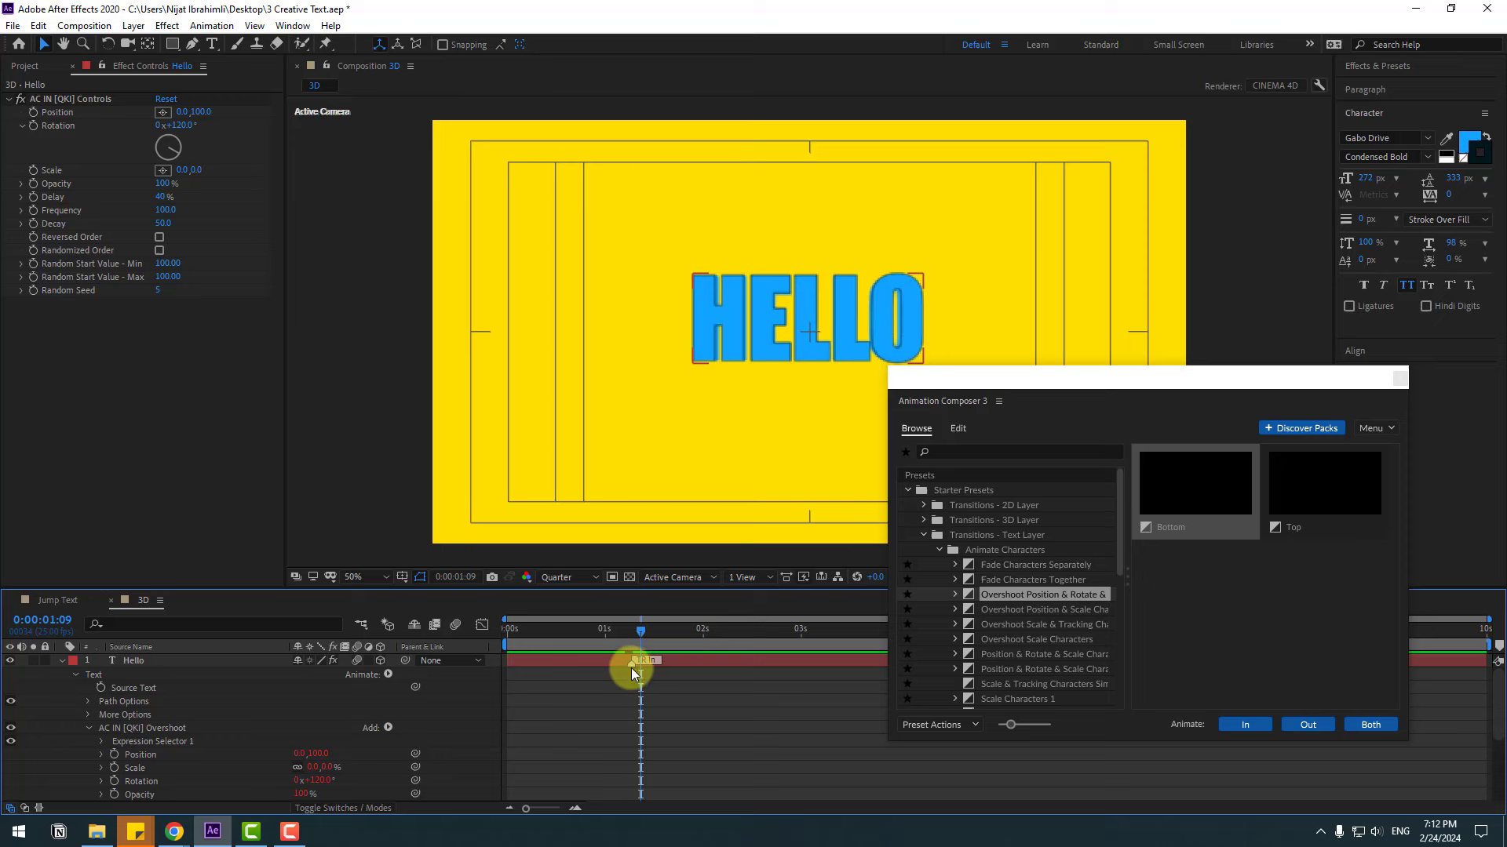
pyautogui.moveTo(632, 666); pyautogui.dragTo(668, 665)
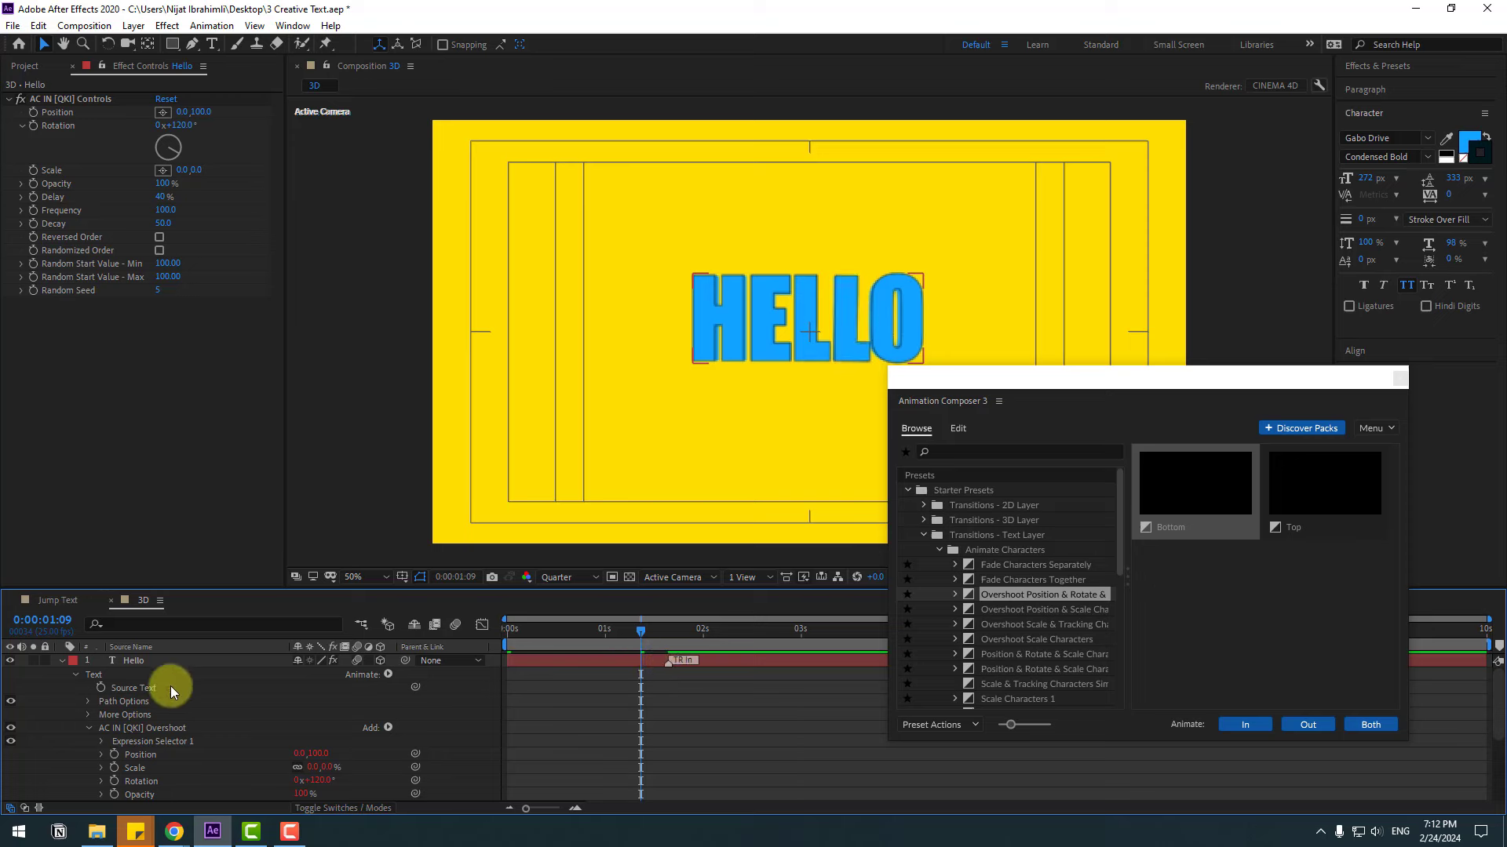
# Keyframe the Hello layer's Y Rotation at 0:00:01:09 and set it to 150° at 0:00:00:13
pyautogui.click(130, 662)
pyautogui.press('r')
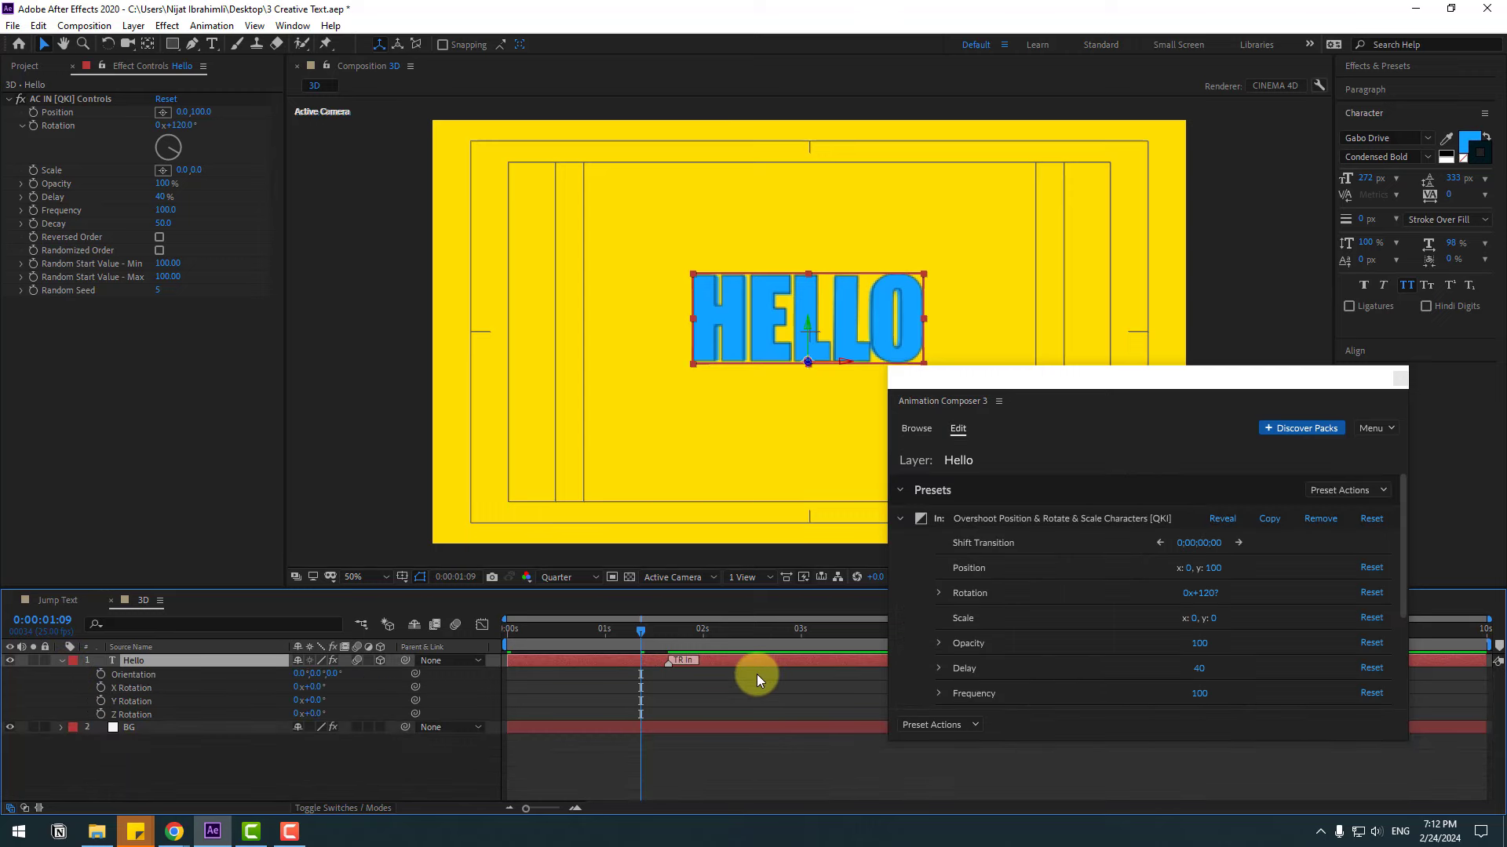
pyautogui.click(100, 701)
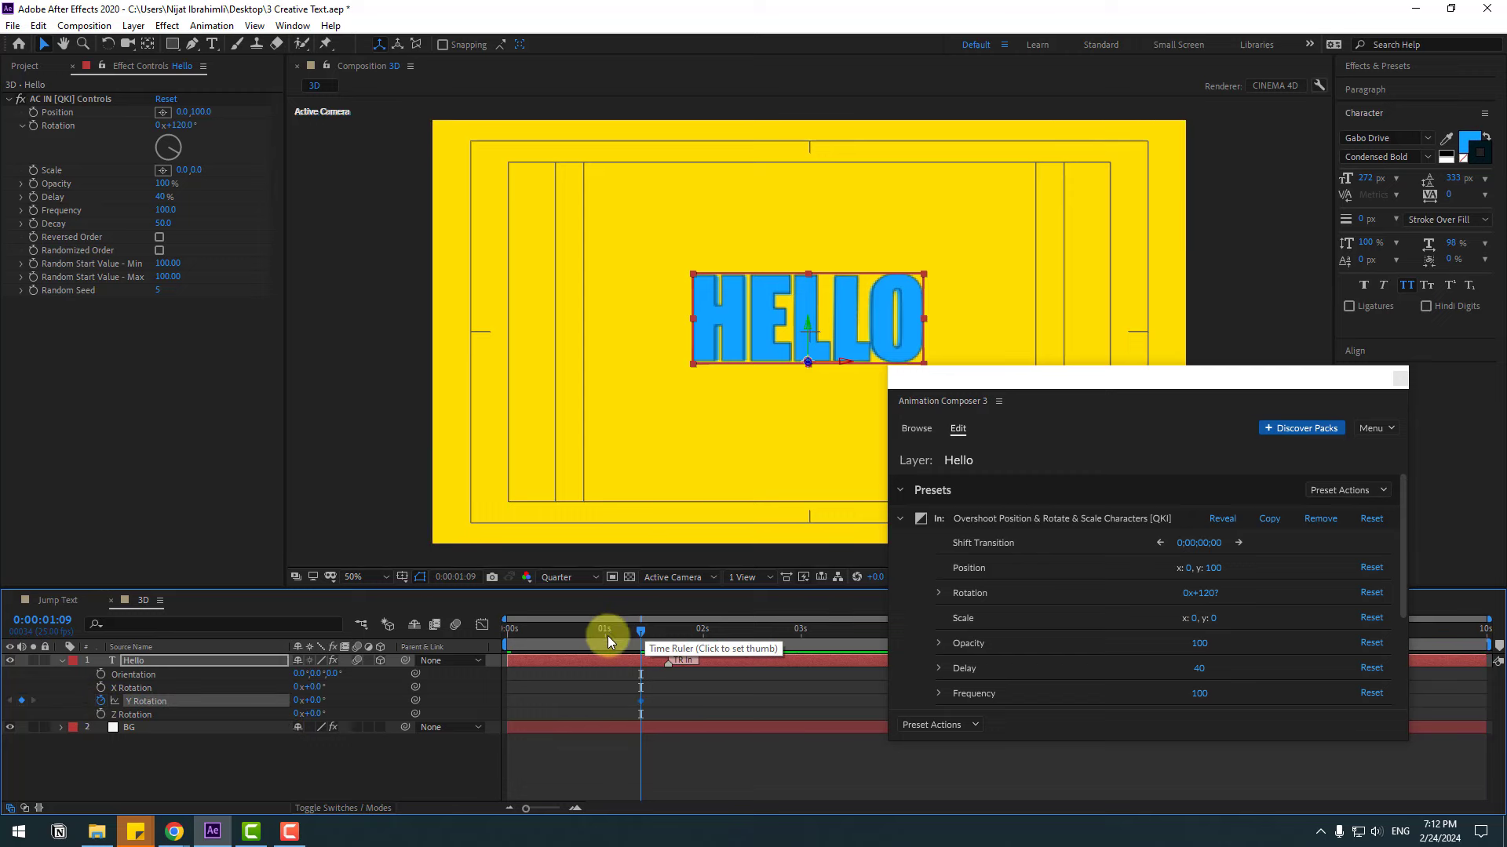
pyautogui.click(557, 632)
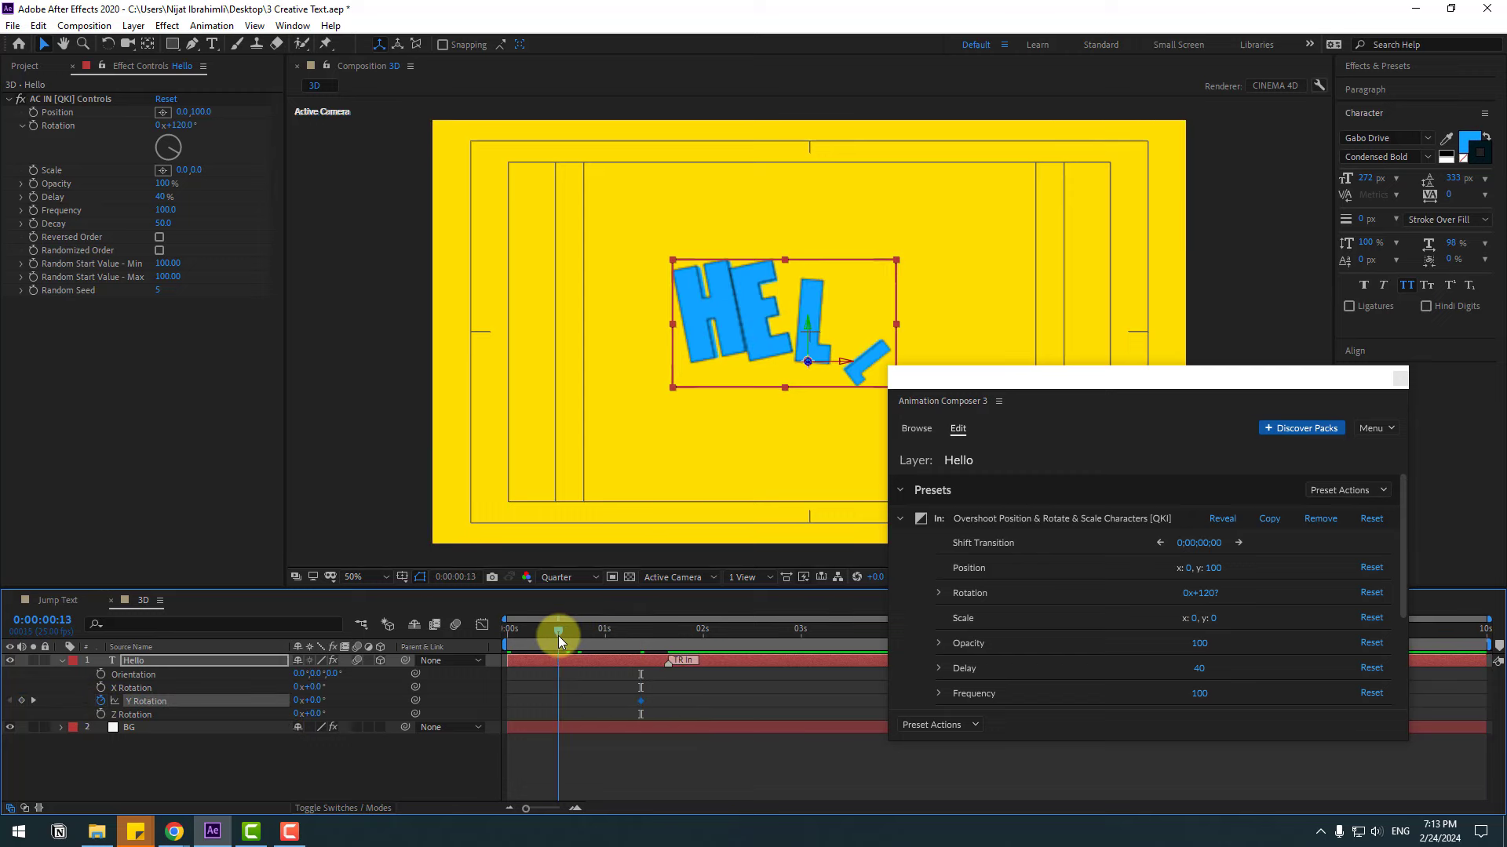
pyautogui.moveTo(323, 702); pyautogui.dragTo(411, 743)
pyautogui.click(333, 704)
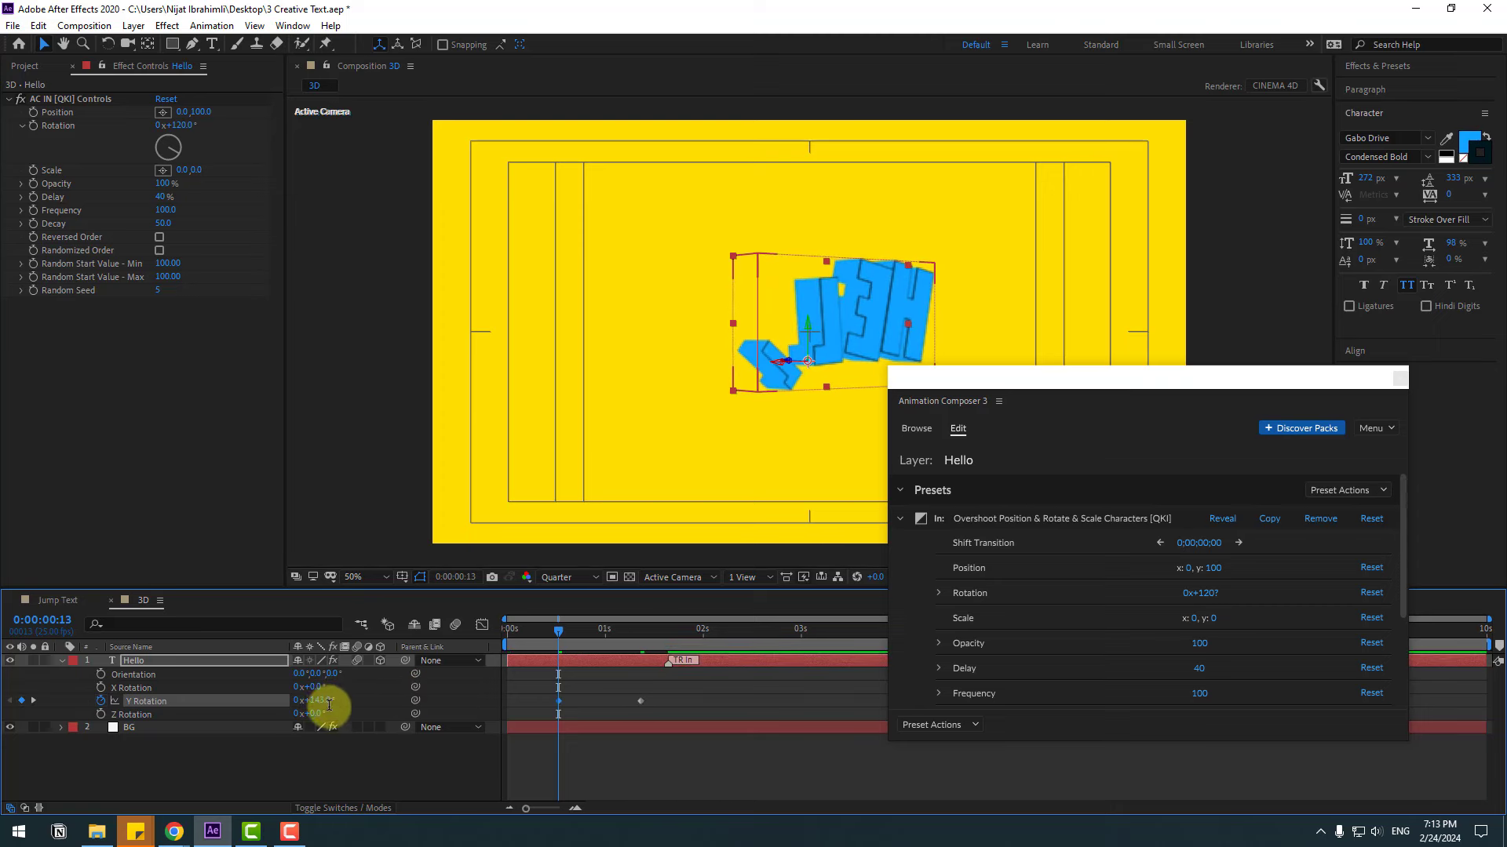
pyautogui.write('150')
pyautogui.press('Return')
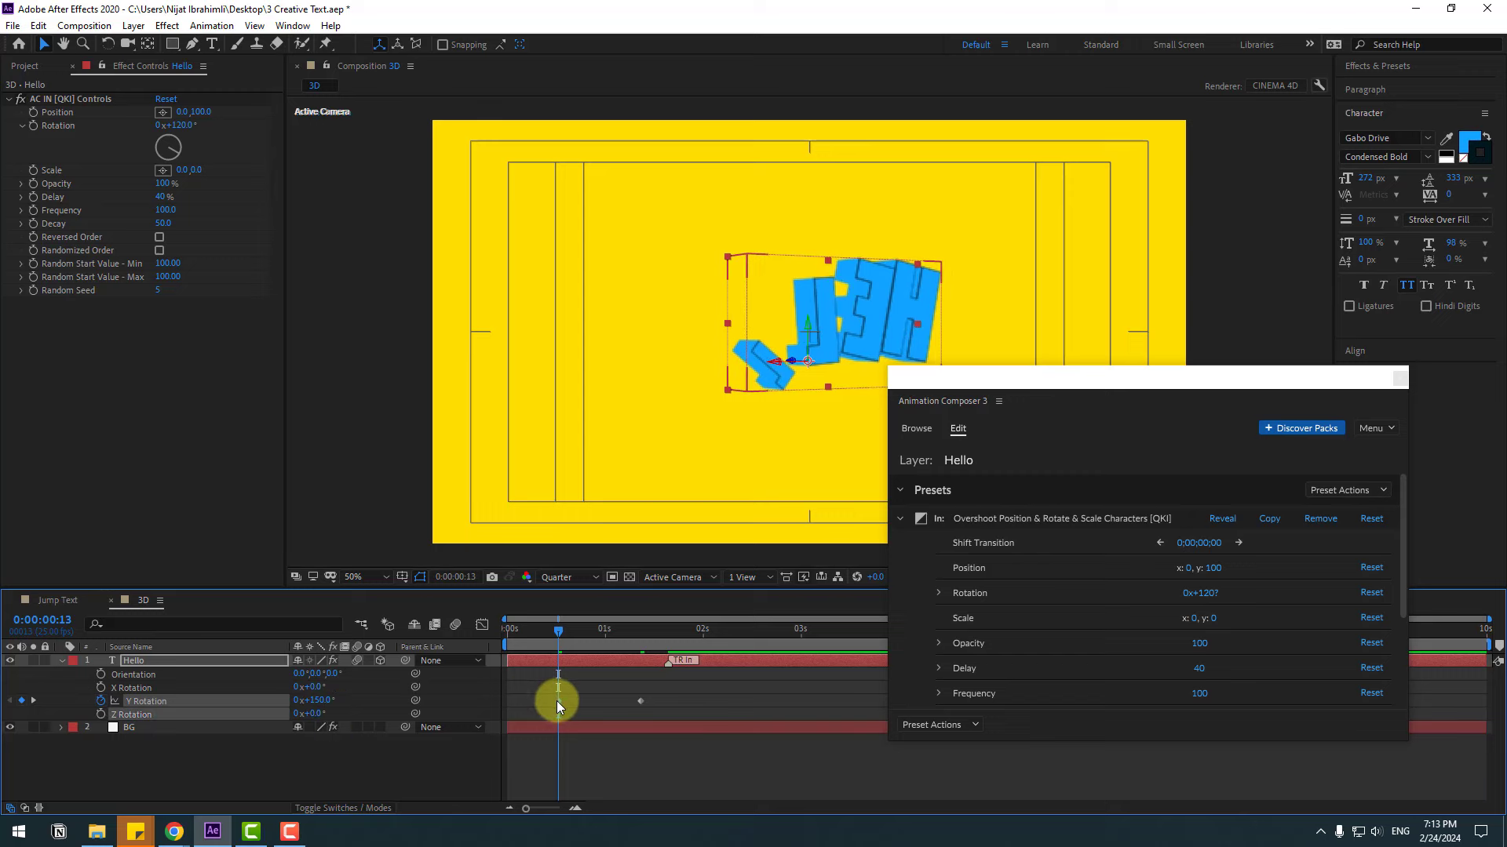
# Move the 150° Y Rotation keyframe to the start of the composition and apply Easy Ease to the rotation keyframes
pyautogui.moveTo(558, 700); pyautogui.dragTo(505, 701)
pyautogui.rightClick(507, 700)
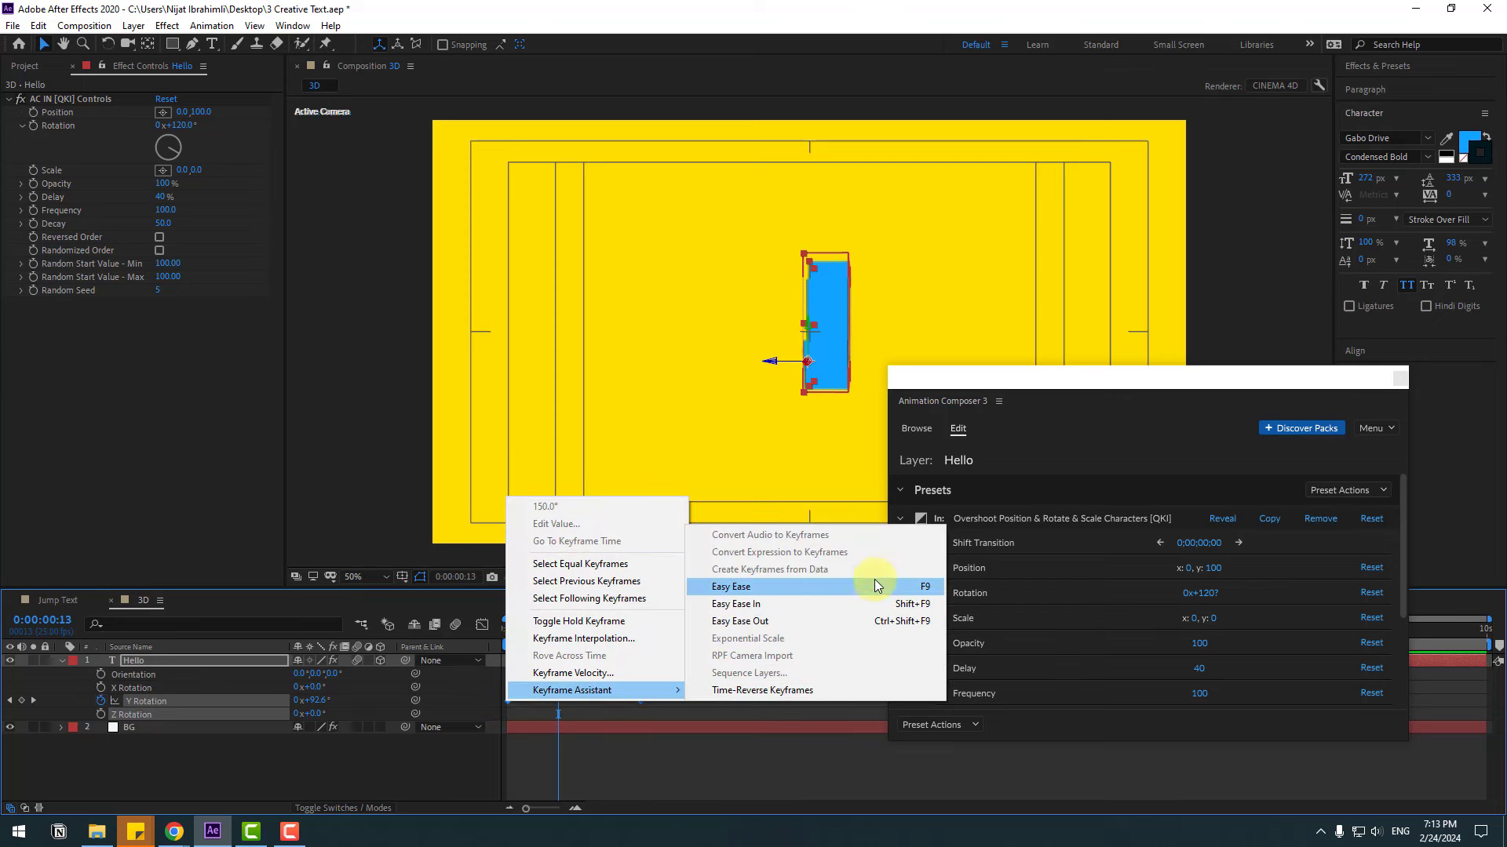
pyautogui.click(896, 585)
# Shorten the work area to end at about 2.5 seconds and preview the rotating text
pyautogui.moveTo(612, 641); pyautogui.dragTo(752, 643)
pyautogui.click(797, 760)
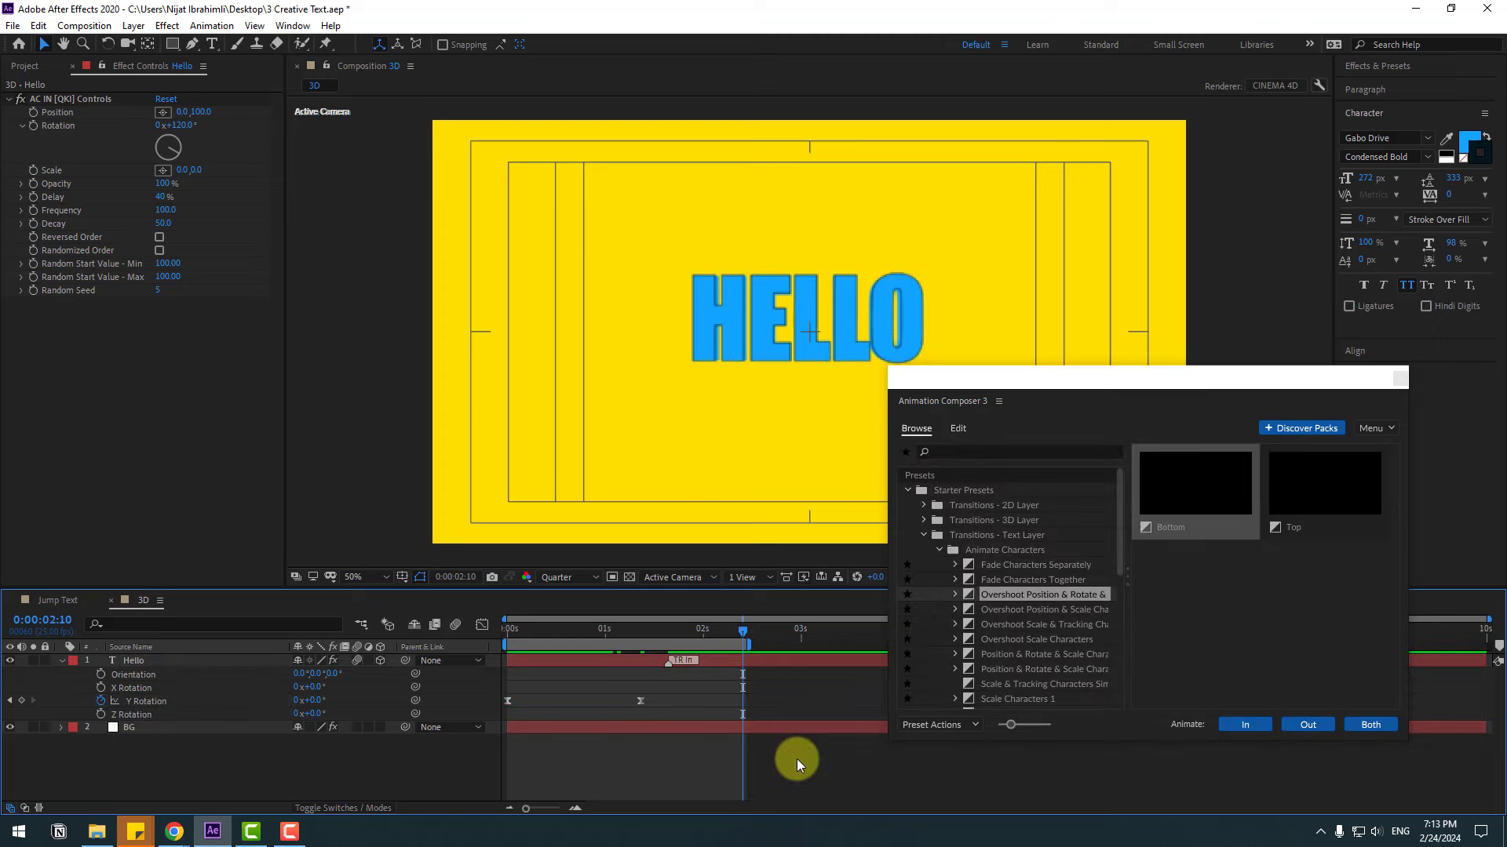
pyautogui.press('space')
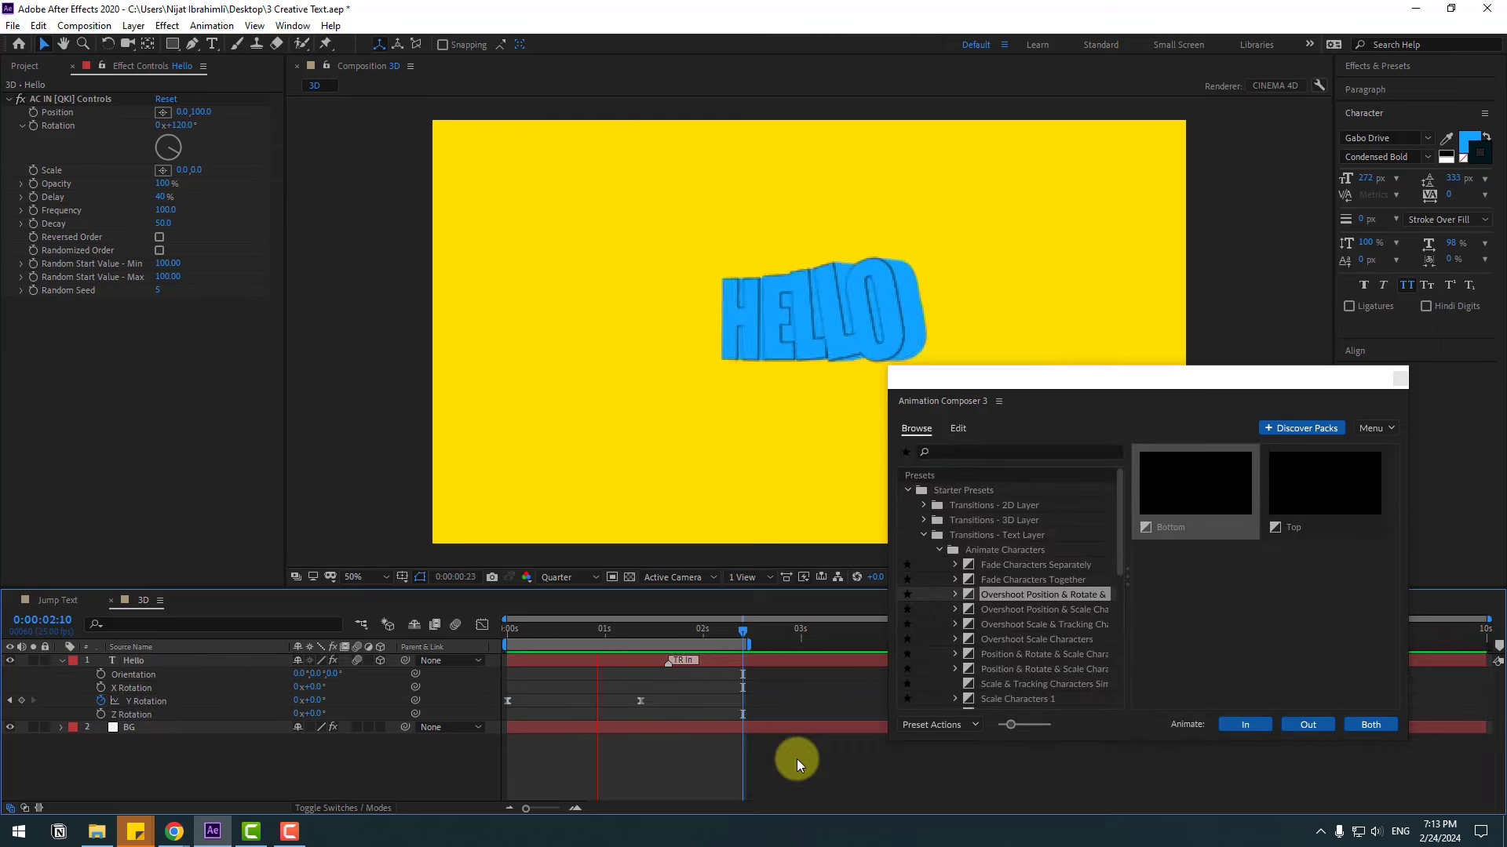
# Move the Hello layer's In marker back to about 1.2 seconds and preview the faster letter animation
pyautogui.click(671, 671)
pyautogui.moveTo(667, 664); pyautogui.dragTo(621, 664)
pyautogui.press('space')
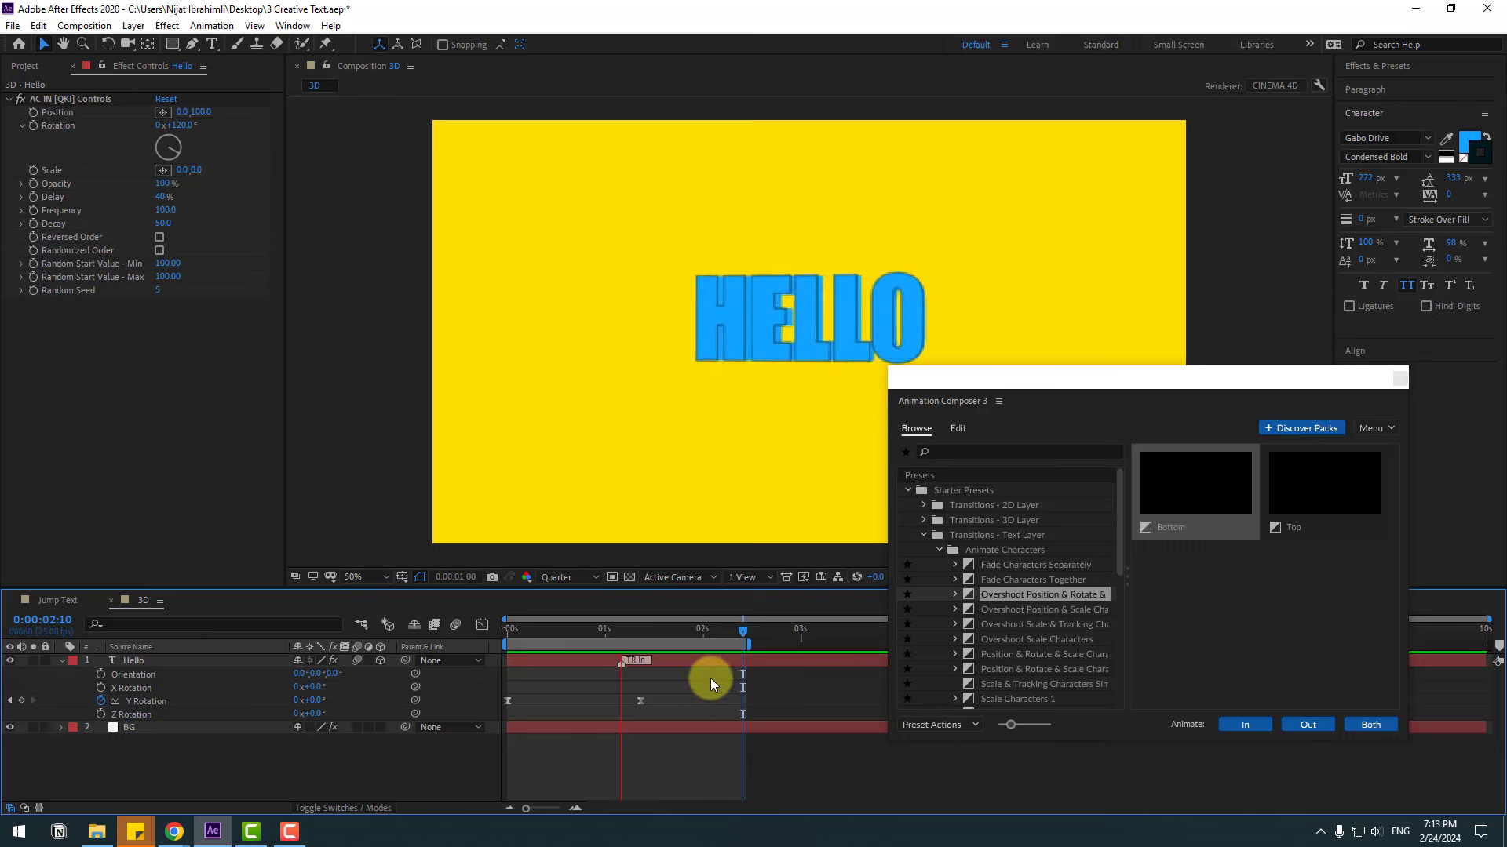
pyautogui.press('space')
# Lengthen the ease handles of both Y Rotation keyframes in the speed graph to sharpen the mid-move peak, and preview the motion
pyautogui.click(639, 702)
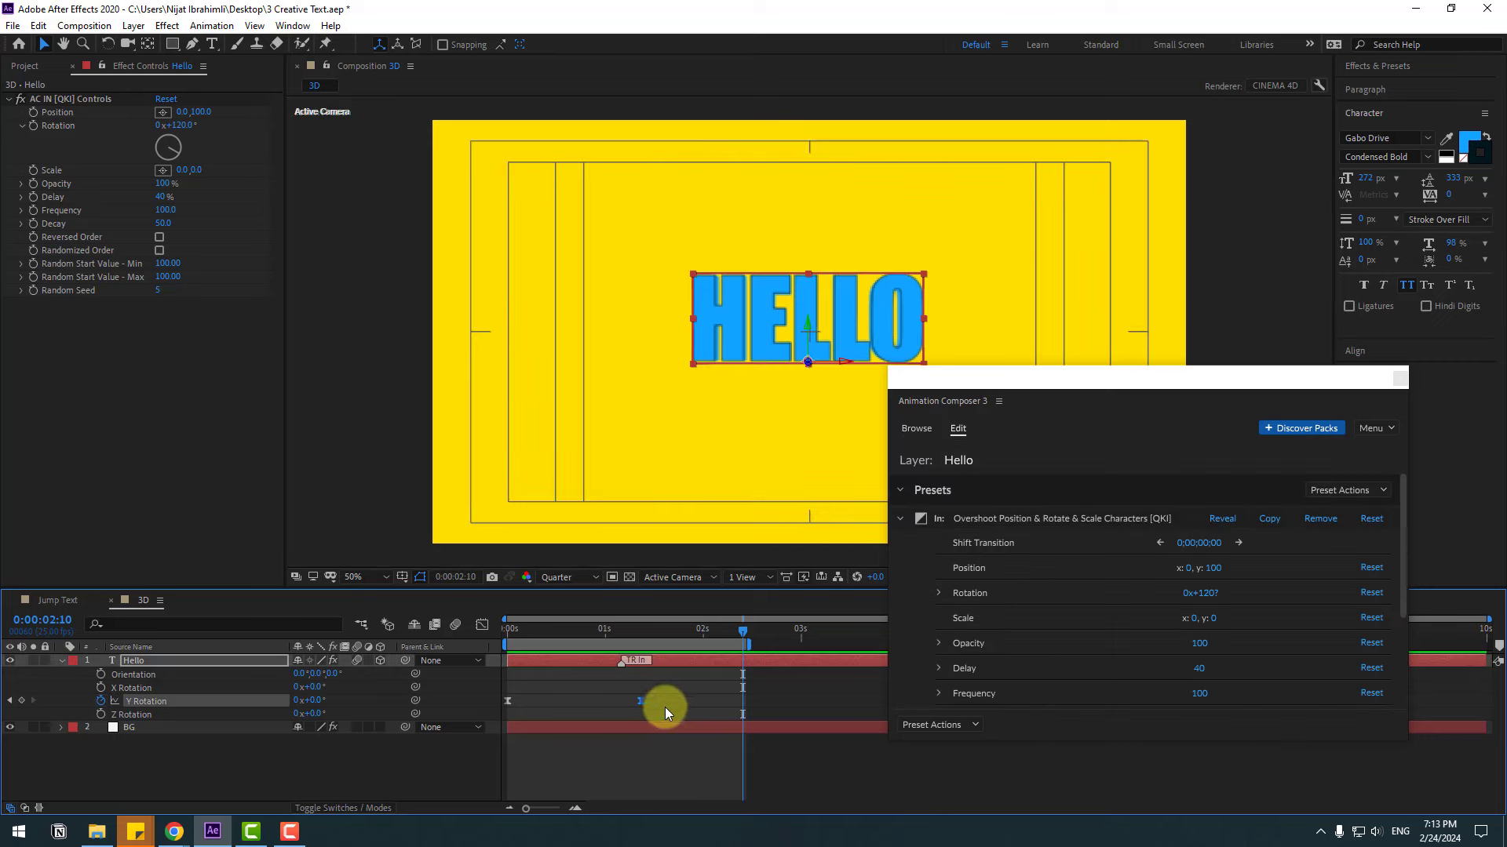
pyautogui.click(481, 625)
pyautogui.click(510, 633)
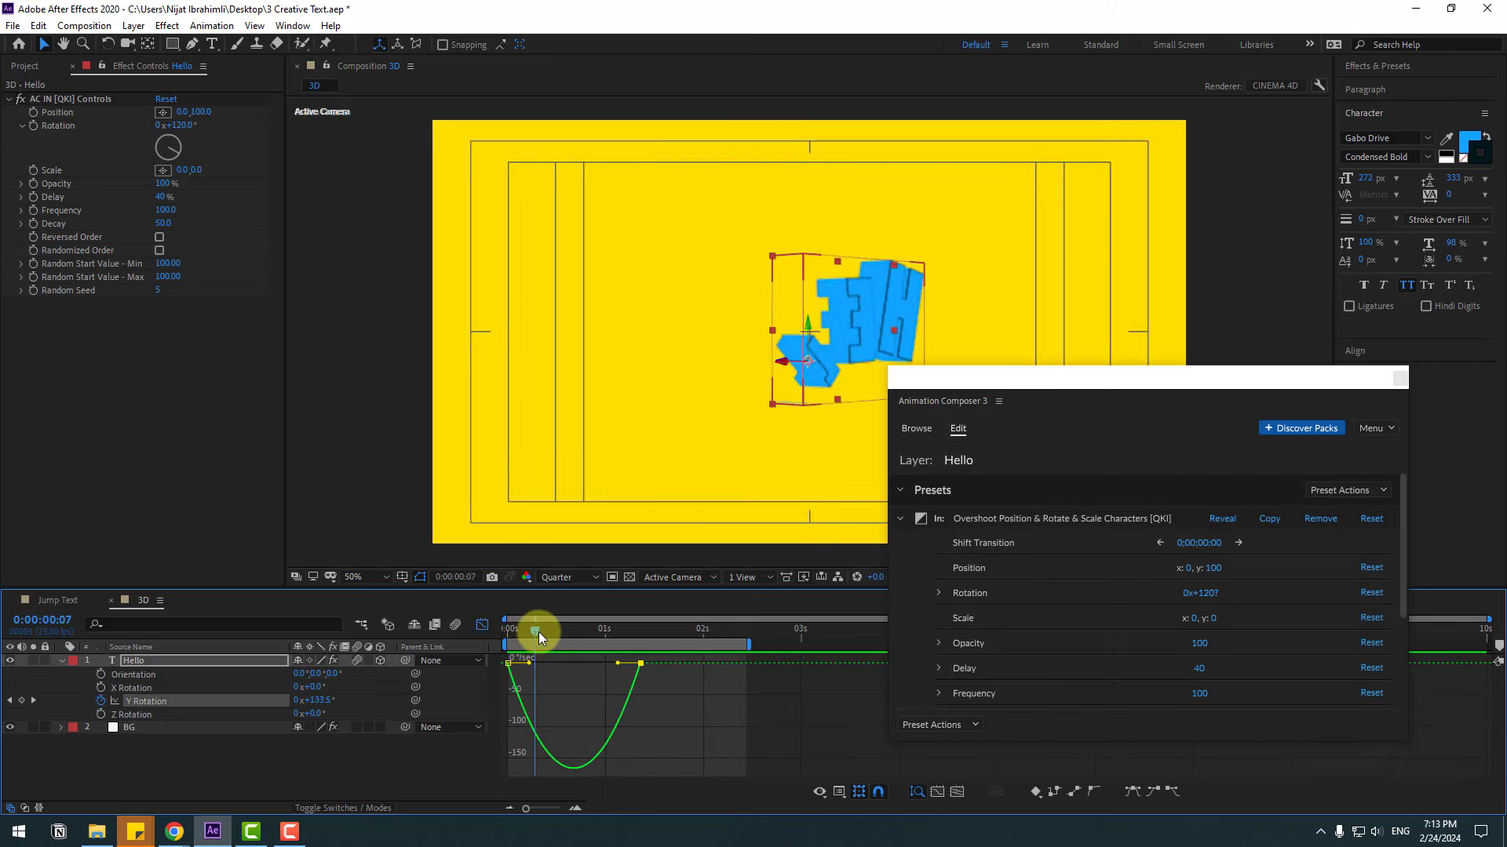
pyautogui.moveTo(538, 632); pyautogui.dragTo(547, 667)
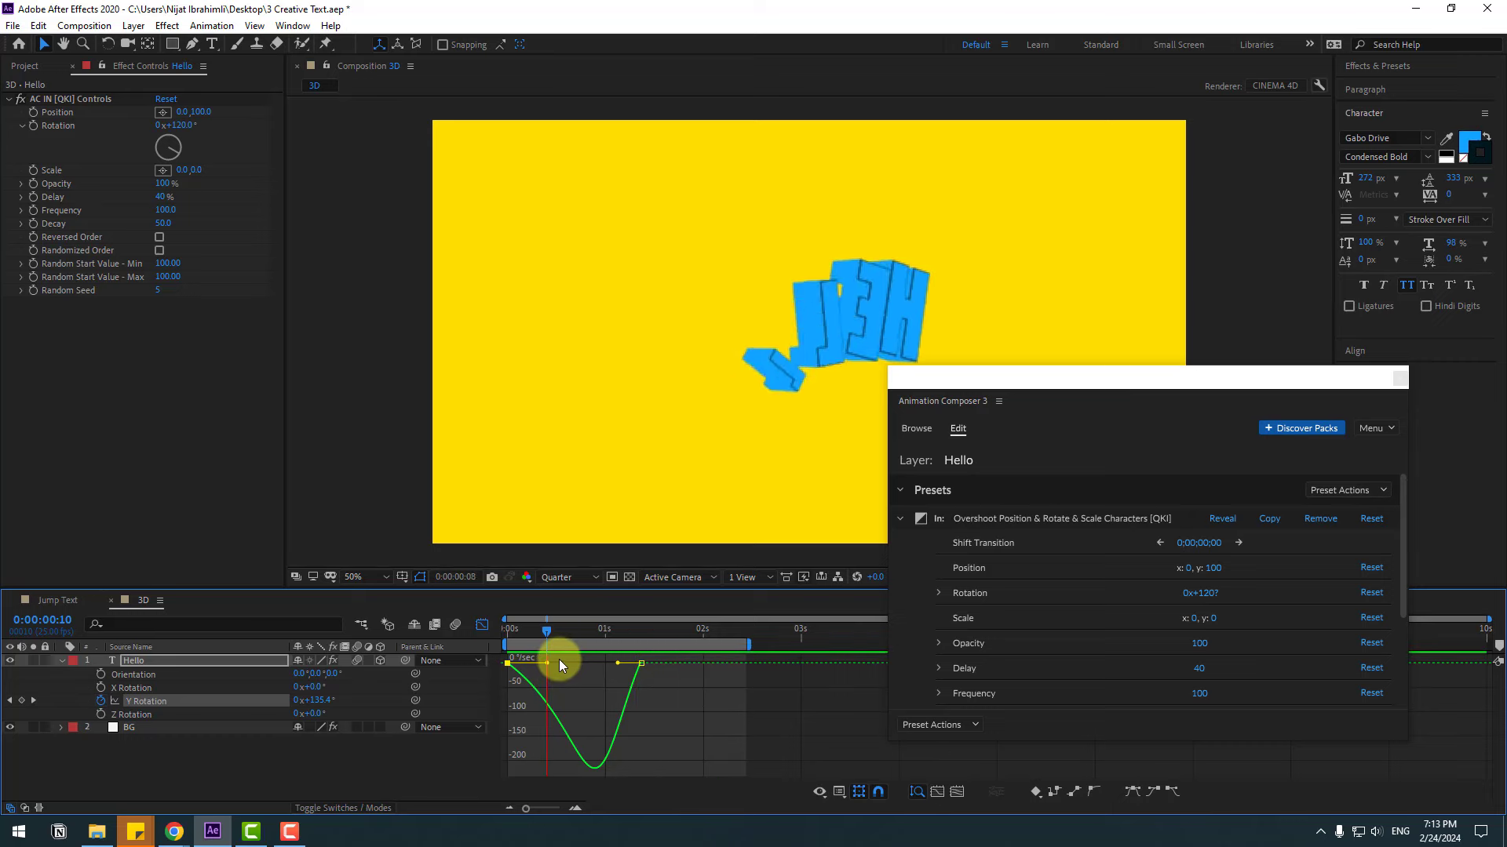
pyautogui.press('space')
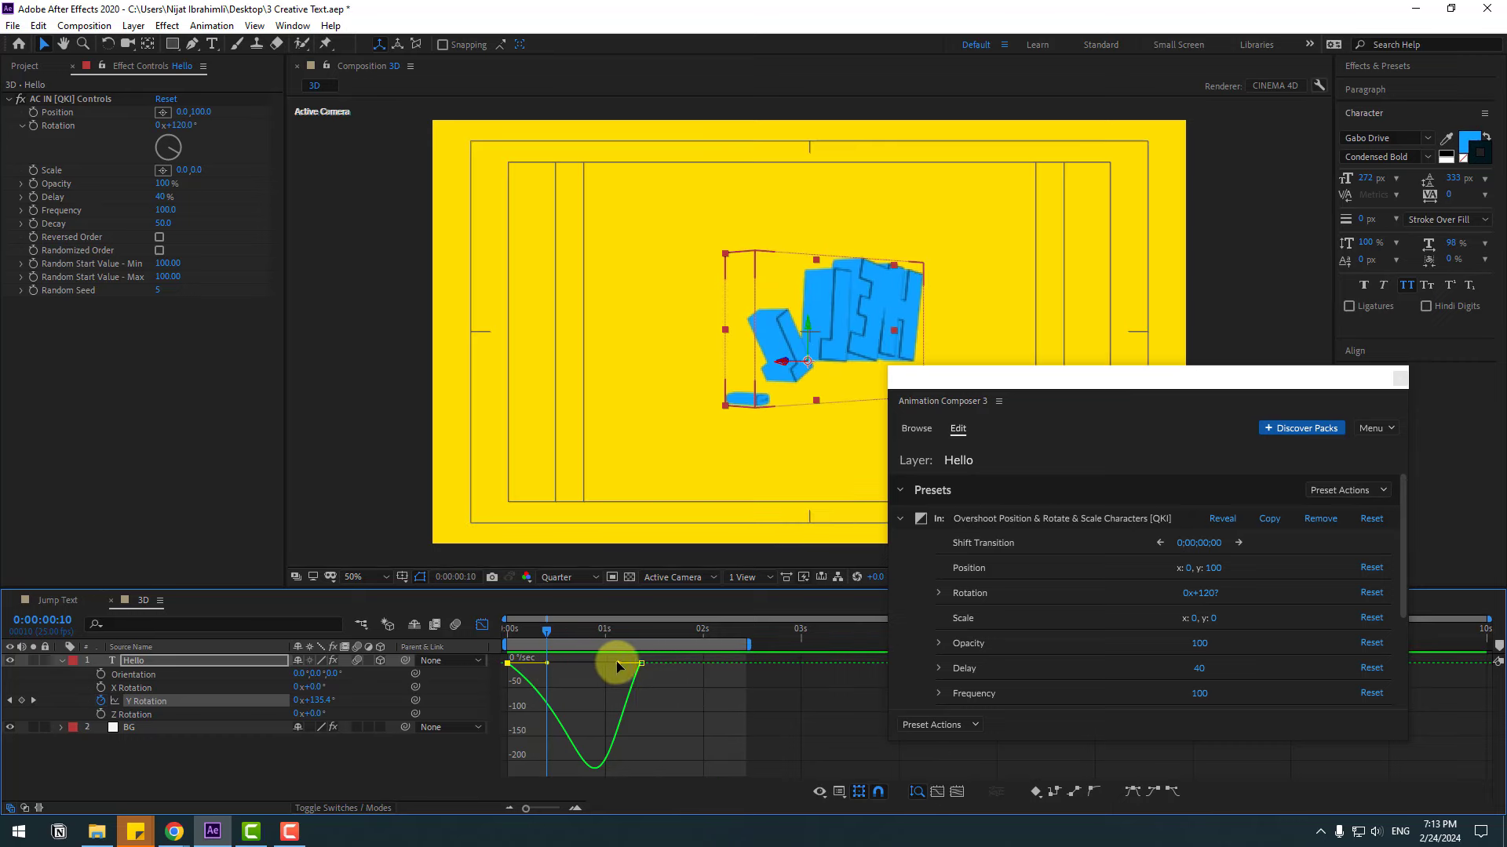
pyautogui.moveTo(618, 666); pyautogui.dragTo(599, 661)
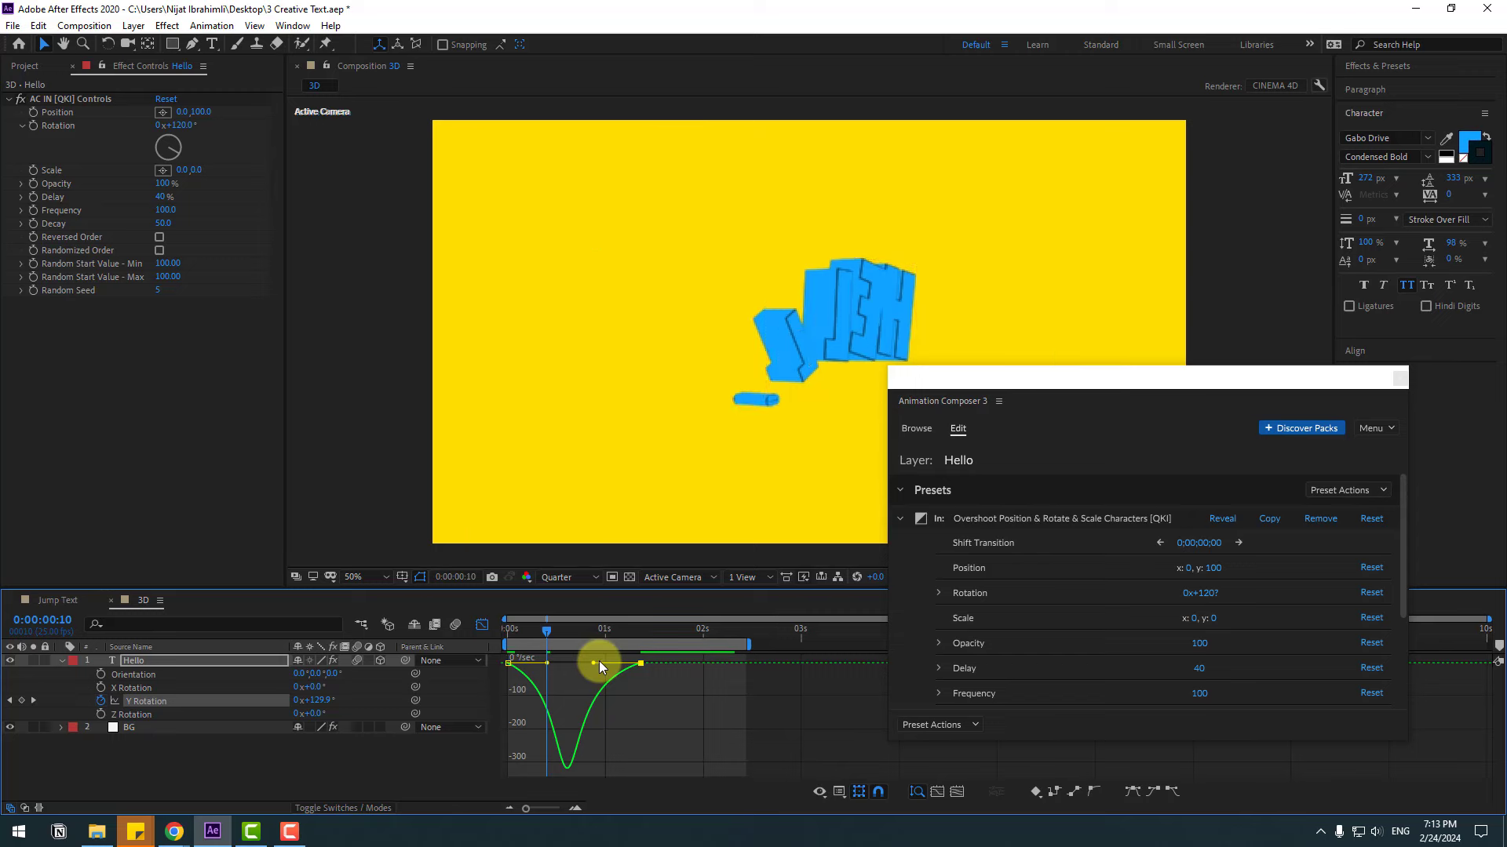
pyautogui.press('space')
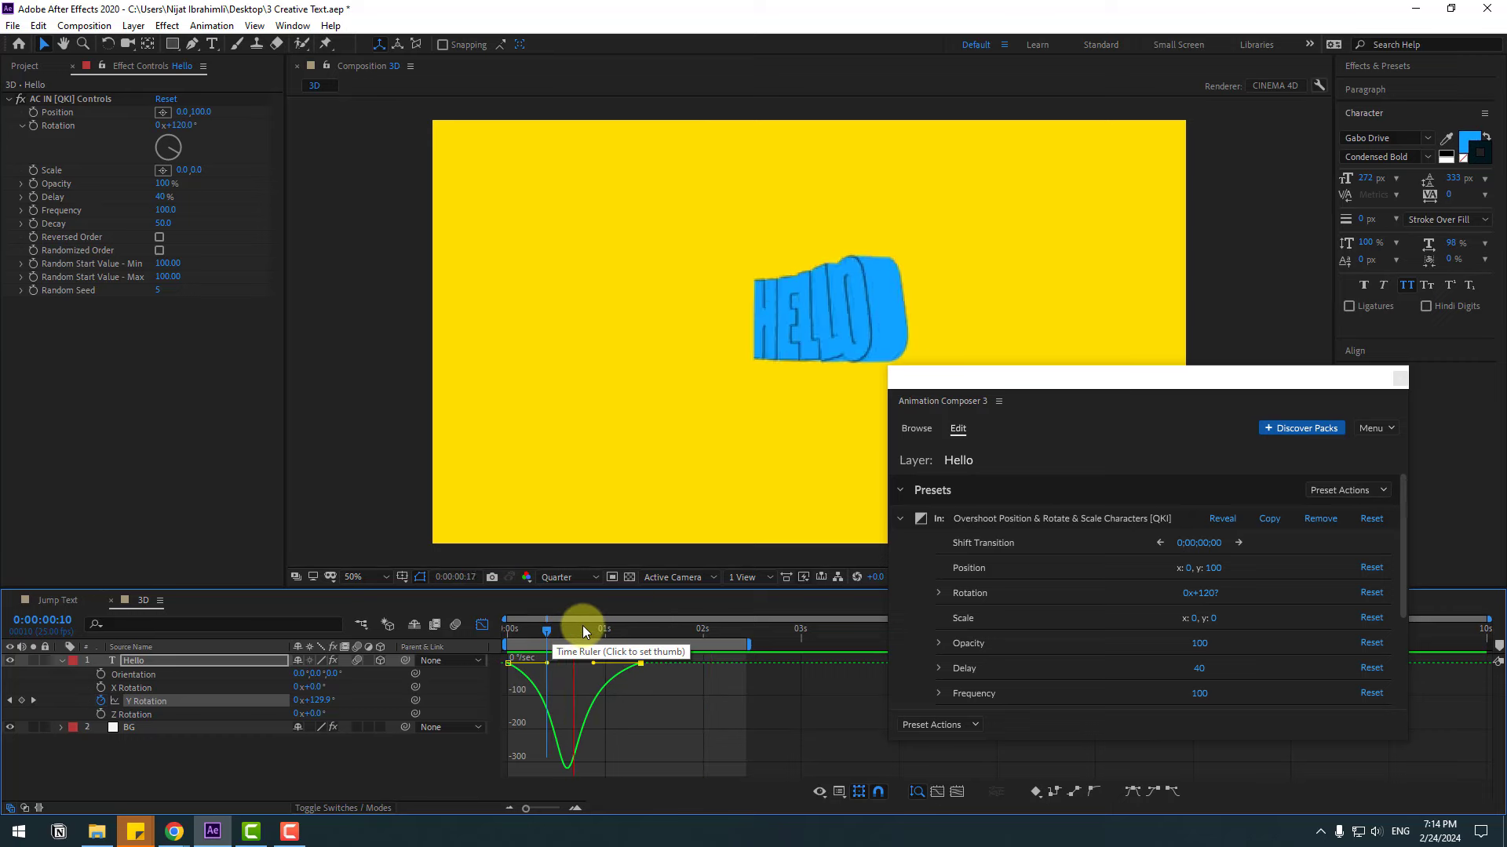
pyautogui.click(483, 623)
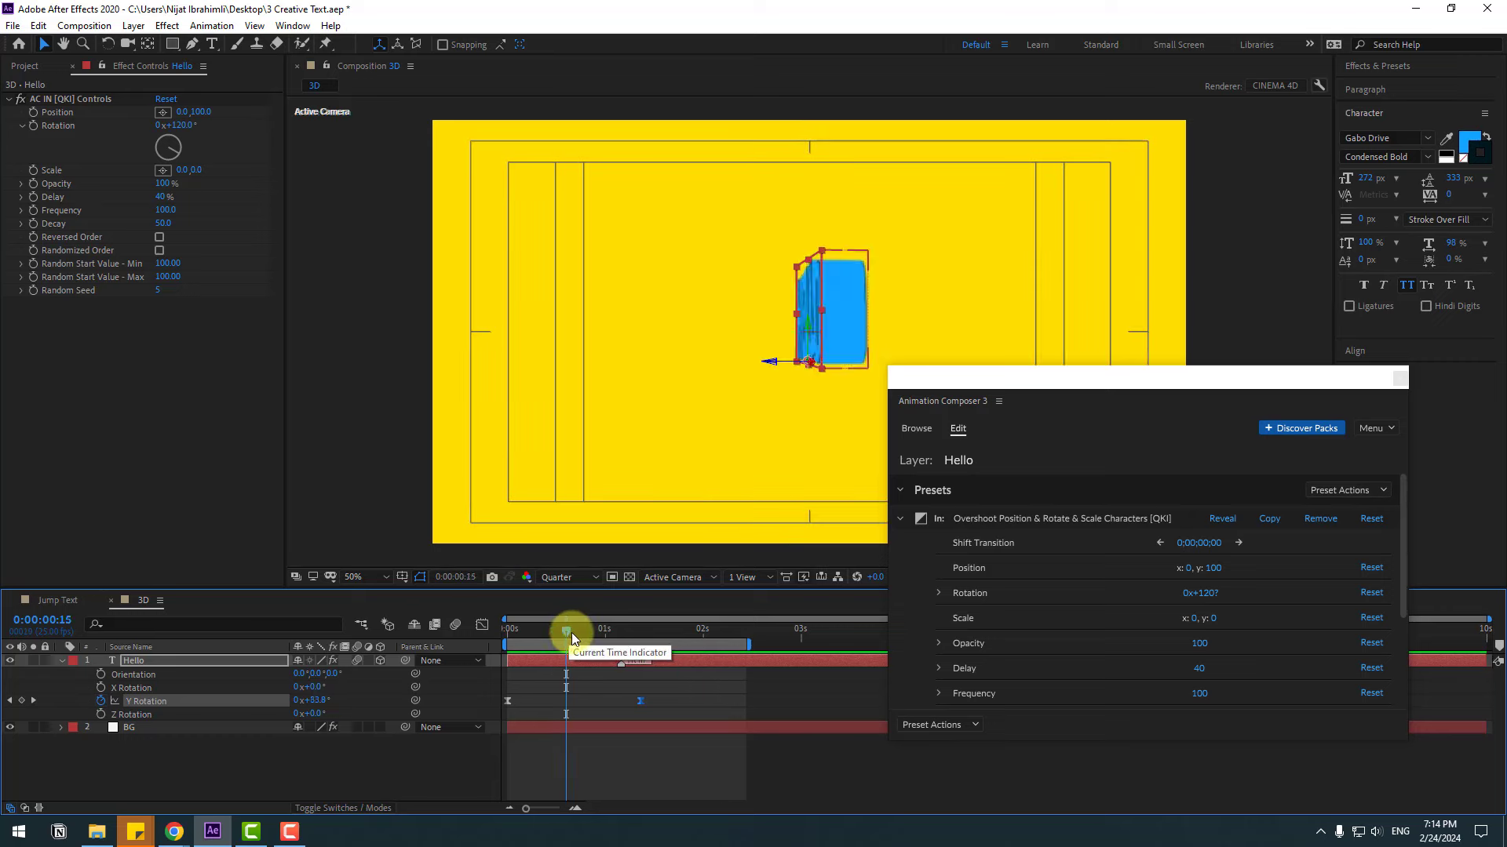
# Apply Animation Composer's Cosine Rotate preset from the 2D Layer Transformations effects to the Hello layer and close Animation Composer
pyautogui.click(942, 461)
pyautogui.click(921, 428)
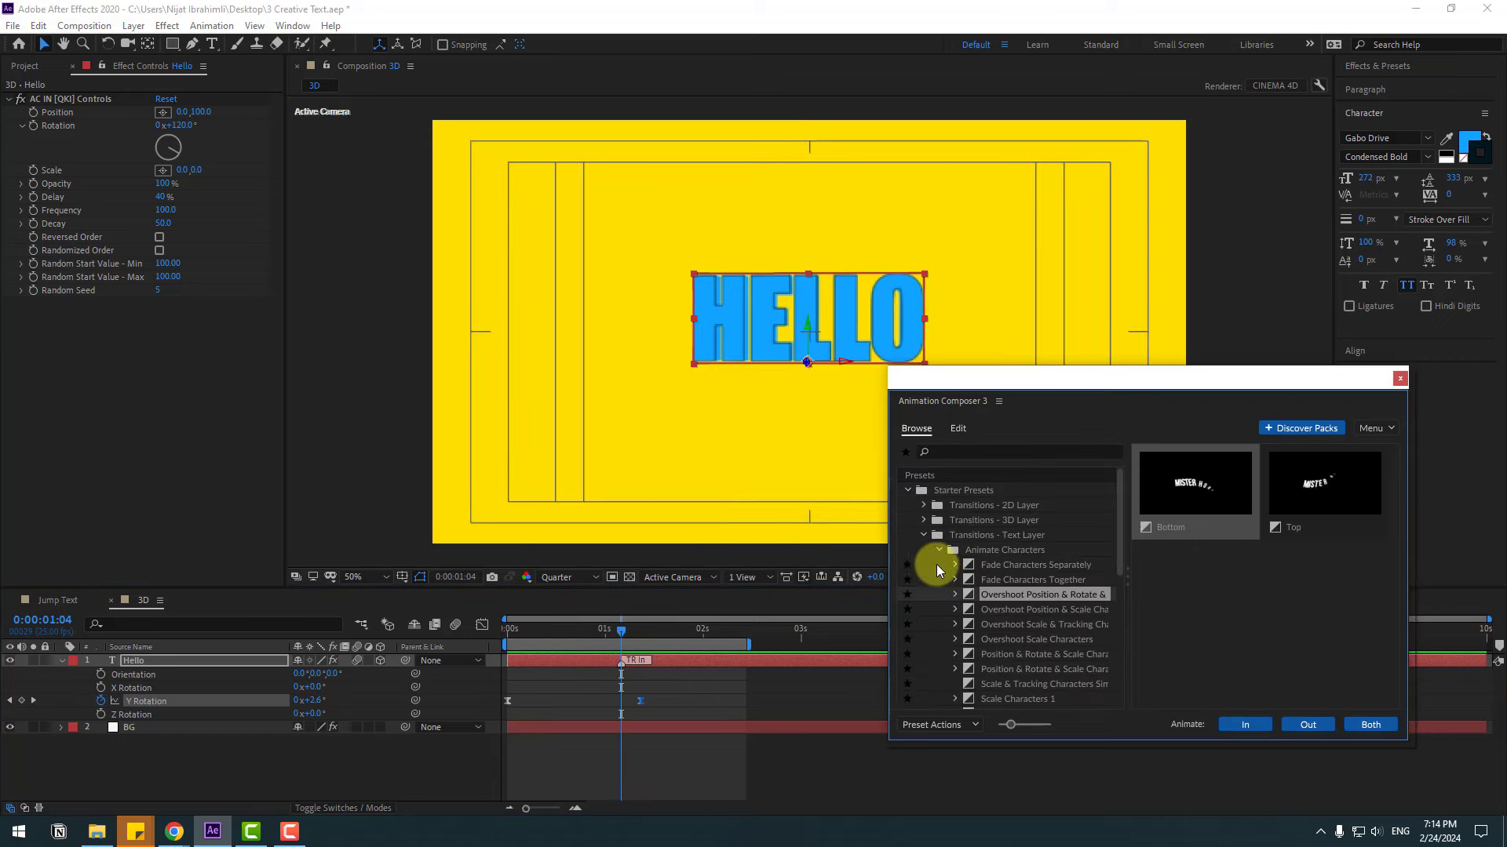
pyautogui.click(923, 536)
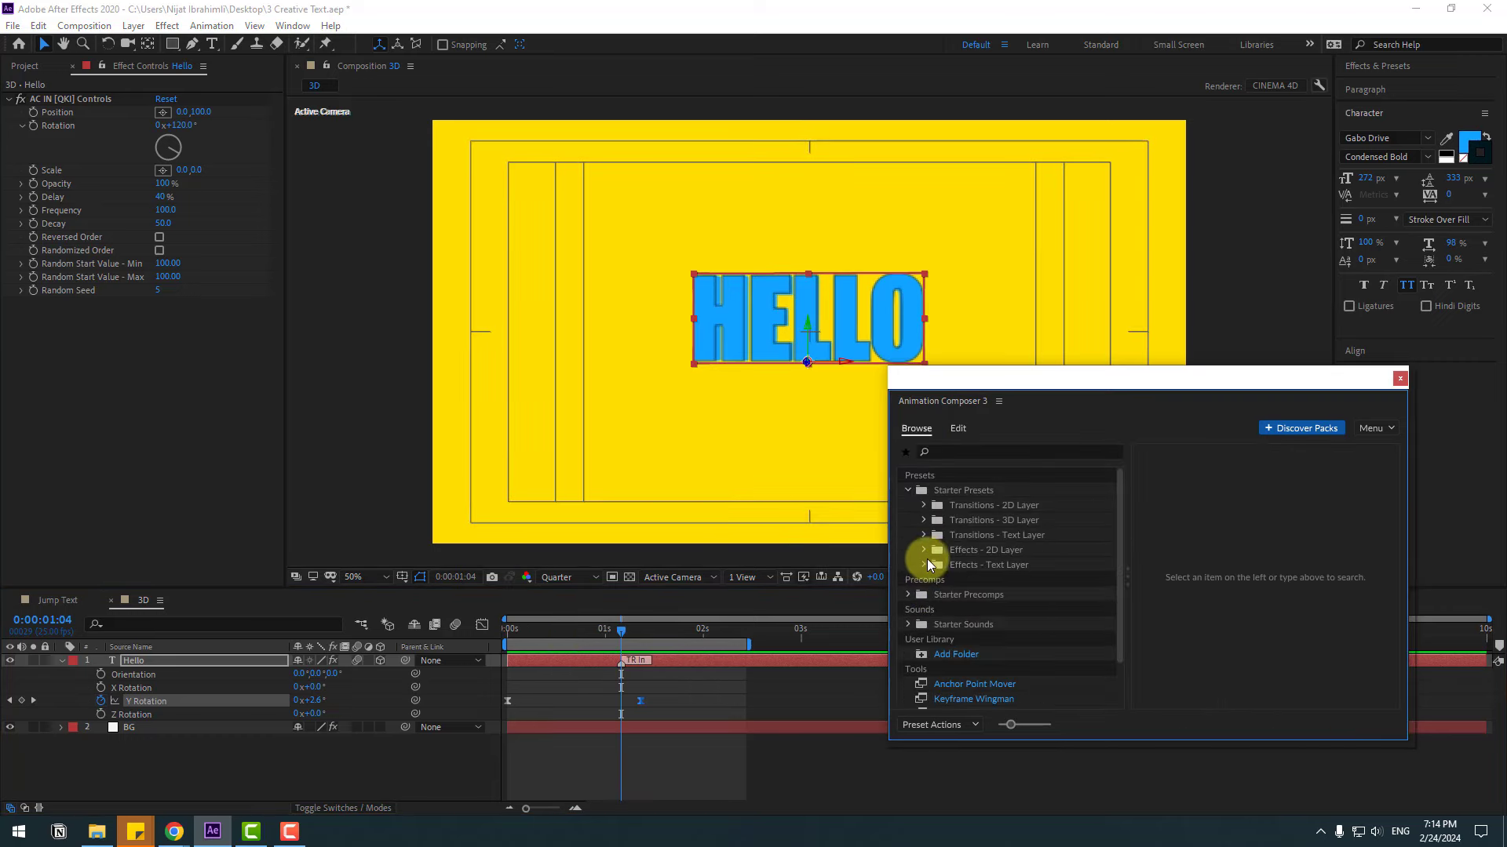
pyautogui.click(924, 551)
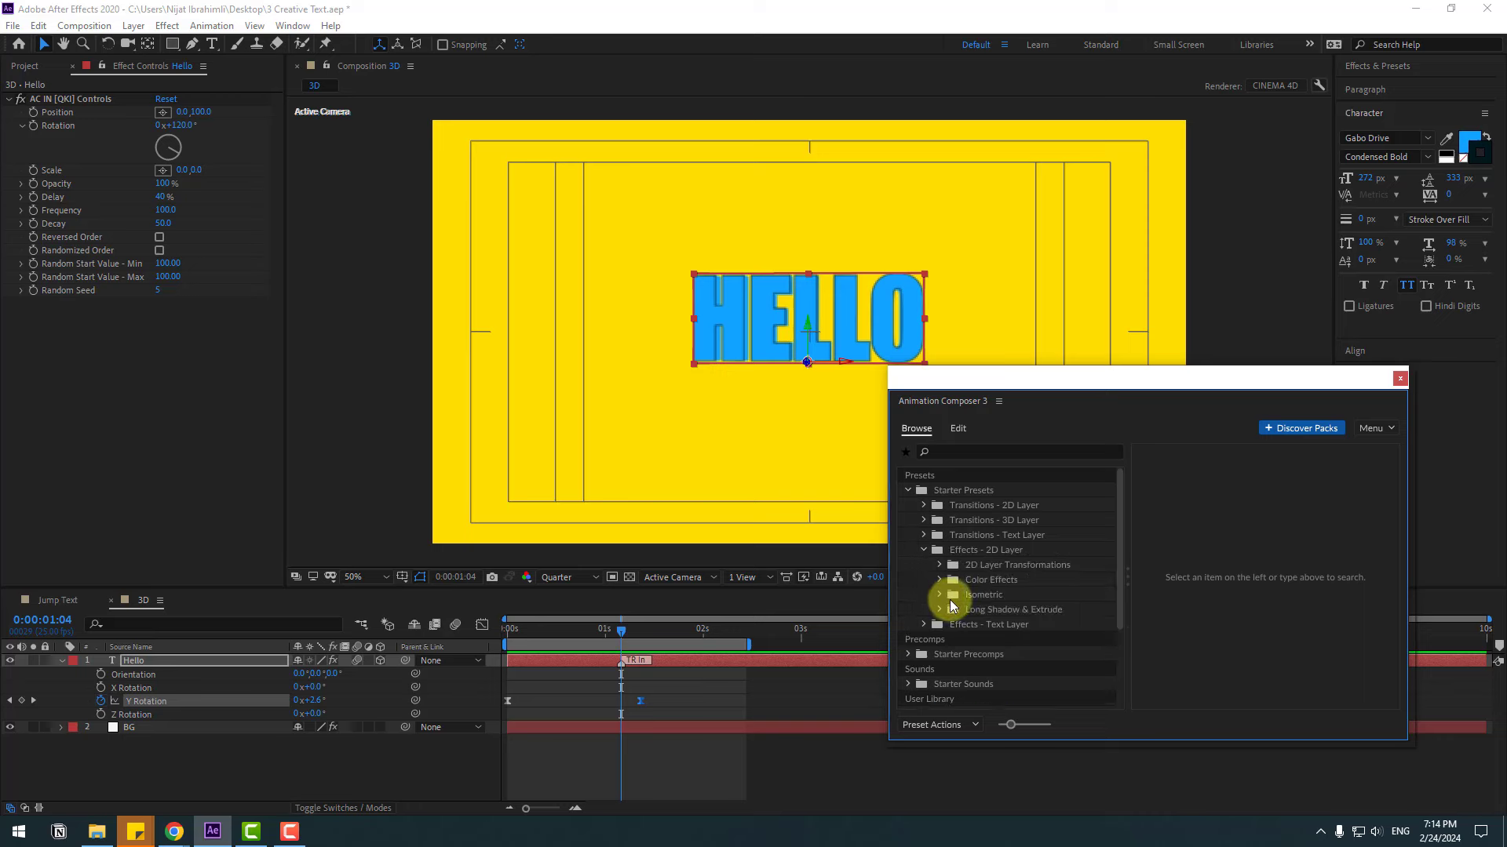
pyautogui.click(938, 566)
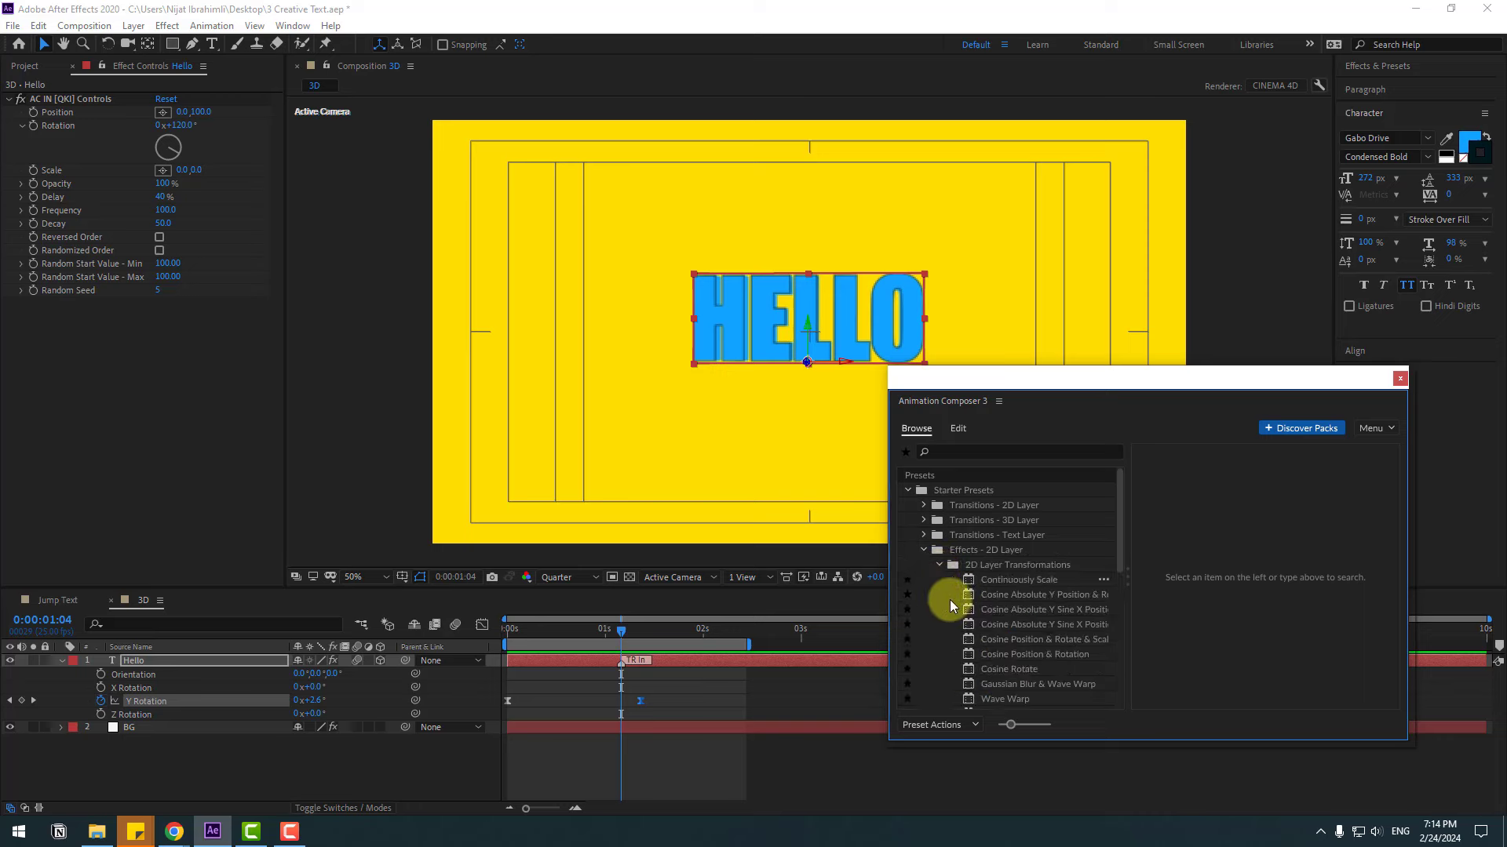
pyautogui.click(1012, 566)
pyautogui.moveTo(1396, 497); pyautogui.dragTo(1392, 557)
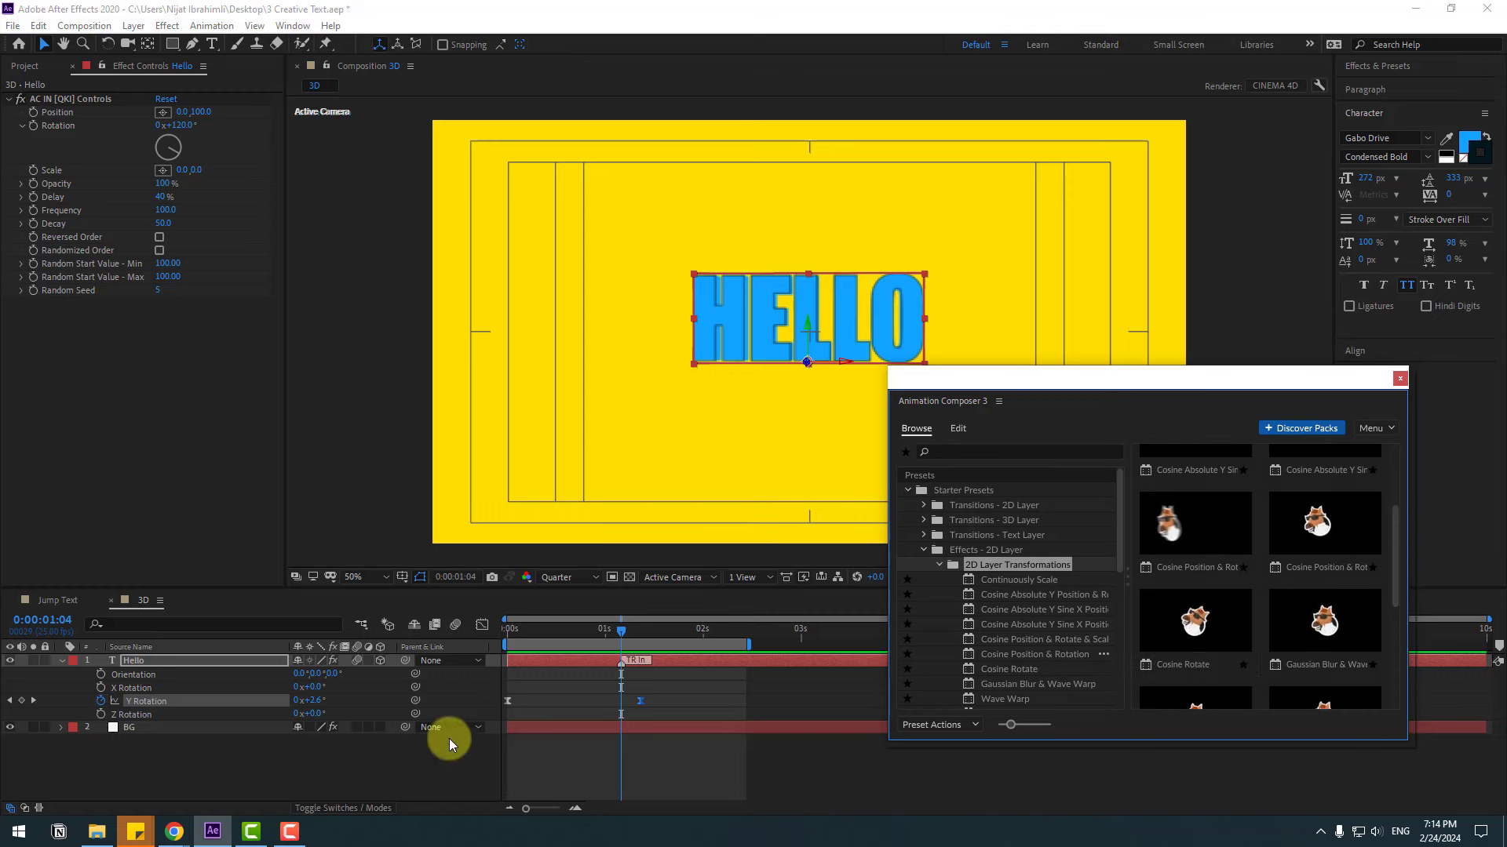
pyautogui.click(130, 661)
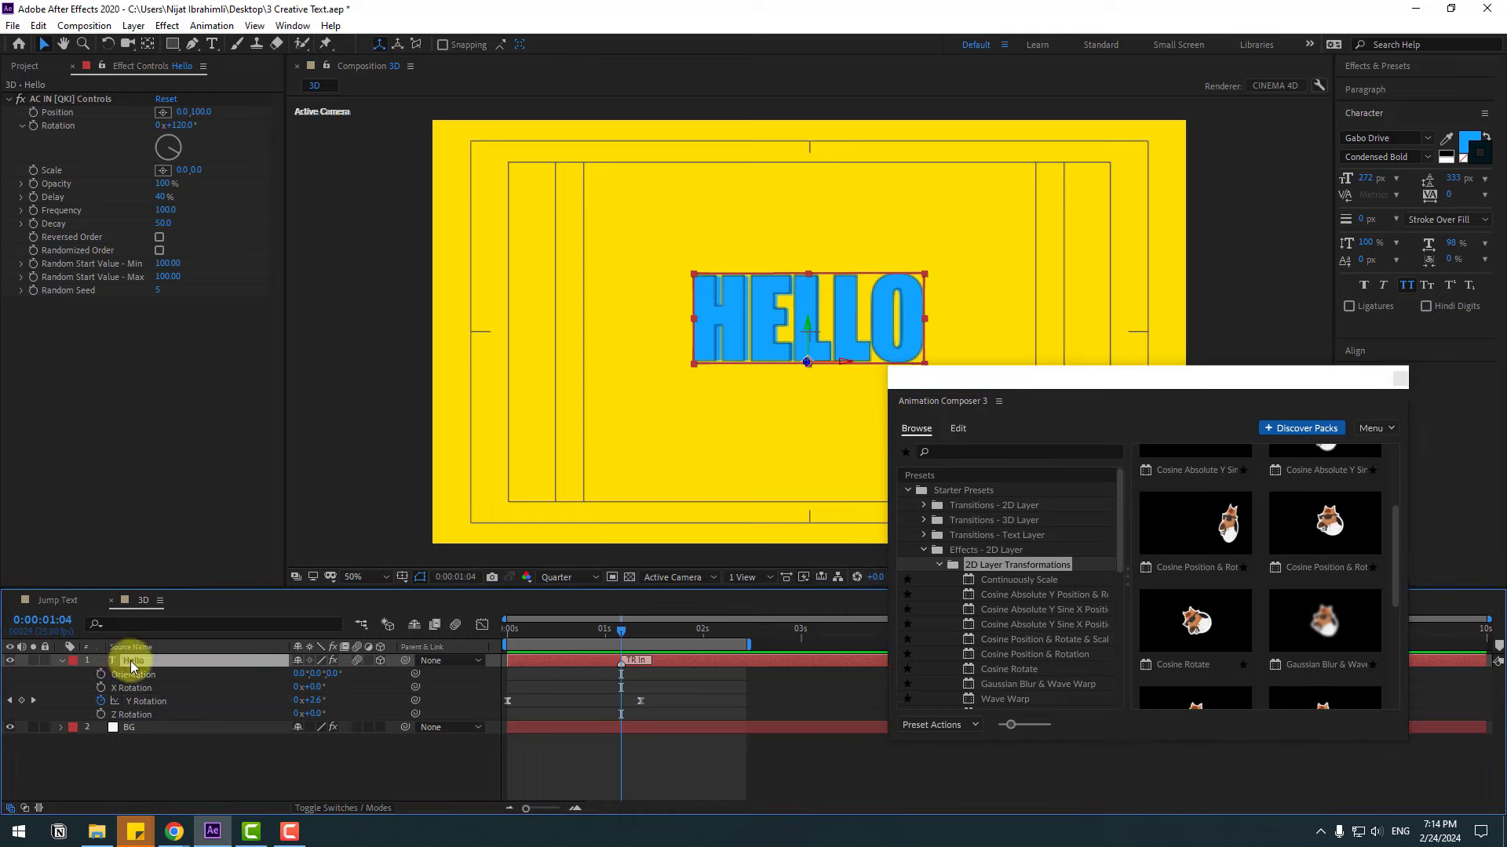
pyautogui.click(1186, 632)
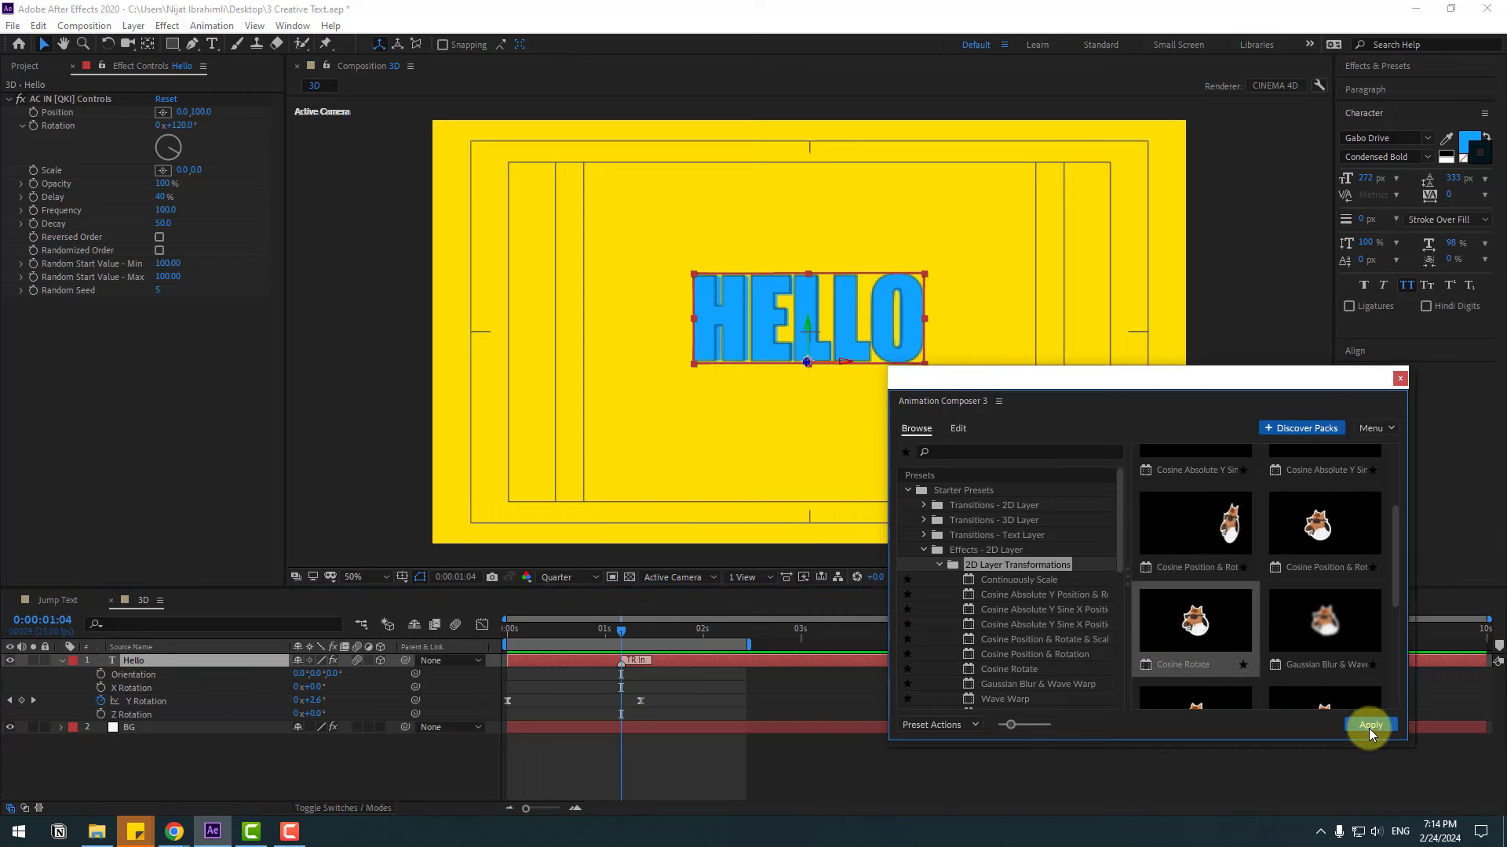
pyautogui.click(1369, 724)
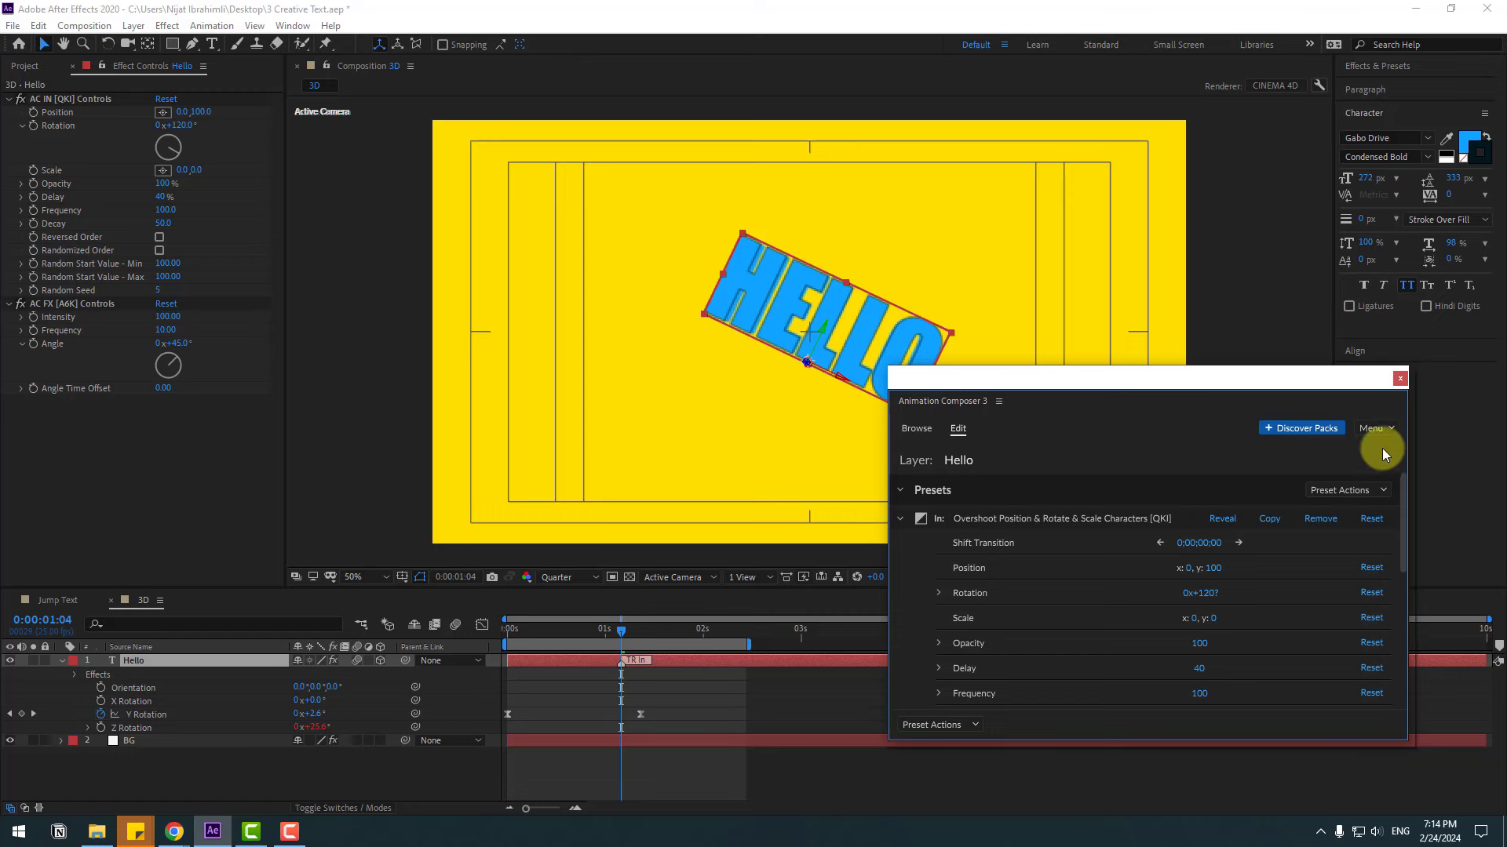
pyautogui.click(1400, 379)
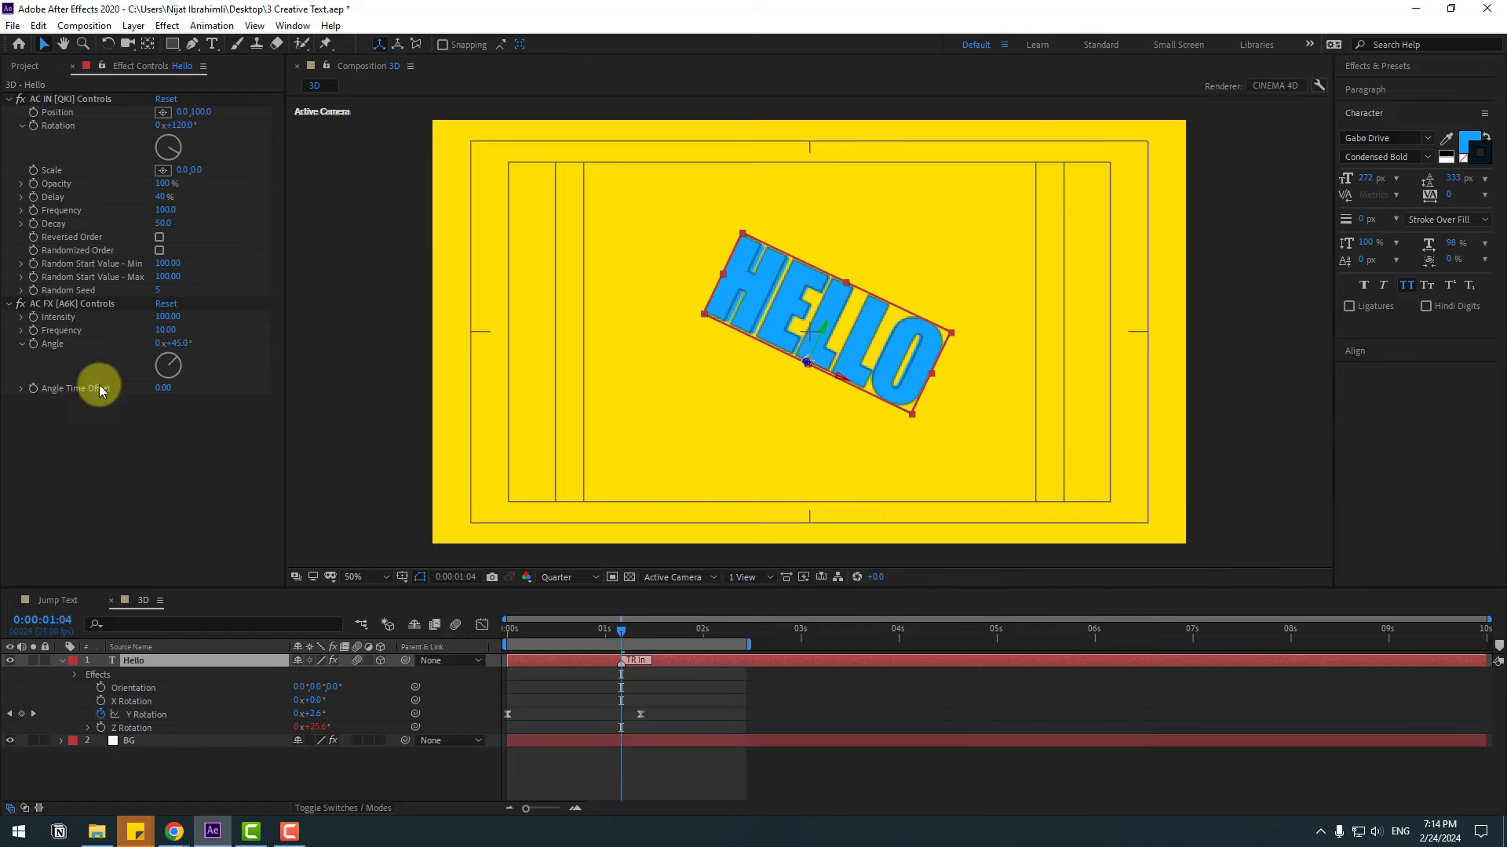
# Try an AC FX Intensity of 10, lower it to 5, and preview with the work area extended to about 4 seconds
pyautogui.click(165, 317)
pyautogui.write('10')
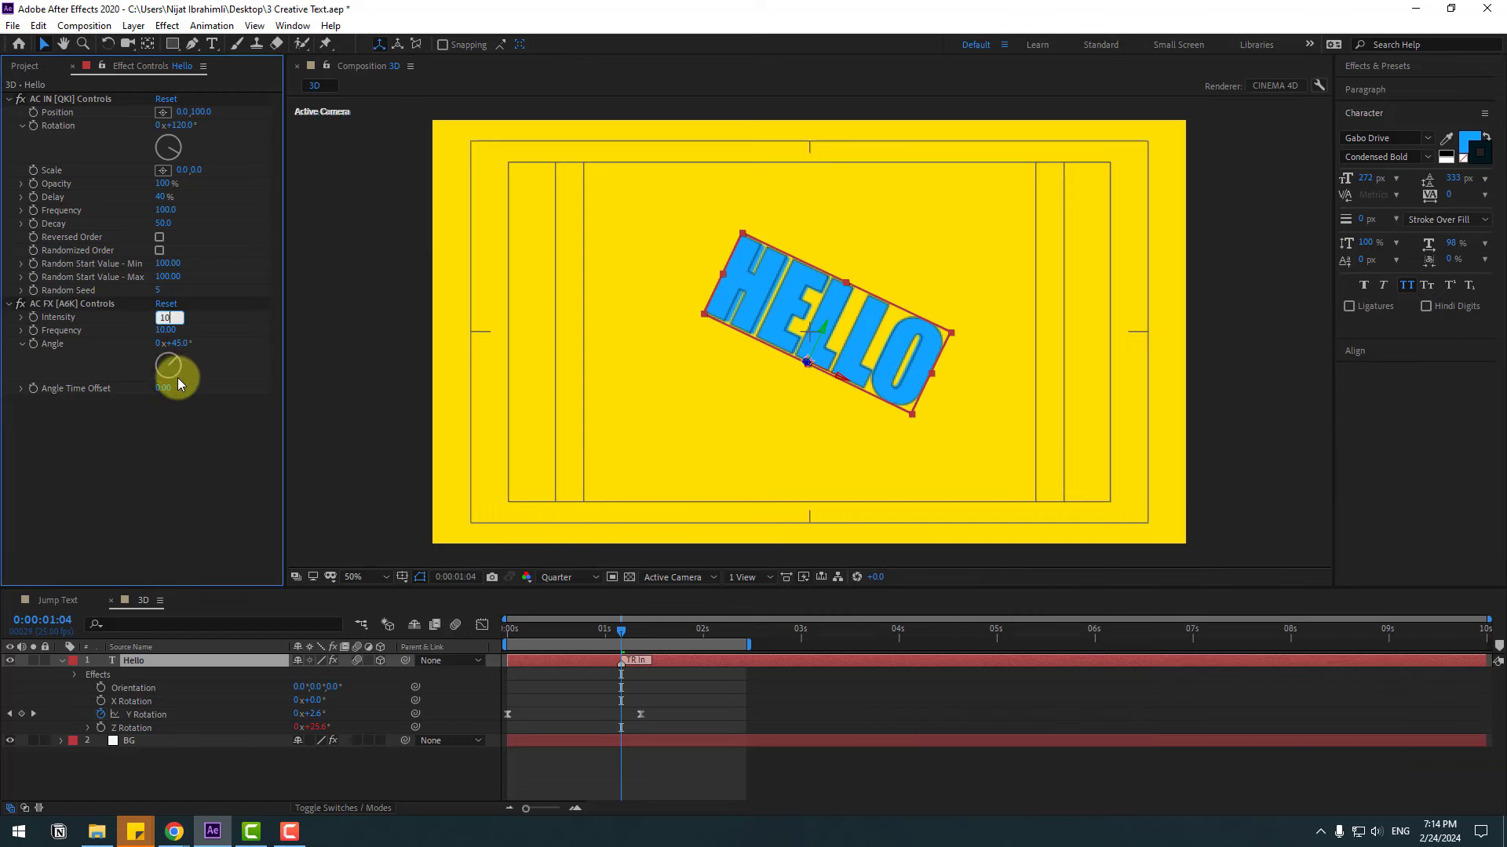
pyautogui.press('Return')
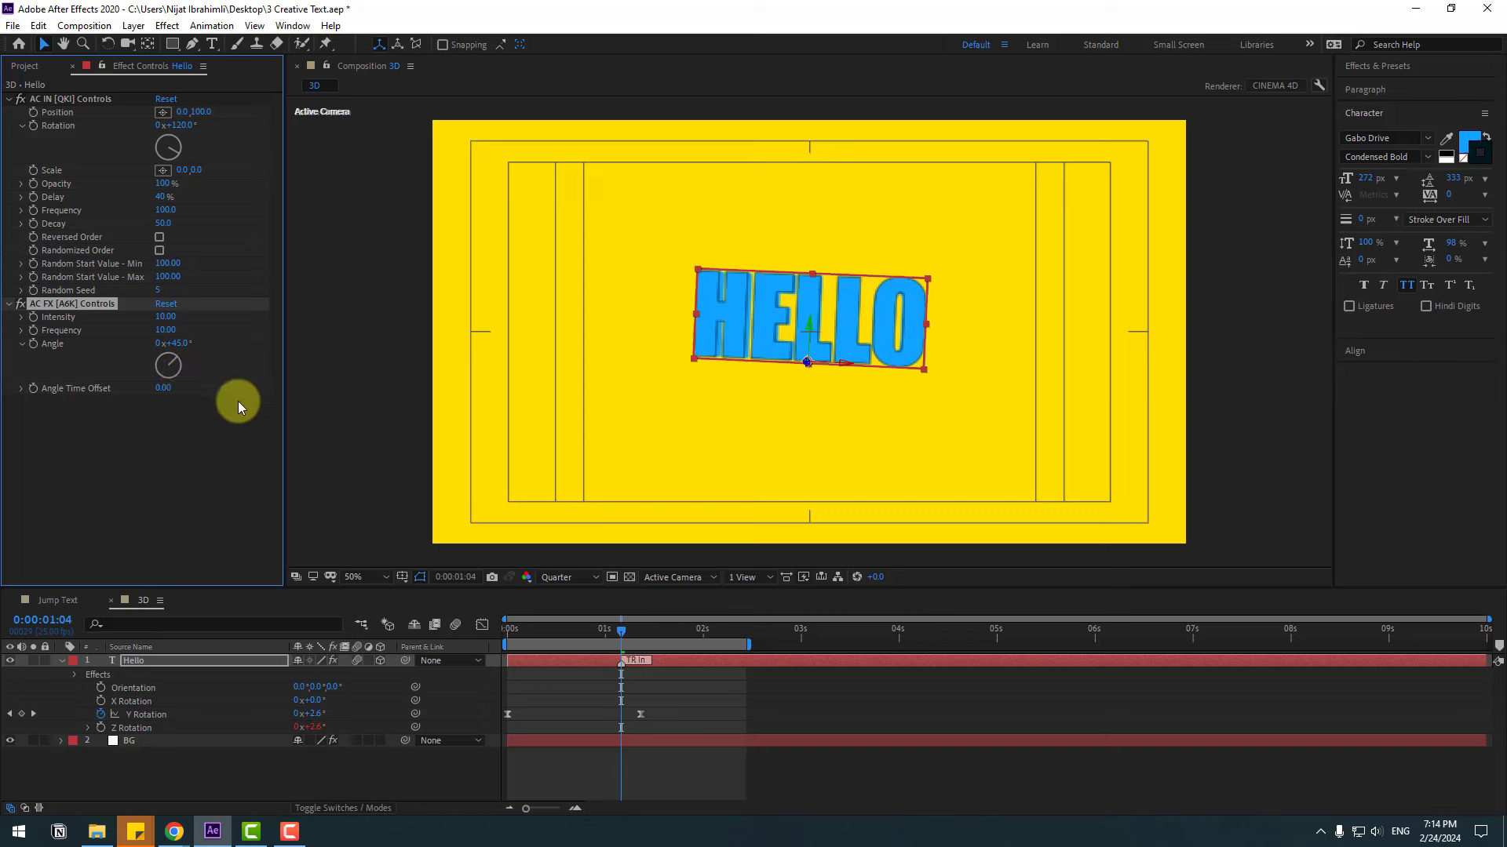
pyautogui.click(164, 318)
pyautogui.write('5')
pyautogui.press('Return')
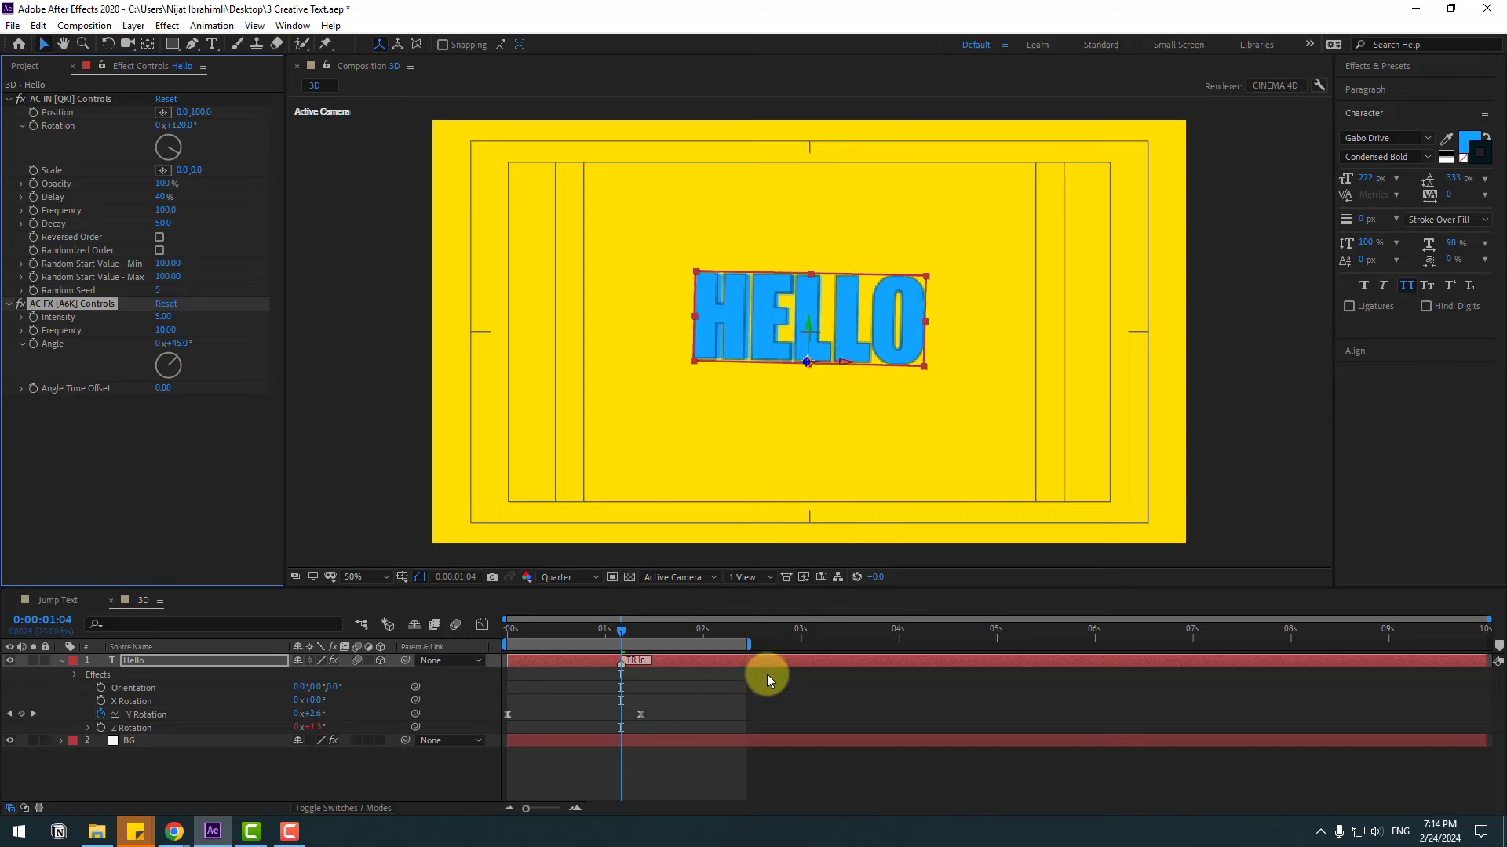
pyautogui.moveTo(748, 644); pyautogui.dragTo(904, 644)
pyautogui.press('space')
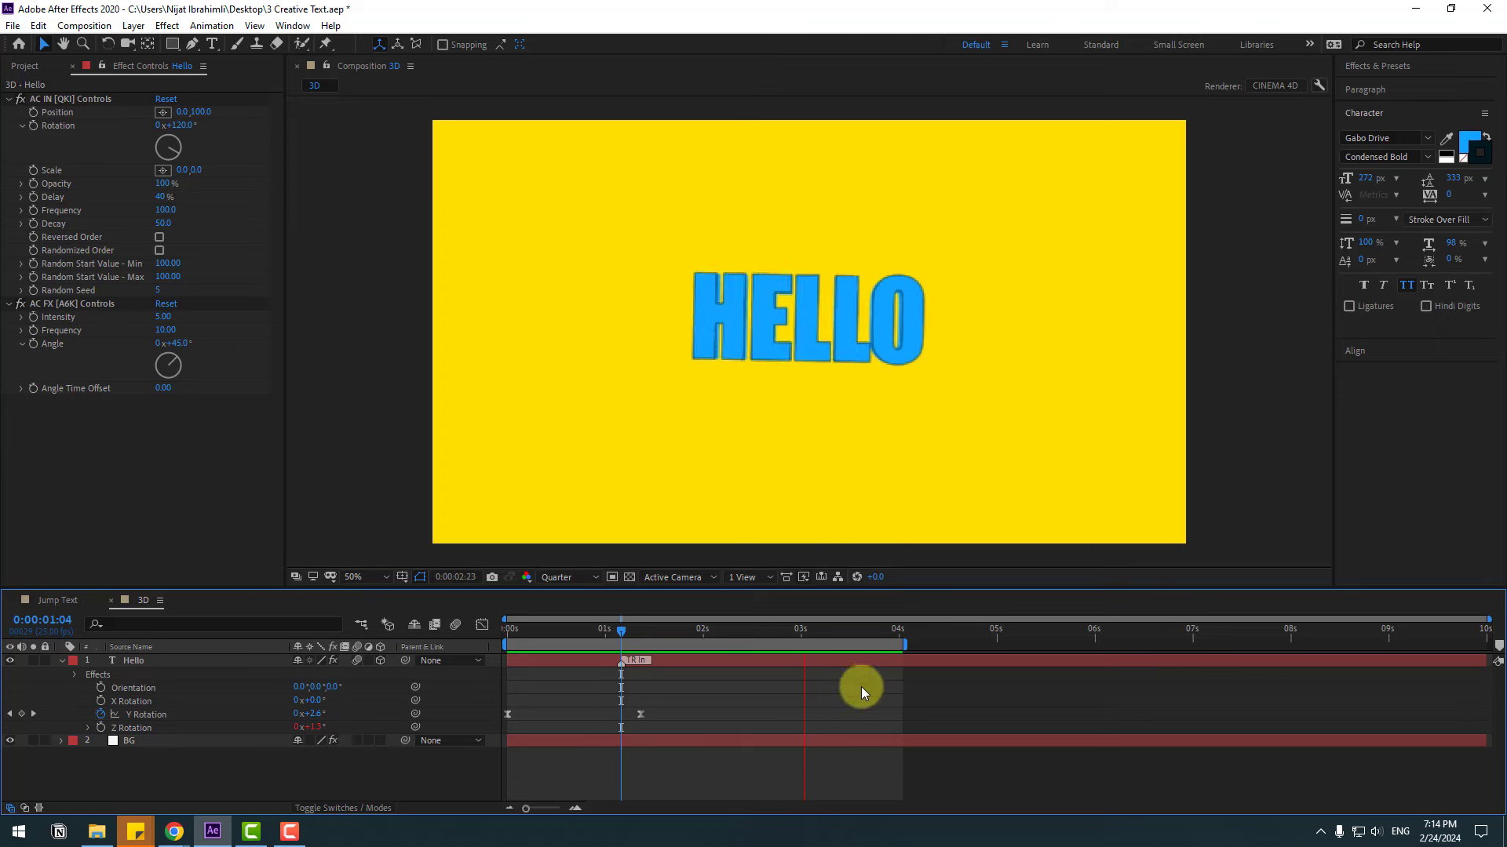
# Add a Y Rotation keyframe of -15° to the Hello layer at 0:00:01:19, ten frames after the second rotation keyframe
pyautogui.moveTo(621, 628); pyautogui.dragTo(644, 628)
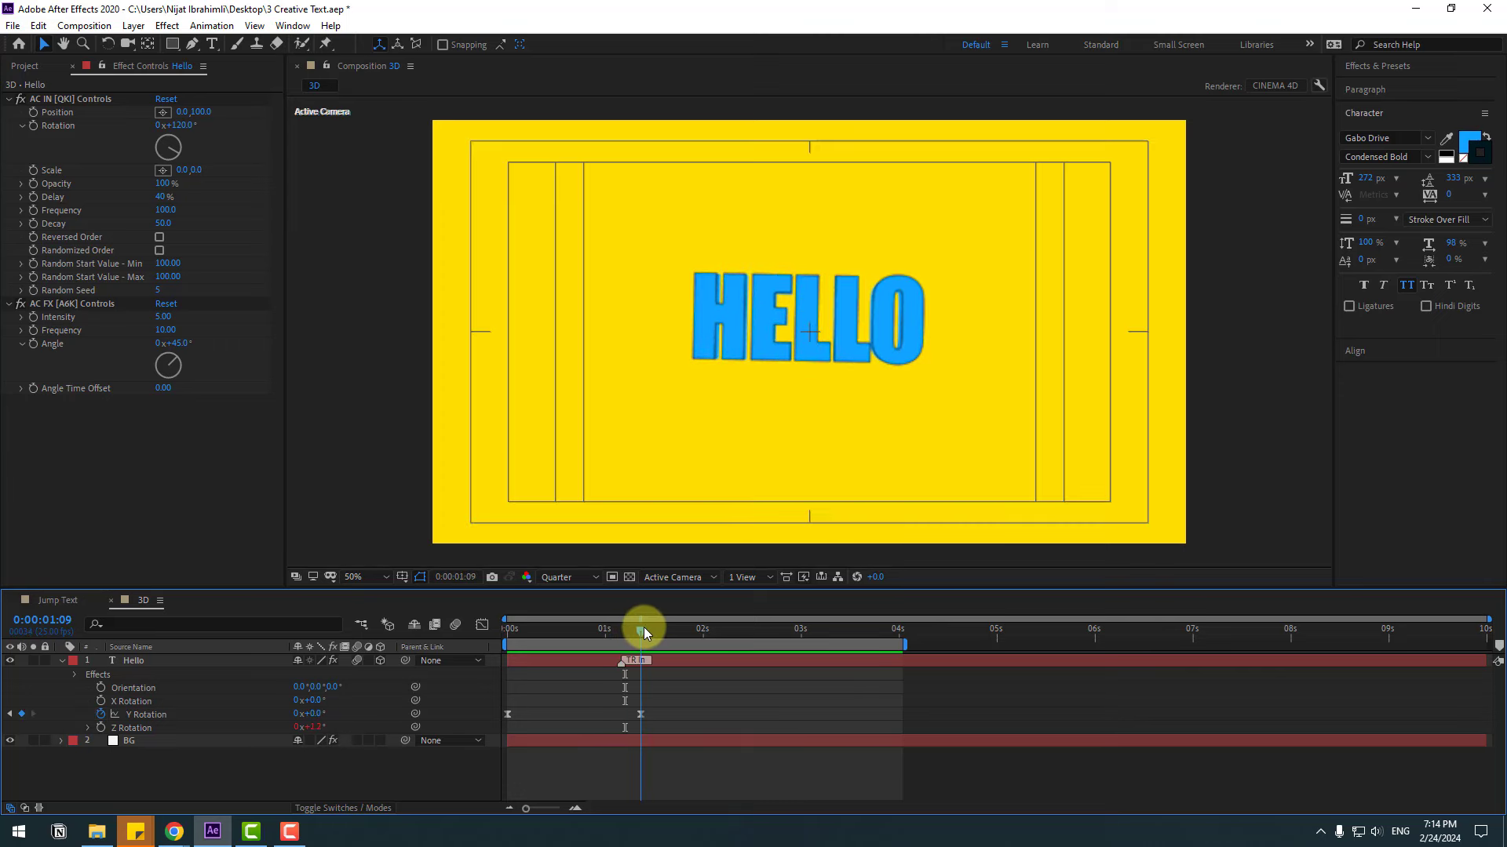
pyautogui.click(640, 715)
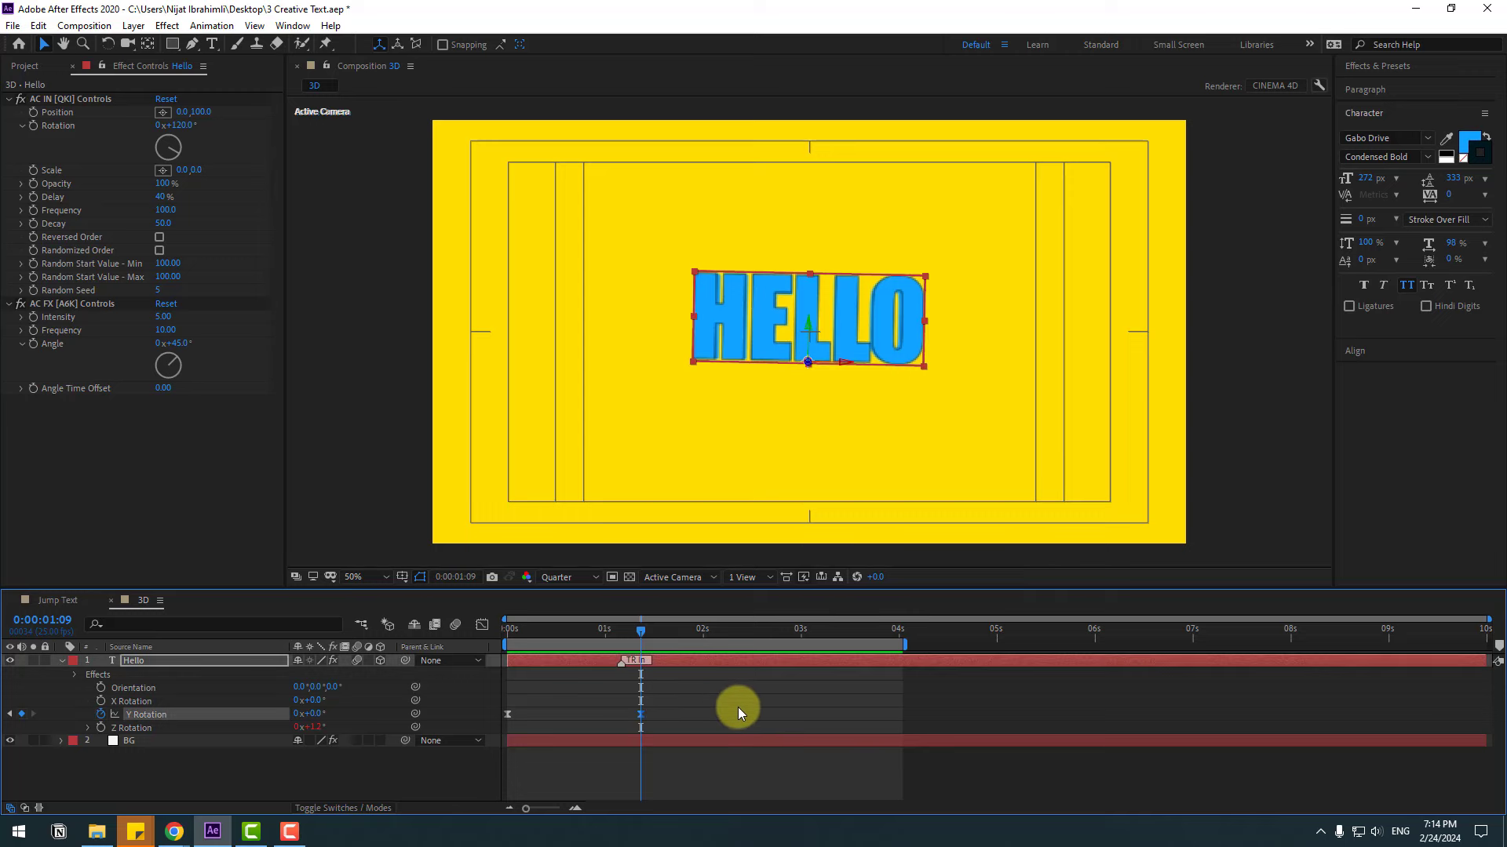
pyautogui.hotkey('shift', 'pagedown')
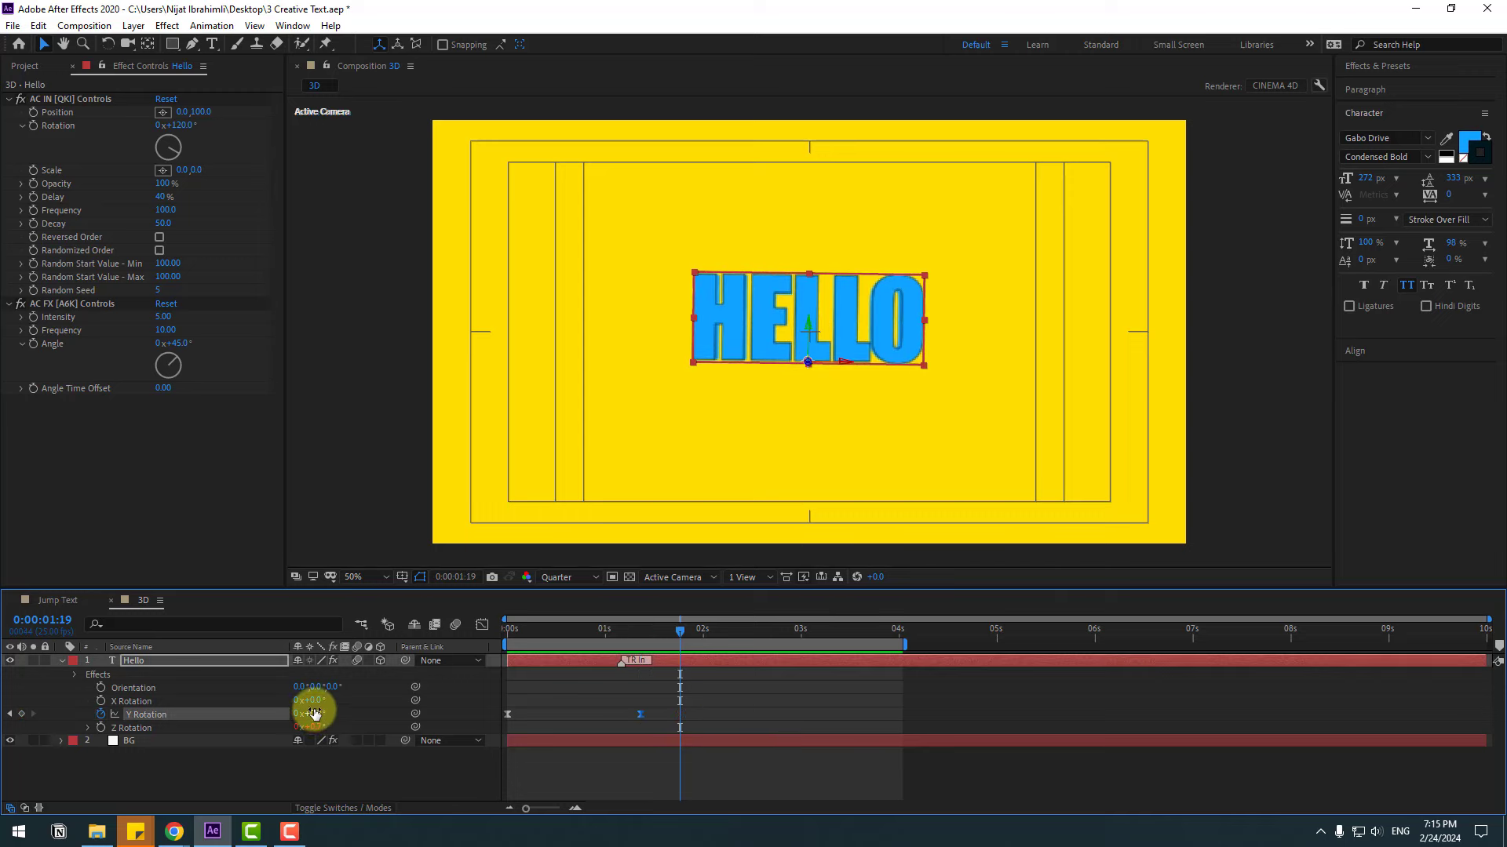
pyautogui.moveTo(309, 717); pyautogui.dragTo(303, 716)
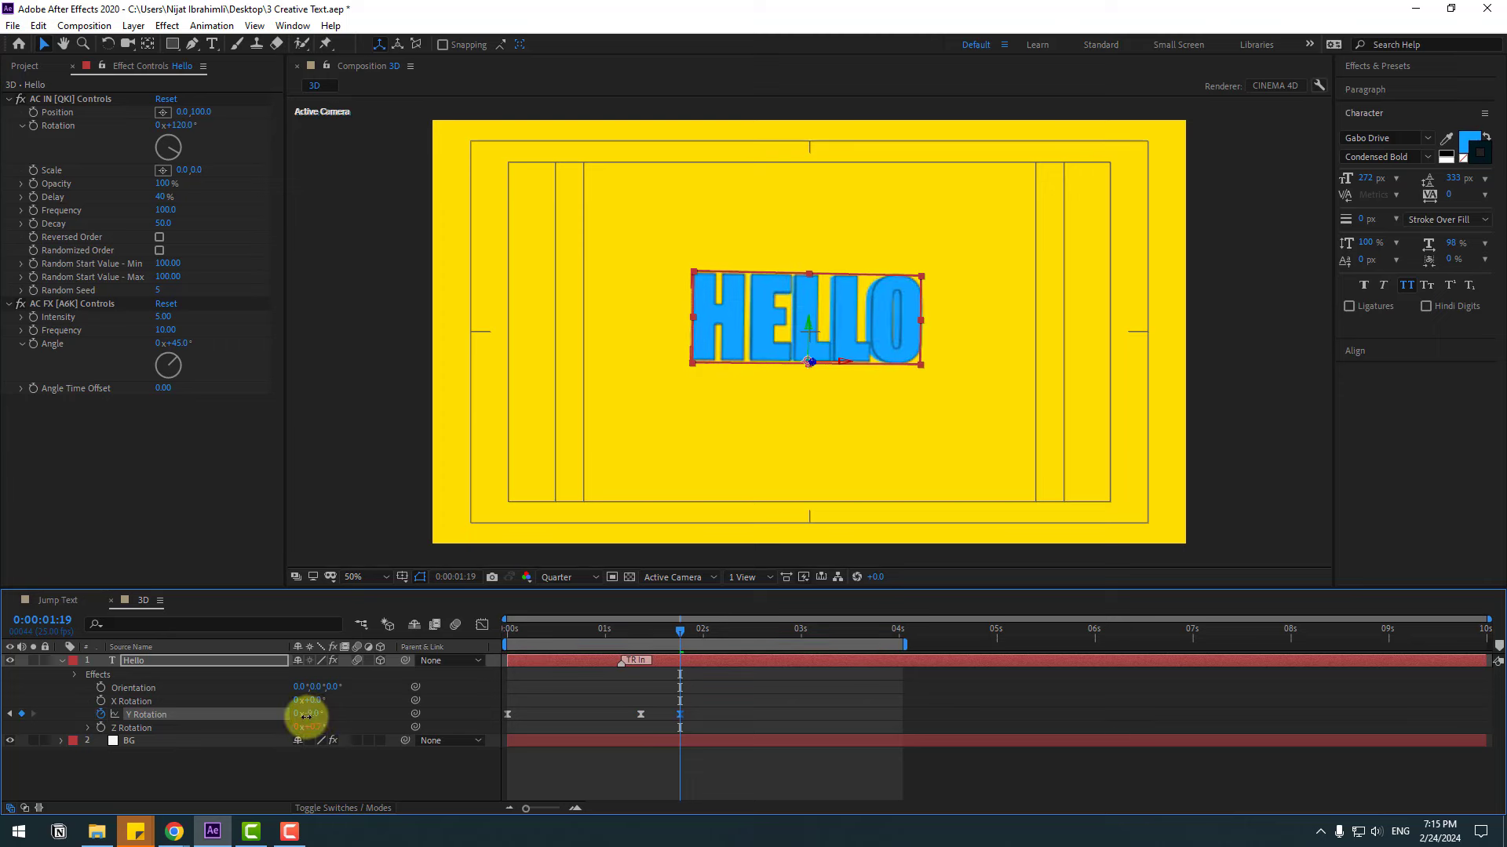
pyautogui.click(309, 715)
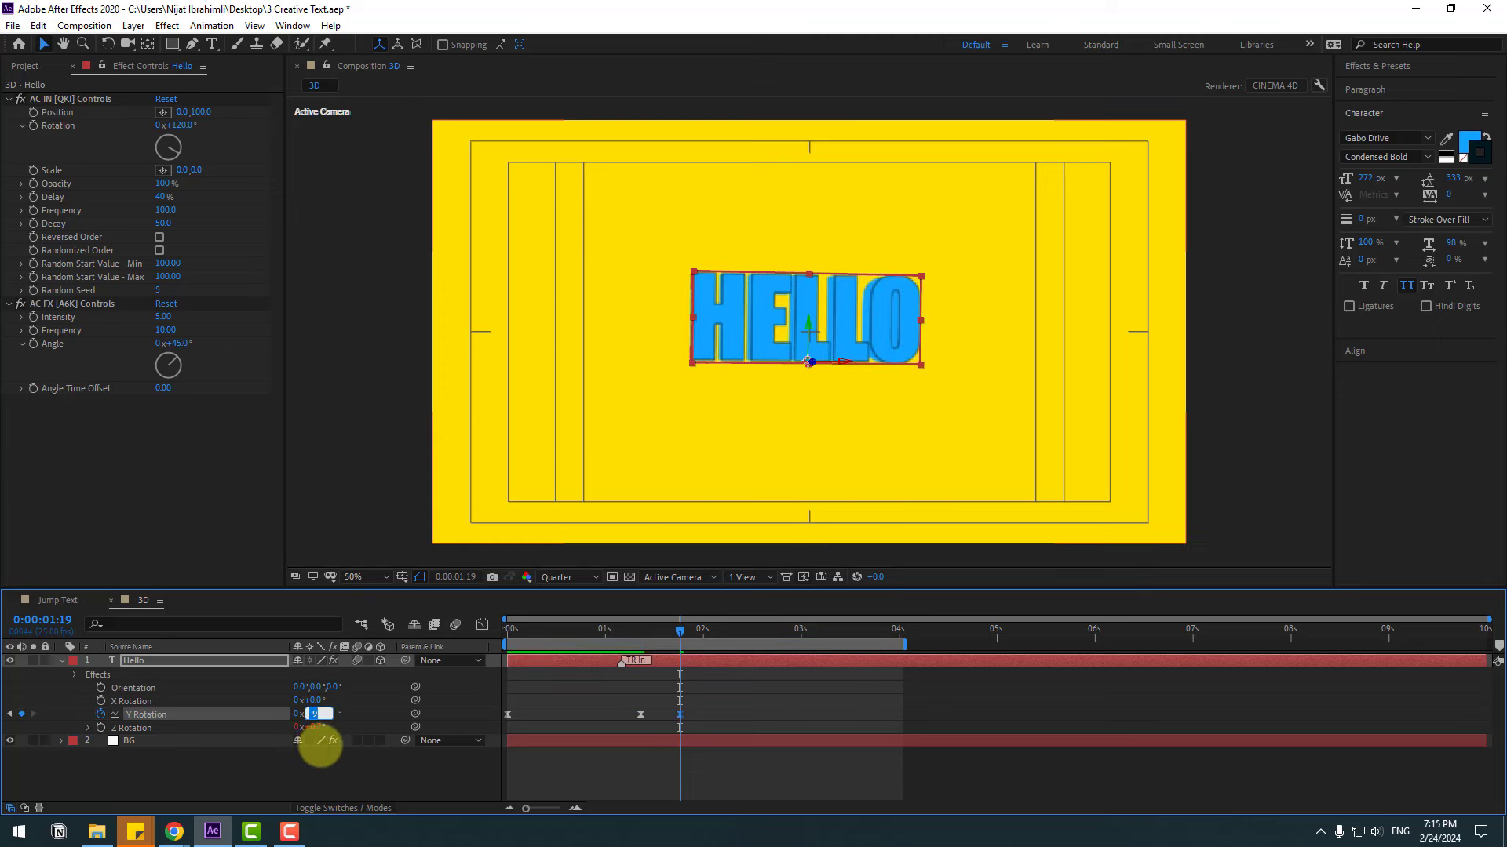
pyautogui.write('-15')
pyautogui.press('Return')
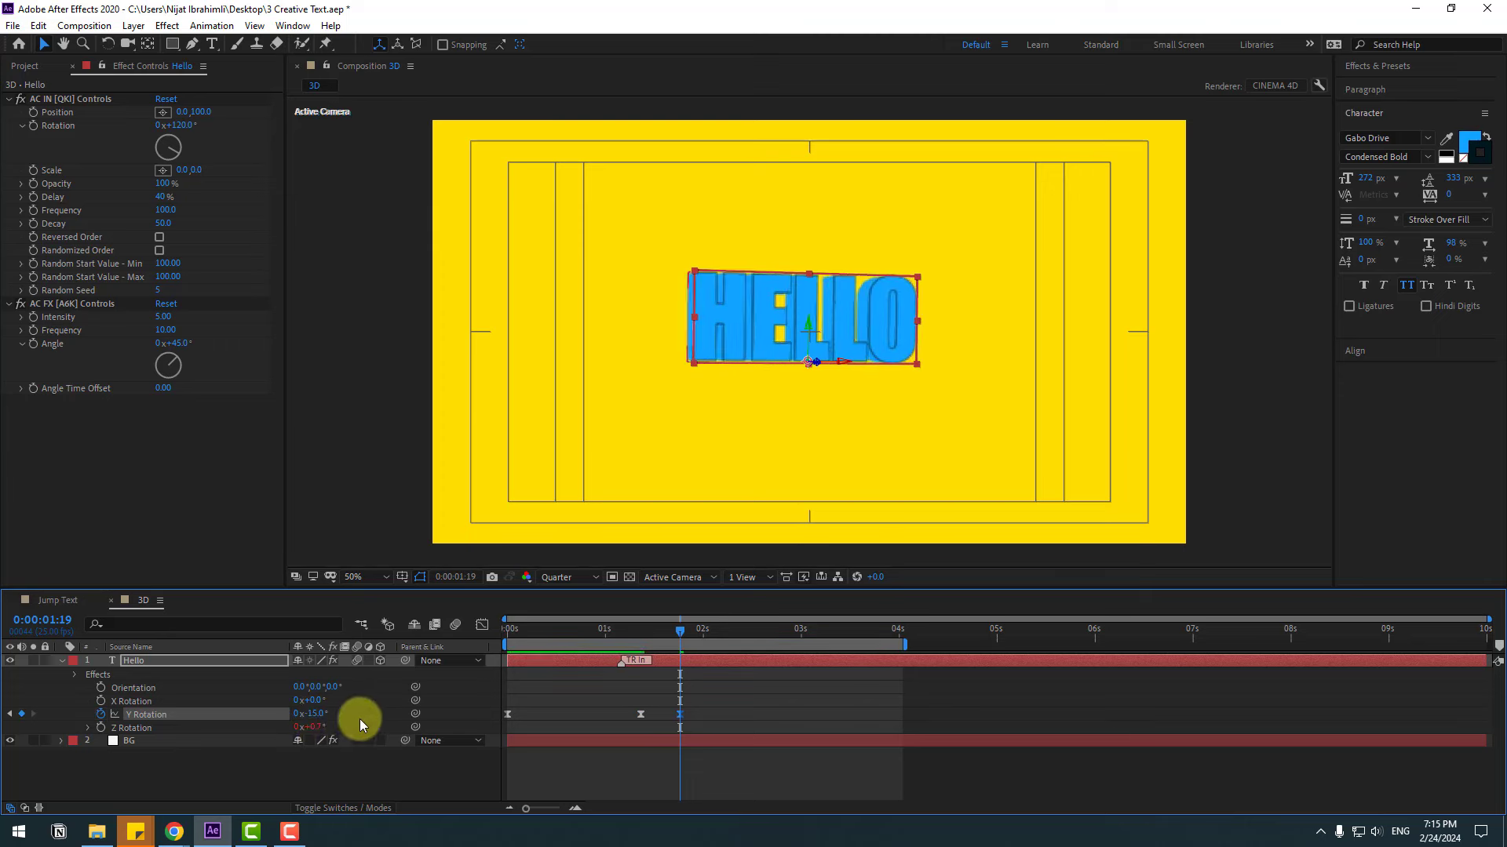
# Add Y Rotation keyframes to the Hello layer ten frames apart: 15° at 0:00:02:04 and -15° at 0:00:02:14
pyautogui.press('space')
pyautogui.click(311, 714)
pyautogui.write('15')
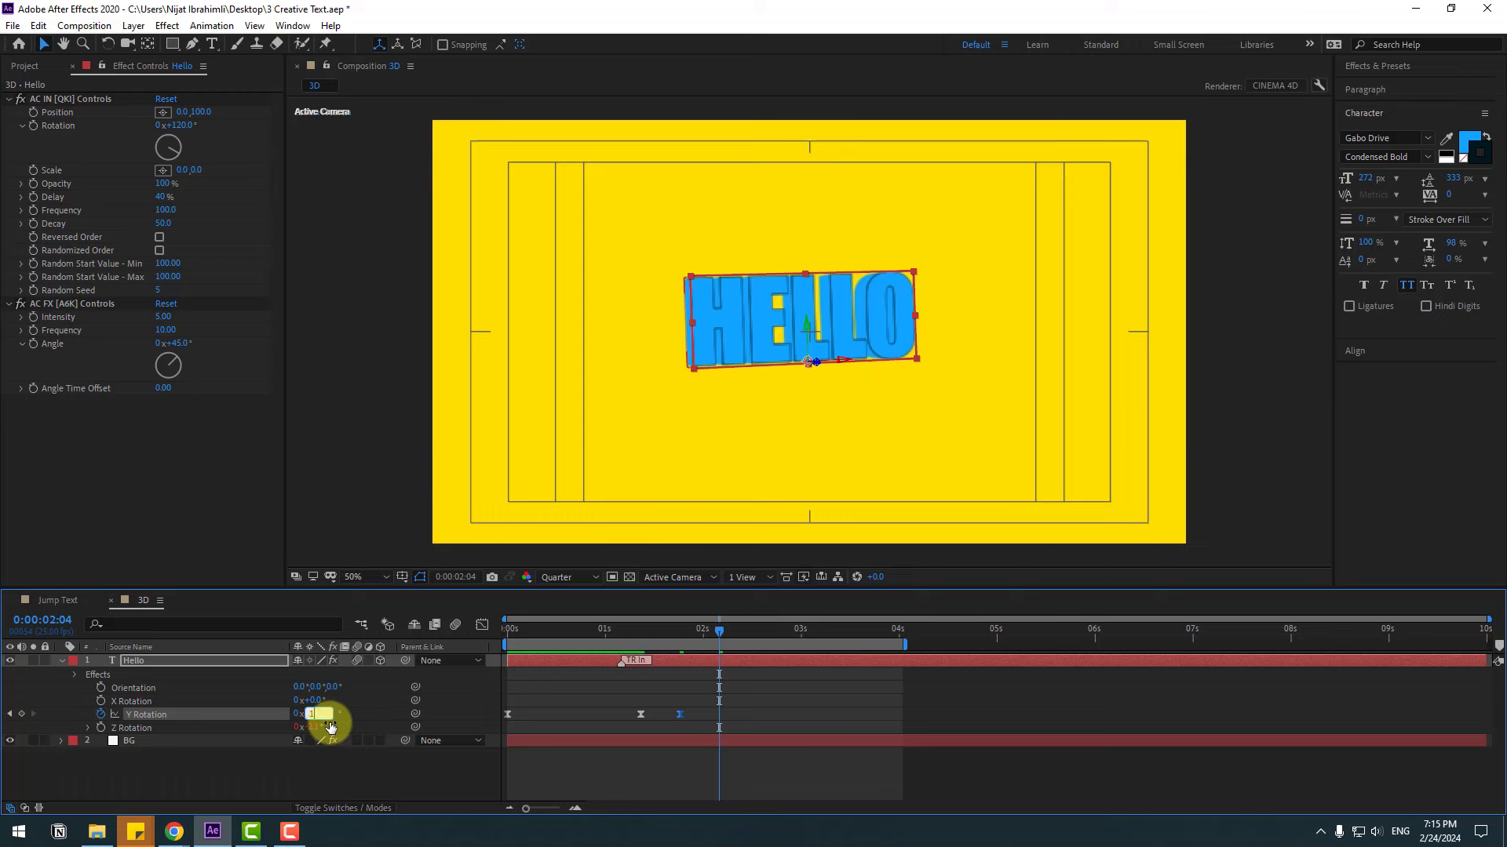
pyautogui.press('Return')
pyautogui.hotkey('shift', 'pagedown')
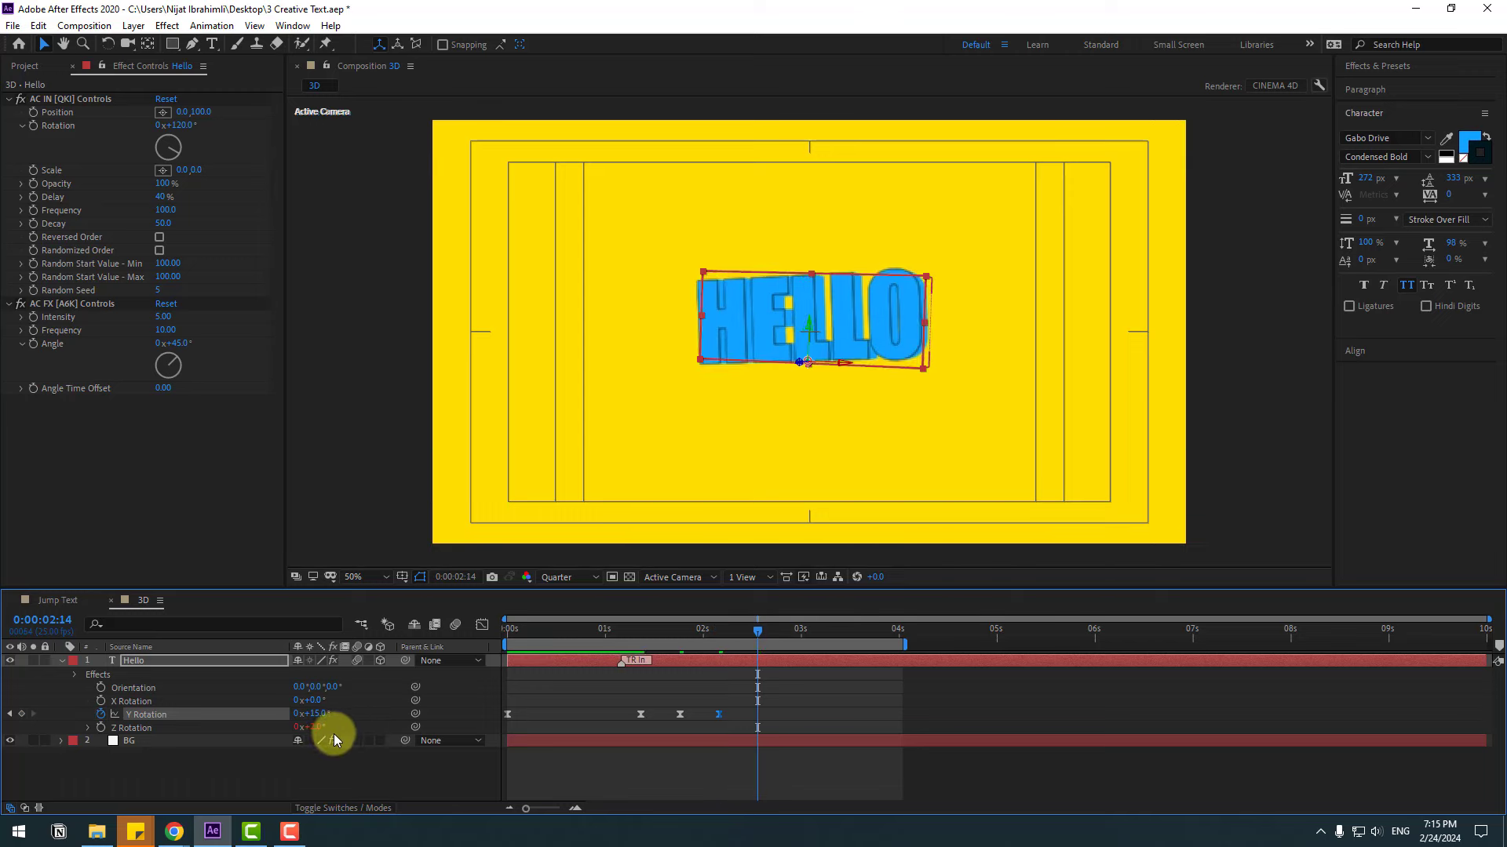
pyautogui.click(317, 714)
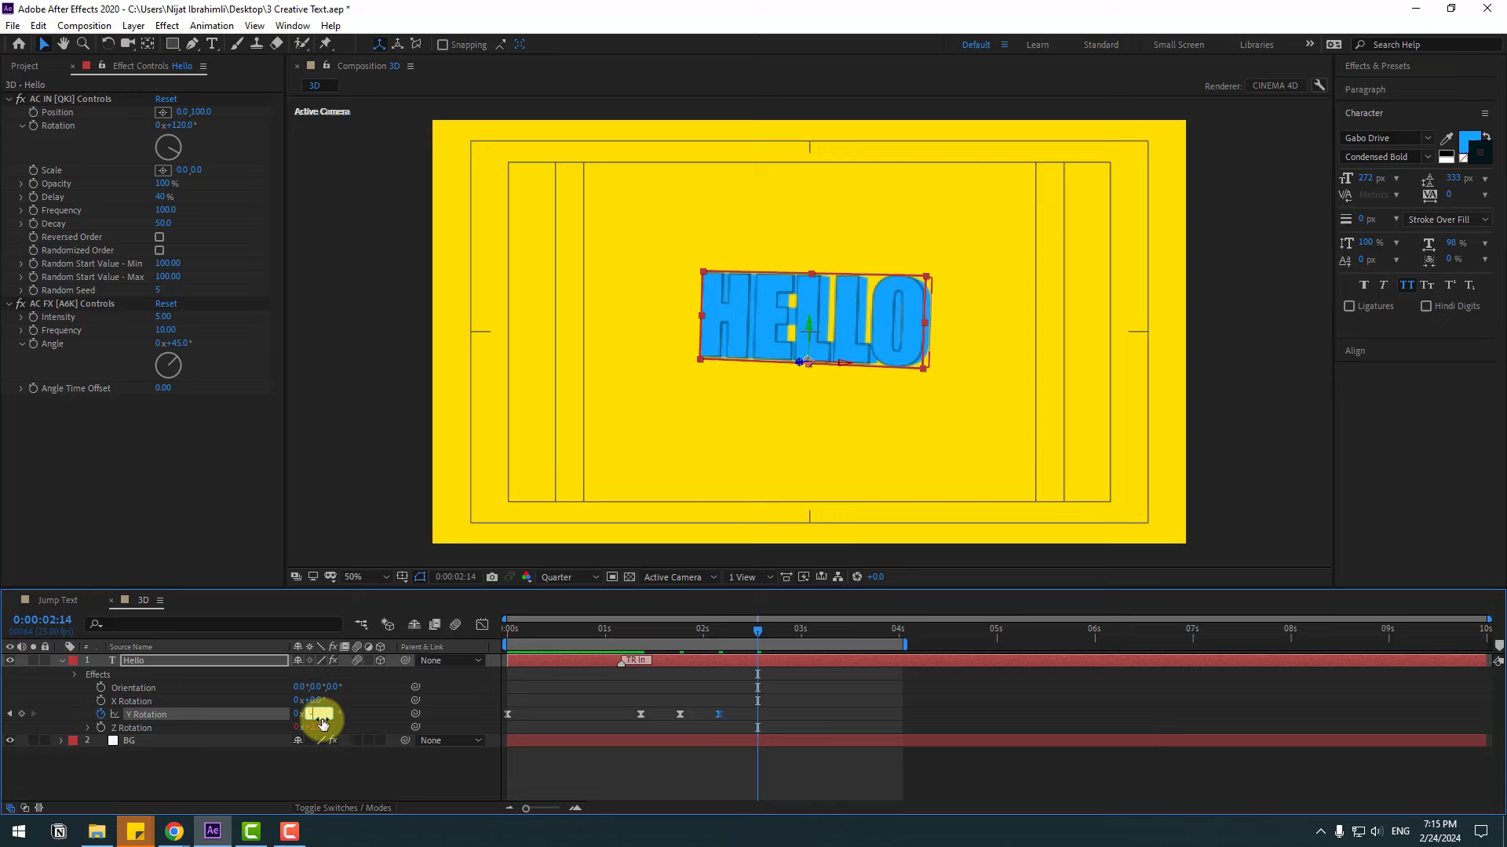
pyautogui.write('-15')
pyautogui.press('Return')
# Continue the Y Rotation swing on the Hello layer with 15° at 0:00:02:24 and -15° at 0:00:03:09
pyautogui.hotkey('shift', 'pagedown')
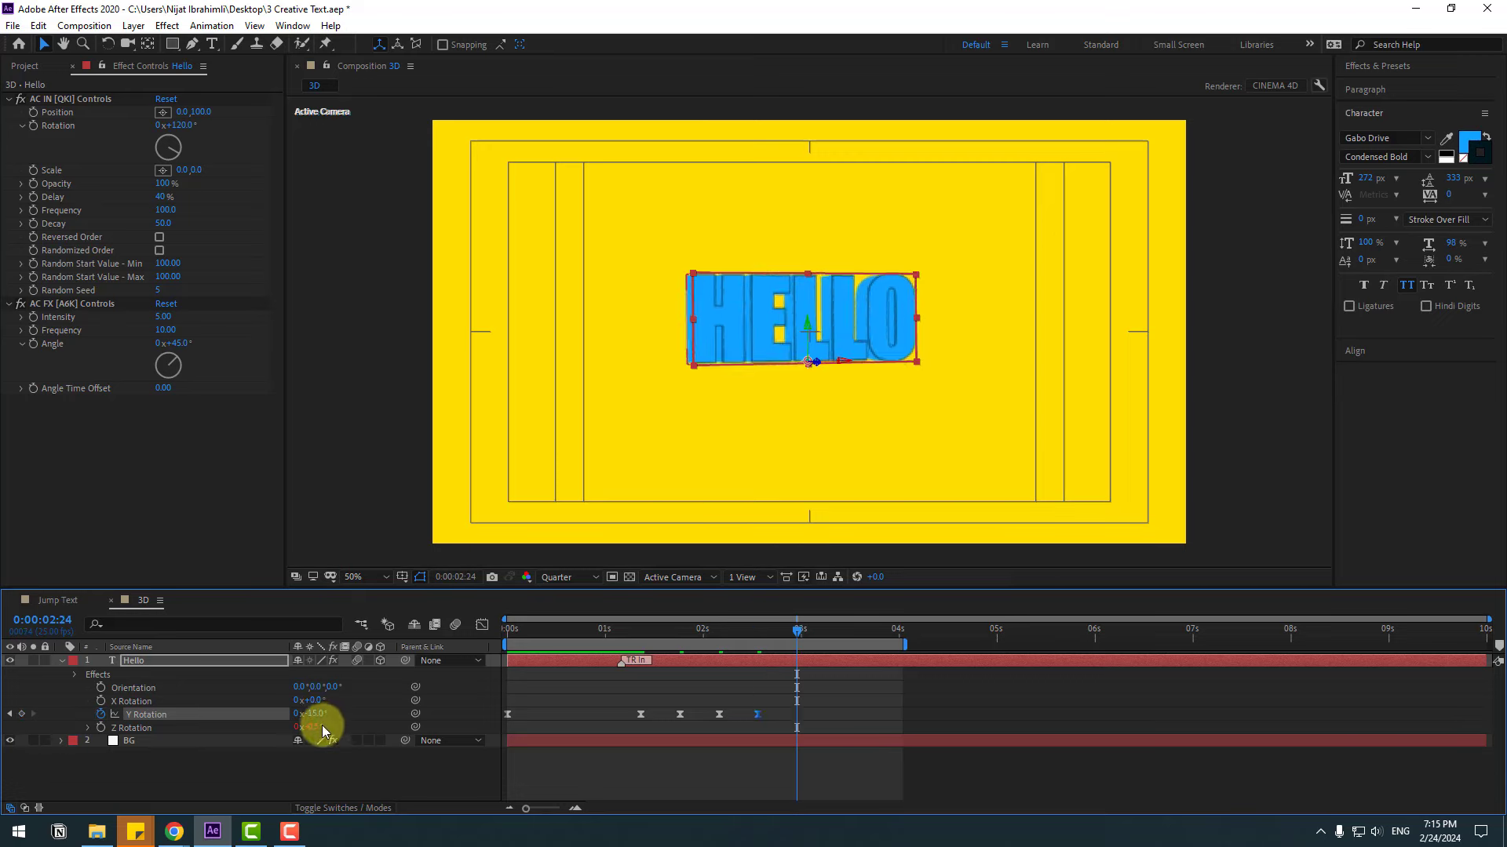
pyautogui.click(311, 722)
pyautogui.write('15')
pyautogui.press('Return')
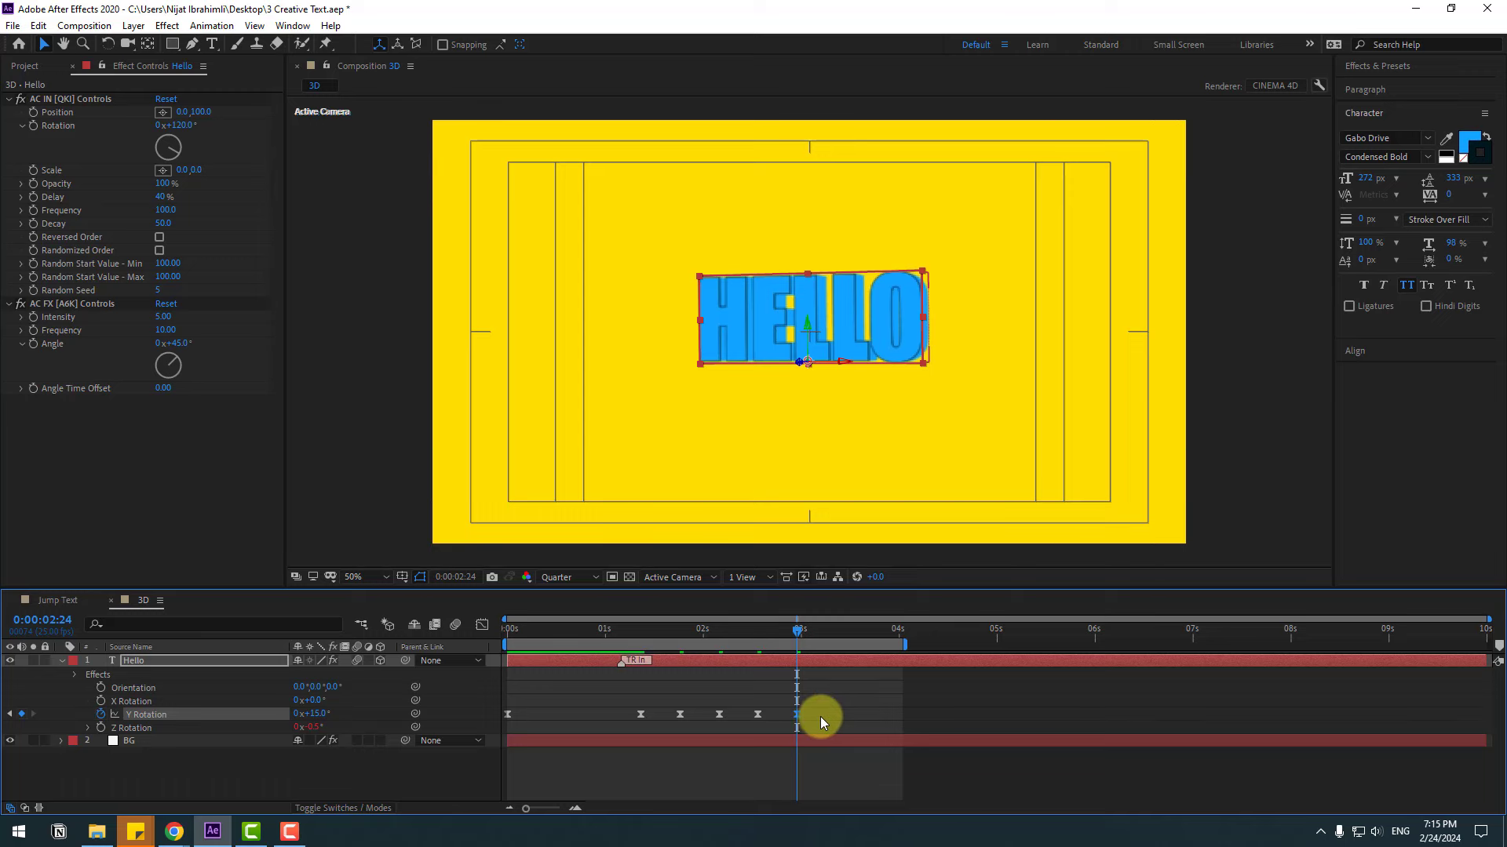
pyautogui.hotkey('shift', 'pagedown')
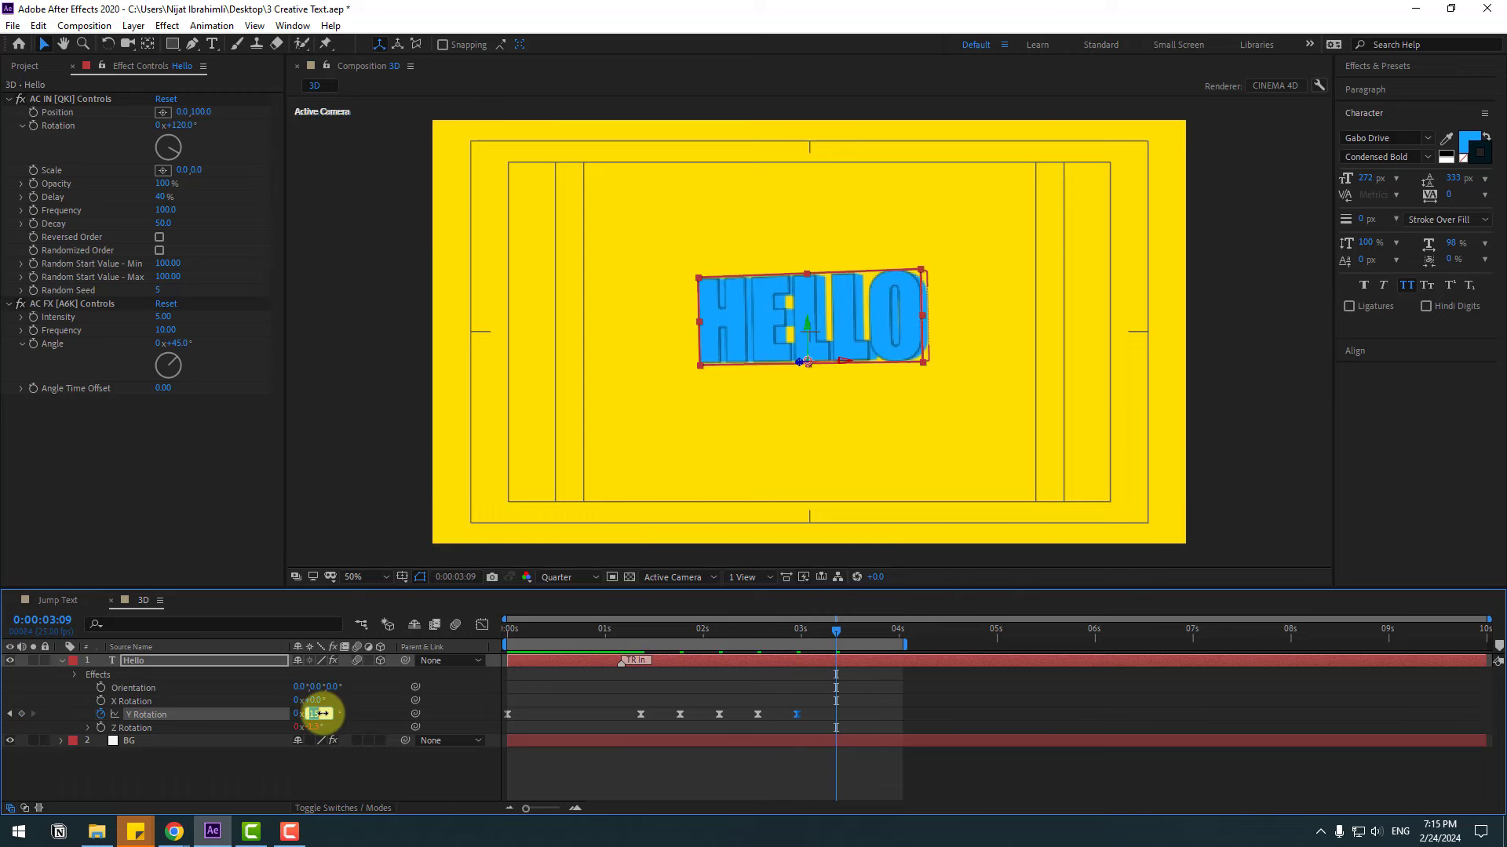
pyautogui.click(322, 714)
pyautogui.write('-15')
pyautogui.press('Return')
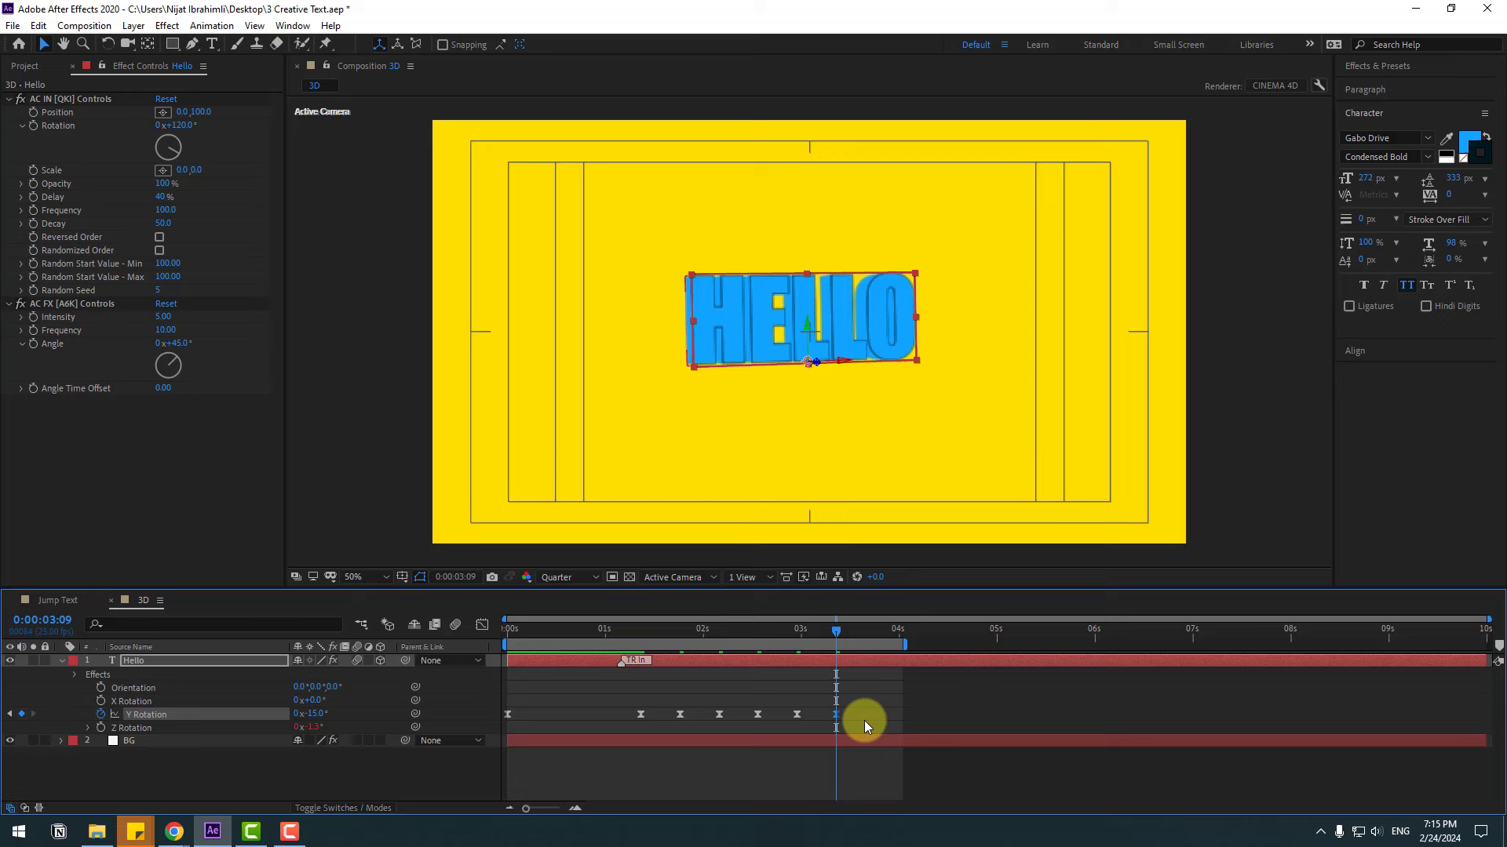
# Add a Y Rotation keyframe of 15° at 0:00:03:19, extend the work area slightly past 4 seconds, and preview the swing
pyautogui.hotkey('shift', 'pagedown')
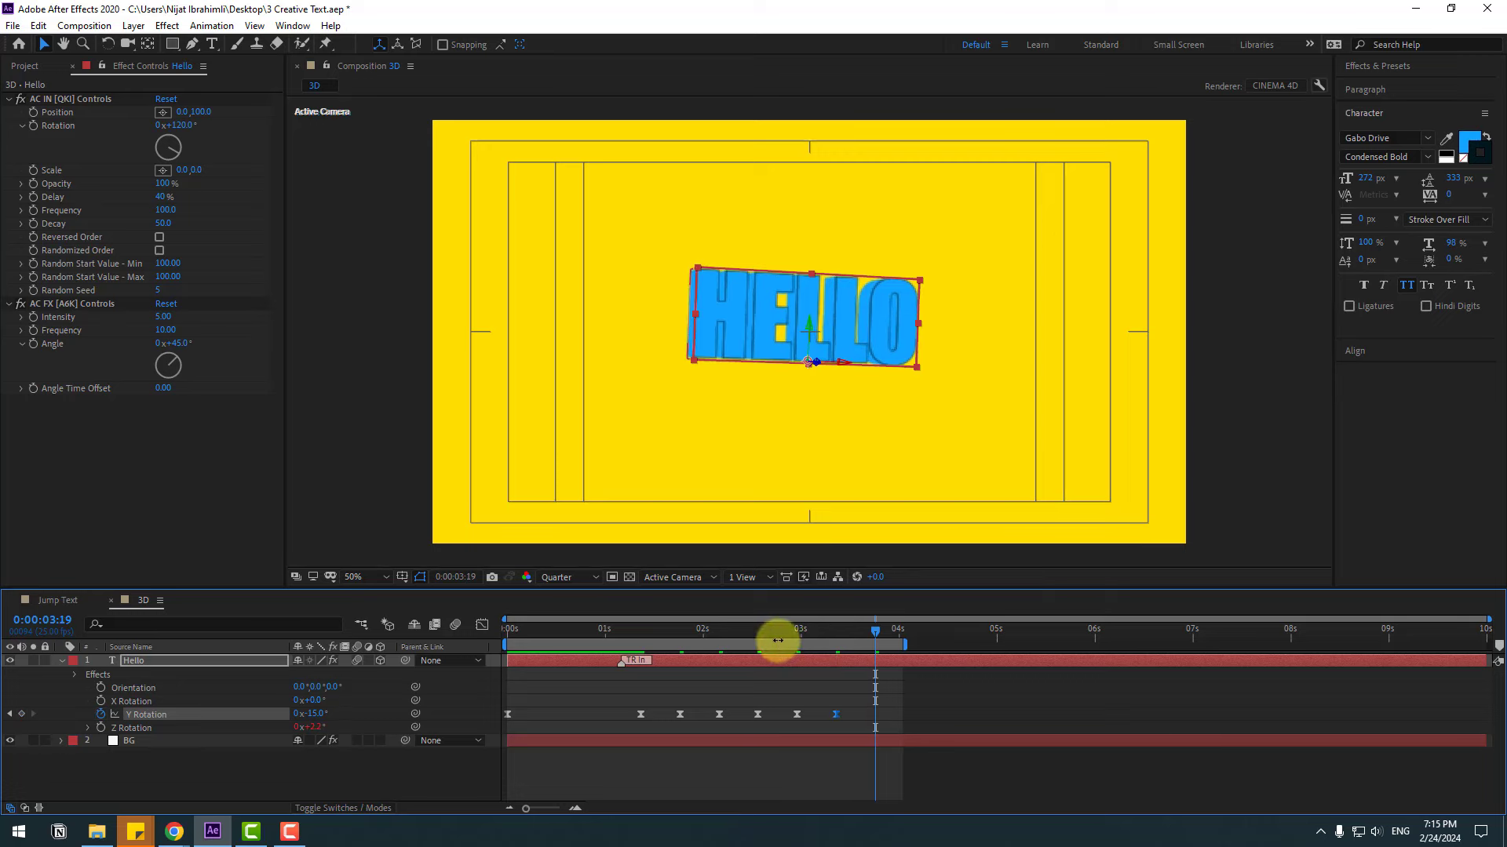
pyautogui.moveTo(795, 641); pyautogui.dragTo(835, 635)
pyautogui.hotkey('shift', 'pagedown')
pyautogui.click(318, 714)
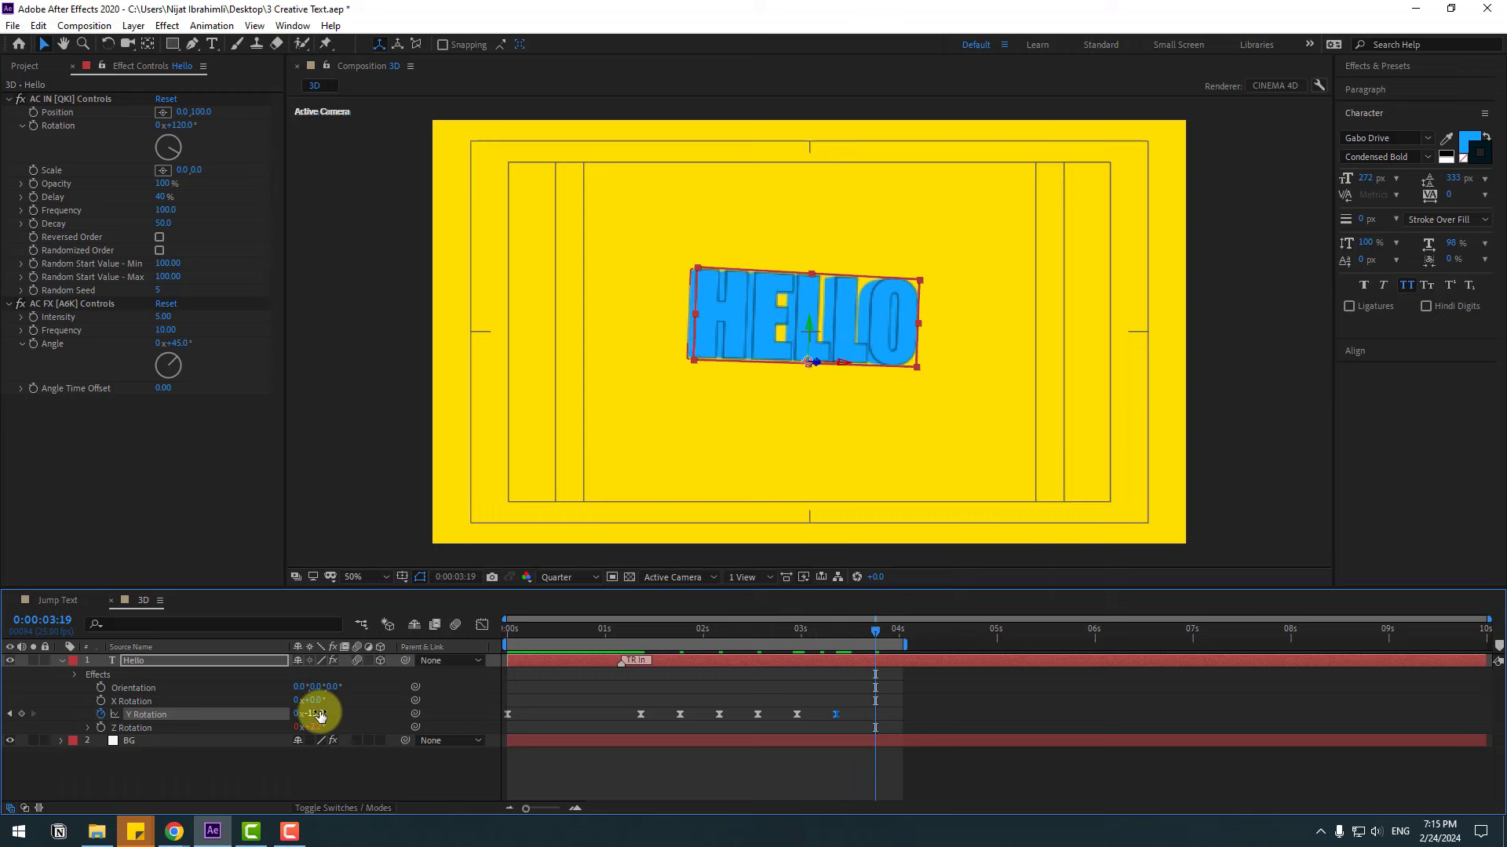
pyautogui.write('15')
pyautogui.press('Return')
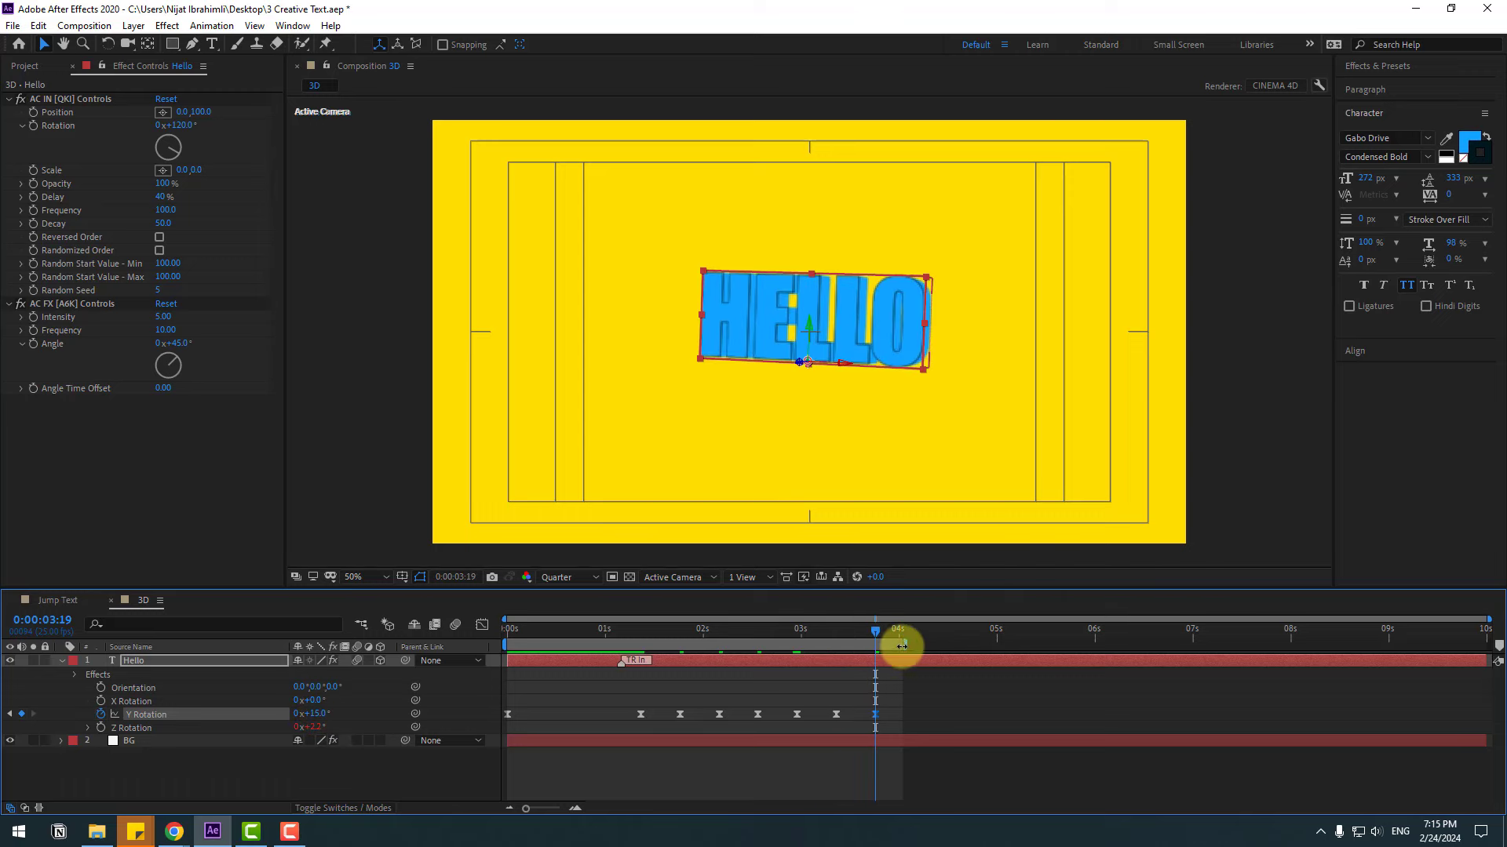
pyautogui.moveTo(901, 644); pyautogui.dragTo(908, 644)
pyautogui.press('space')
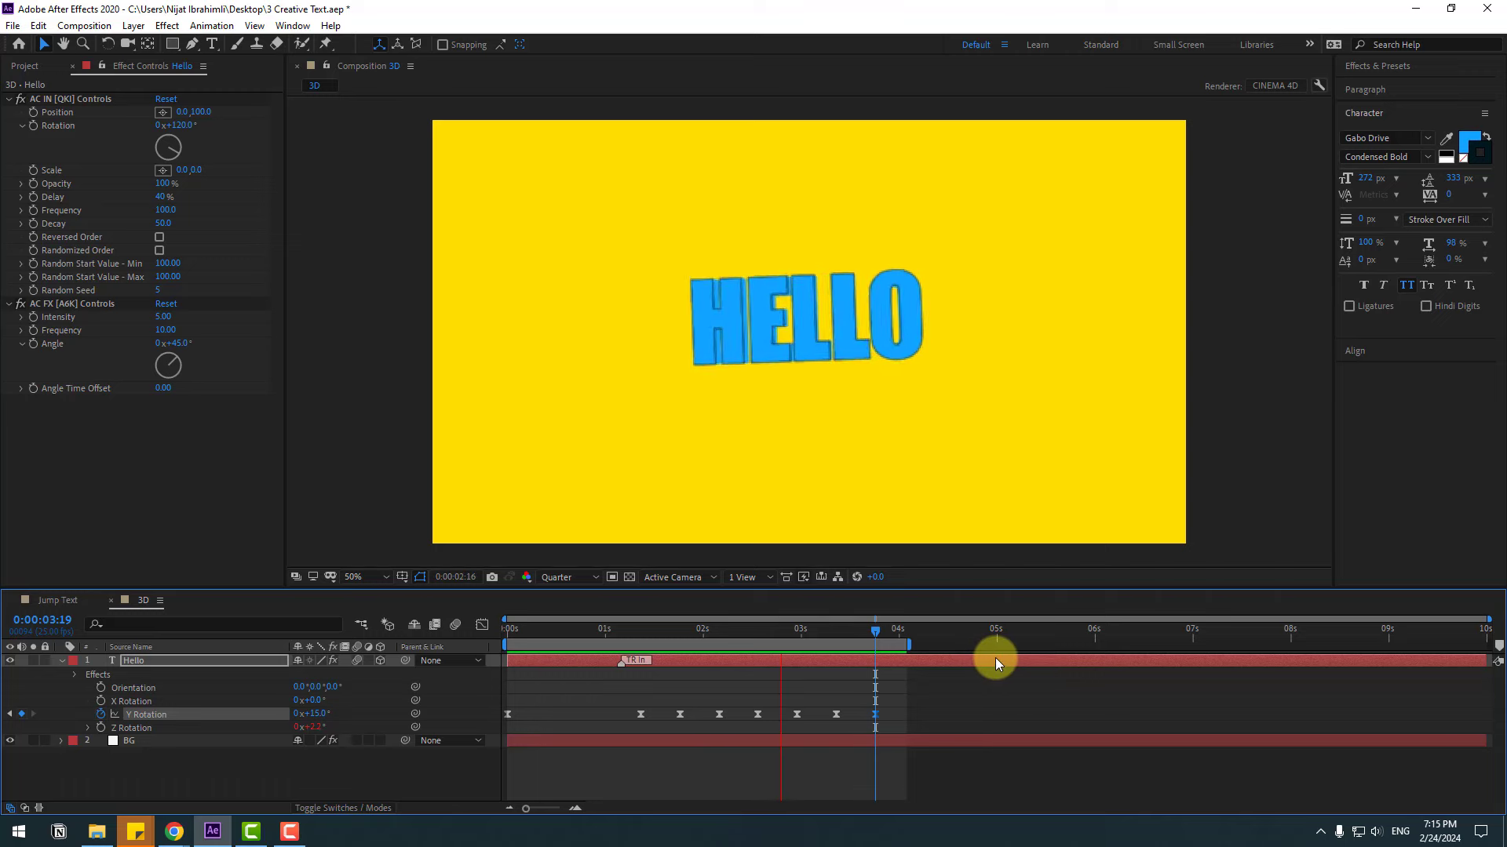
# Start X Rotation keyframing on the Hello layer at the second Y Rotation keyframe and set -10° at 0:00:01:19
pyautogui.click(644, 628)
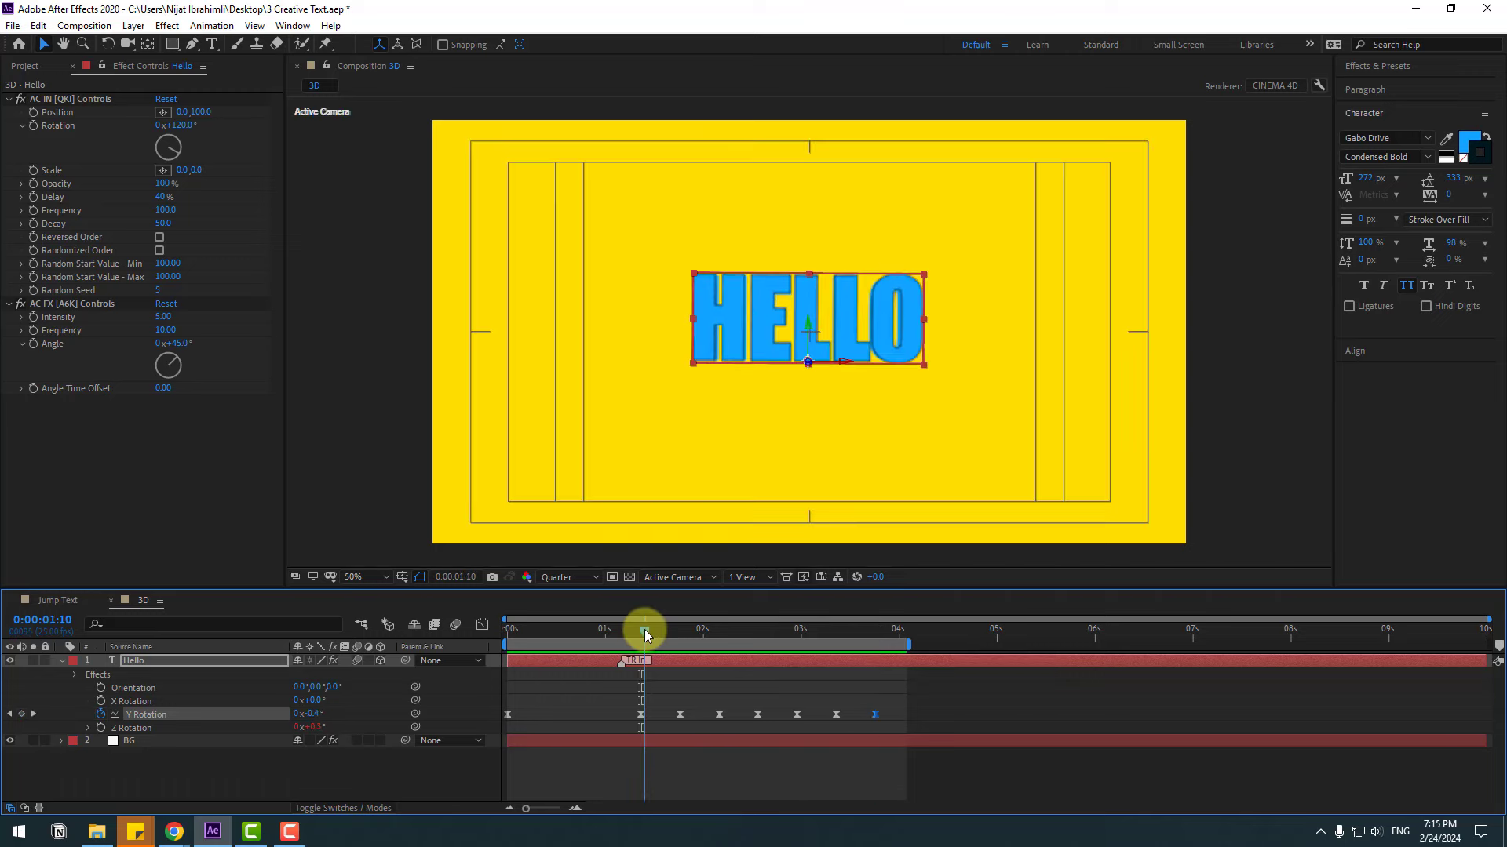
pyautogui.click(101, 701)
pyautogui.moveTo(647, 628); pyautogui.dragTo(680, 628)
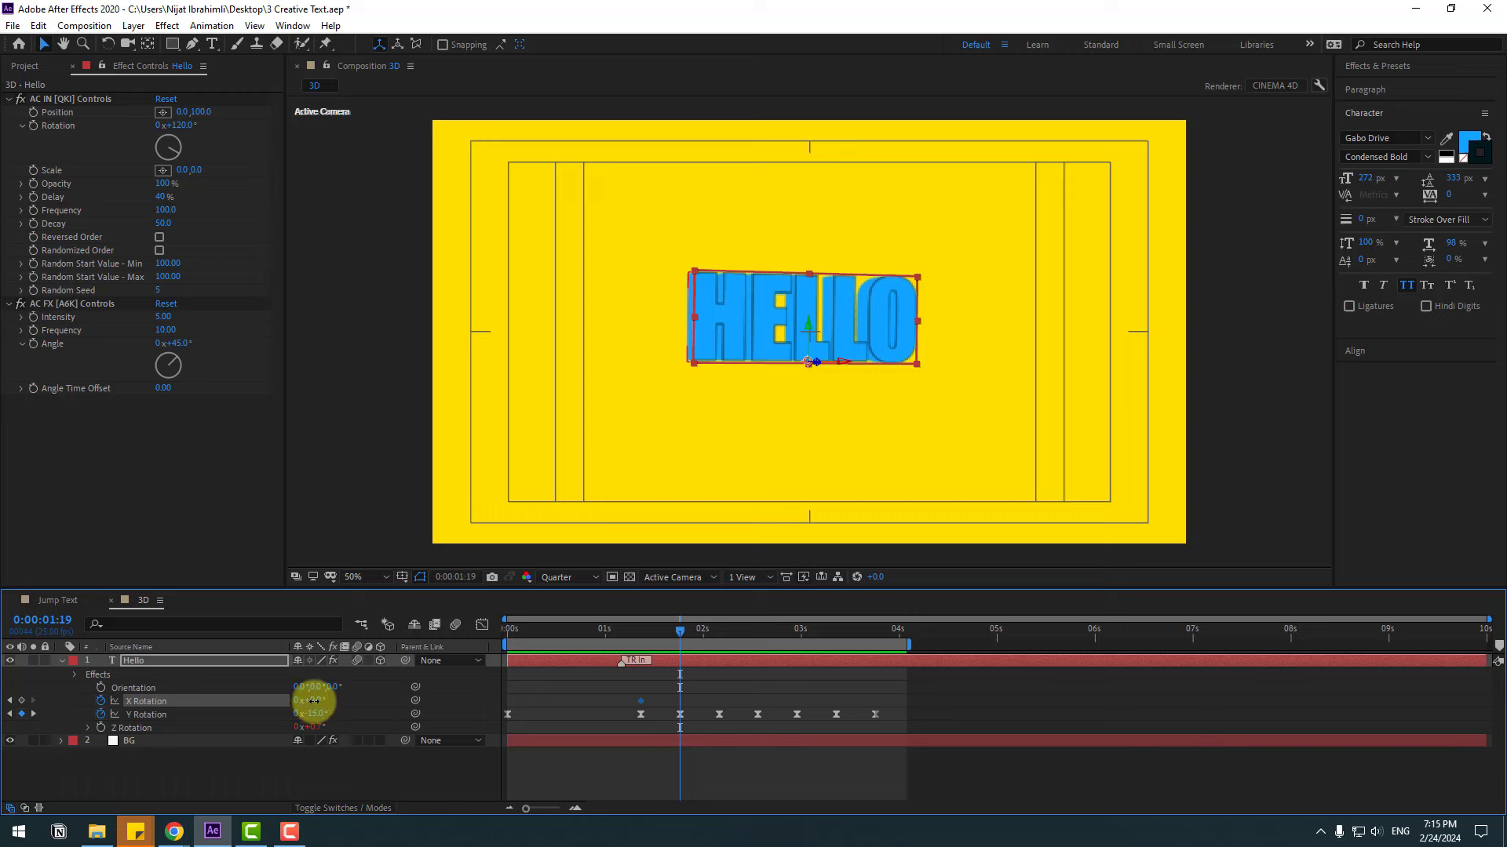
pyautogui.moveTo(312, 701); pyautogui.dragTo(316, 713)
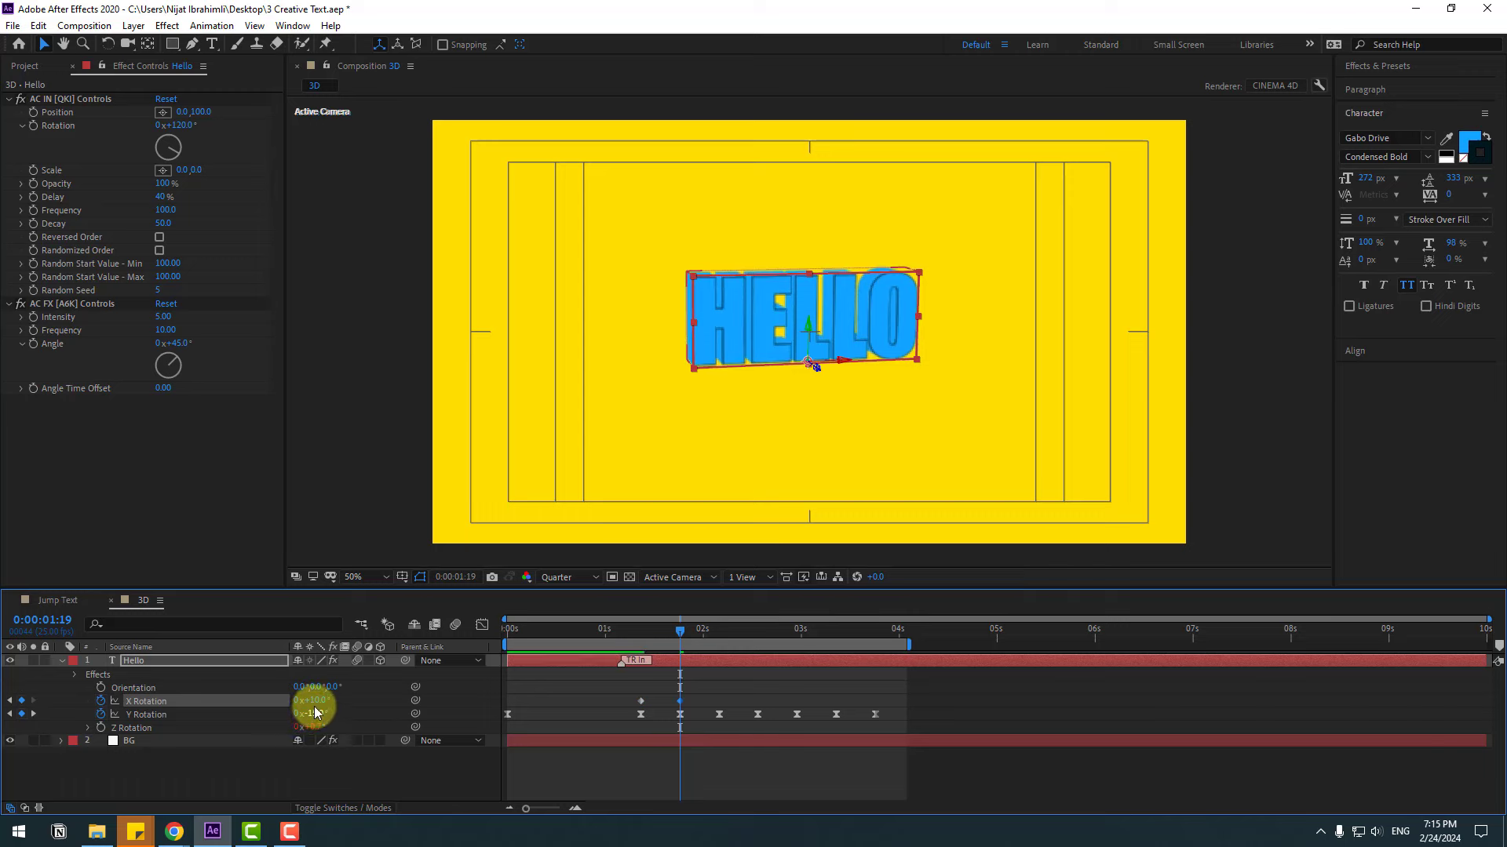
pyautogui.write('-10')
pyautogui.press('Return')
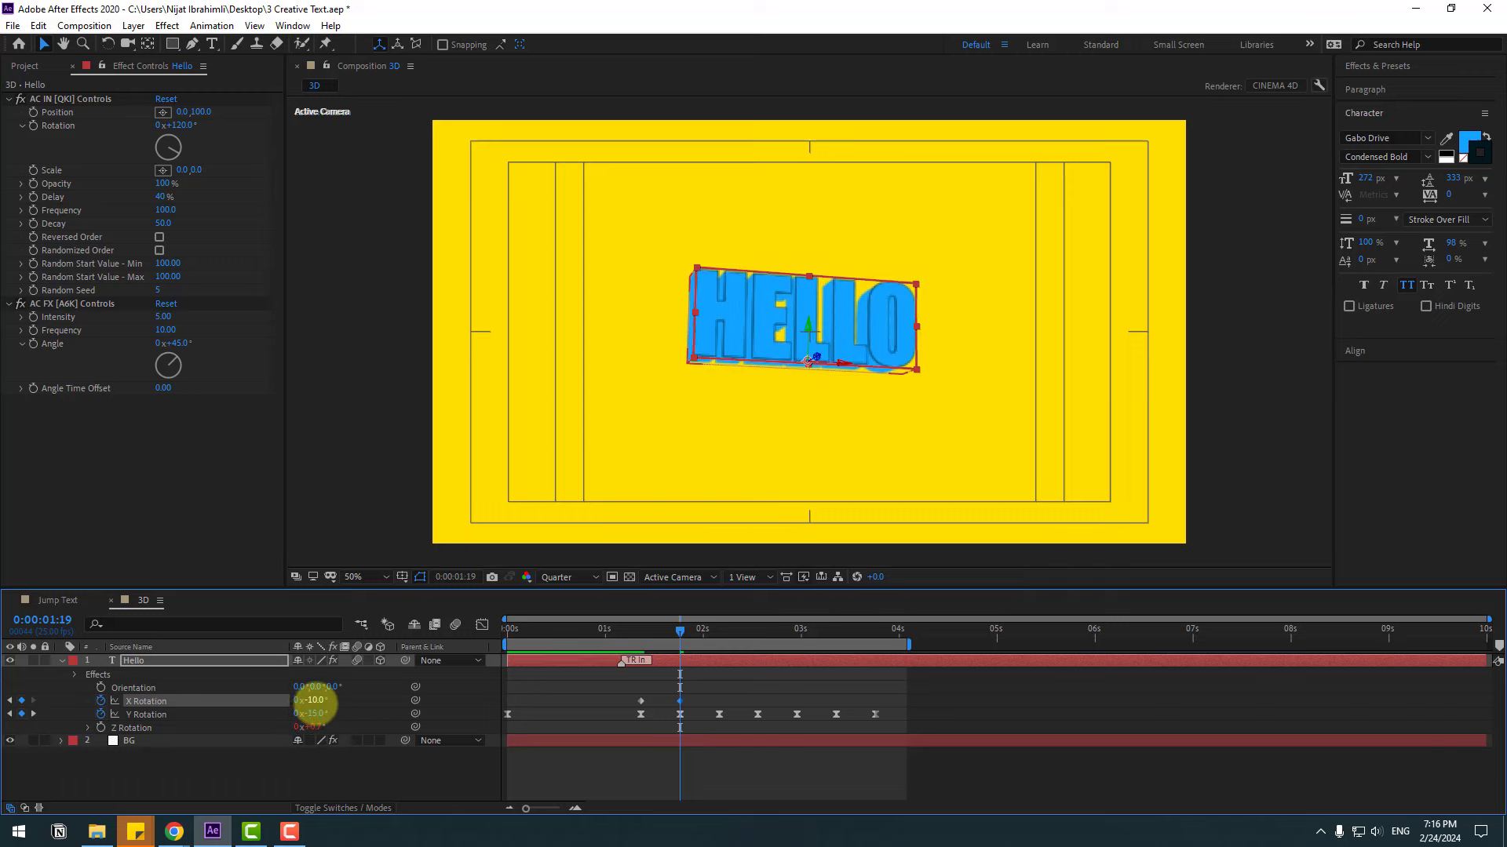
# Add X Rotation keyframes to the Hello layer: 10° at 0:00:02:04 and -10° at 0:00:02:14
pyautogui.hotkey('shift', 'pagedown')
pyautogui.click(312, 714)
pyautogui.press('Return')
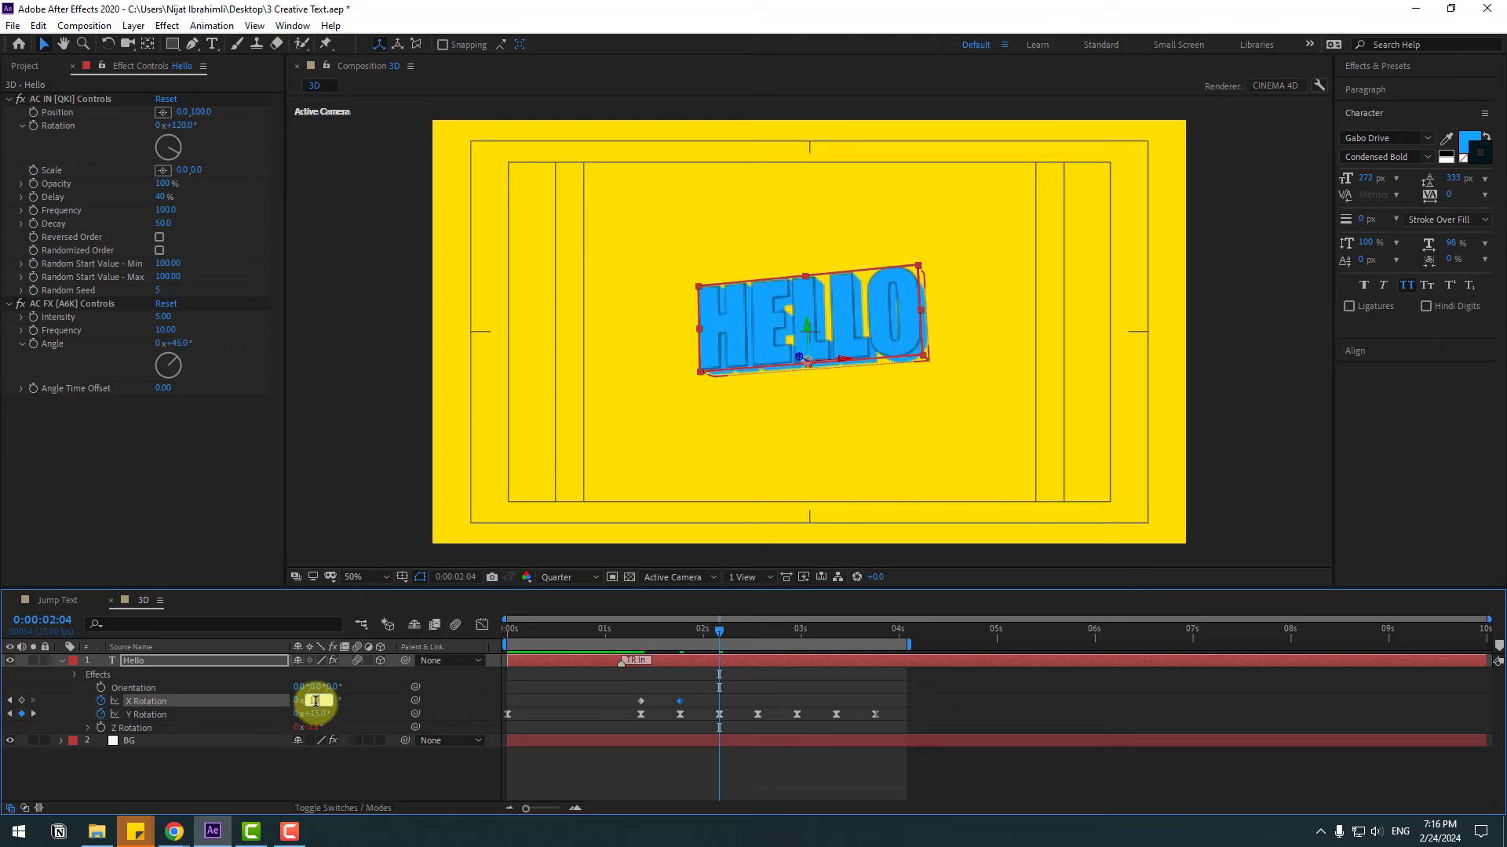
pyautogui.write('10')
pyautogui.press('Return')
pyautogui.hotkey('shift', 'pagedown')
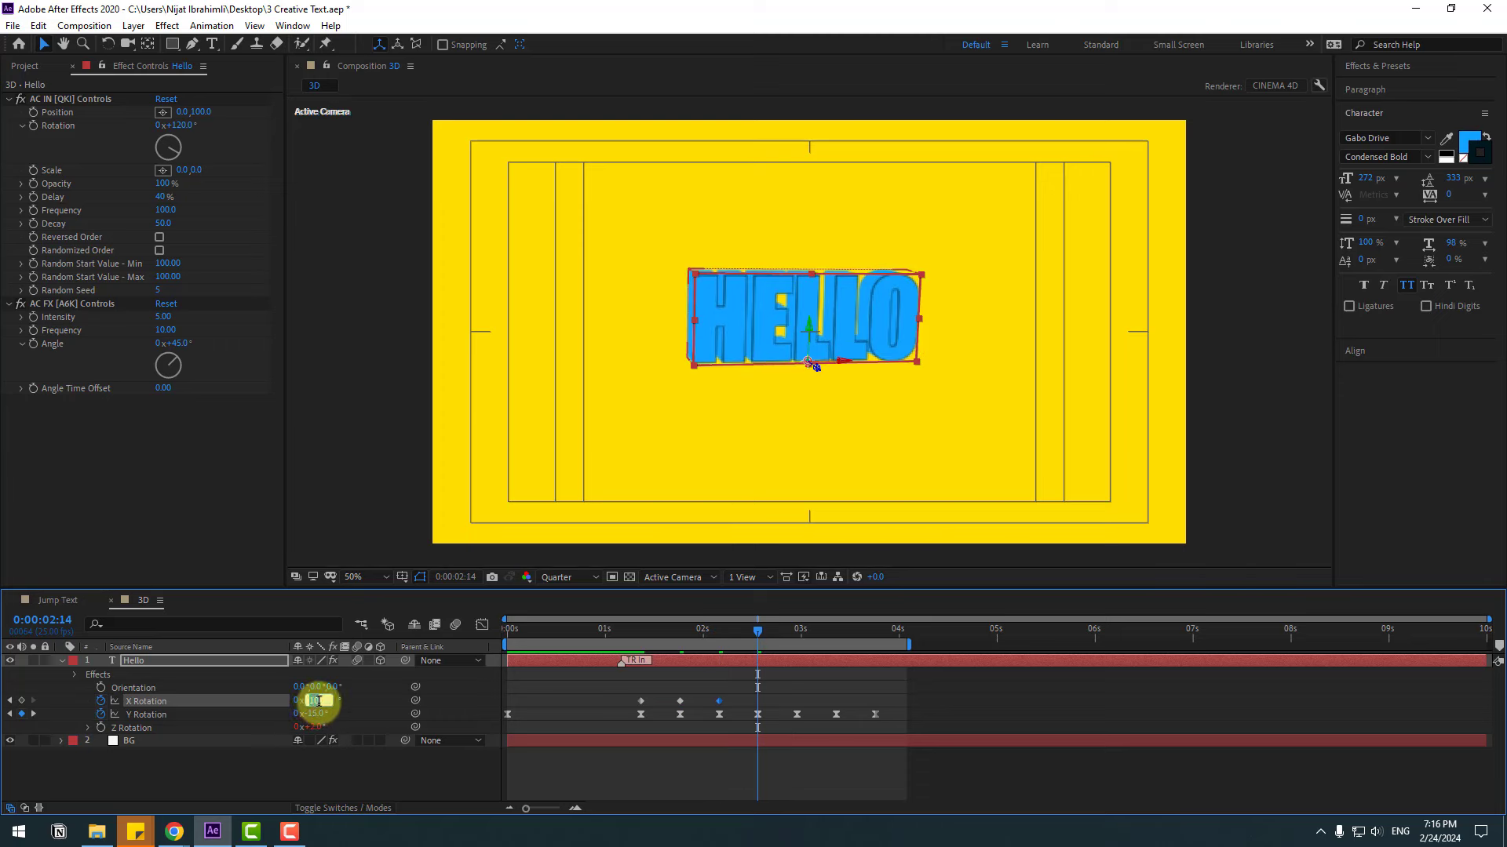
pyautogui.write('-10')
pyautogui.press('Return')
# Continue the alternating X Rotation keyframes with 10° at 0:00:02:24, -10° at 0:00:03:09 and 10° at 0:00:03:19
pyautogui.hotkey('shift', 'pagedown')
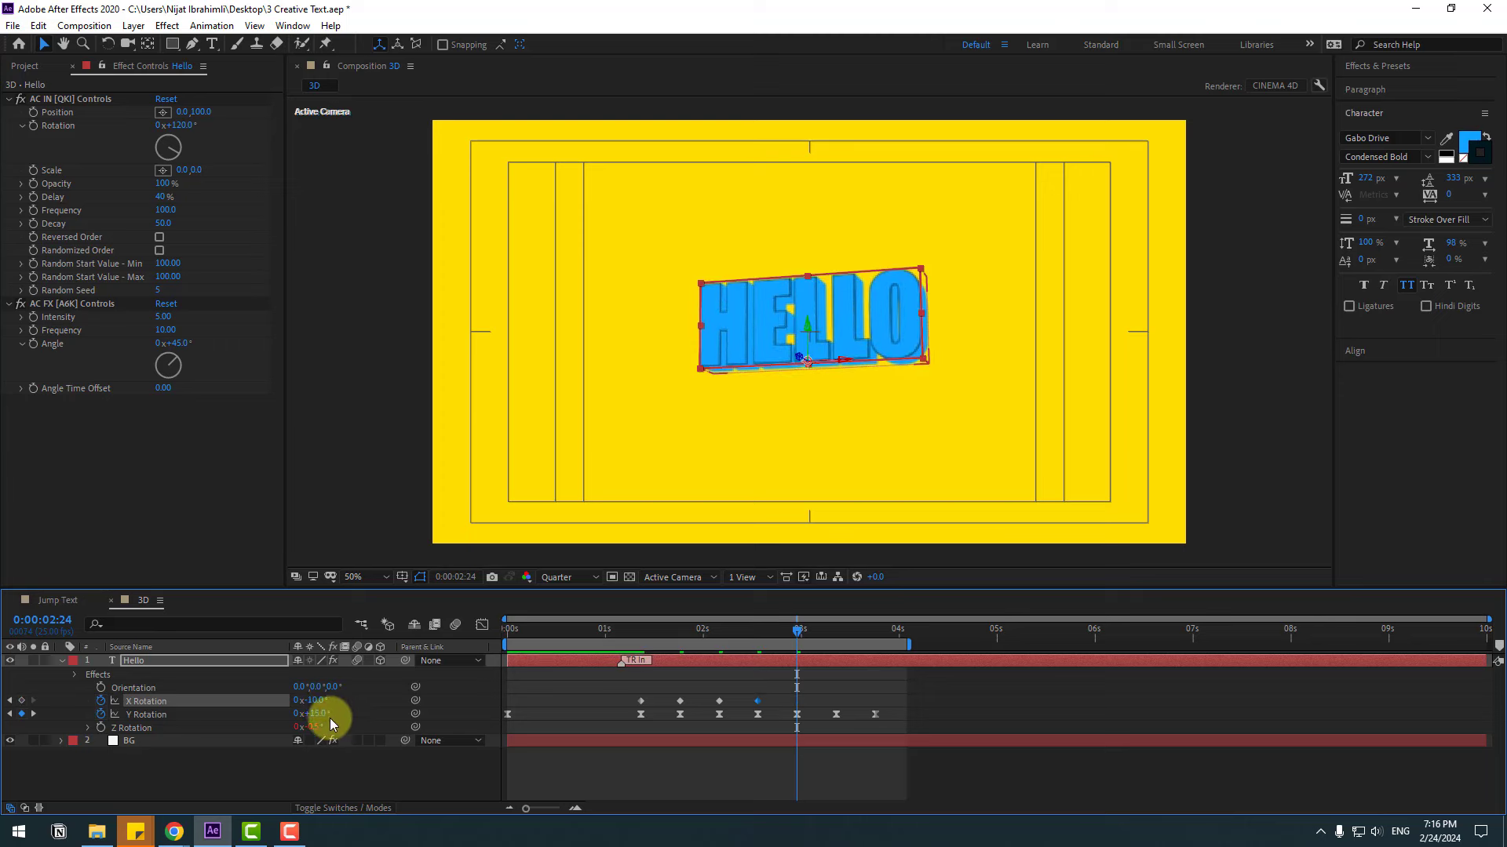
pyautogui.write('10')
pyautogui.press('Return')
pyautogui.hotkey('shift', 'pagedown')
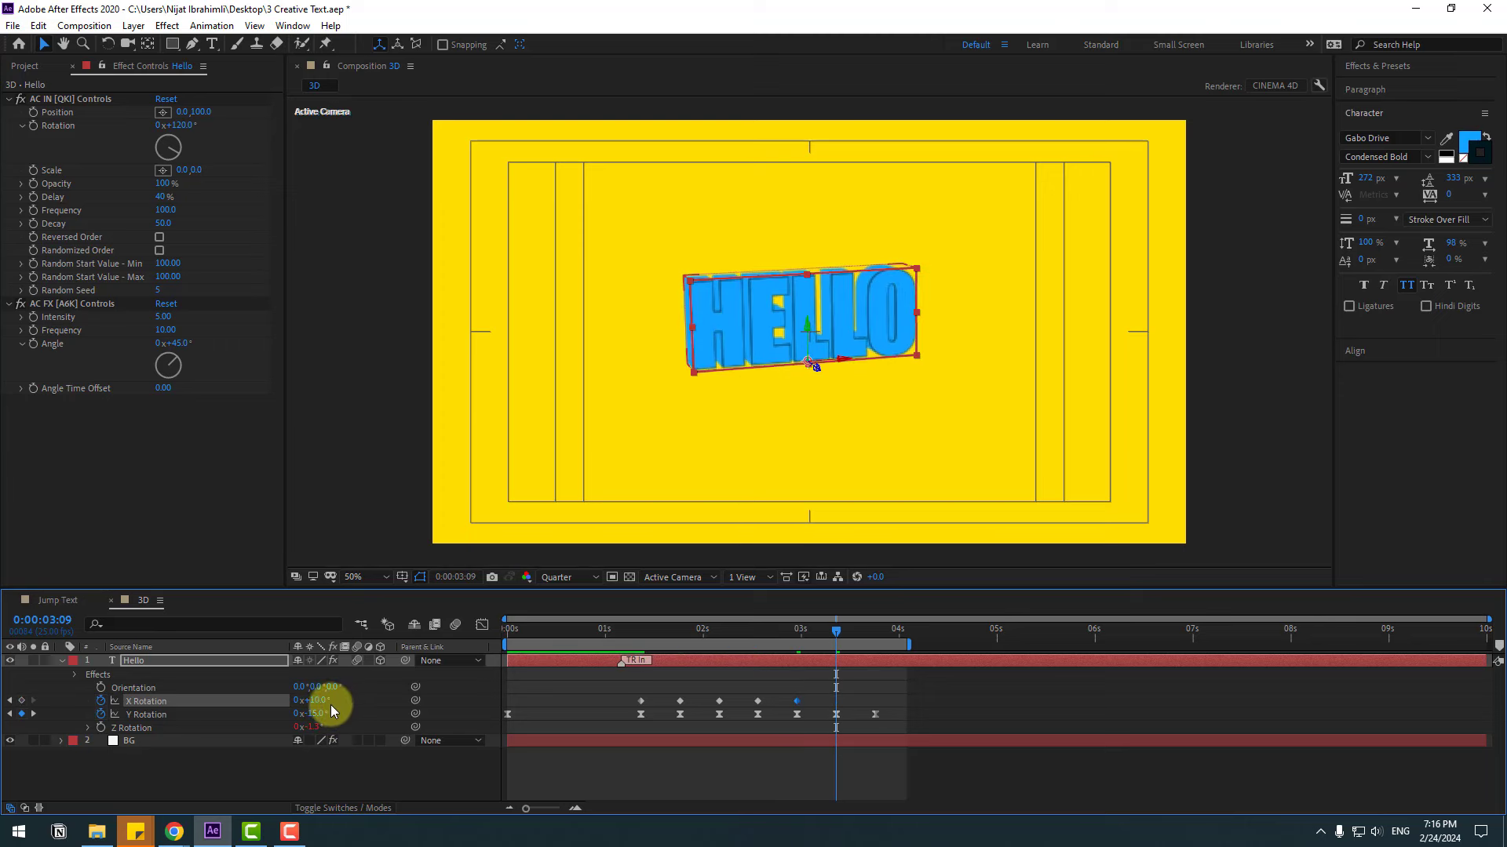
pyautogui.write('10')
pyautogui.press('Return')
pyautogui.hotkey('shift', 'pagedown')
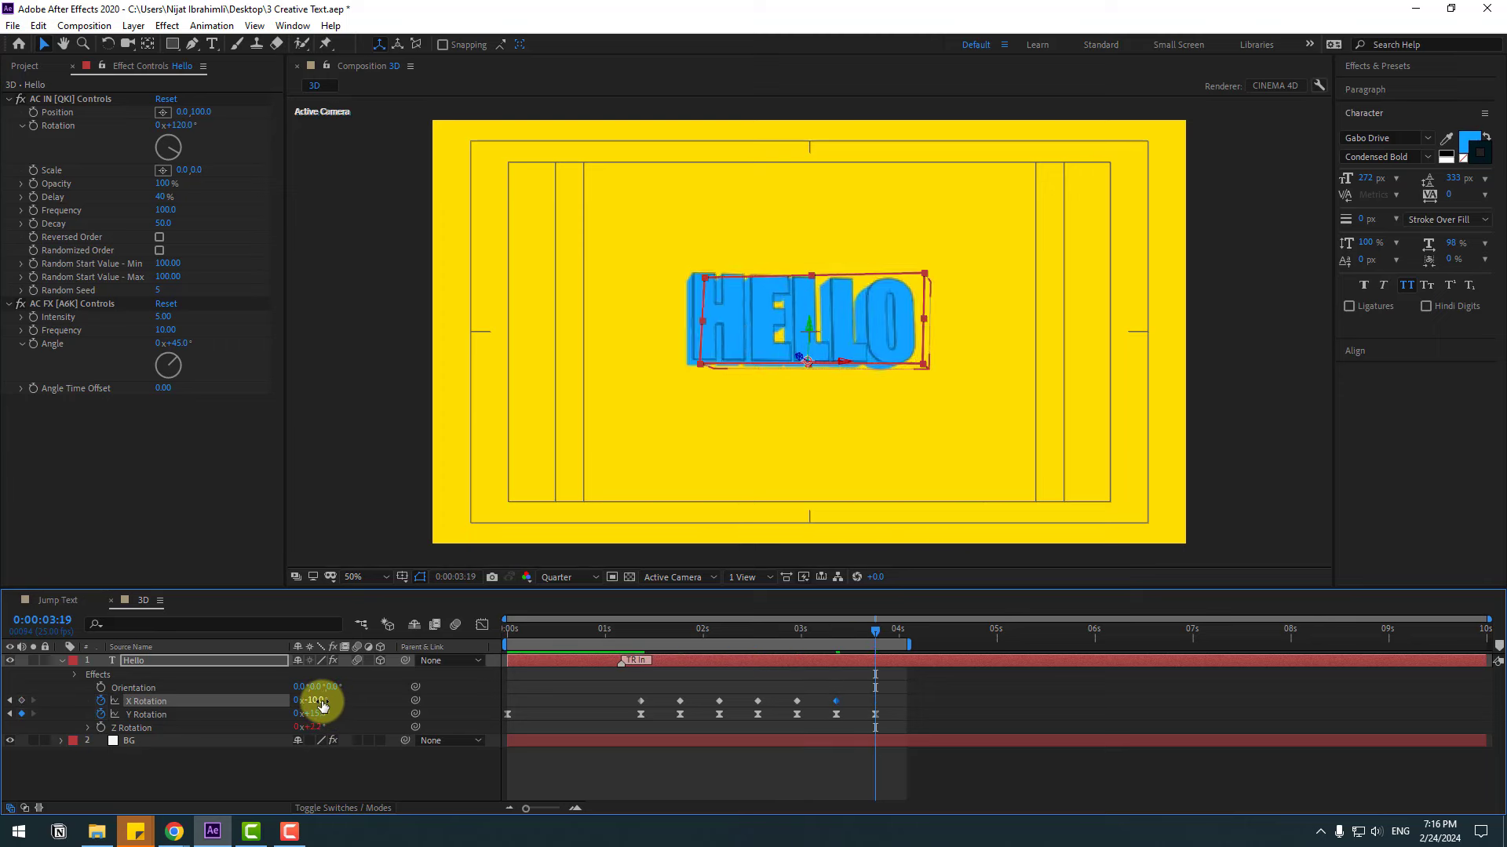
# Apply Easy Ease to all X Rotation keyframes of the Hello layer
pyautogui.moveTo(892, 699); pyautogui.dragTo(643, 703)
pyautogui.rightClick(643, 703)
pyautogui.moveTo(652, 697)
pyautogui.click(863, 587)
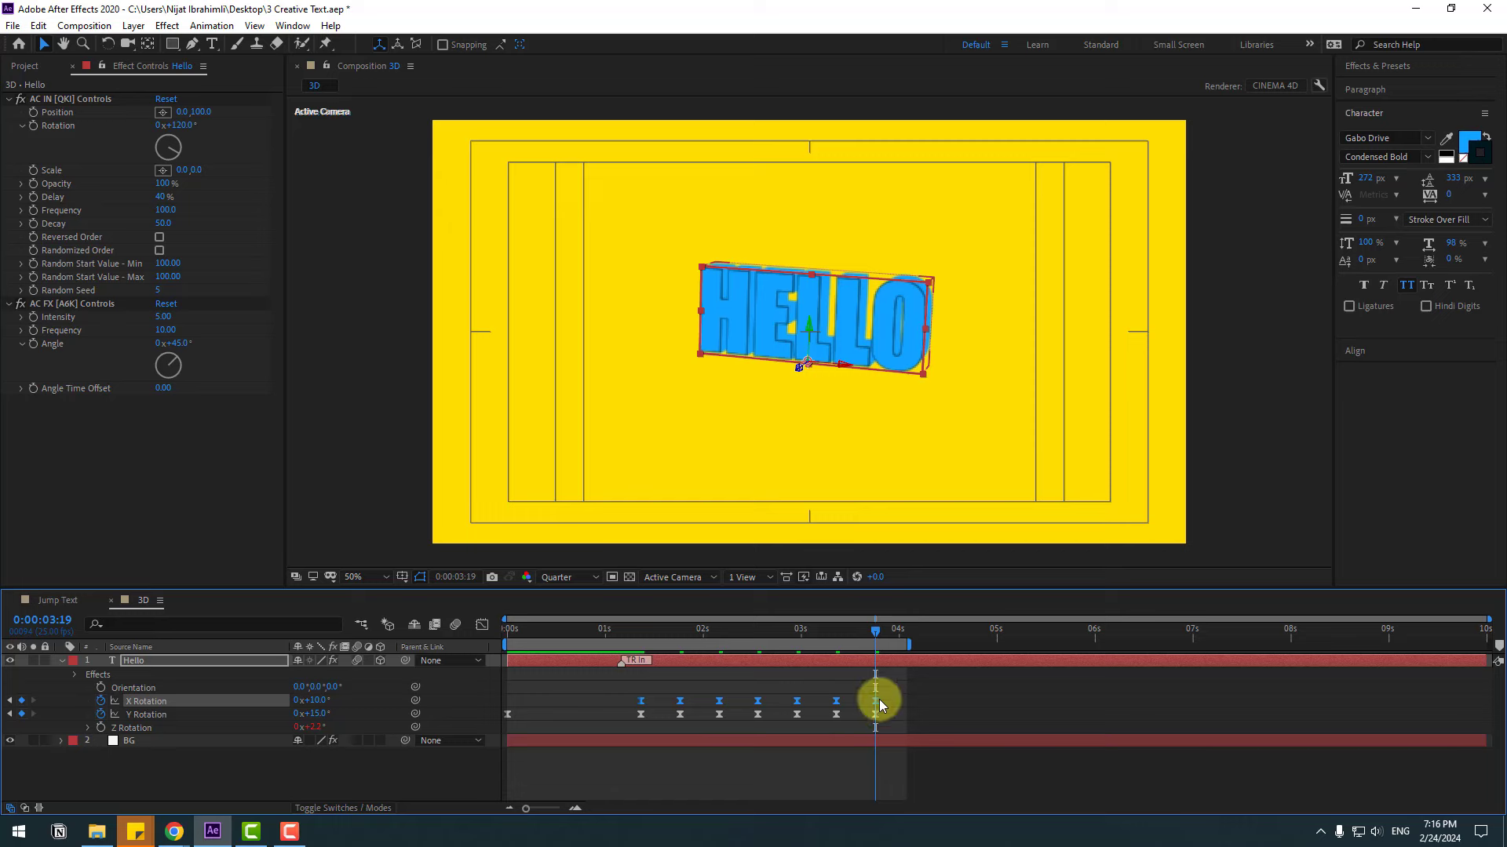
# Stretch the X Rotation keyframes proportionally so the last one sits about three frames later, and preview the motion
pyautogui.moveTo(875, 700); pyautogui.dragTo(889, 700)
pyautogui.click(628, 627)
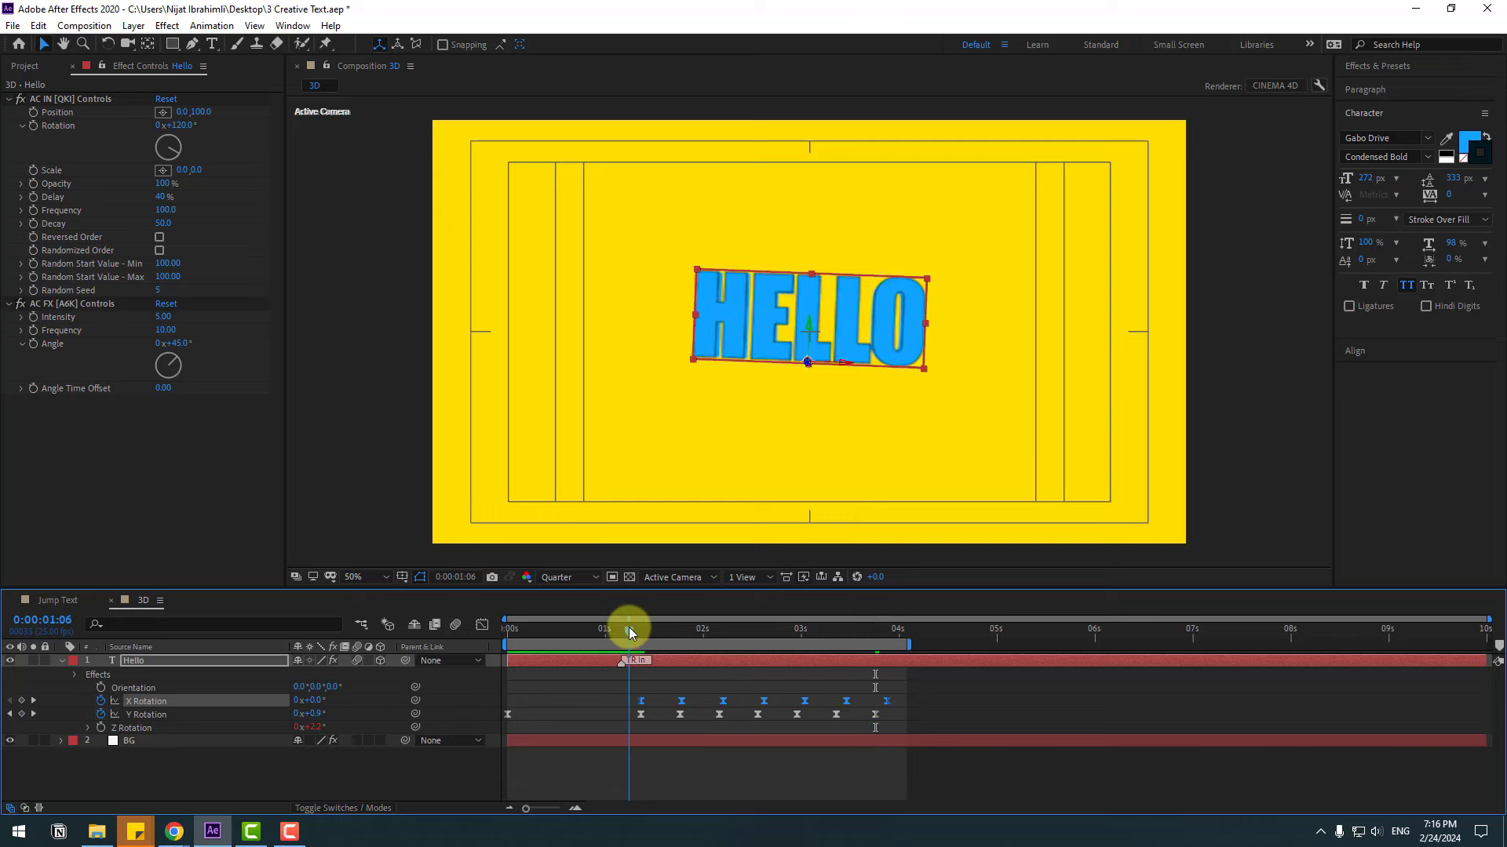
pyautogui.moveTo(628, 628); pyautogui.dragTo(788, 631)
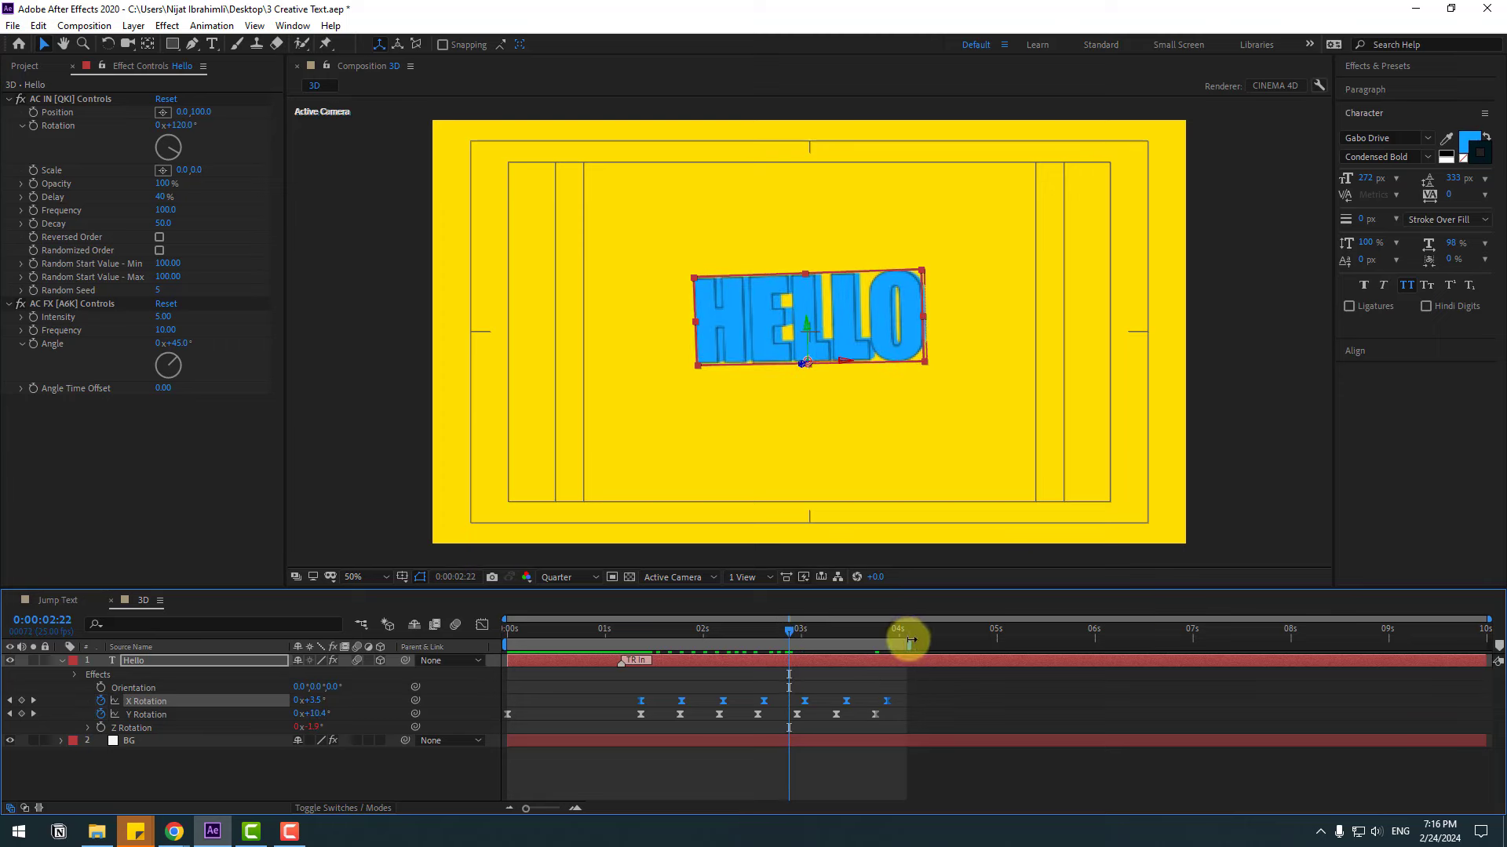
pyautogui.press('space')
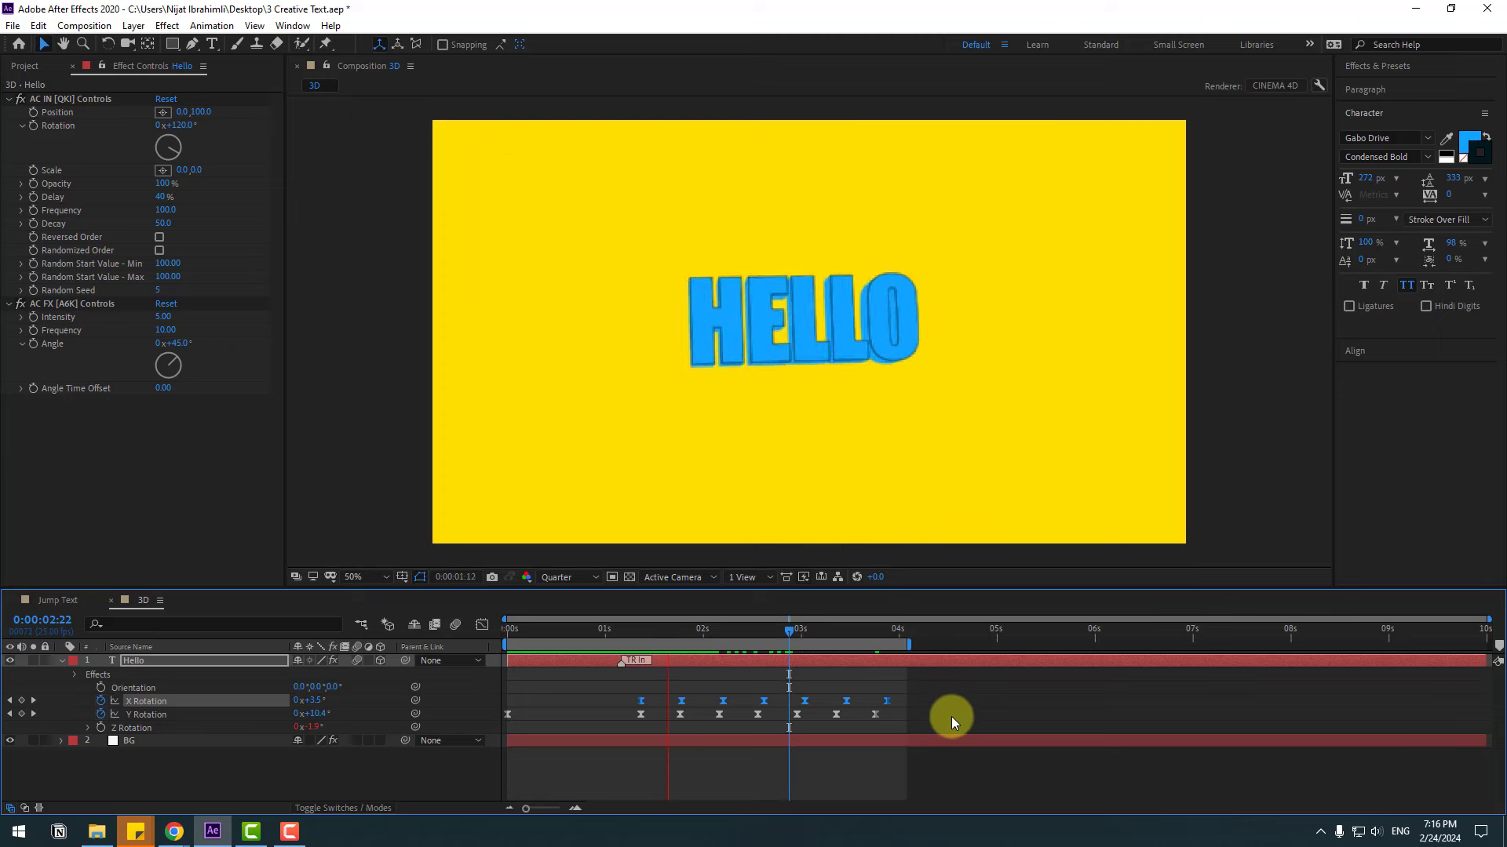
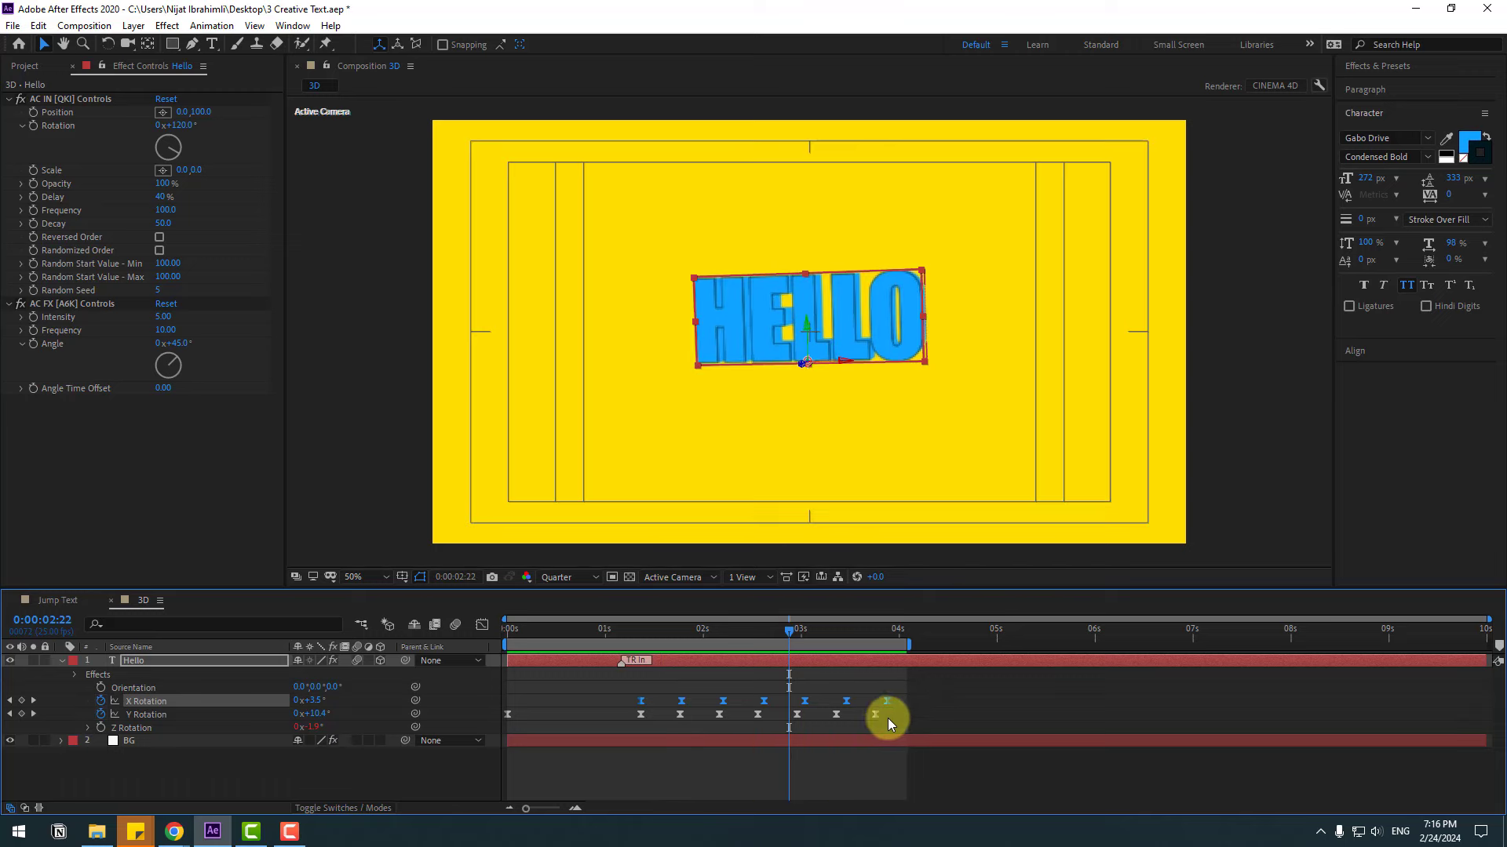
# Shift all X Rotation keyframes about five frames earlier, trim the work area end to just under 4 seconds, and preview
pyautogui.moveTo(895, 687); pyautogui.dragTo(623, 700)
pyautogui.moveTo(613, 633); pyautogui.dragTo(687, 634)
pyautogui.press('space')
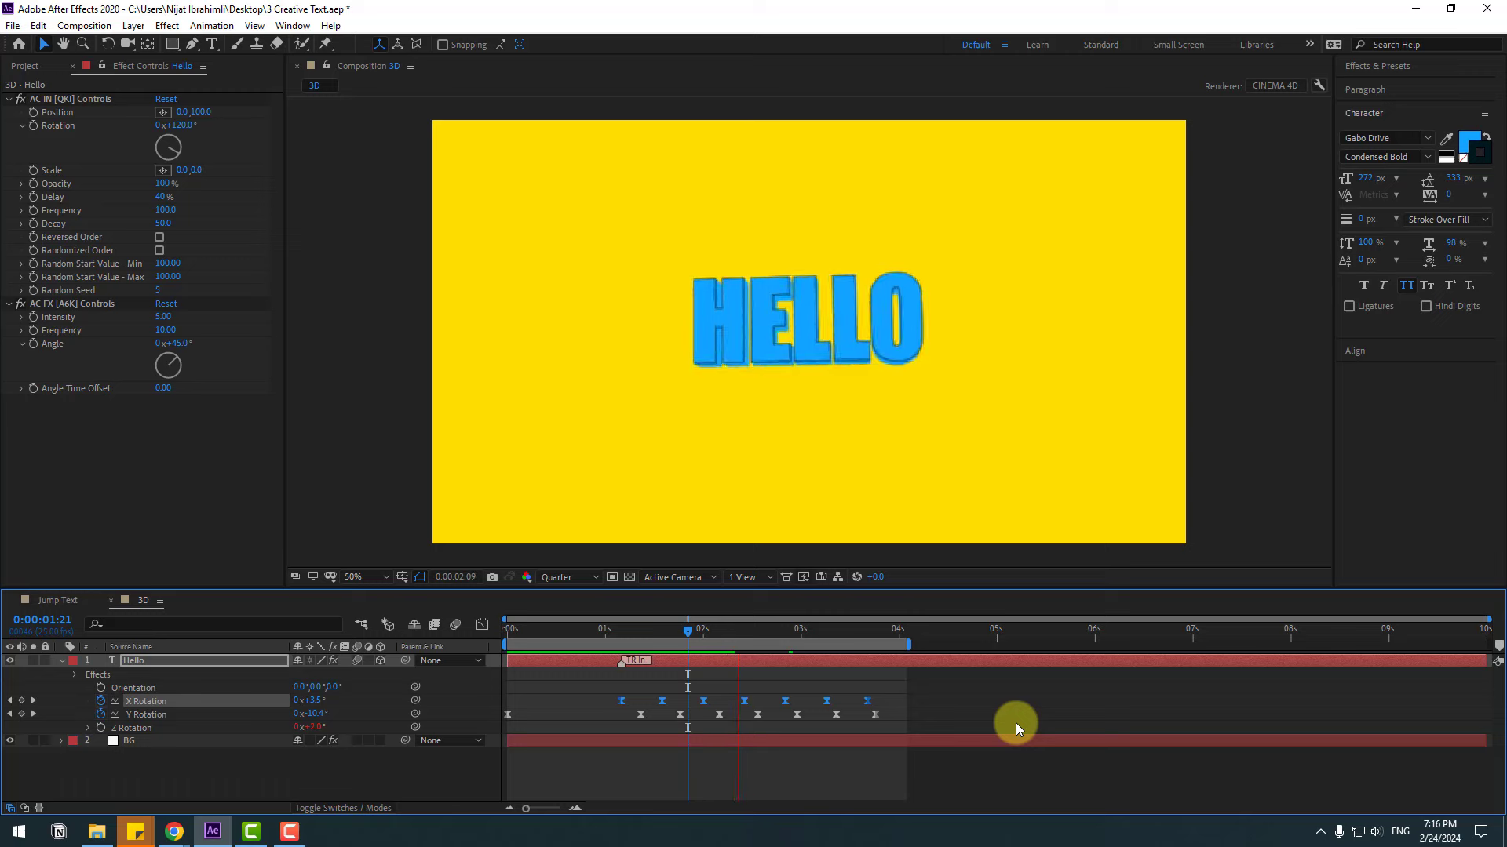
pyautogui.moveTo(909, 644); pyautogui.dragTo(885, 642)
pyautogui.press('space')
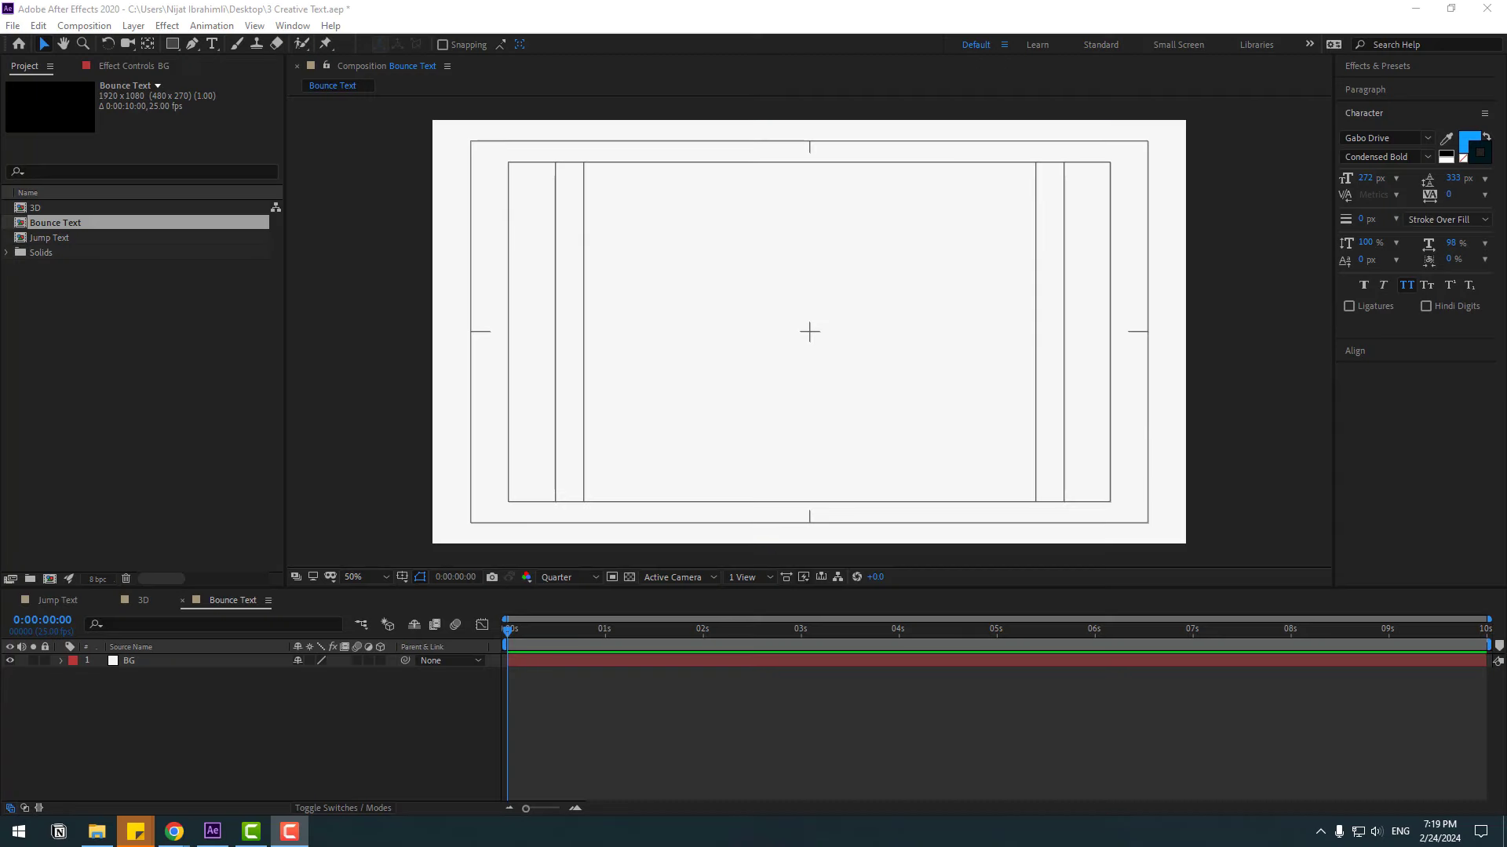
# Add a text layer reading "motion design" to the Bounce Text composition
pyautogui.click(532, 664)
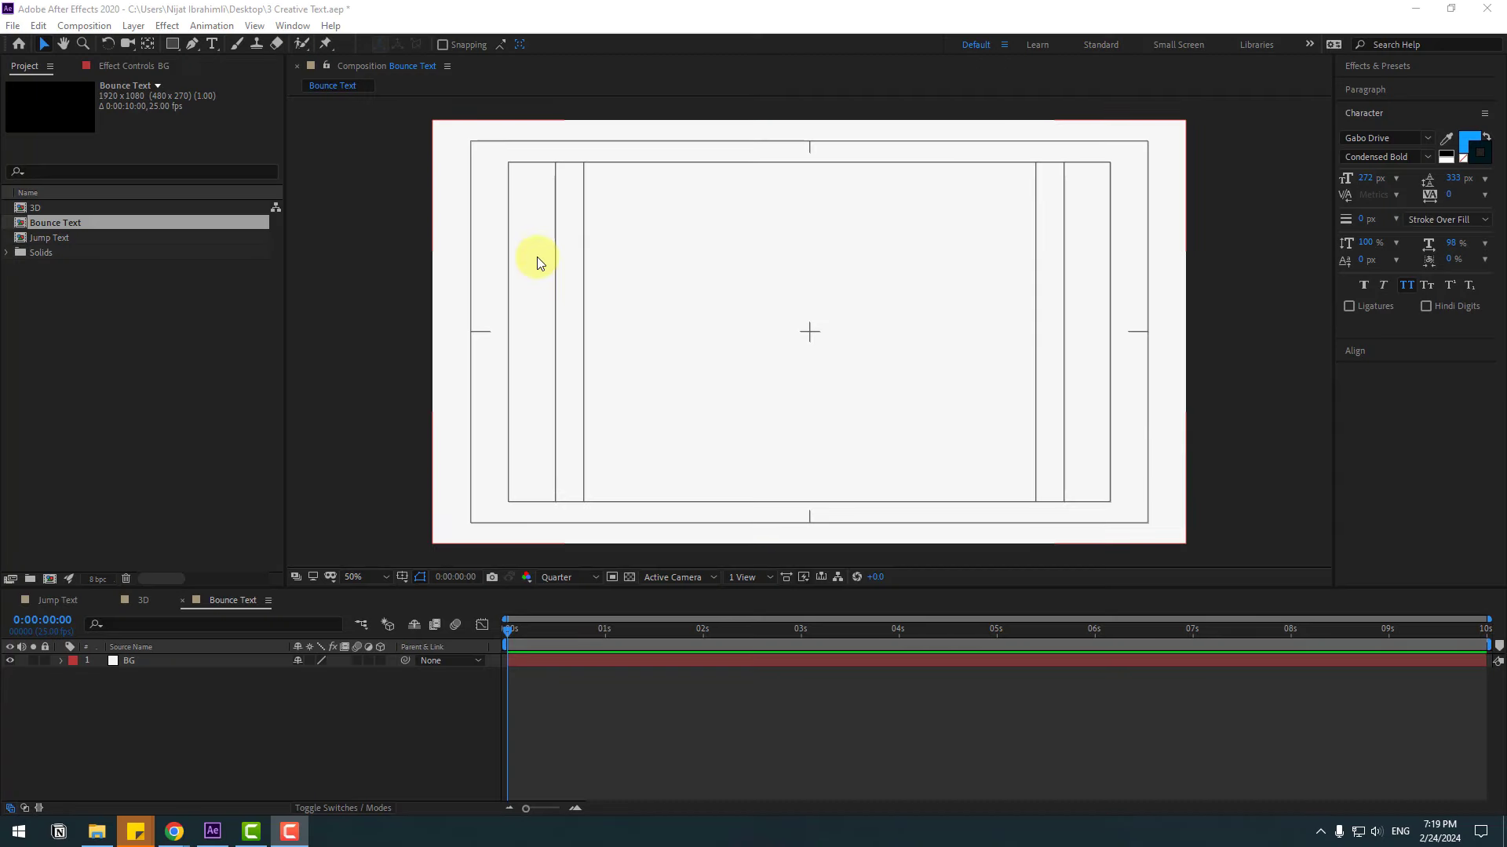
pyautogui.click(307, 191)
pyautogui.click(207, 48)
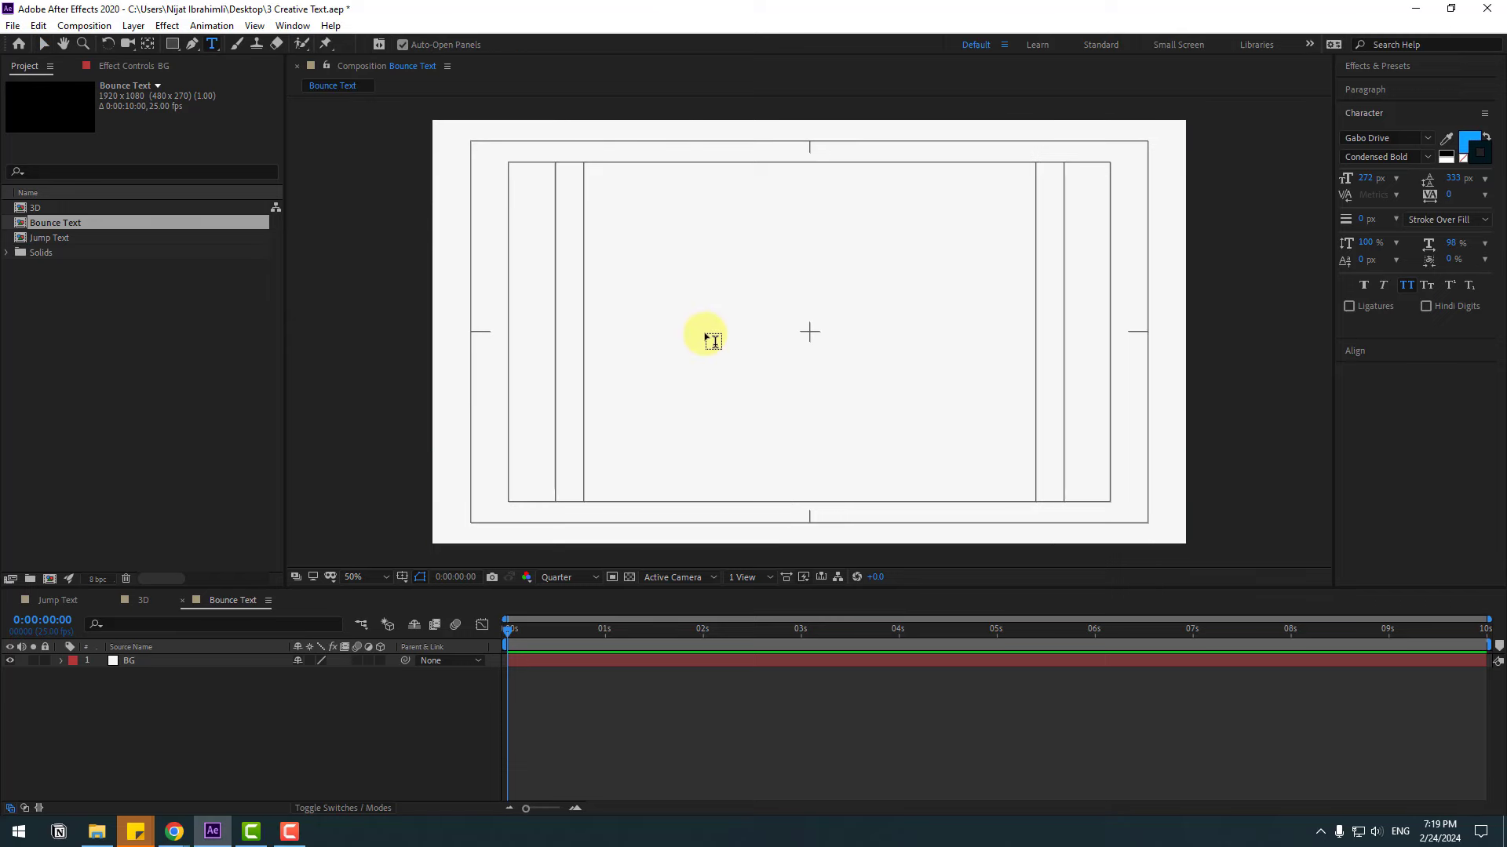
pyautogui.click(675, 346)
pyautogui.write('motion design')
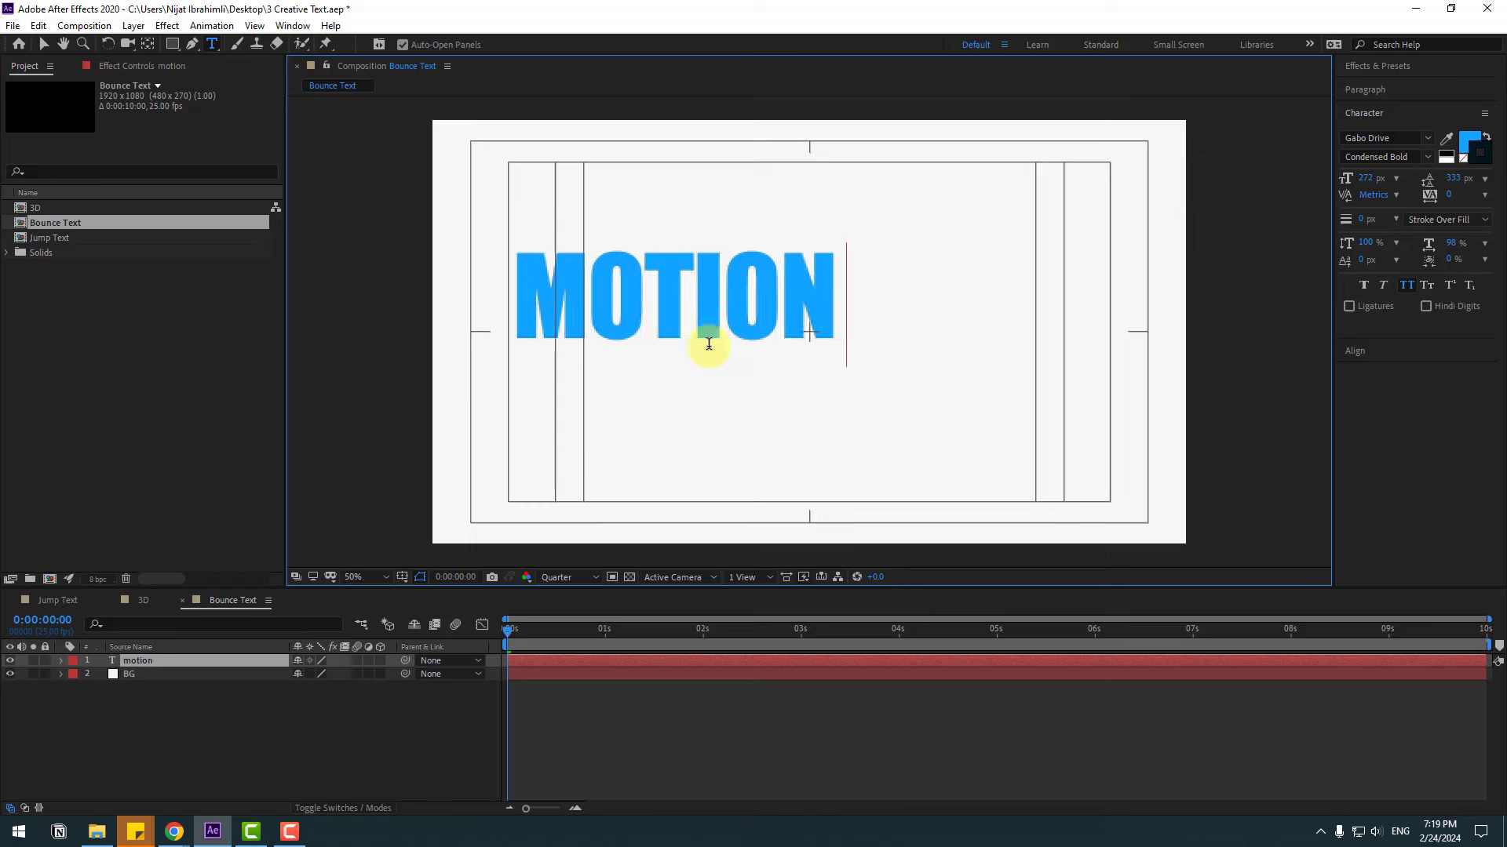
pyautogui.click(41, 46)
# Set the motion design text's font to Golos Text and its size to 50 px
pyautogui.click(1427, 139)
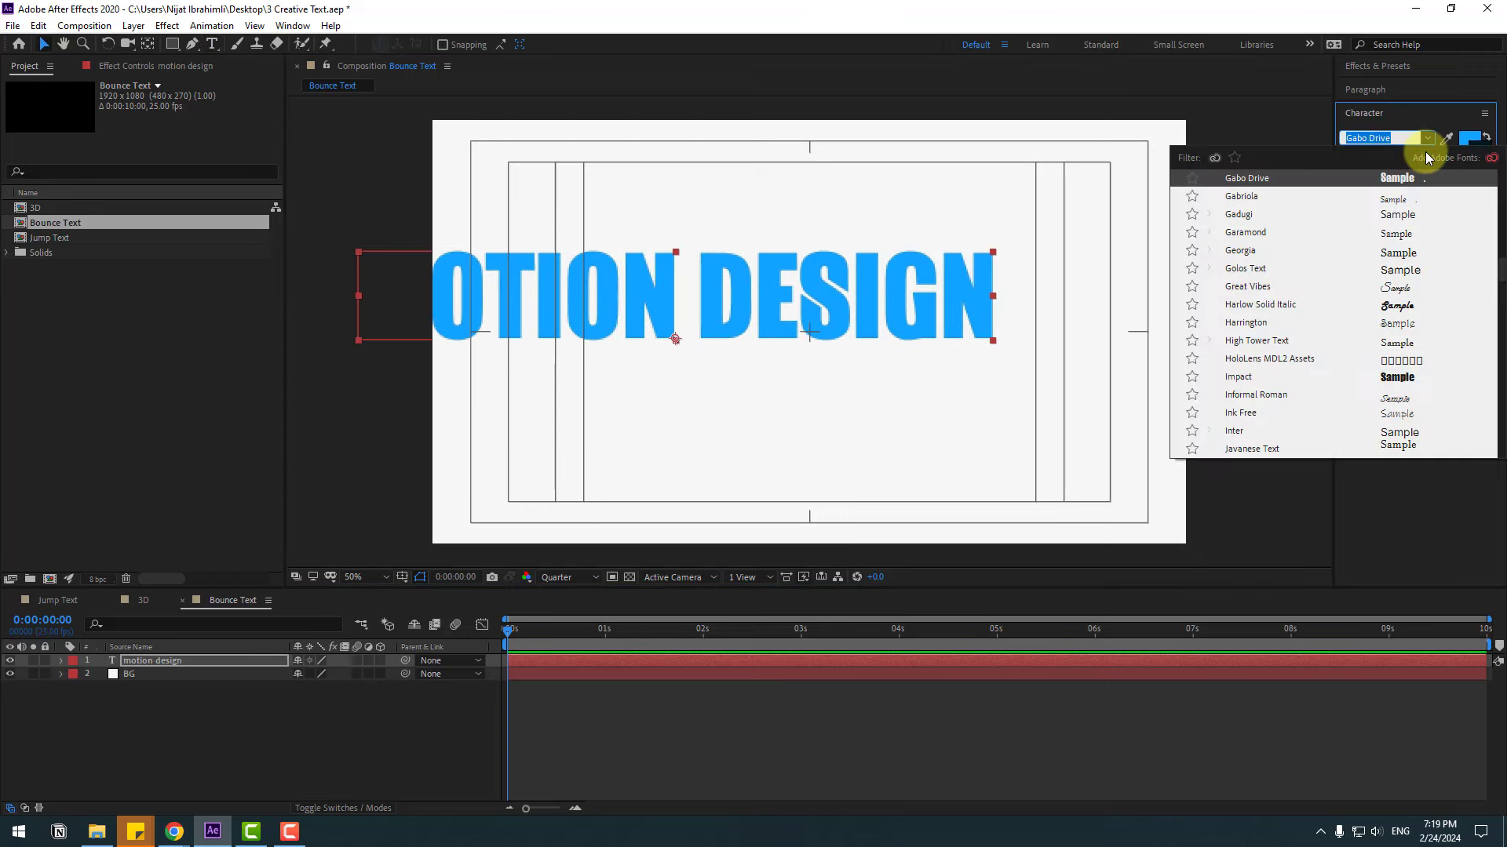
pyautogui.click(1252, 271)
pyautogui.click(1366, 182)
pyautogui.write('50')
pyautogui.press('Return')
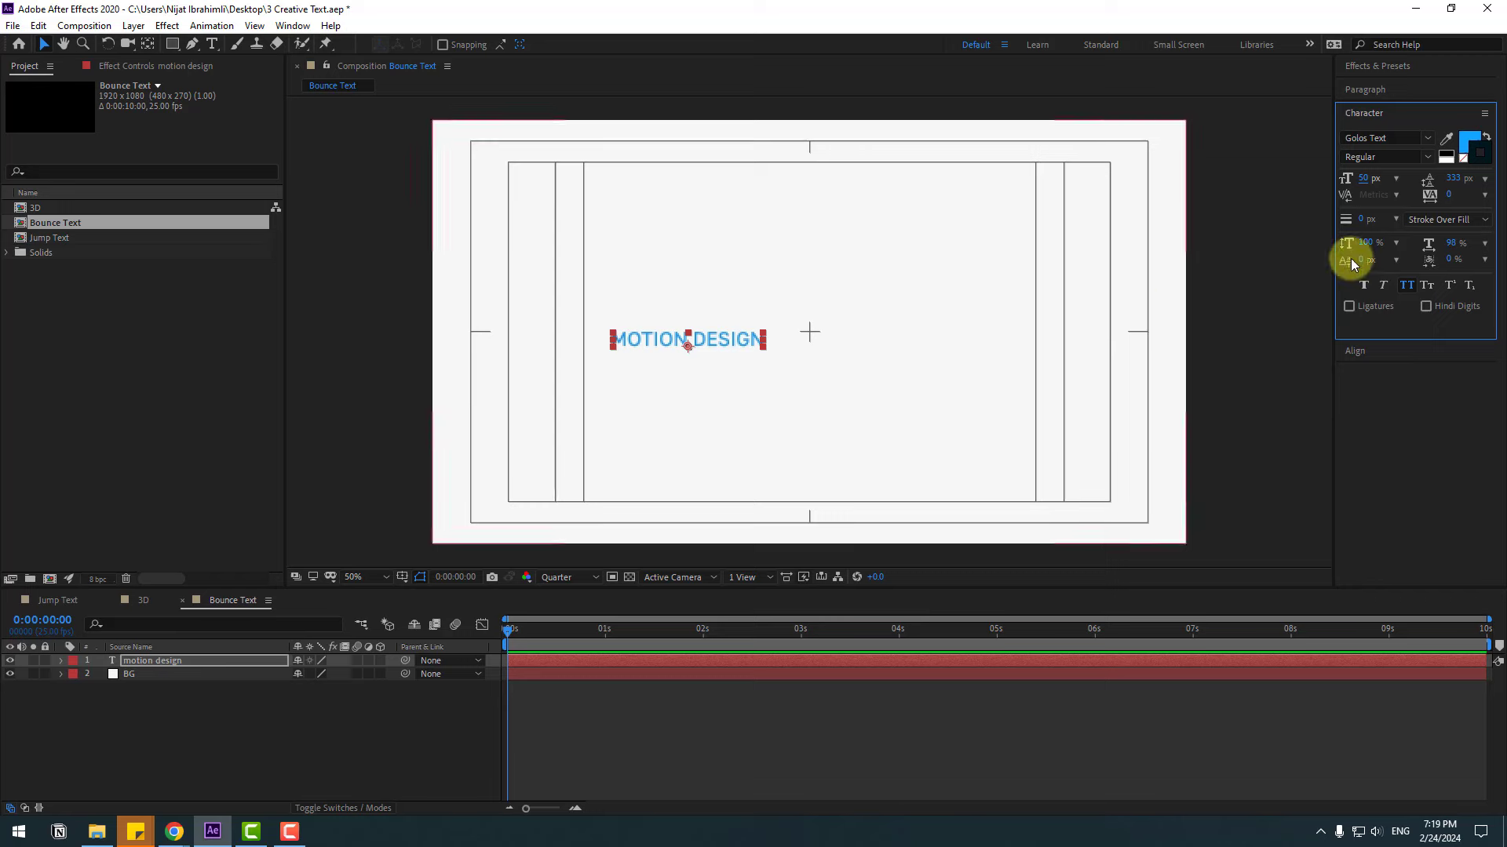
# Change the motion design text's fill color to a near-black gray
pyautogui.click(1466, 141)
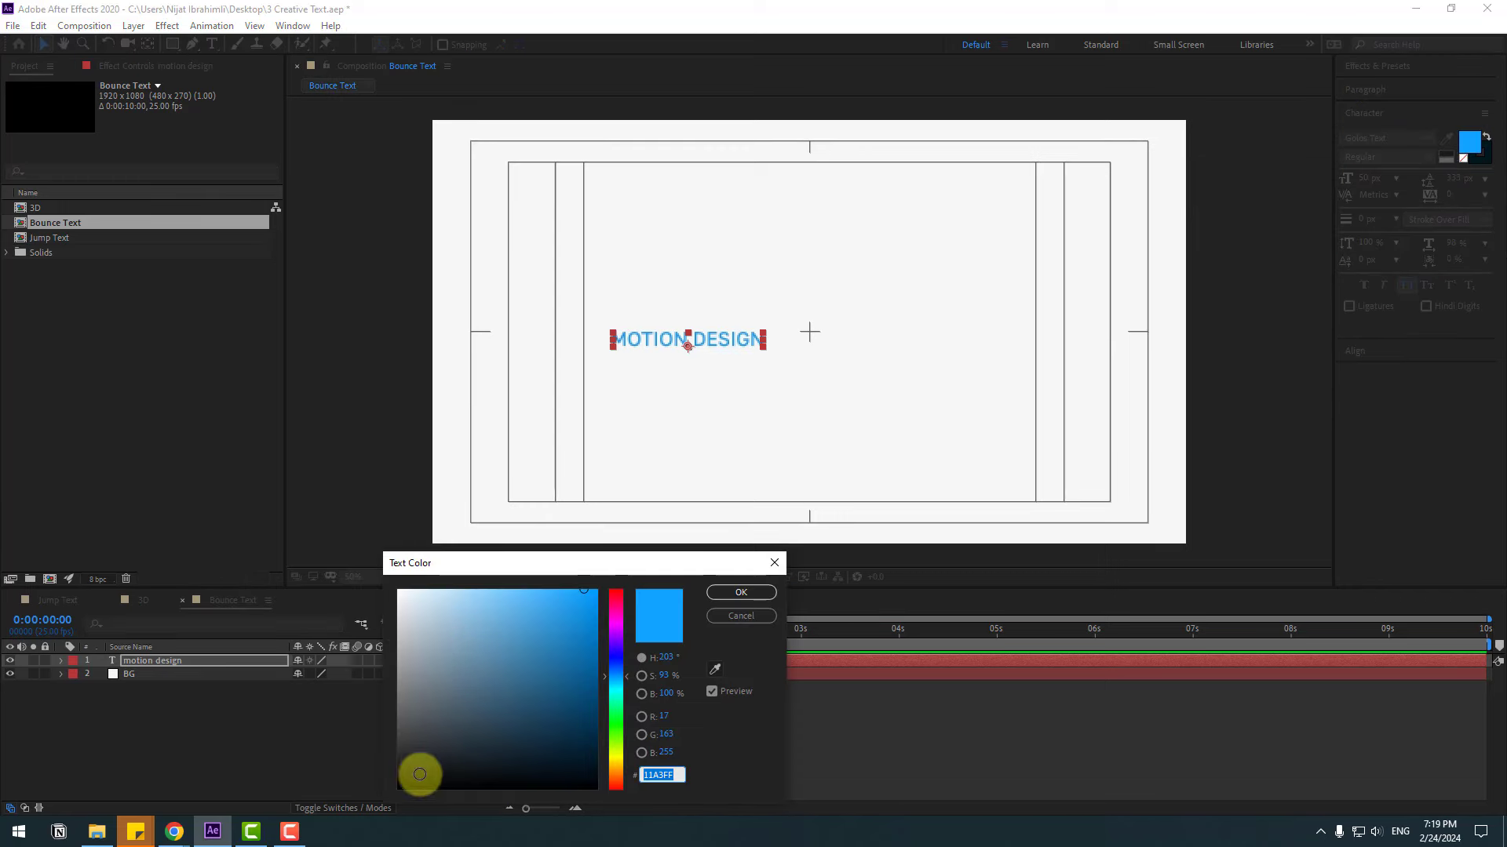
pyautogui.moveTo(417, 773); pyautogui.dragTo(379, 767)
pyautogui.click(740, 592)
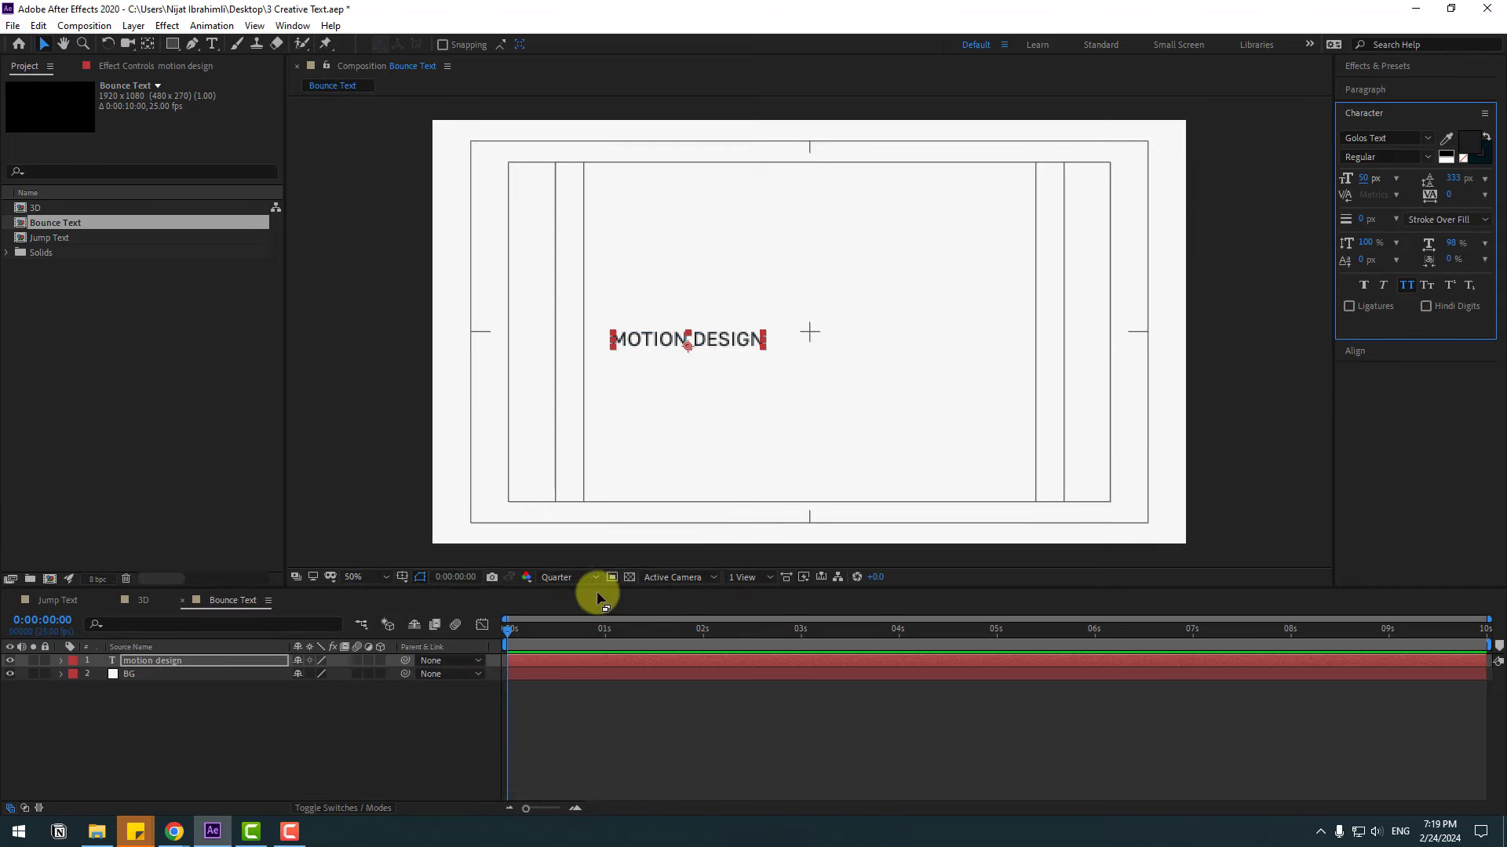
# Set the preview resolution to Full and center the motion design text horizontally and vertically in the composition
pyautogui.click(569, 577)
pyautogui.click(562, 614)
pyautogui.moveTo(722, 337); pyautogui.dragTo(881, 342)
pyautogui.click(1353, 351)
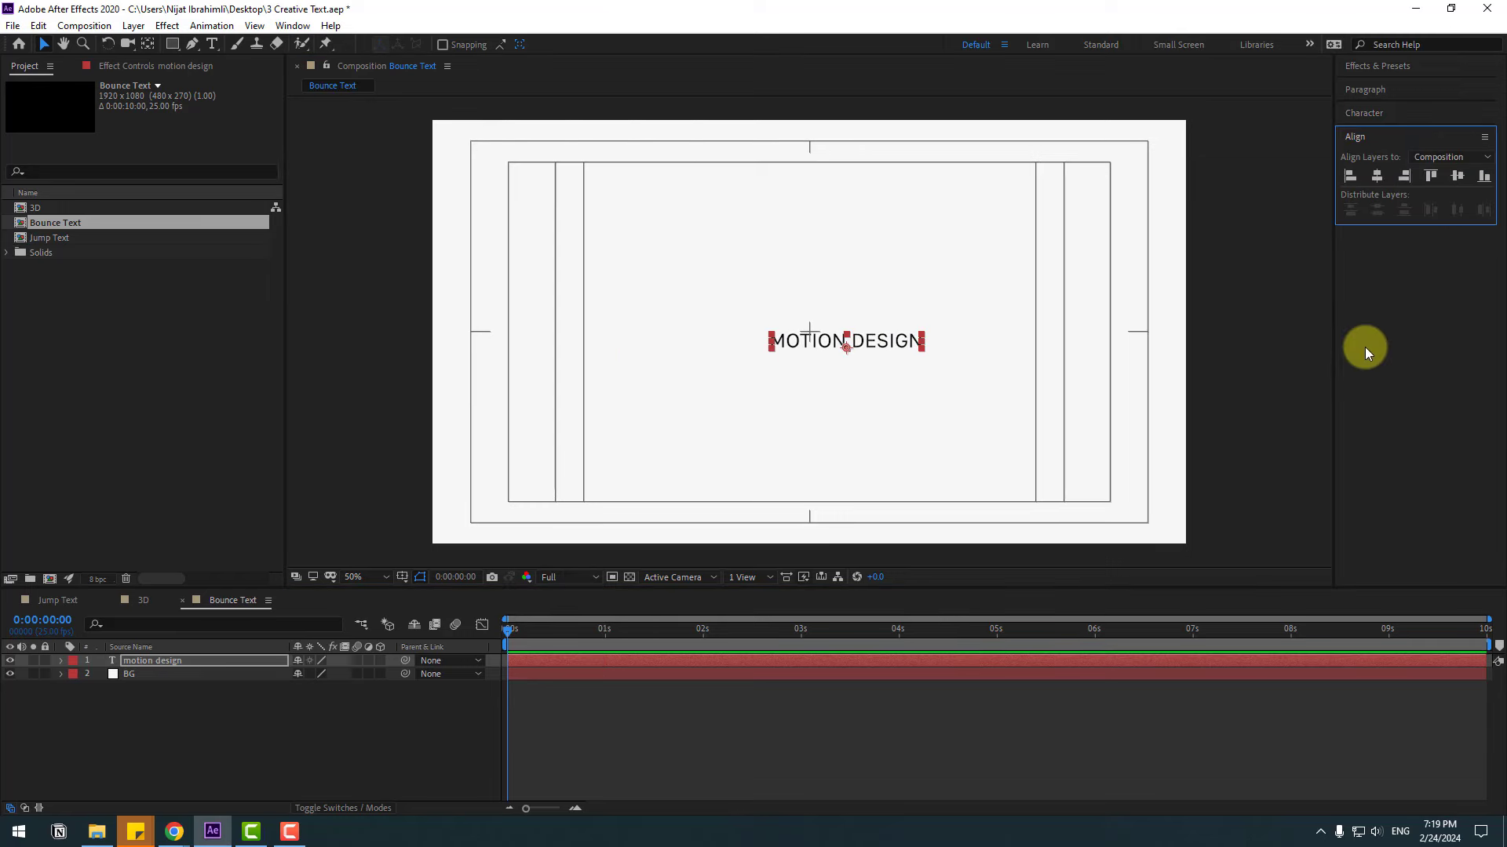
pyautogui.click(1374, 177)
pyautogui.click(1455, 176)
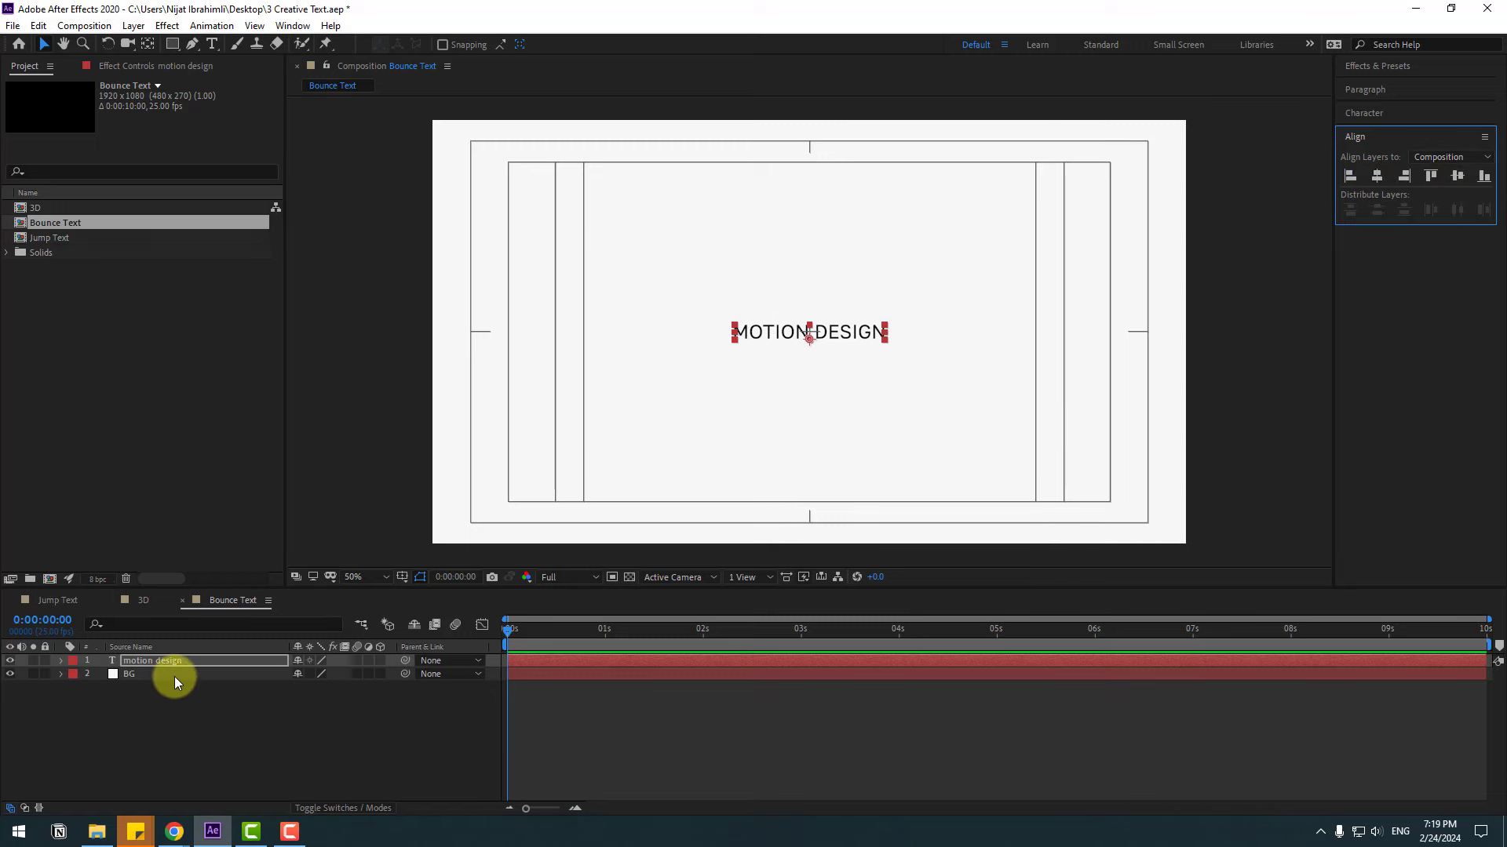
# Scale the motion design text layer to 200%
pyautogui.write('s200')
pyautogui.press('Return')
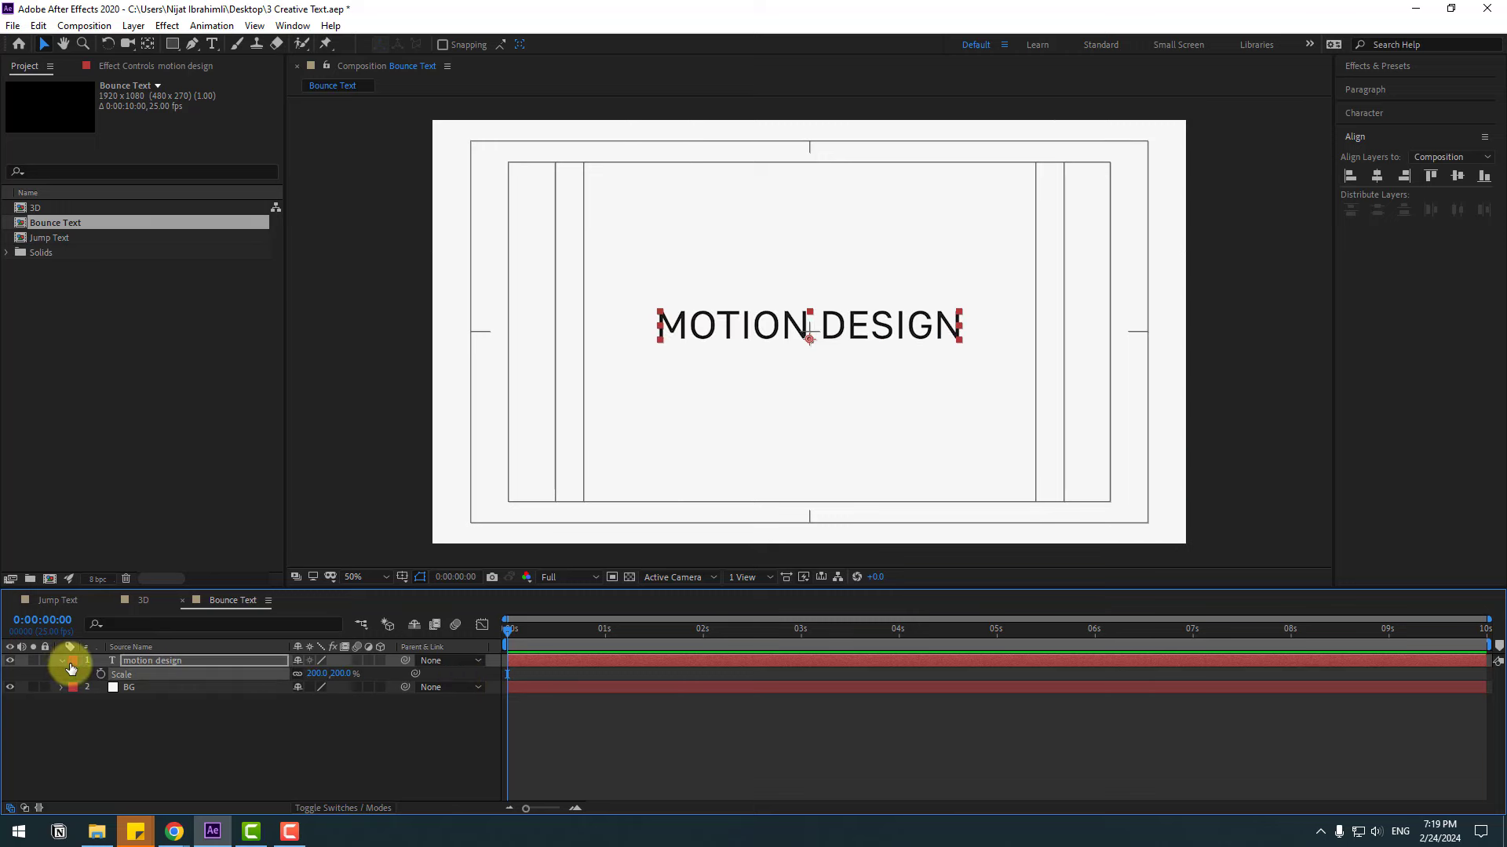
pyautogui.press('s')
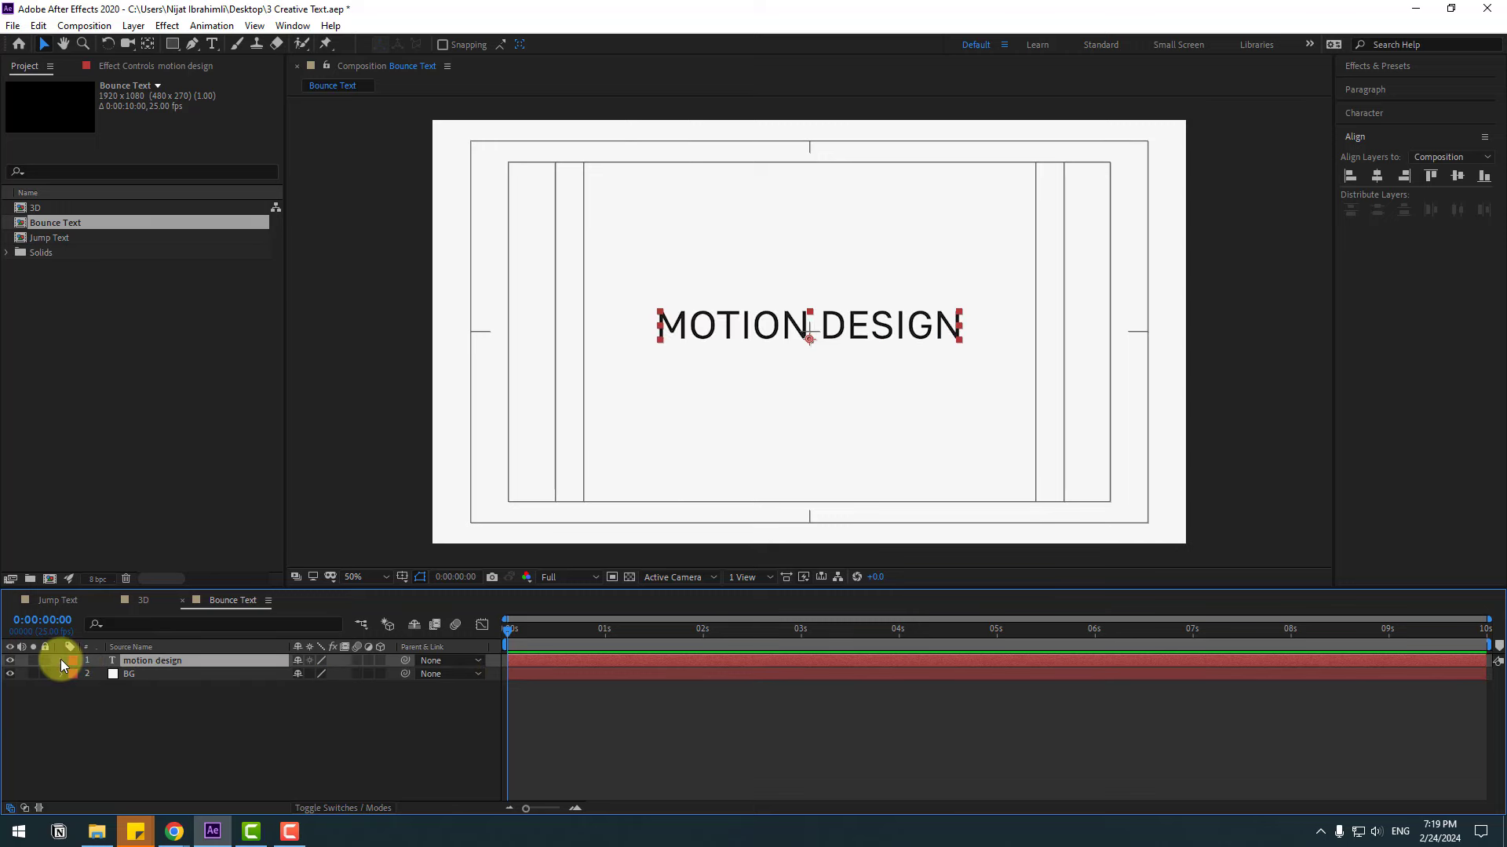
# Add a Position text animator to the motion design layer and set its Y position to -100
pyautogui.click(62, 661)
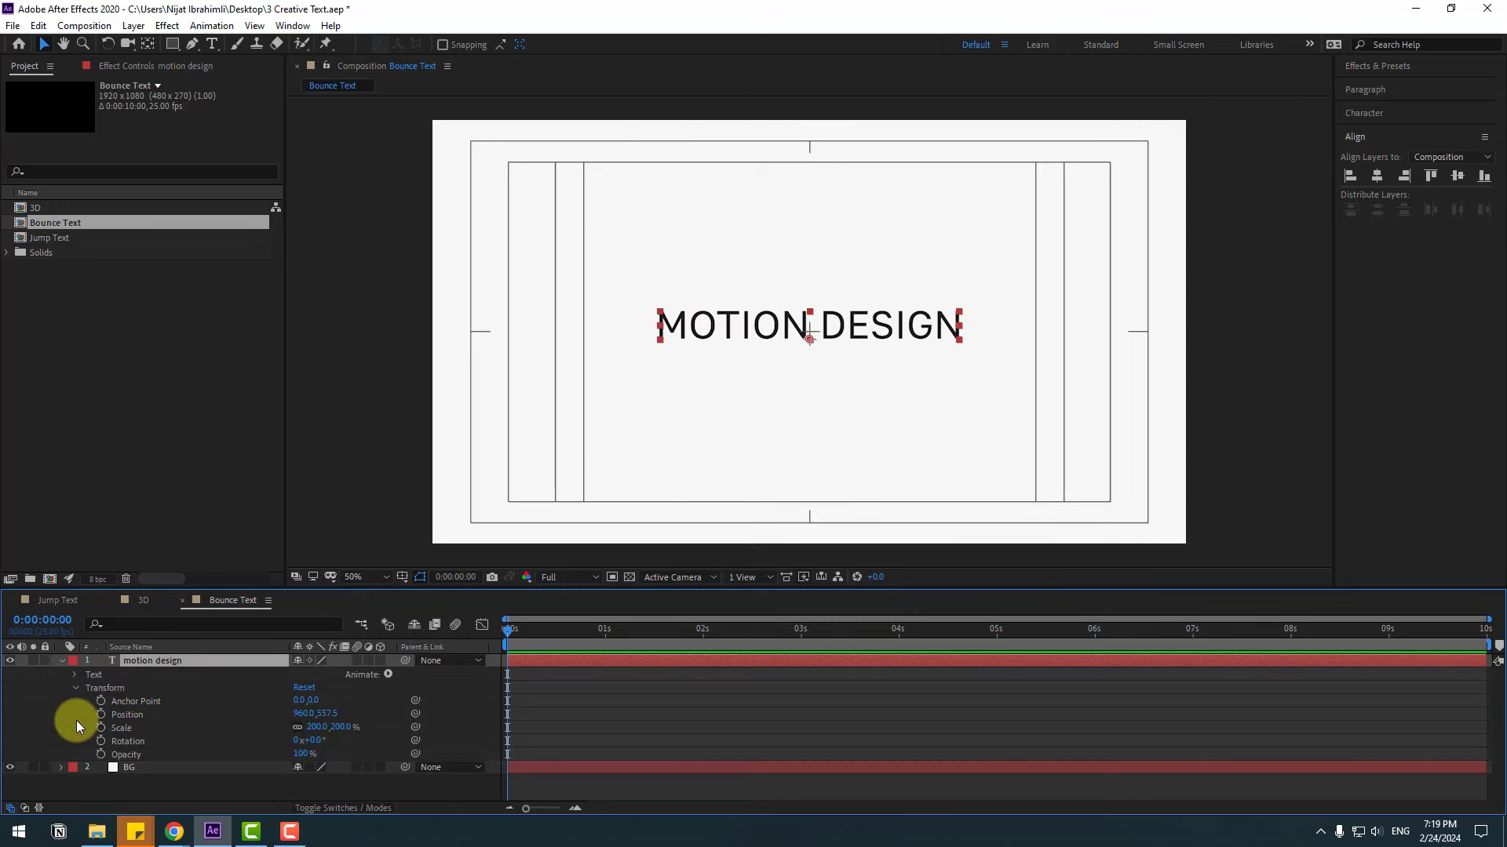
pyautogui.click(387, 675)
pyautogui.click(439, 397)
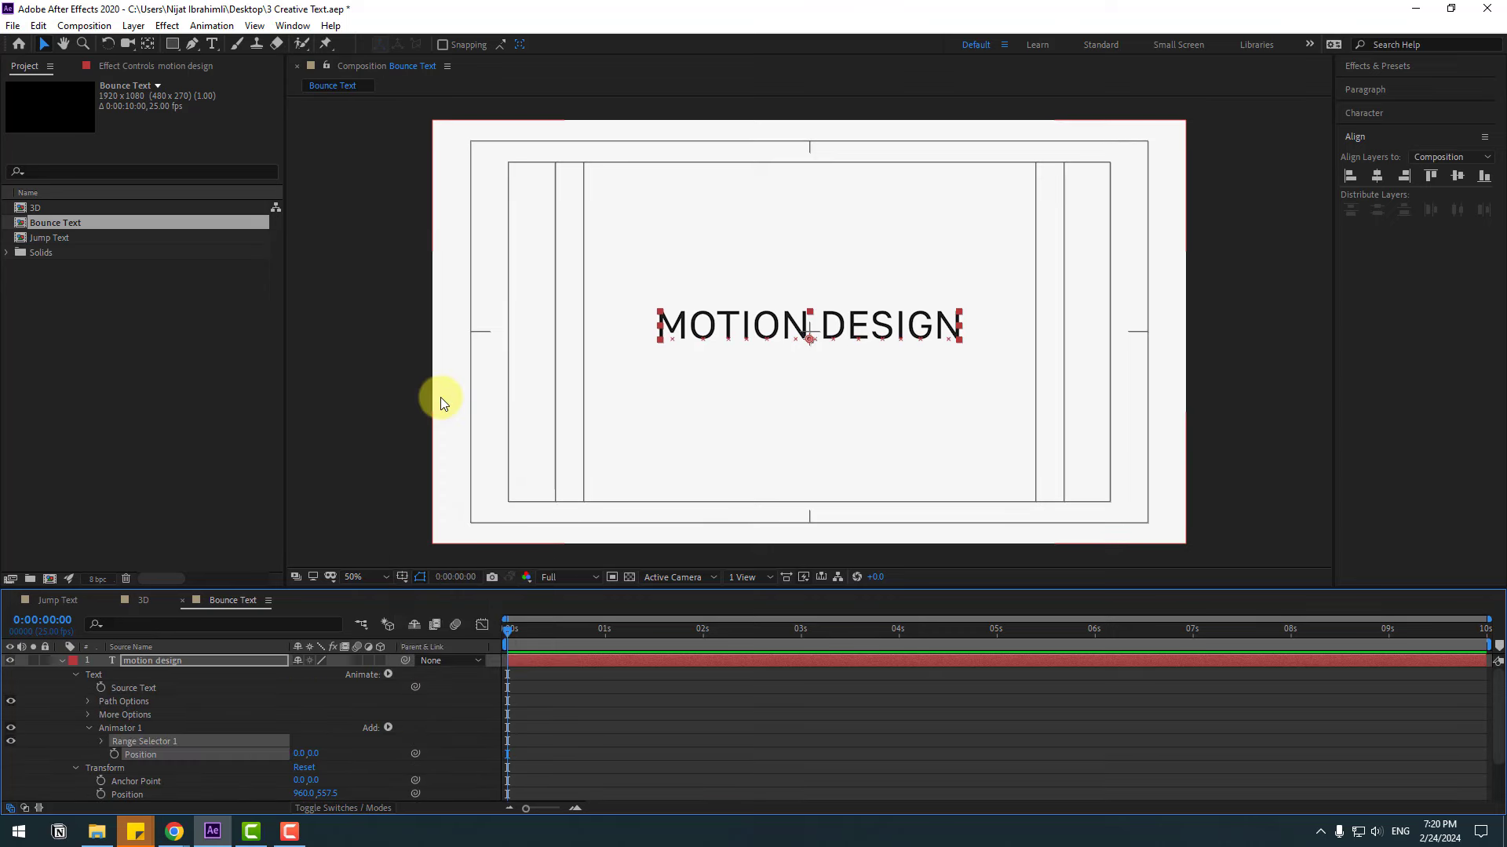
pyautogui.press('F2')
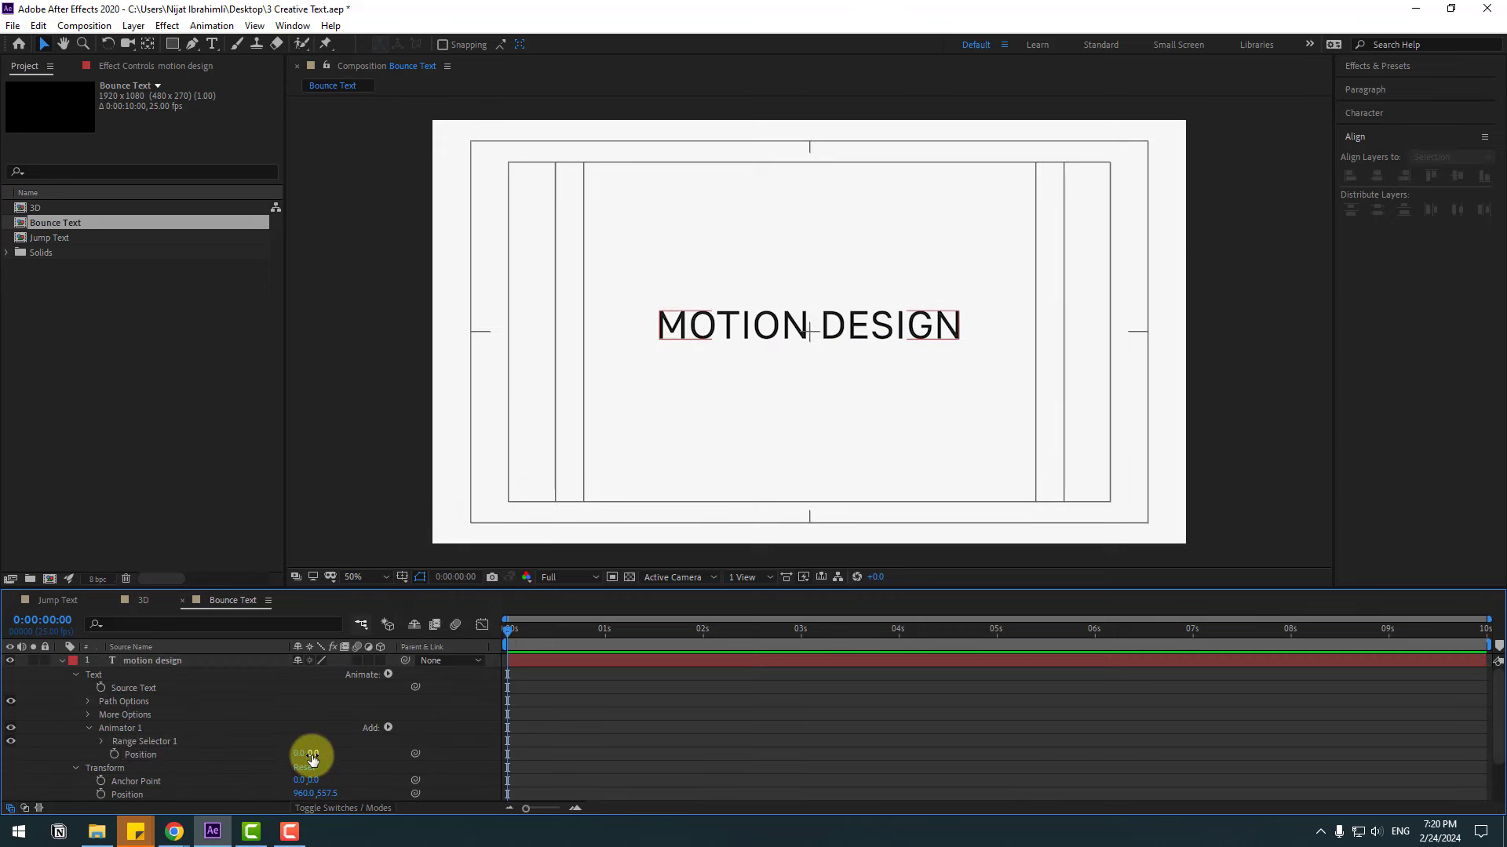
pyautogui.write('-100')
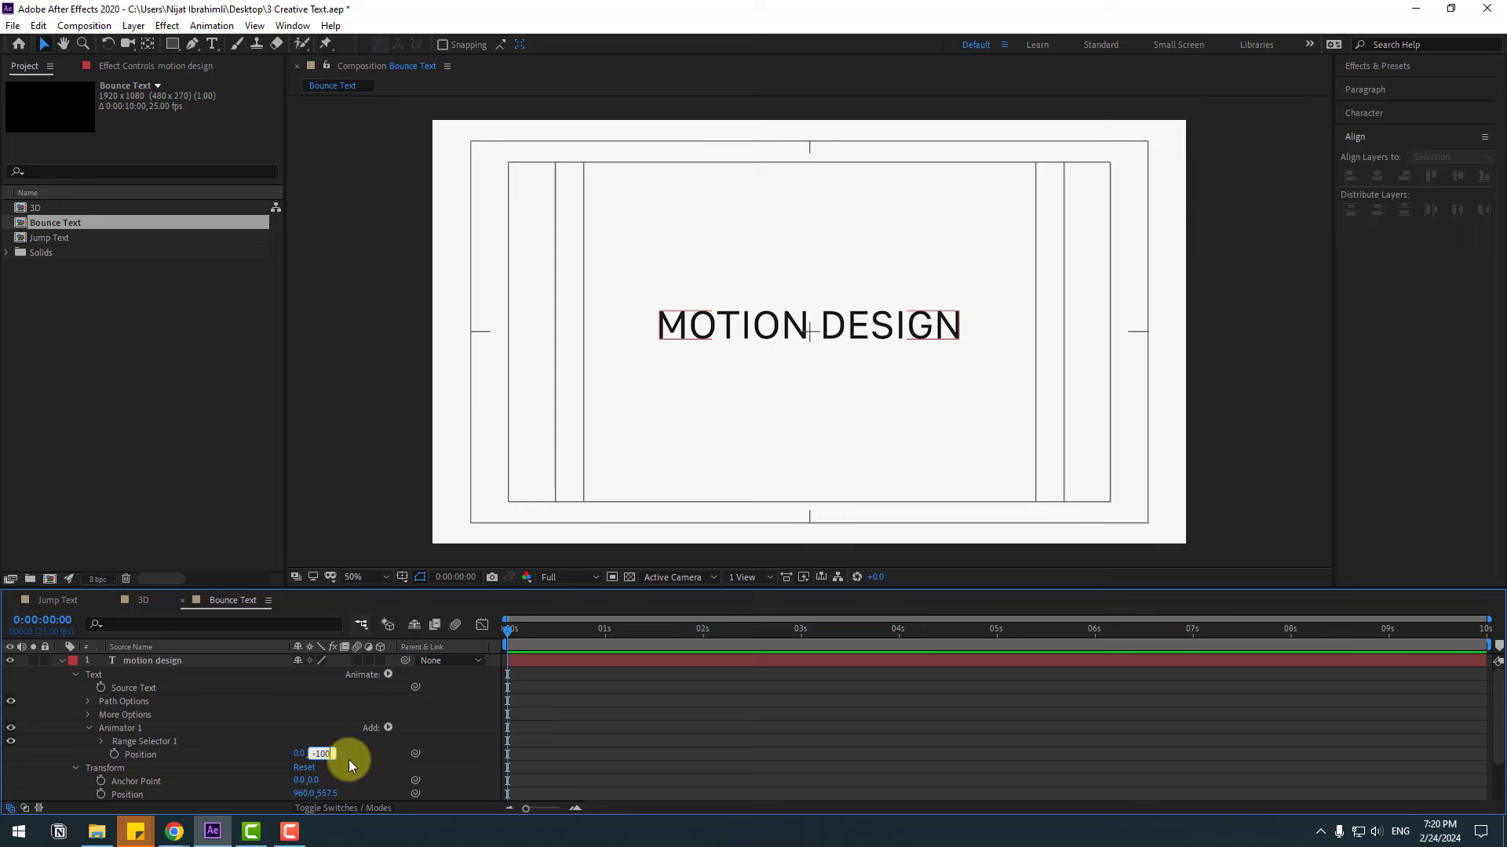
pyautogui.press('Return')
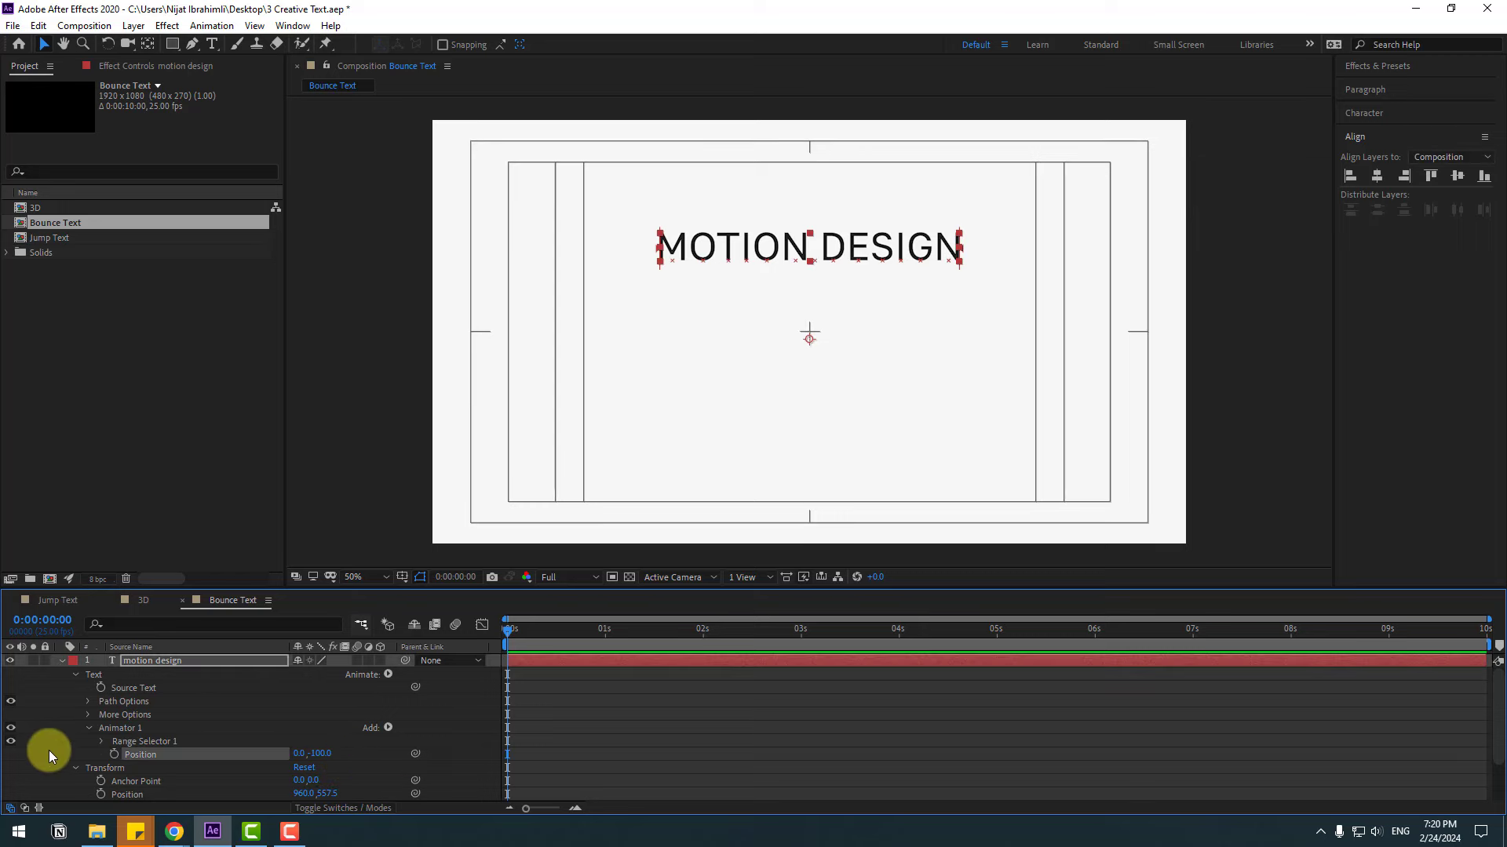
# Keyframe Animator 1's range selector Offset from -100% at 0 seconds to 100% at 1 second
pyautogui.click(102, 742)
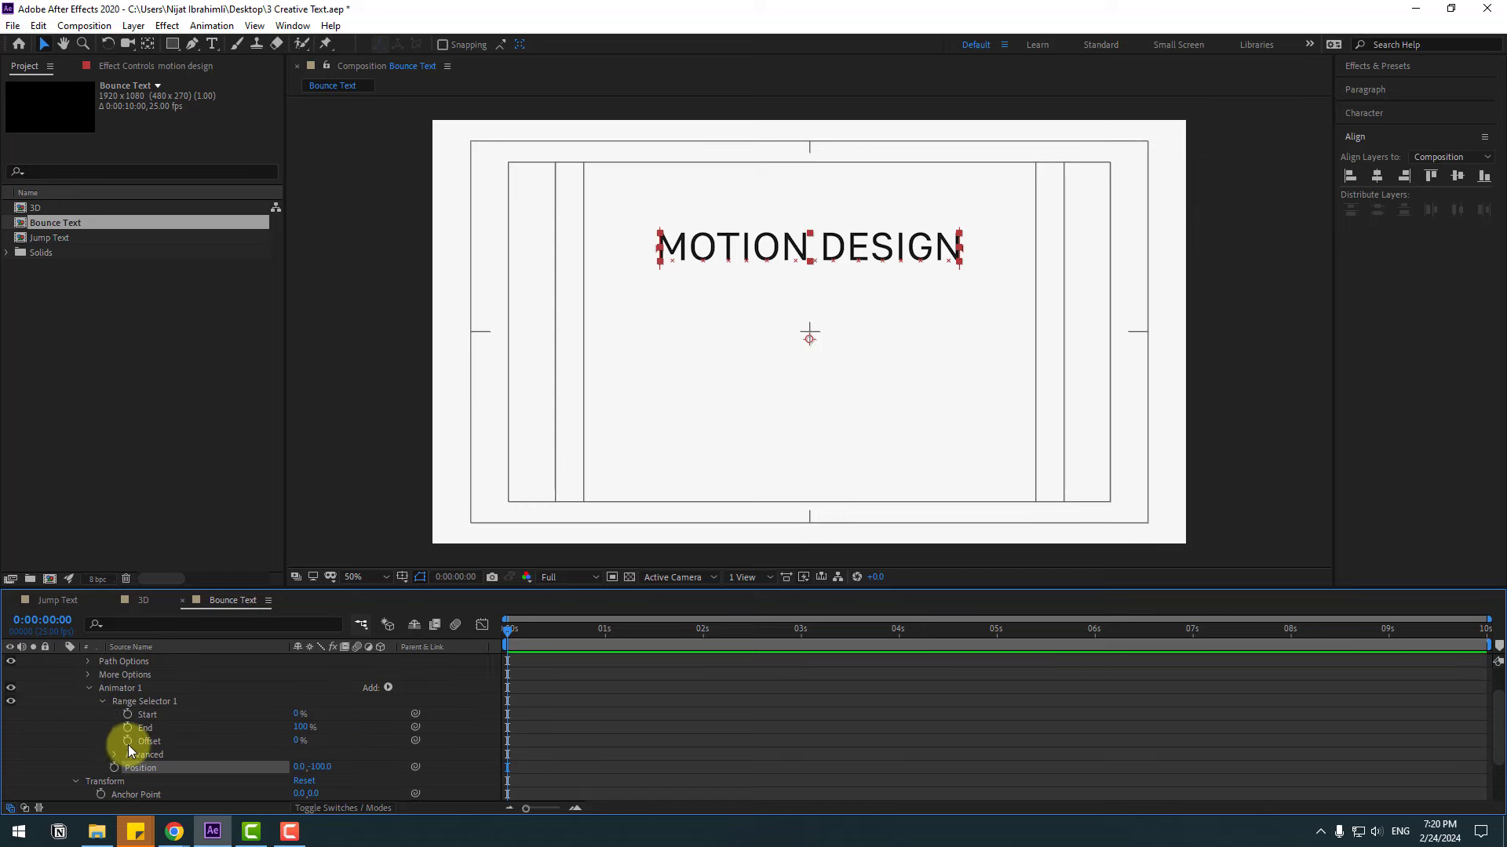
pyautogui.click(128, 741)
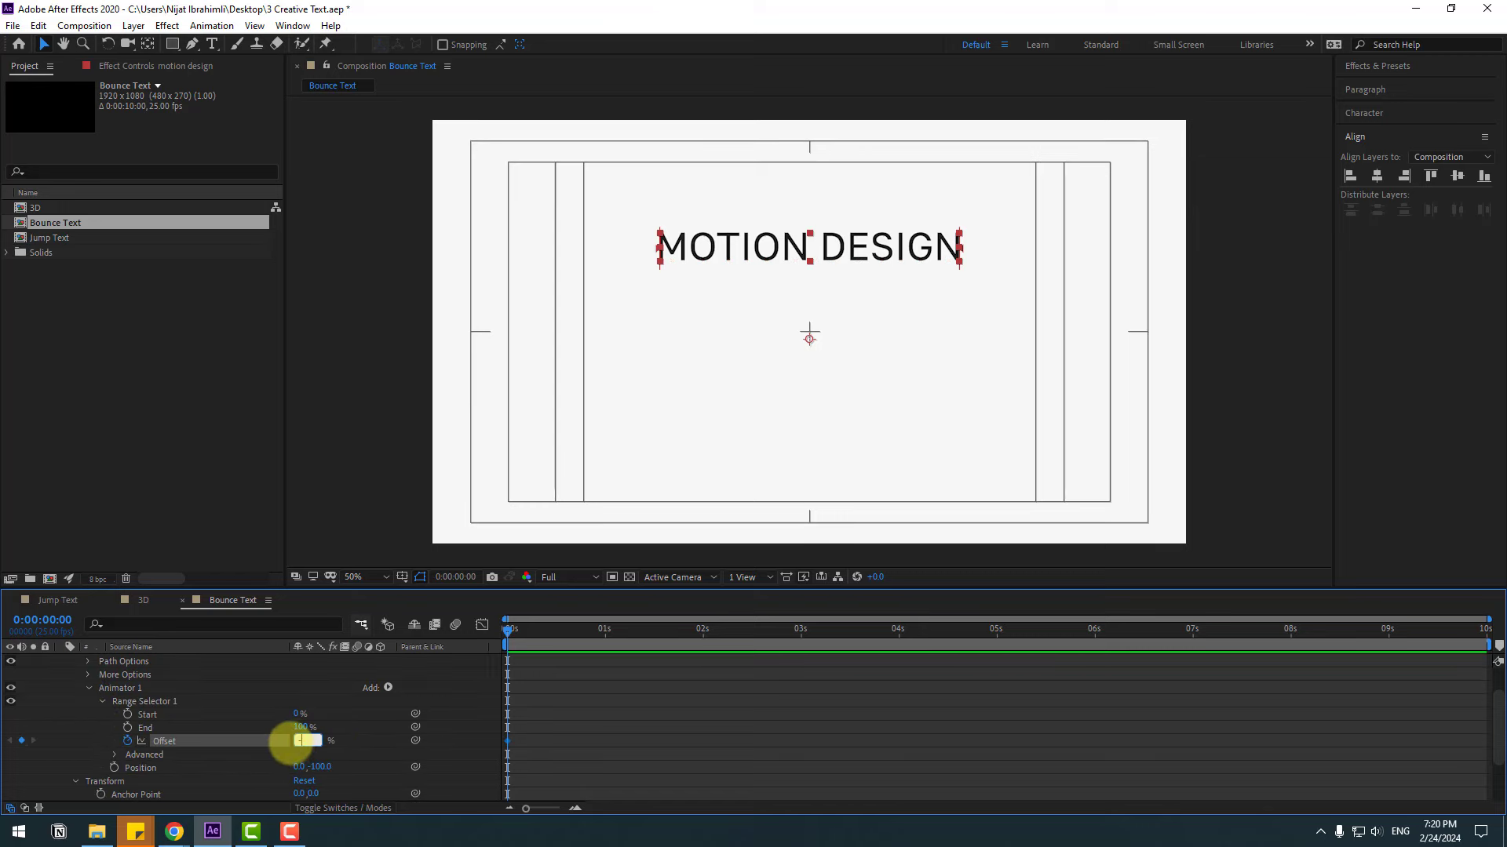
pyautogui.press('Return')
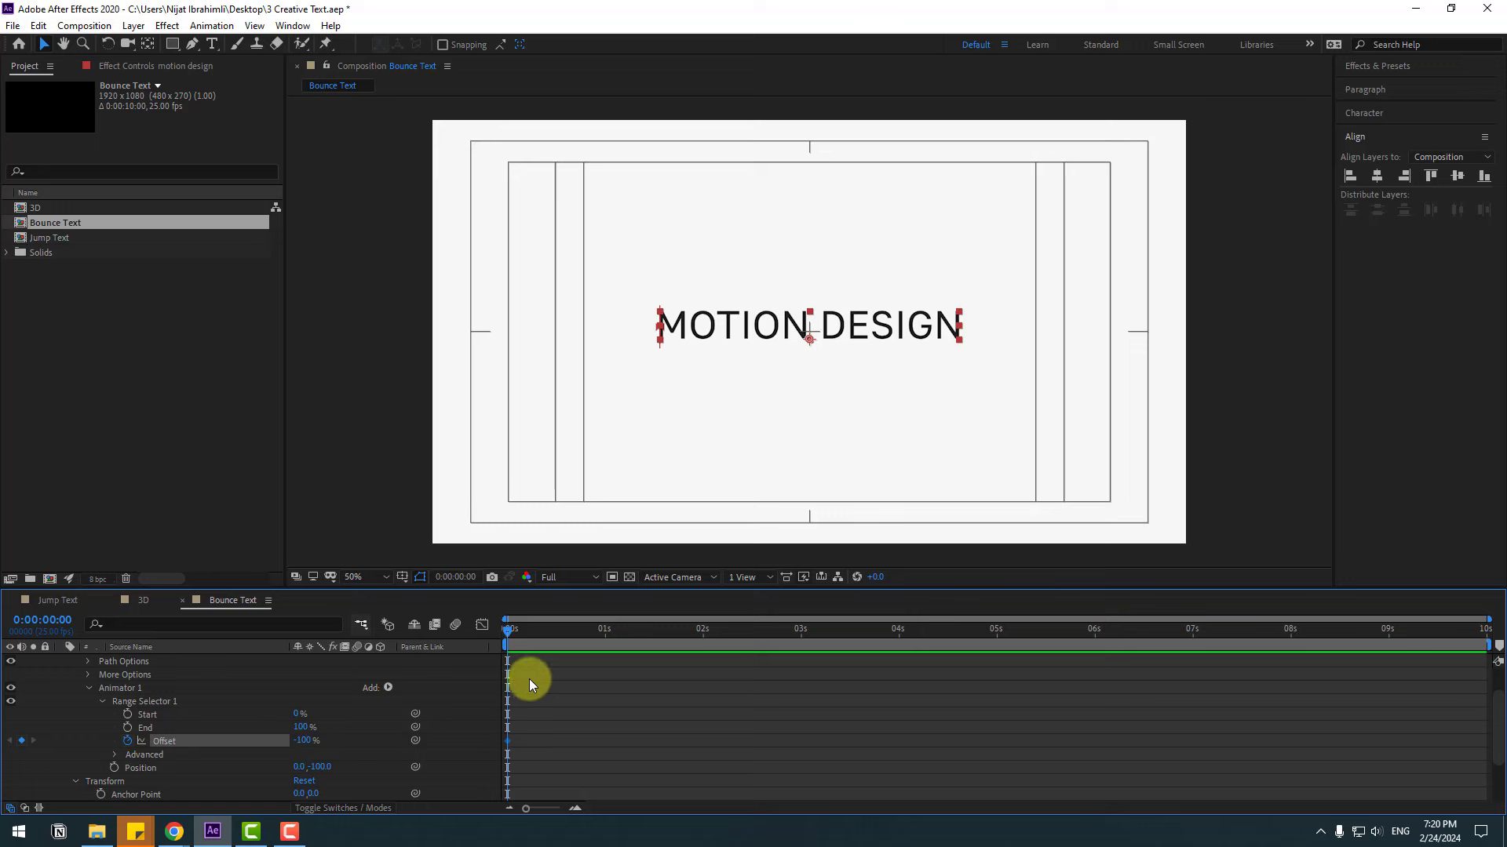
pyautogui.click(604, 632)
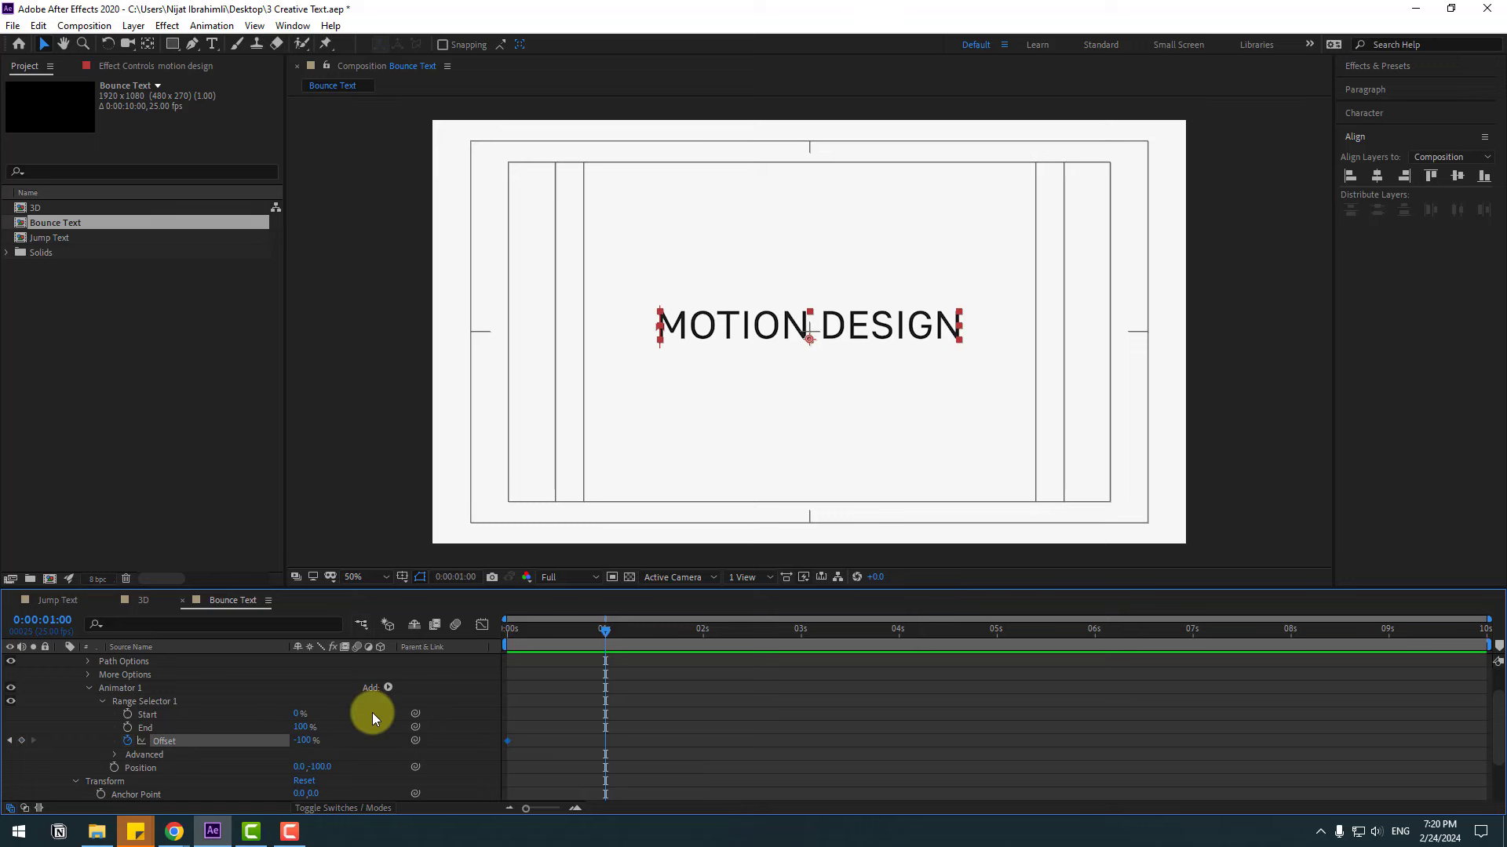
pyautogui.click(305, 741)
pyautogui.write('100')
pyautogui.press('Return')
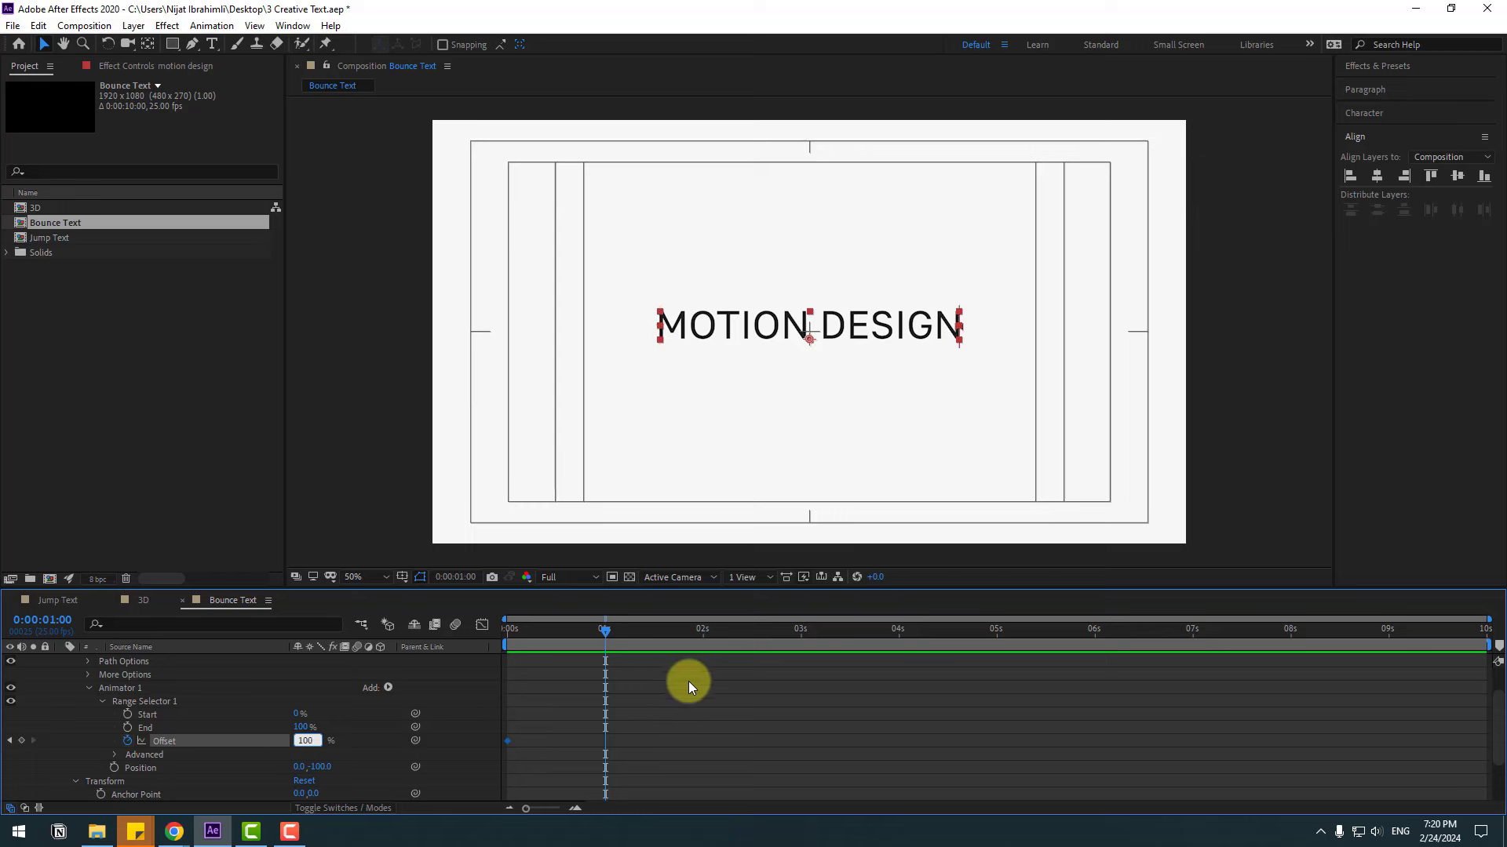
pyautogui.moveTo(603, 636)
pyautogui.mouseDown()
pyautogui.moveTo(499, 638)
pyautogui.moveTo(602, 630)
pyautogui.mouseUp()
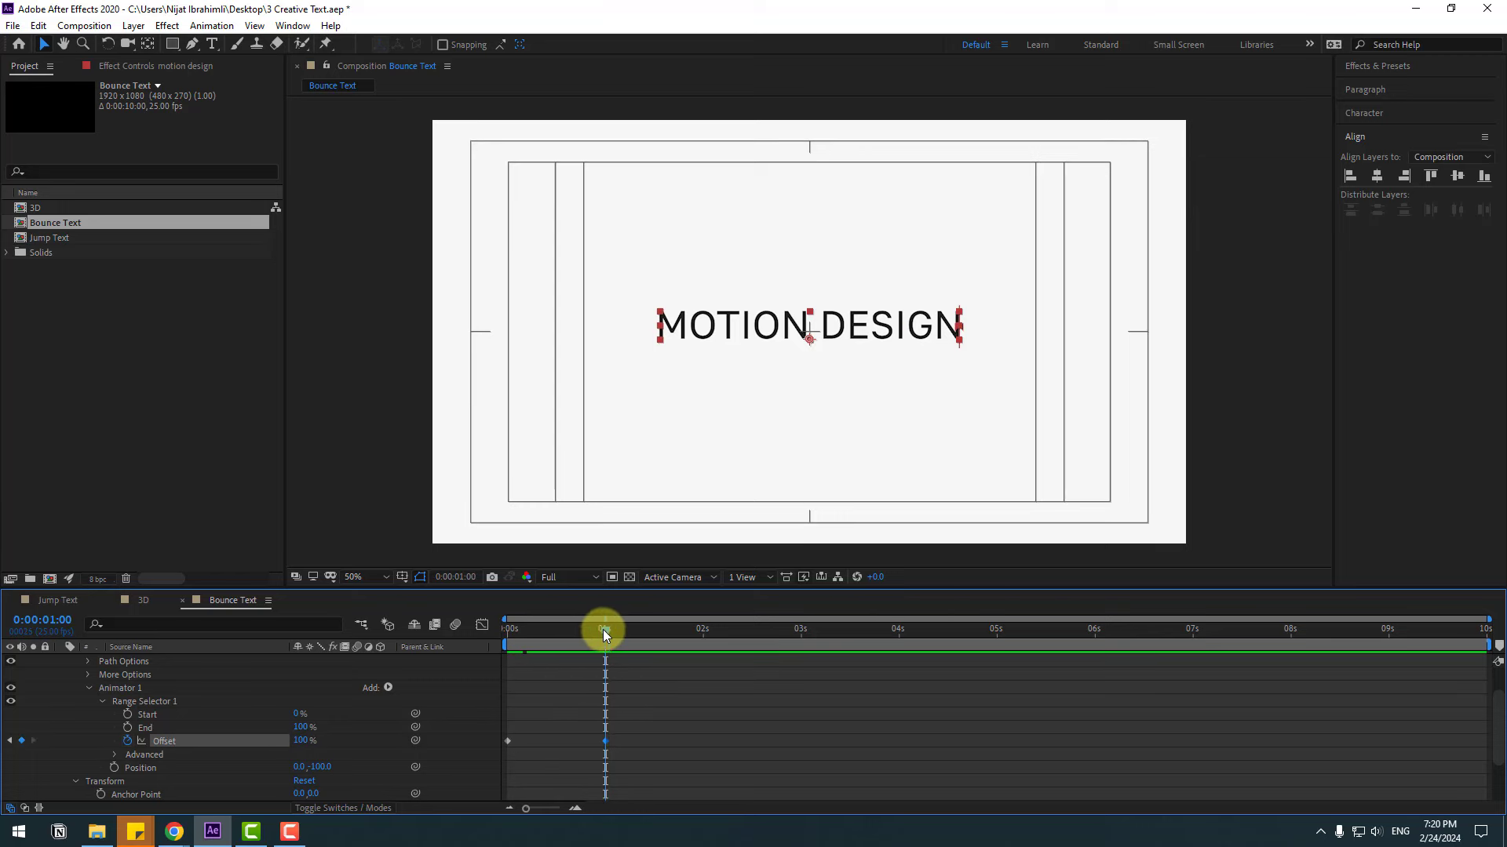
# In Animator 1's advanced range selector options, set Shape to Ramp Down and Ease High to 100%, and scrub the animation
pyautogui.scroll(-1, 693, 691)
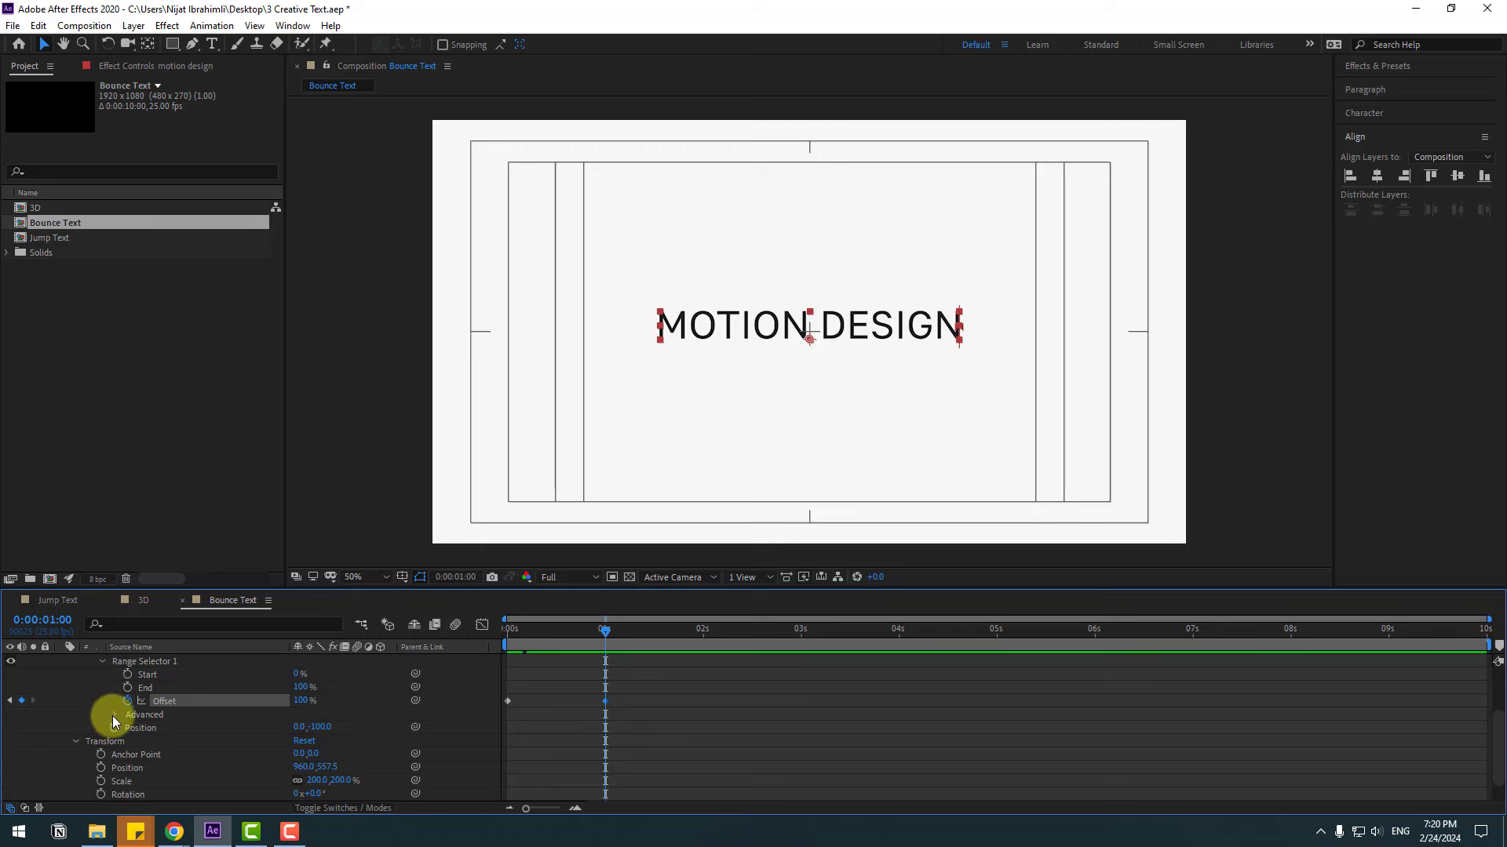
pyautogui.click(112, 715)
pyautogui.scroll(-1, 94, 727)
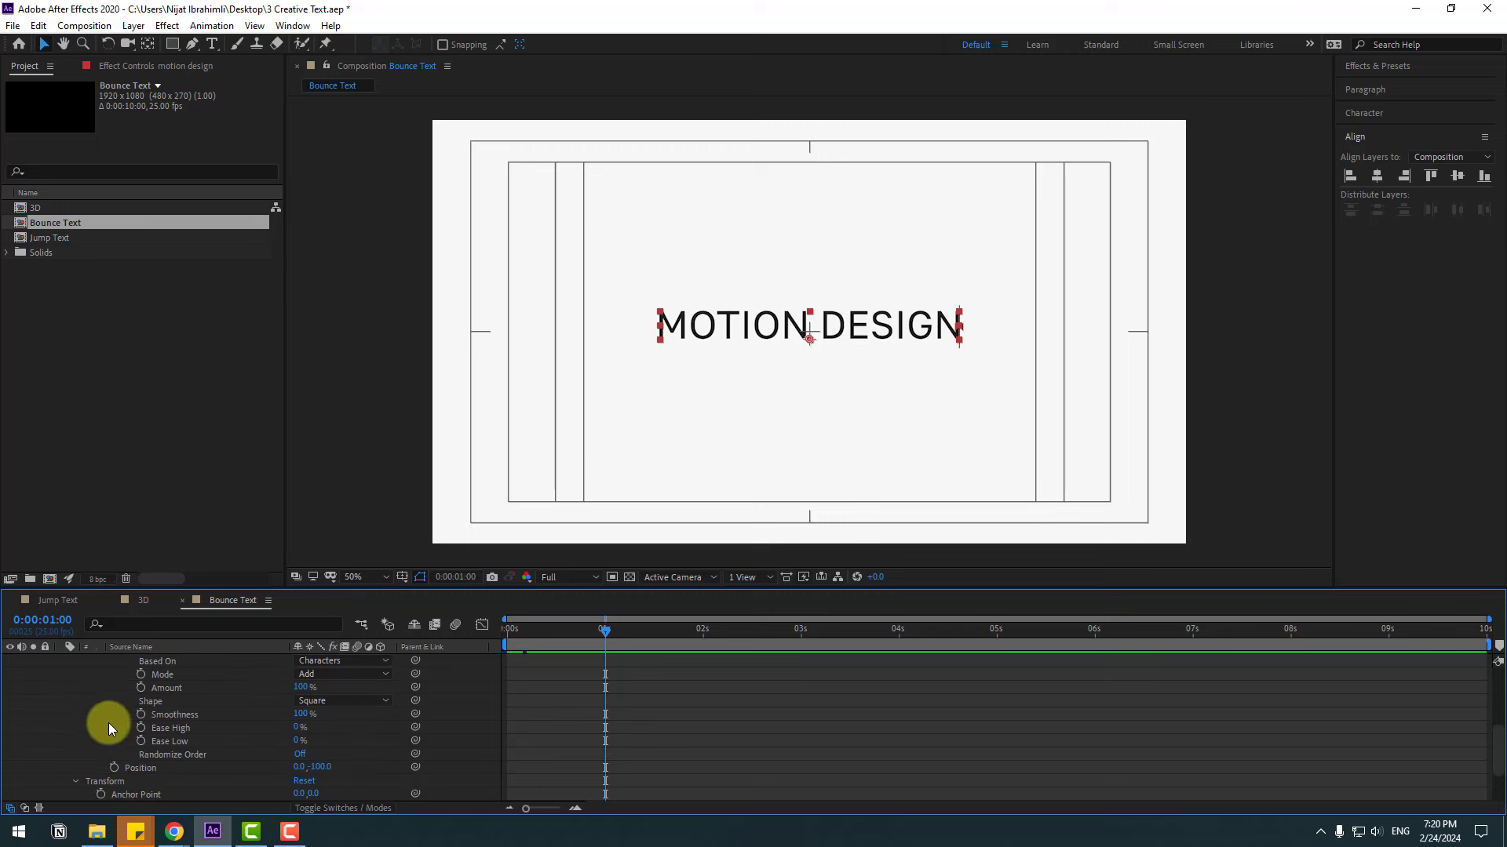
pyautogui.click(347, 702)
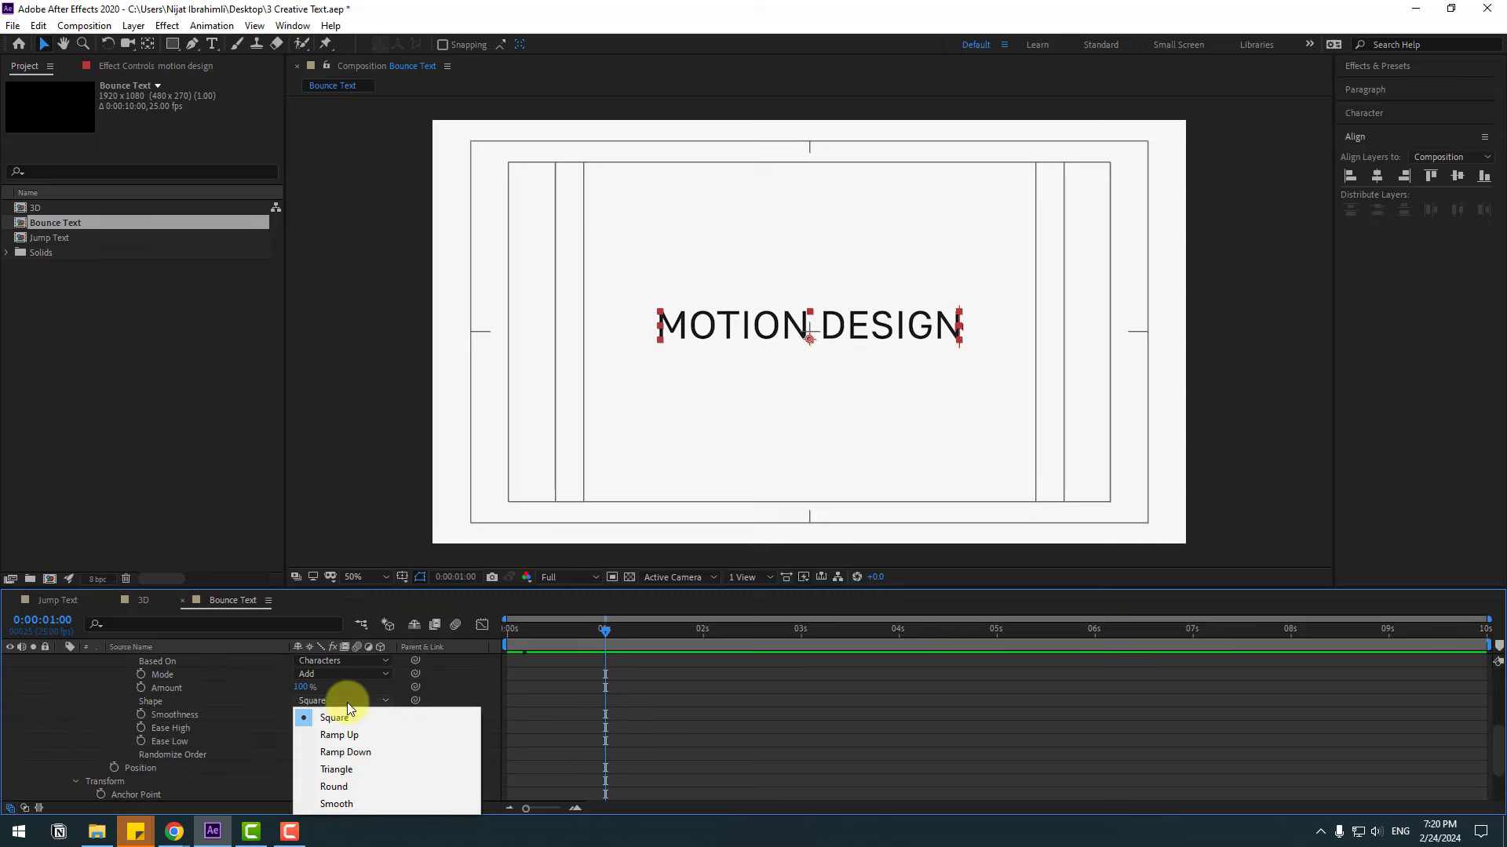
pyautogui.click(345, 754)
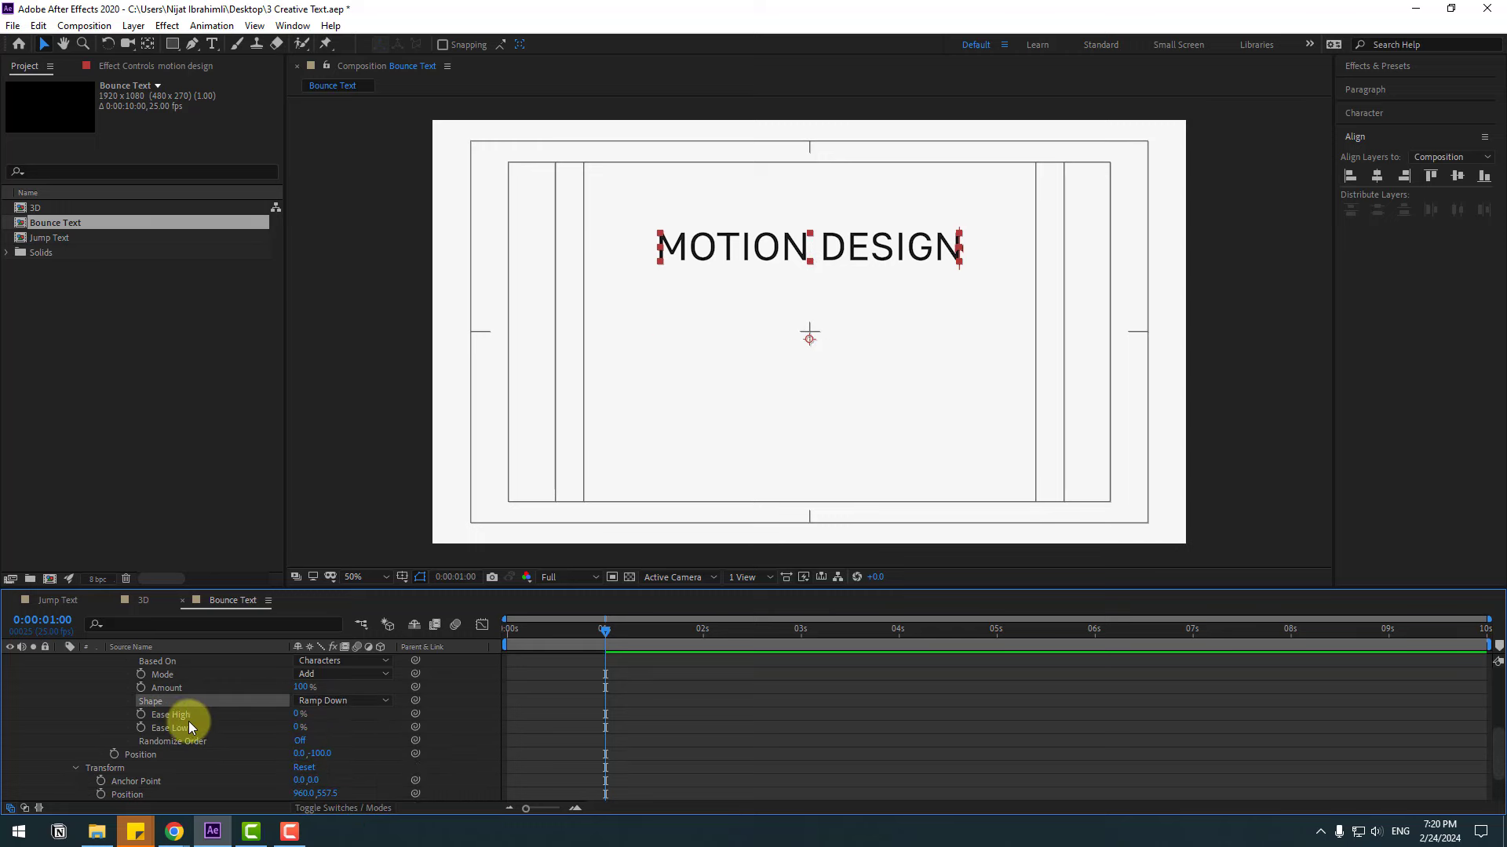
pyautogui.click(298, 714)
pyautogui.write('100')
pyautogui.press('Return')
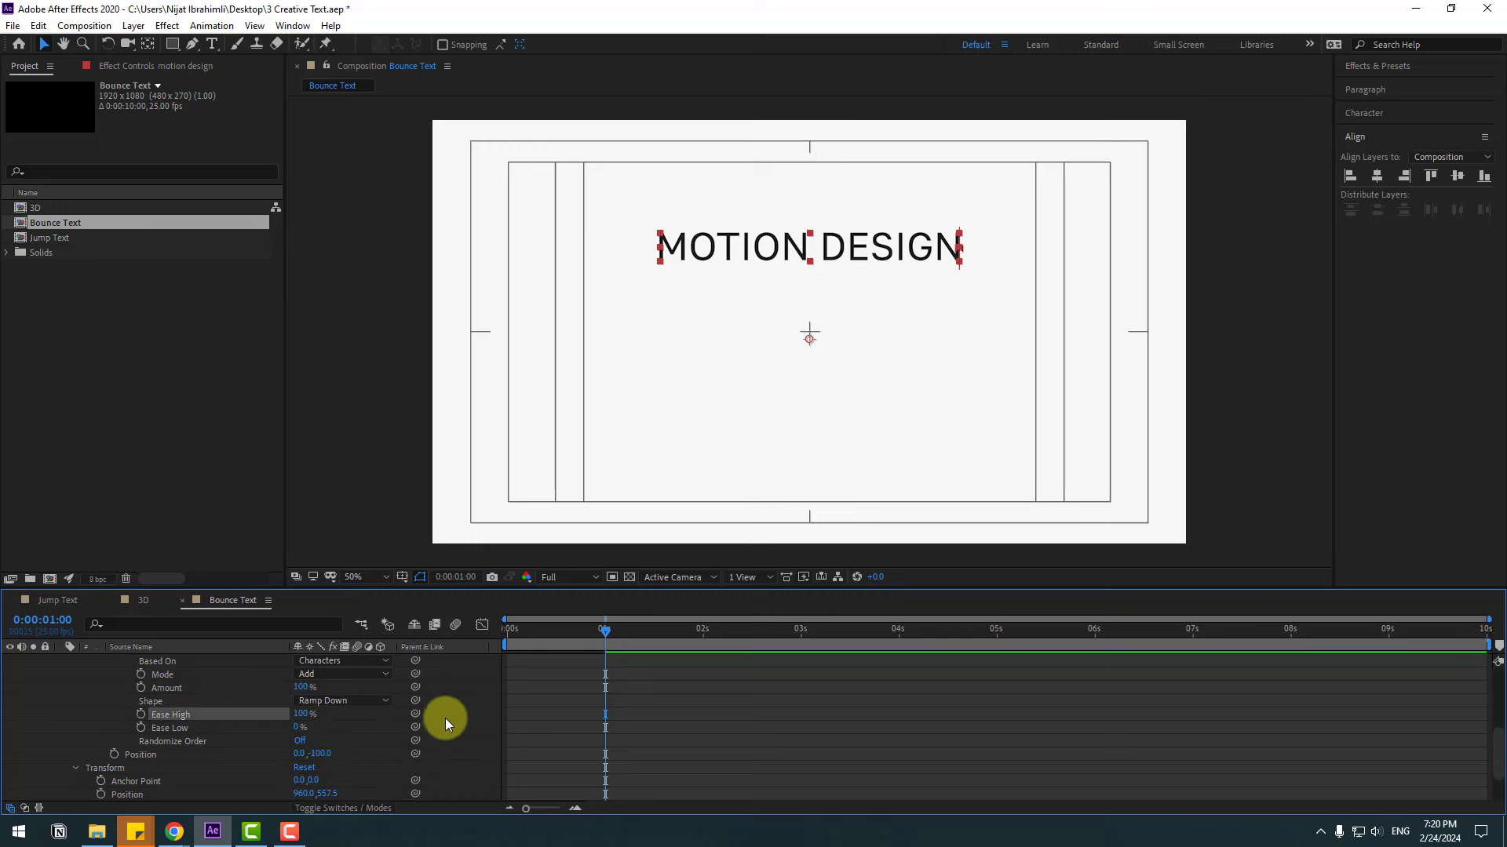
pyautogui.moveTo(599, 629)
pyautogui.mouseDown()
pyautogui.moveTo(506, 637)
pyautogui.moveTo(605, 630)
pyautogui.mouseUp()
# Duplicate Animator 1 and set the copy's Y position to 50
pyautogui.scroll(3, 84, 700)
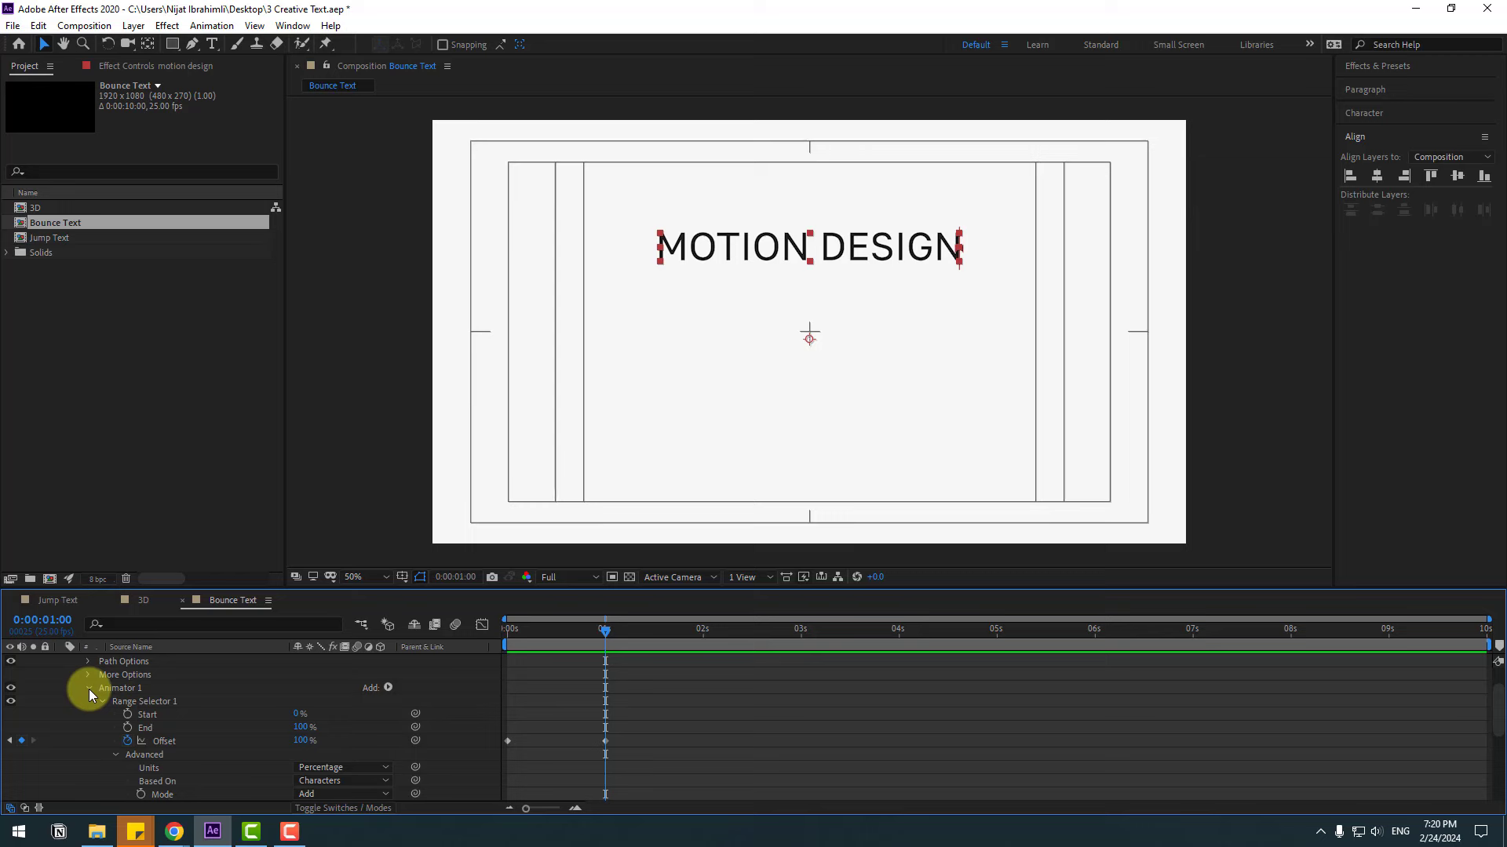
pyautogui.click(89, 689)
pyautogui.click(124, 703)
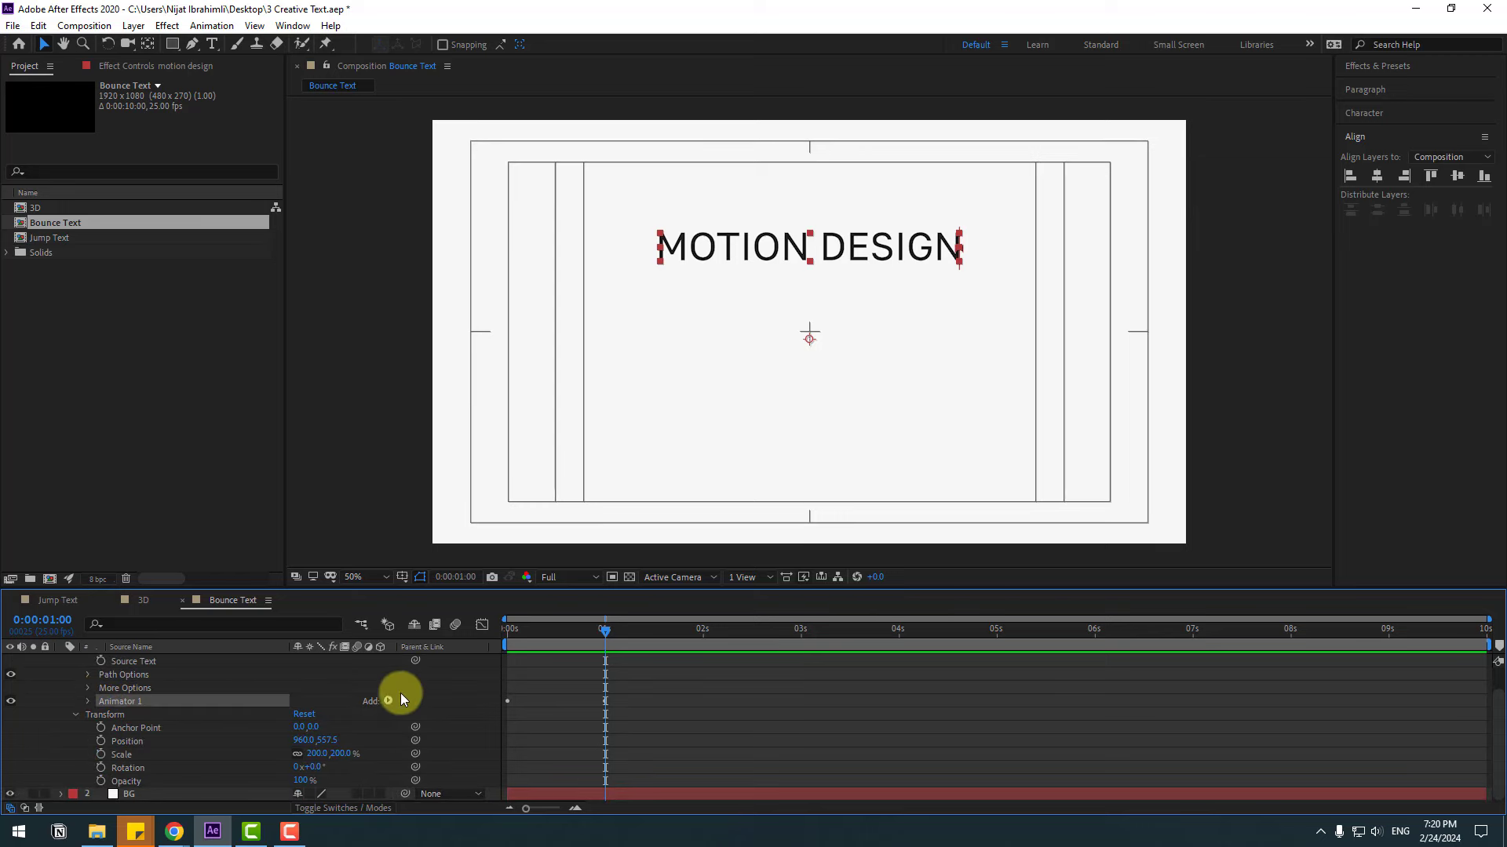
pyautogui.hotkey('ctrl', 'd')
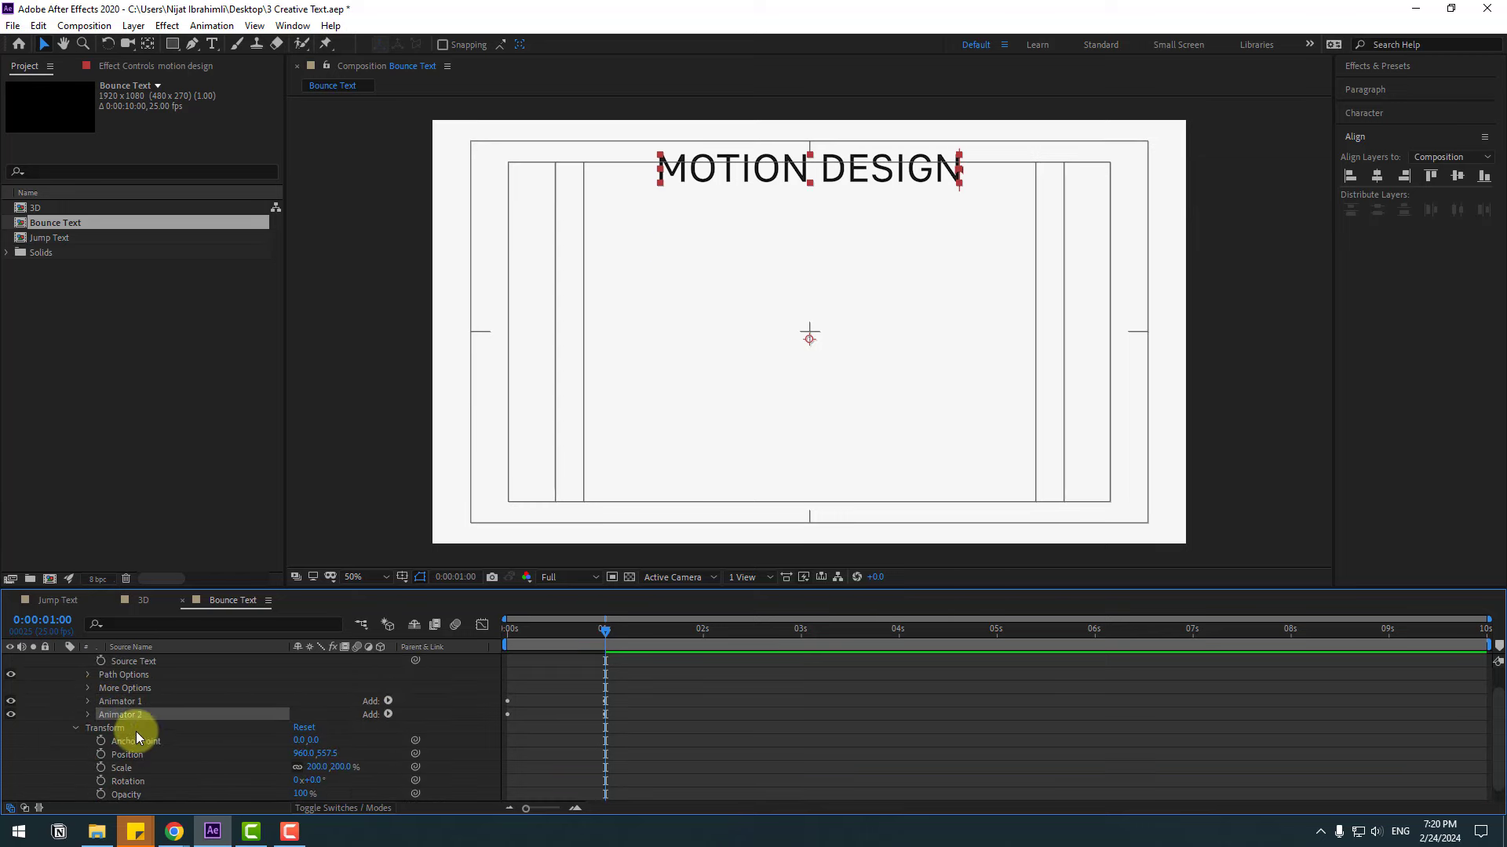
pyautogui.click(88, 715)
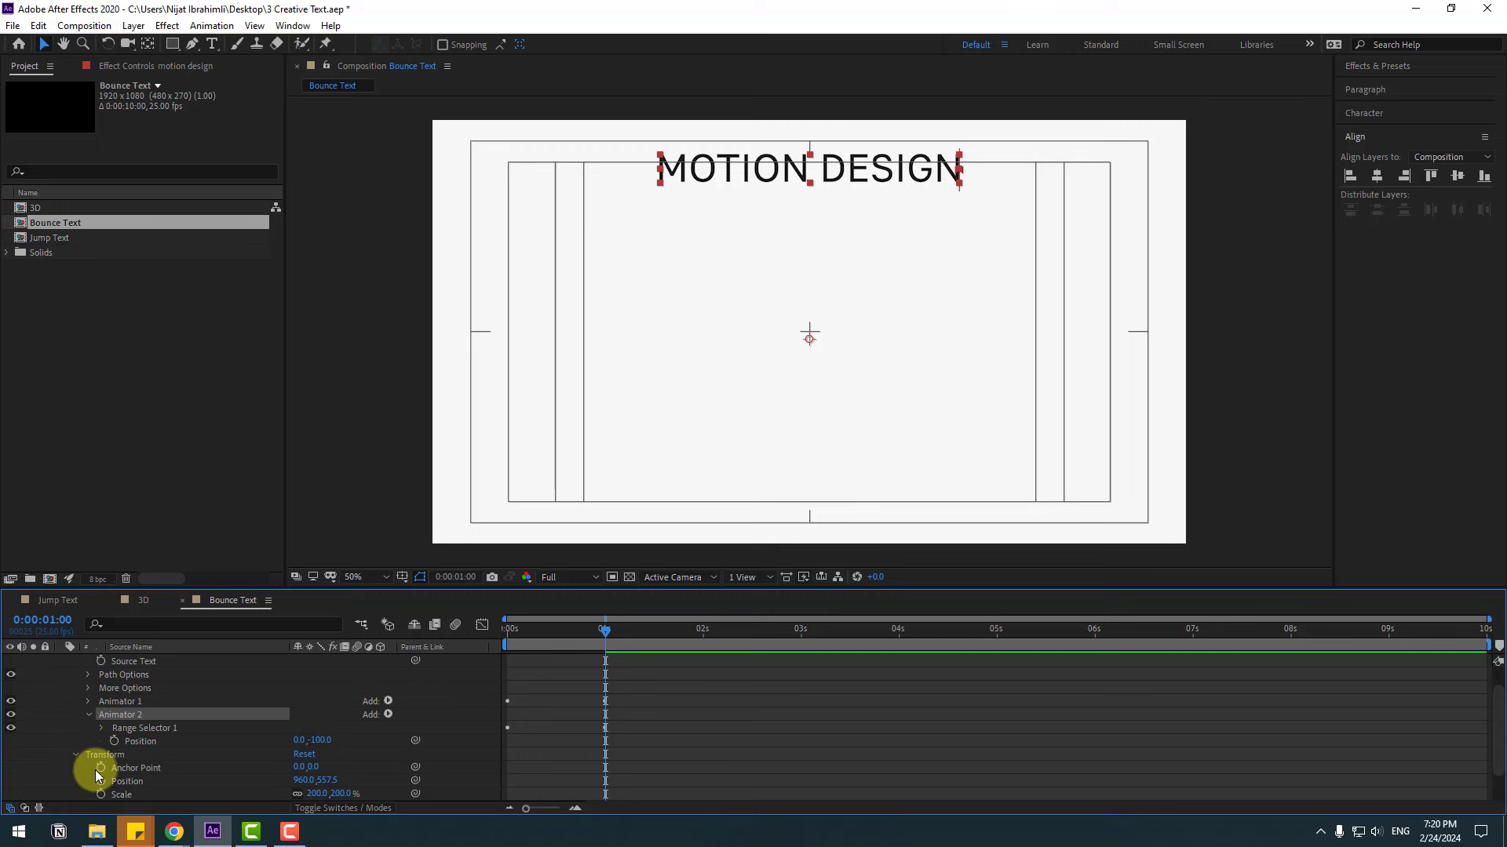
pyautogui.click(320, 741)
pyautogui.press('Return')
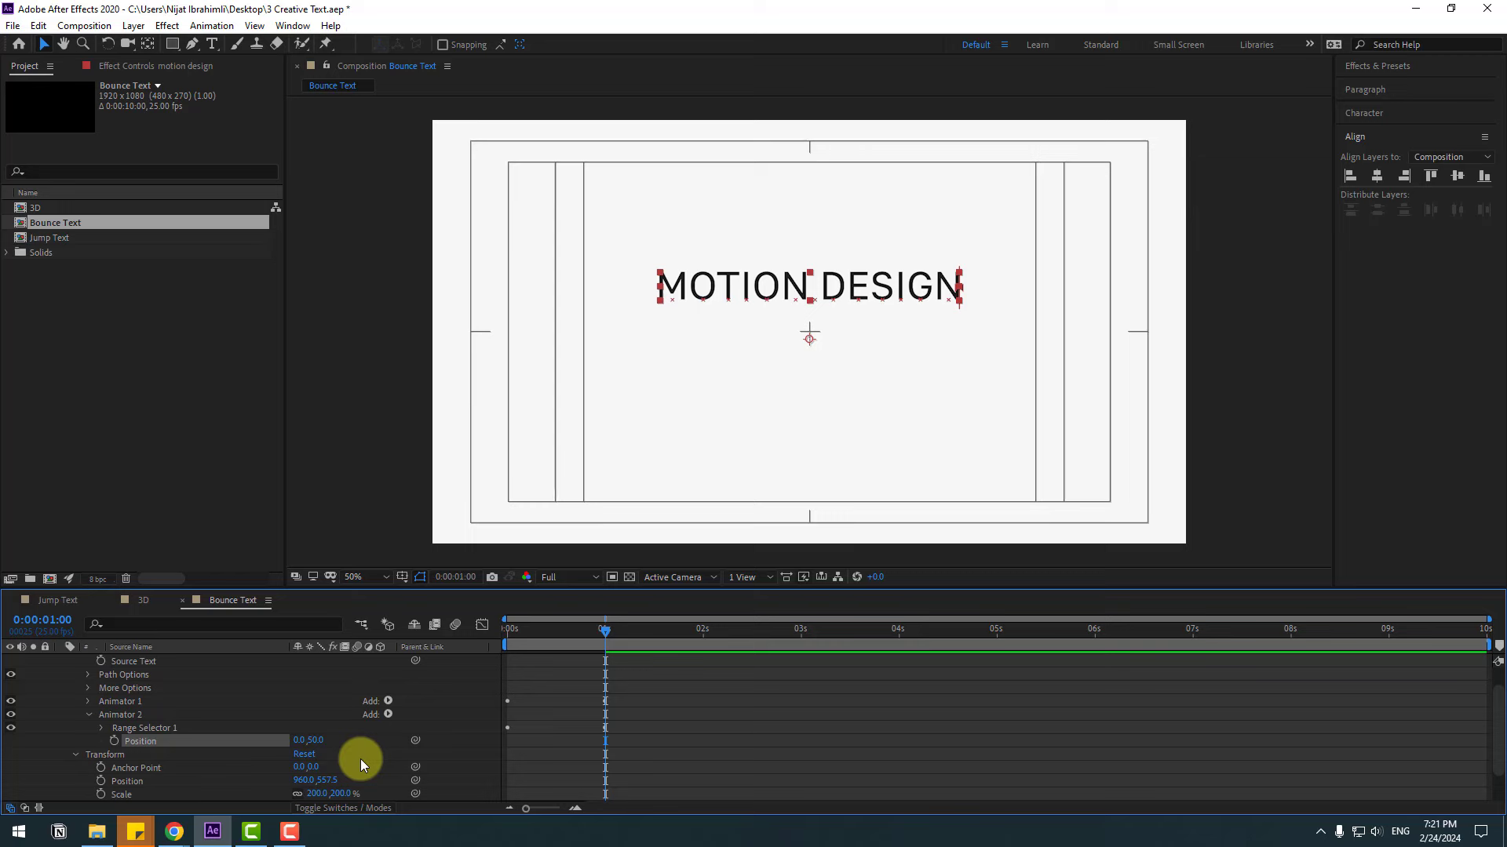
# Set Animator 2's range selector Ease High and Ease Low to 50% each, and scrub through the first second
pyautogui.click(102, 728)
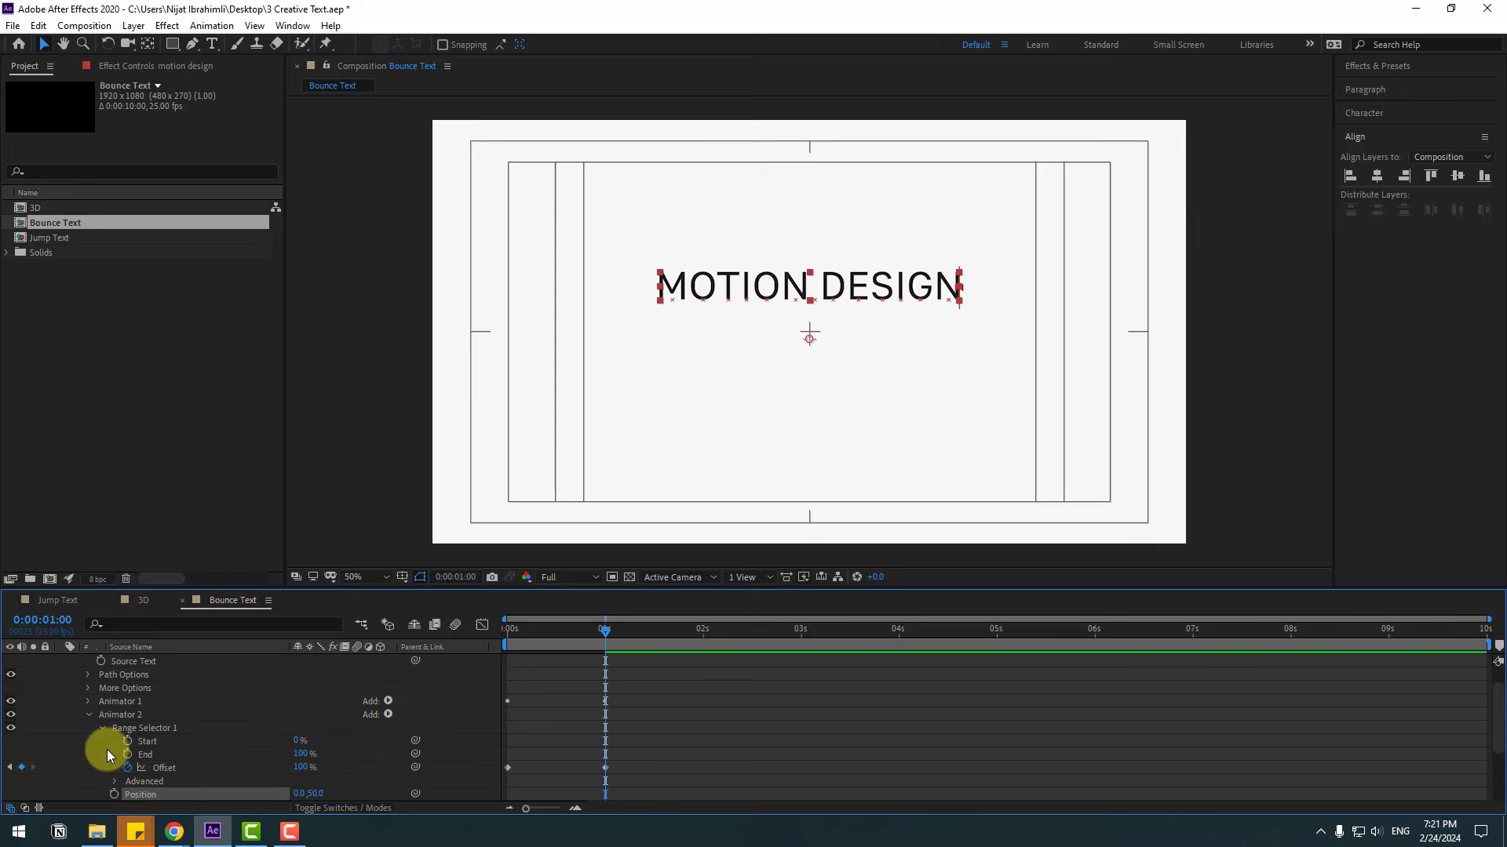
pyautogui.scroll(-1, 120, 748)
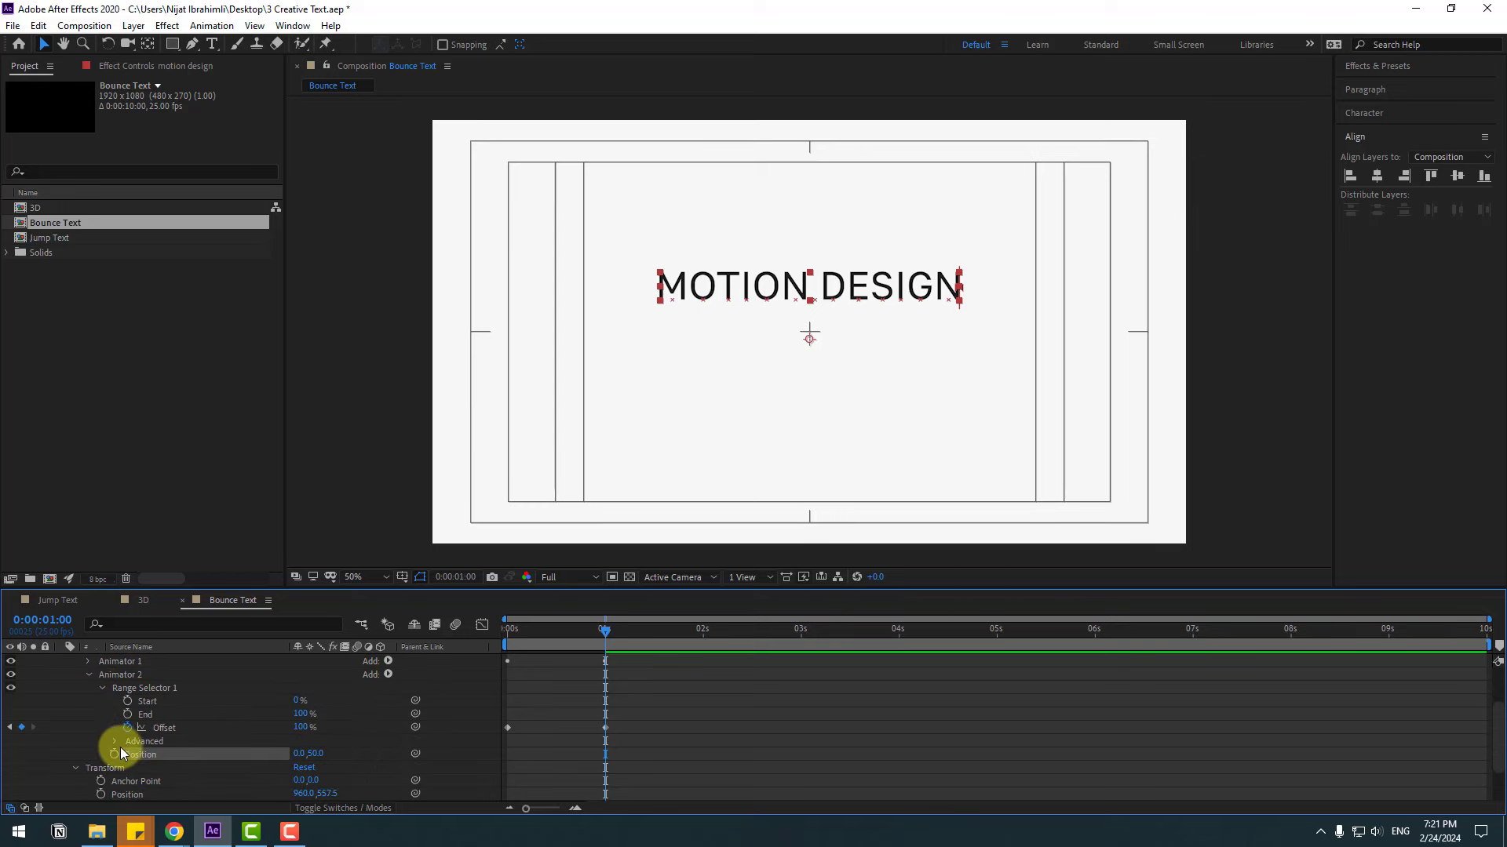
pyautogui.click(115, 741)
pyautogui.scroll(-1, 111, 755)
pyautogui.click(304, 767)
pyautogui.write('50')
pyautogui.press('Return')
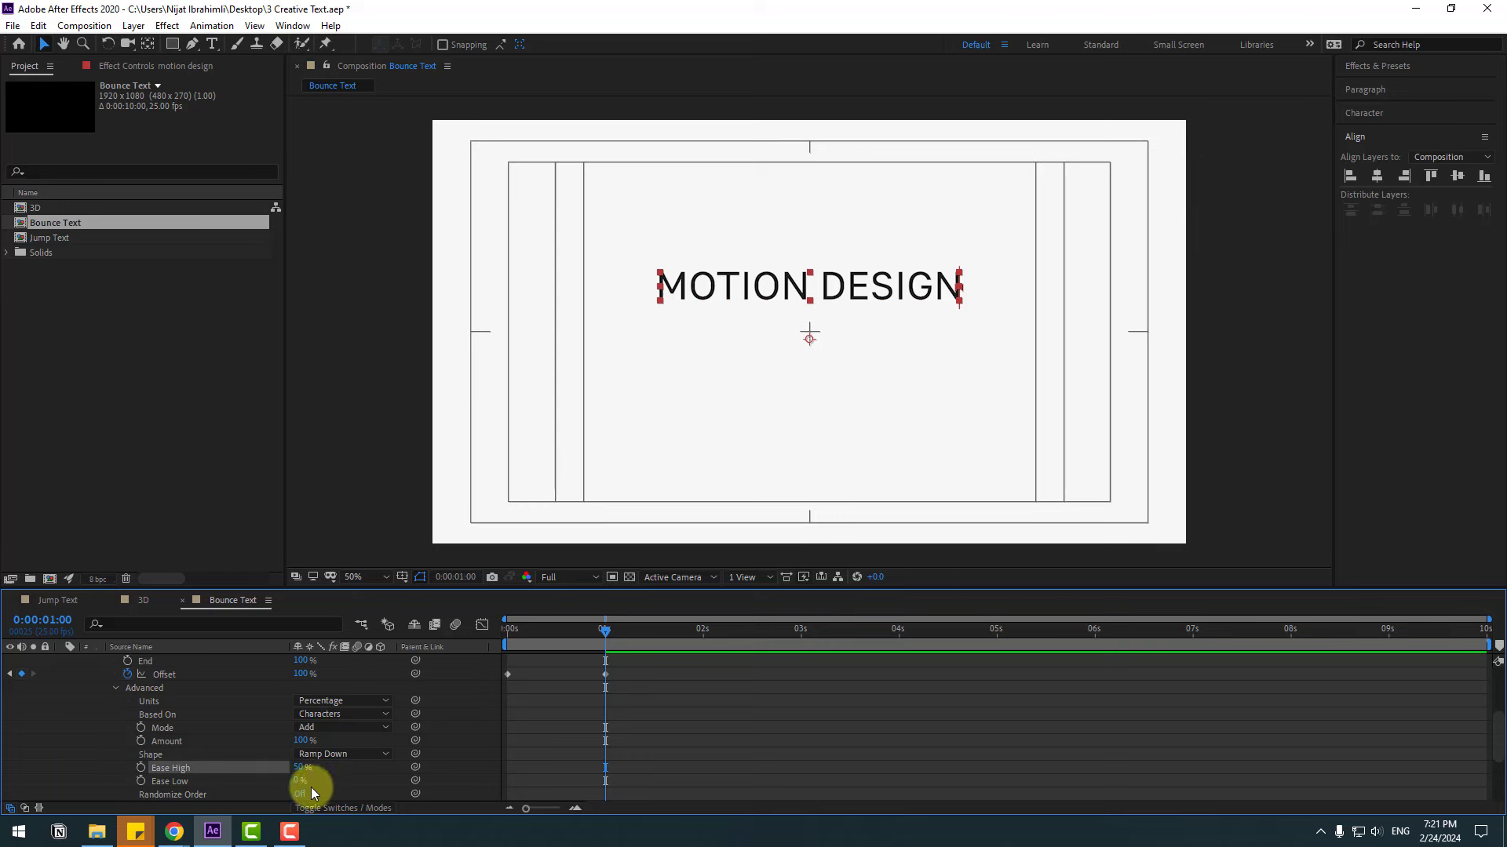
pyautogui.click(311, 788)
pyautogui.click(299, 781)
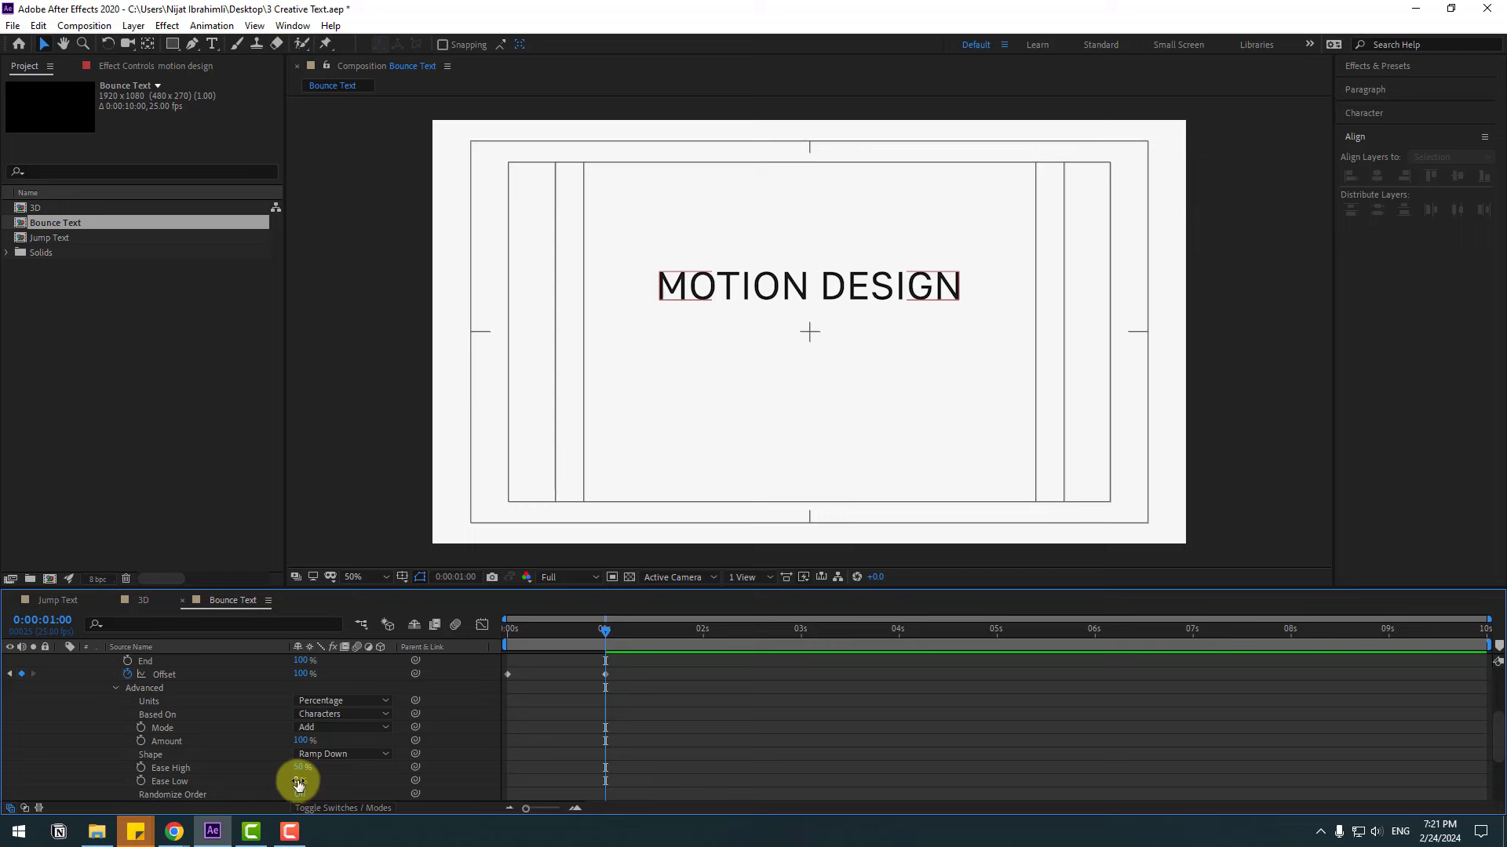
pyautogui.write('50')
pyautogui.press('Return')
pyautogui.scroll(3, 351, 786)
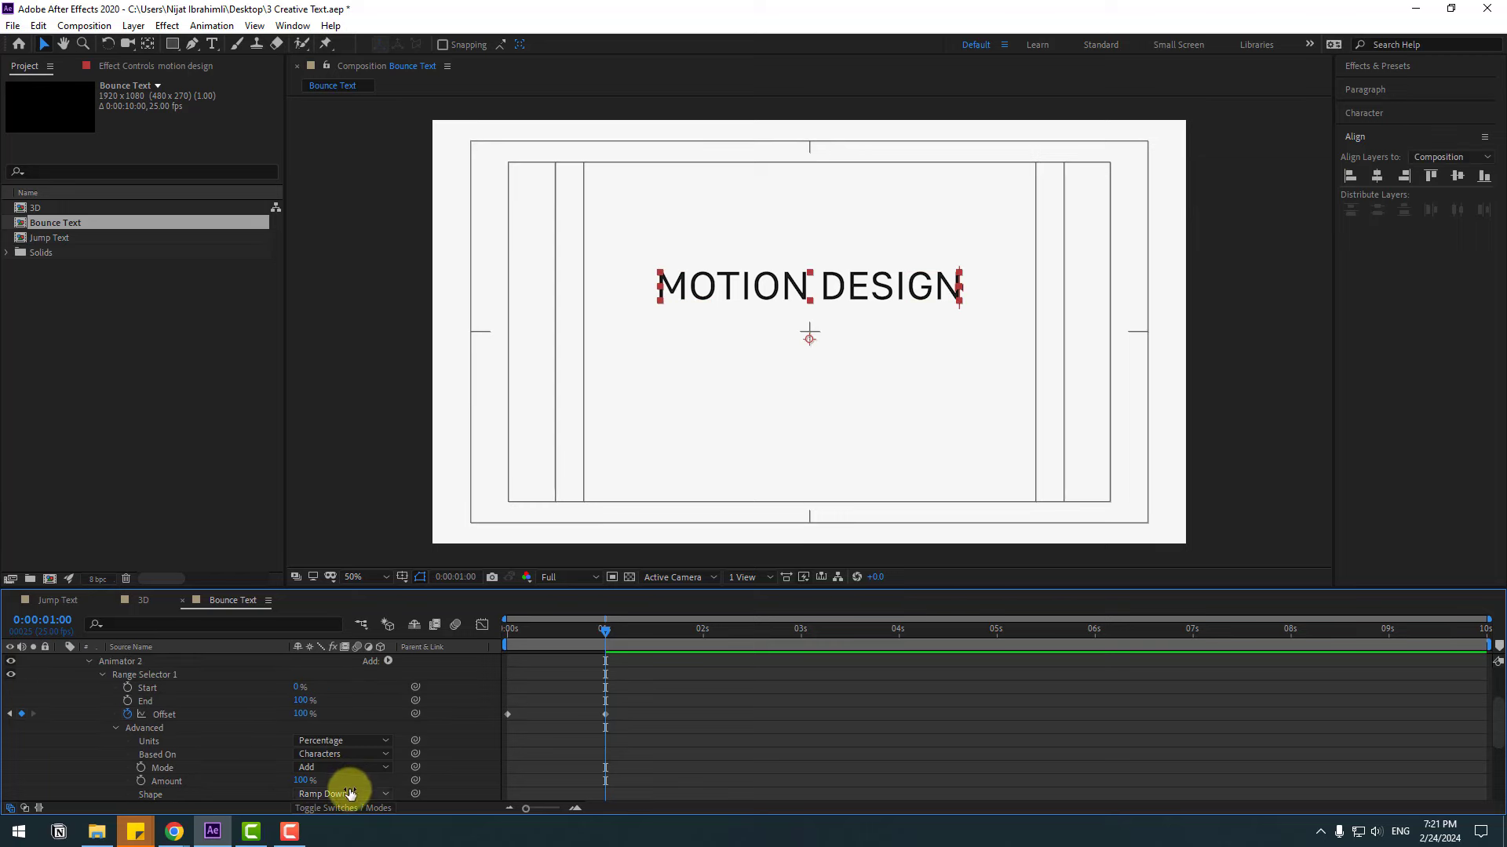
pyautogui.click(581, 632)
pyautogui.moveTo(576, 631)
pyautogui.mouseDown()
pyautogui.moveTo(523, 630)
pyautogui.moveTo(605, 628)
pyautogui.moveTo(521, 632)
pyautogui.moveTo(606, 634)
pyautogui.mouseUp()
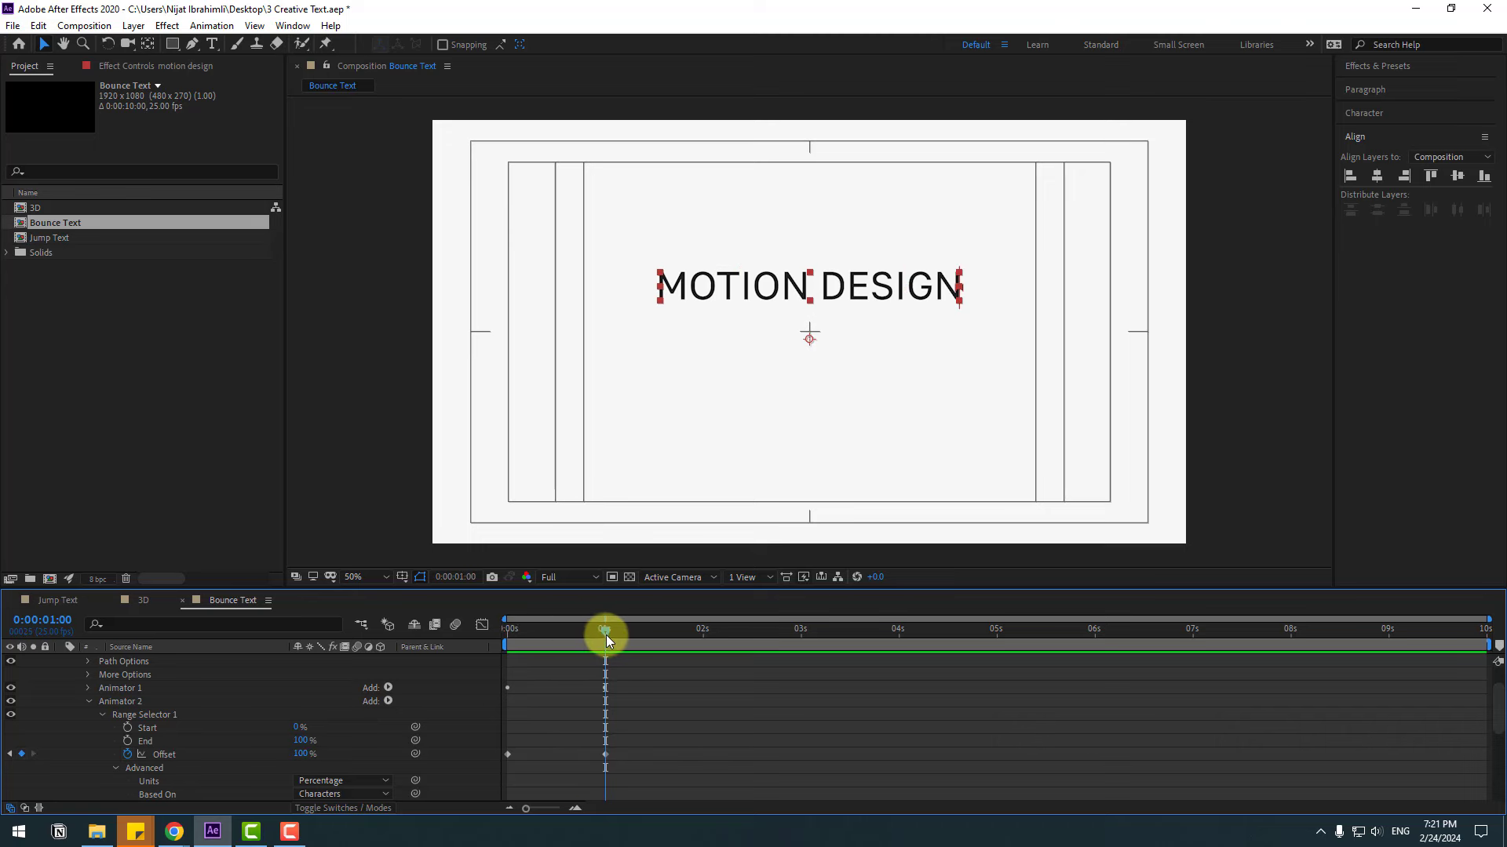
# Duplicate Animator 2 and set the copy's Y position to -10
pyautogui.click(86, 704)
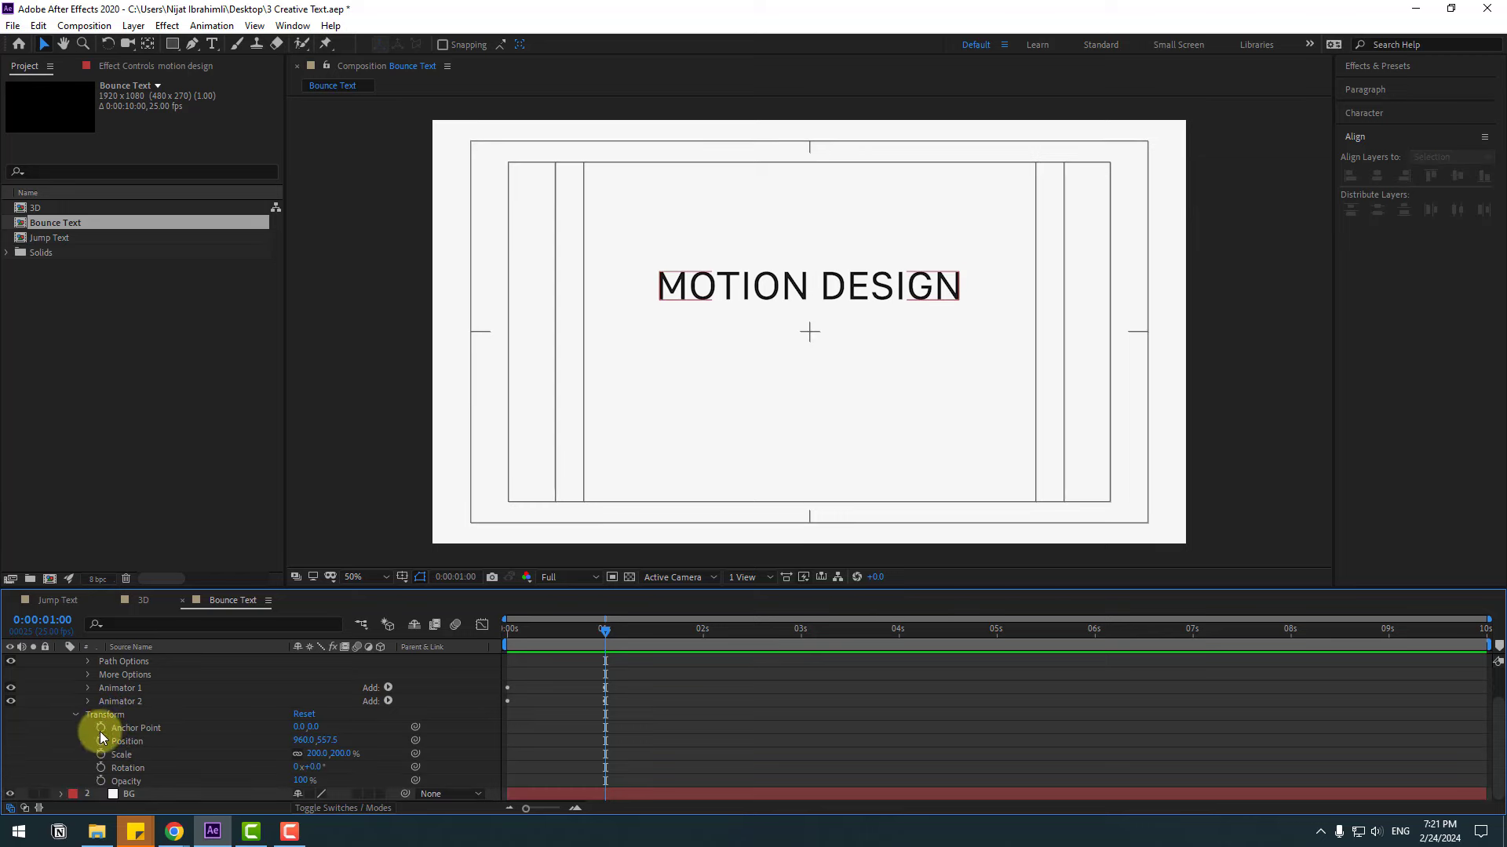
pyautogui.click(127, 699)
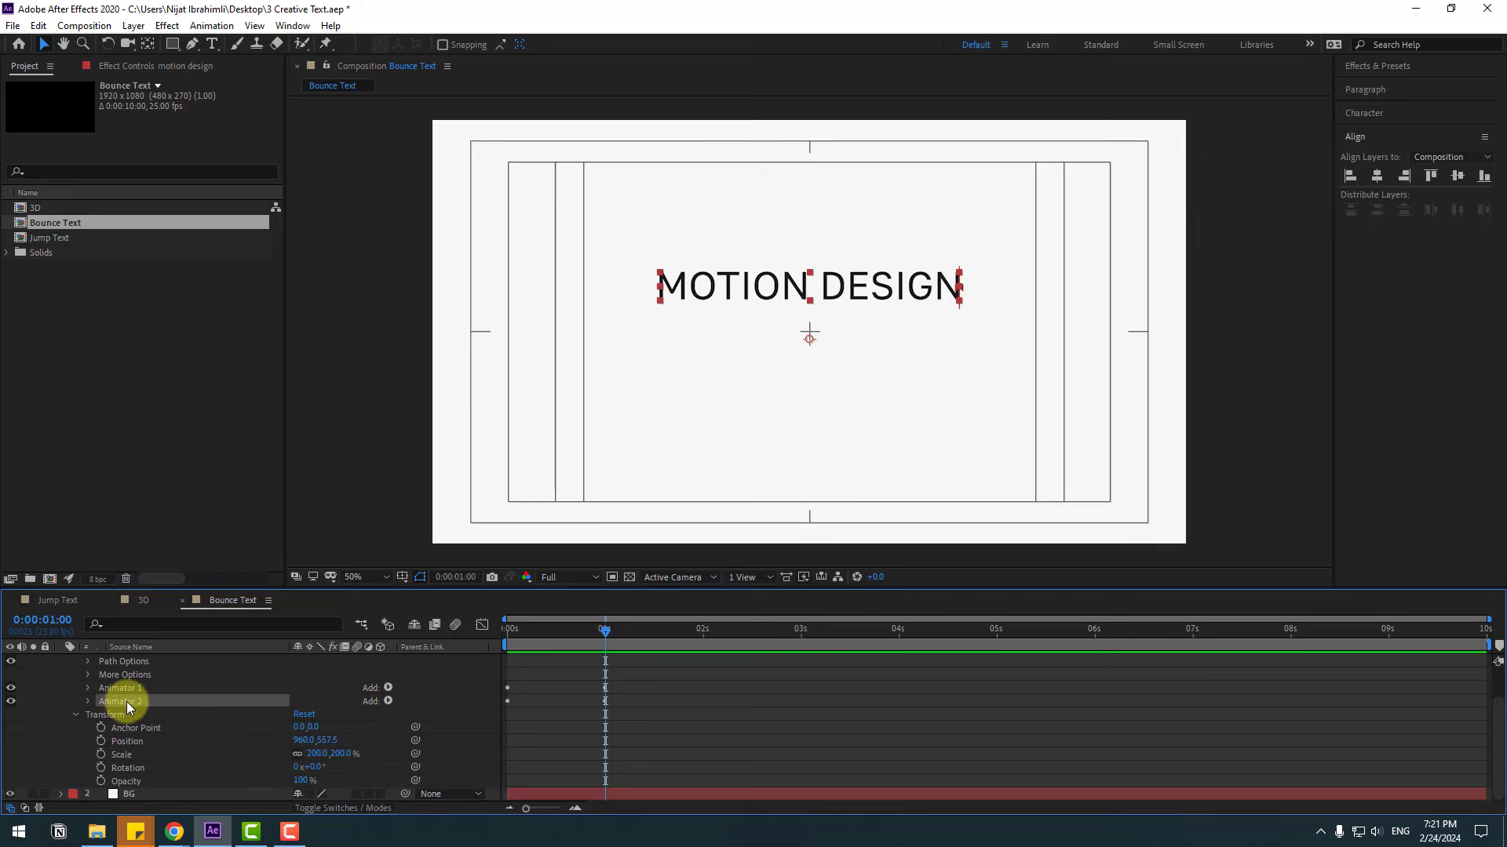
pyautogui.hotkey('ctrl', 'd')
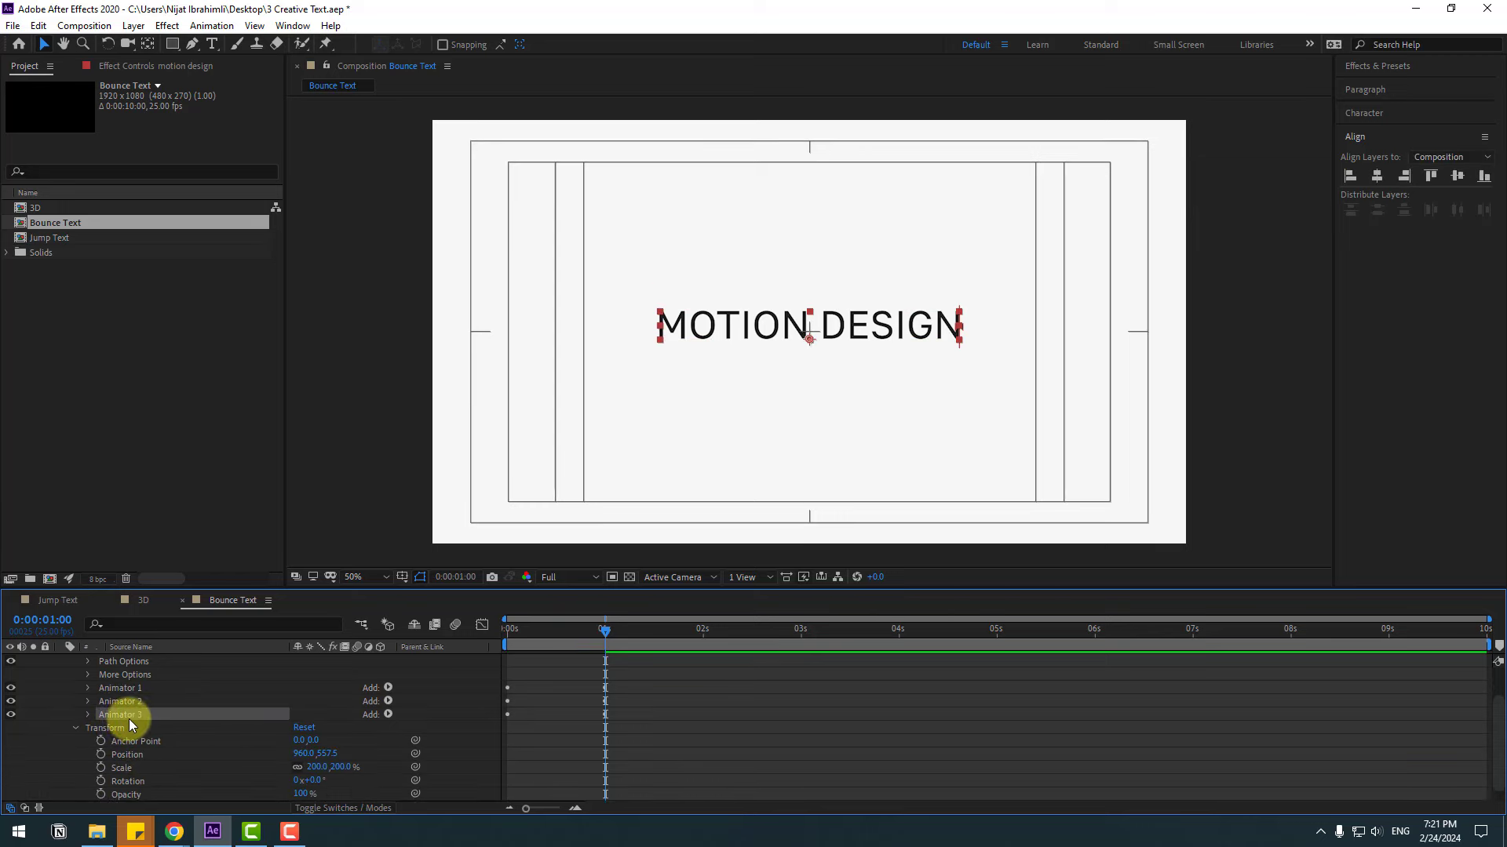
pyautogui.click(87, 715)
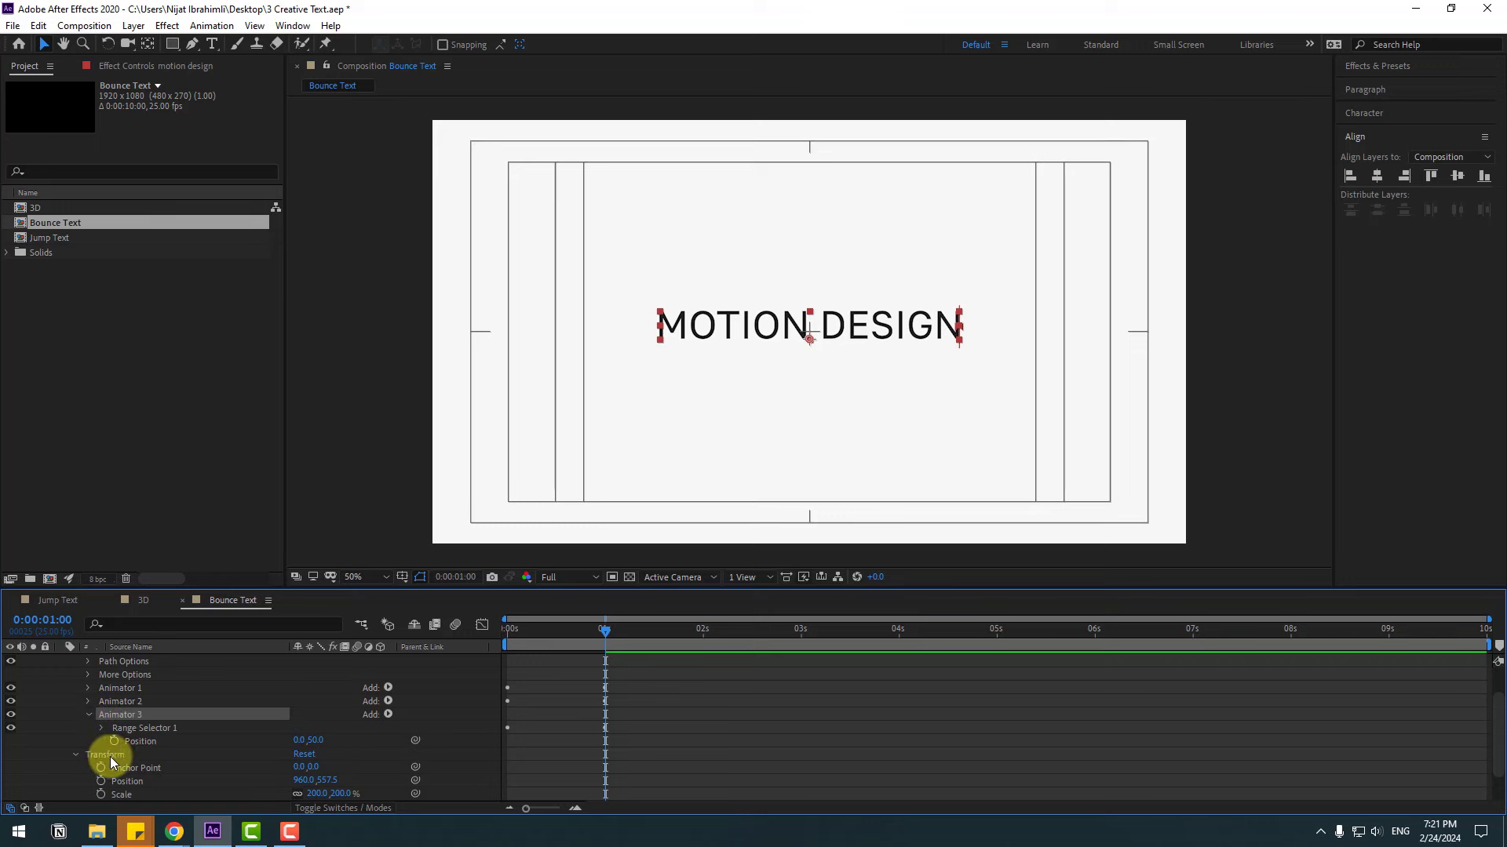
pyautogui.click(316, 740)
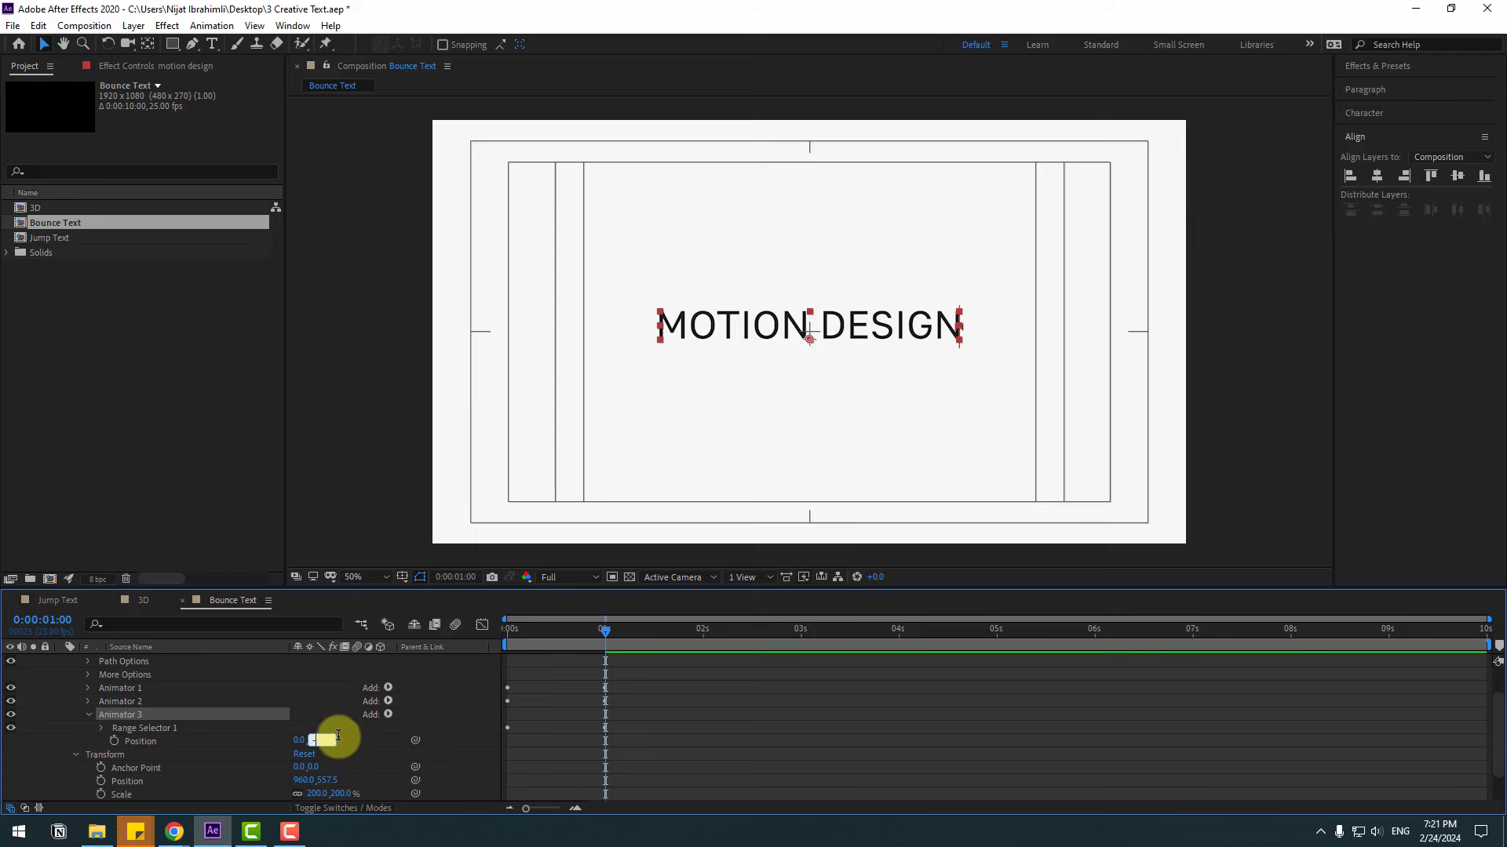
pyautogui.write('-10')
pyautogui.press('Return')
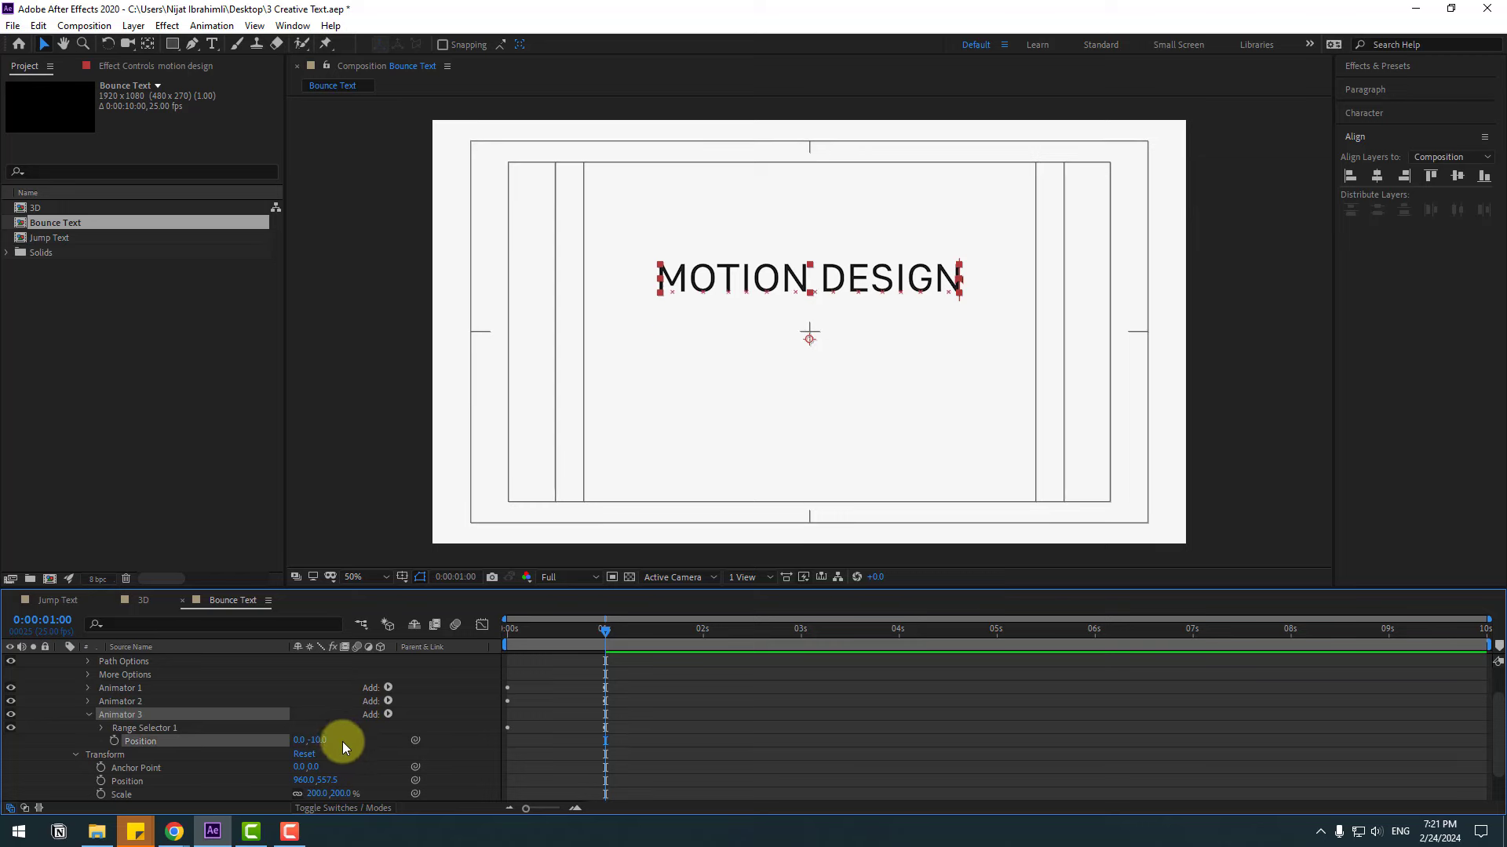
# Reveal the motion design layer's keyframes, shift the second and third Offset keyframe pairs about 3 and 7 frames later, and preview
pyautogui.scroll(3, 165, 670)
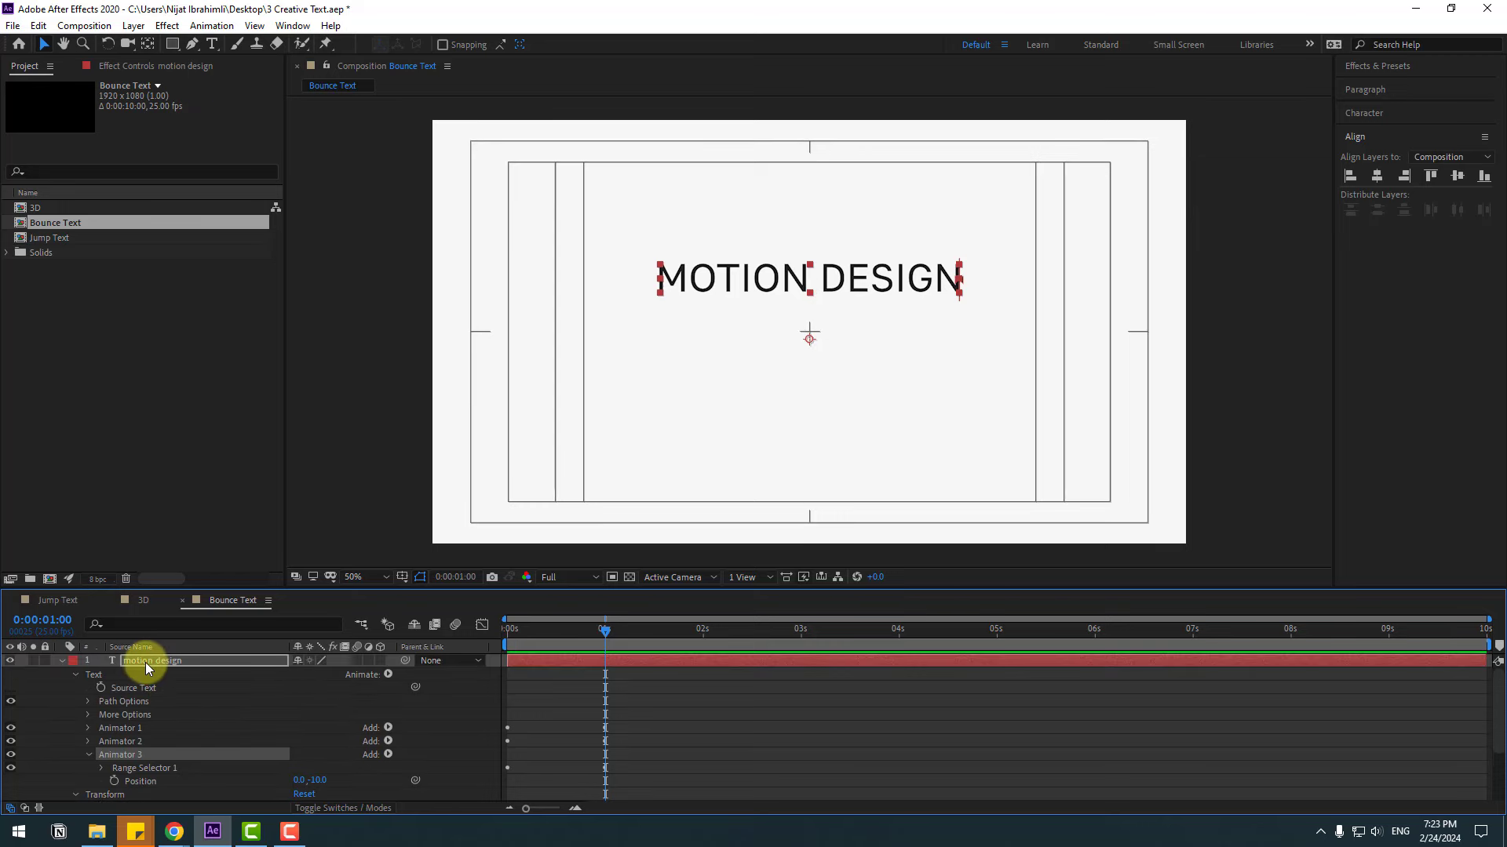
pyautogui.click(148, 663)
pyautogui.press('u')
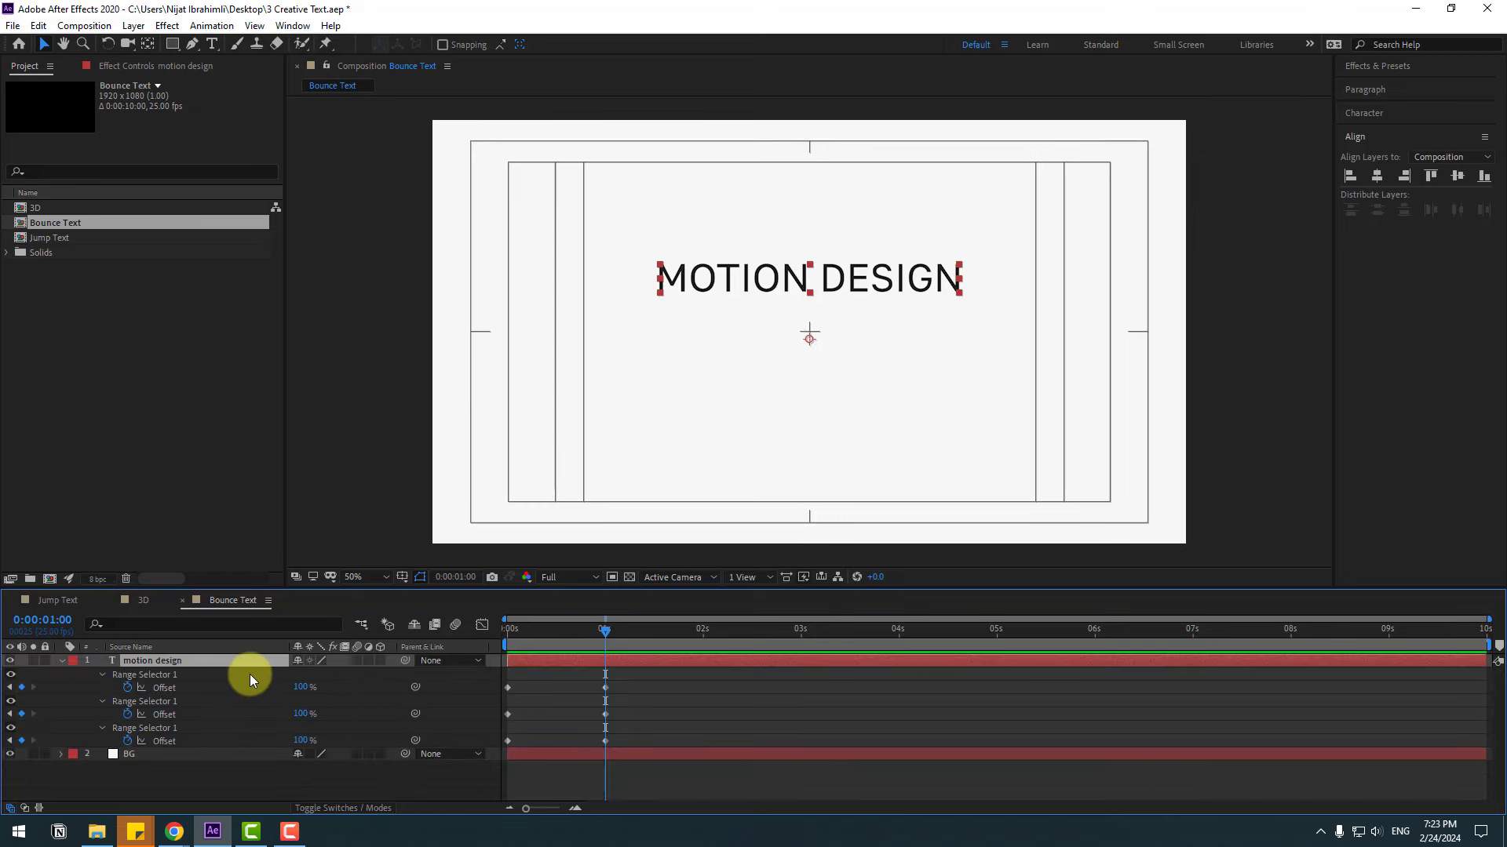
pyautogui.moveTo(622, 712); pyautogui.dragTo(535, 746)
pyautogui.hotkey('alt', 'Right')
pyautogui.press('space')
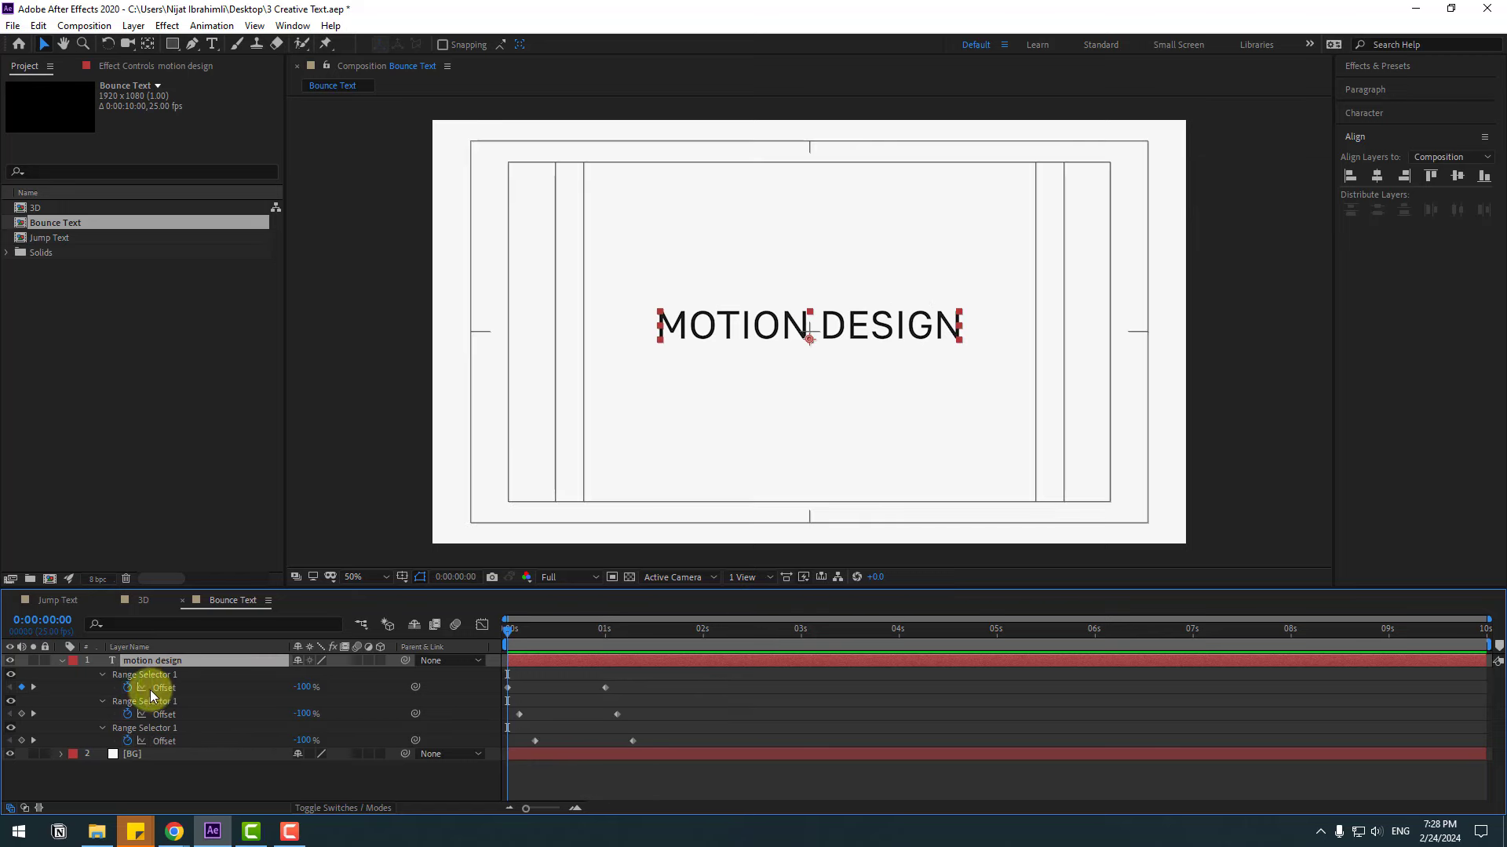
# Expand the motion design layer's text animators and set Animator 1's Y position to -200
pyautogui.click(62, 663)
pyautogui.click(63, 662)
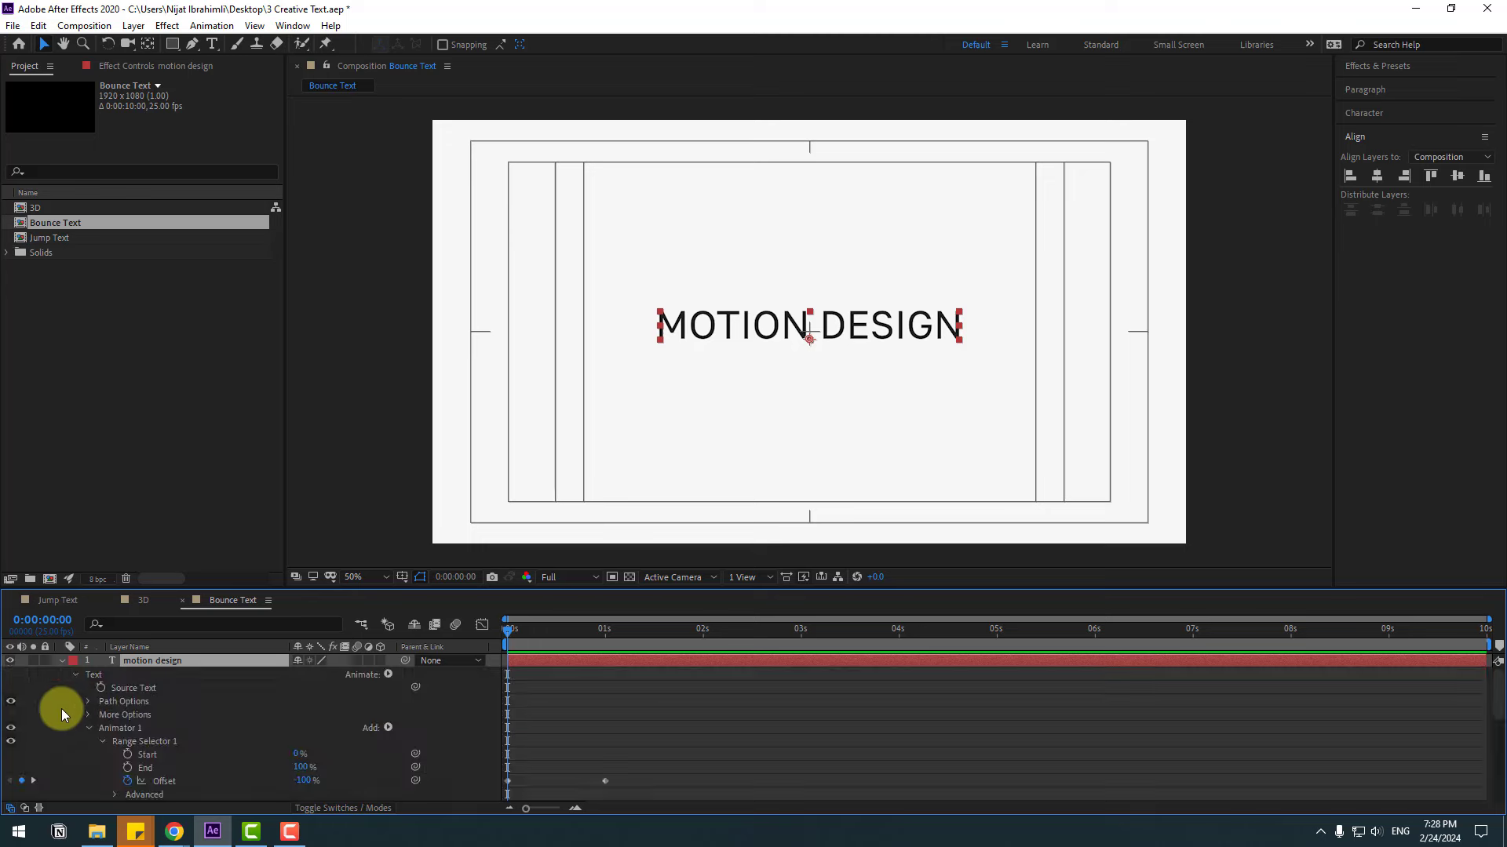
pyautogui.click(83, 772)
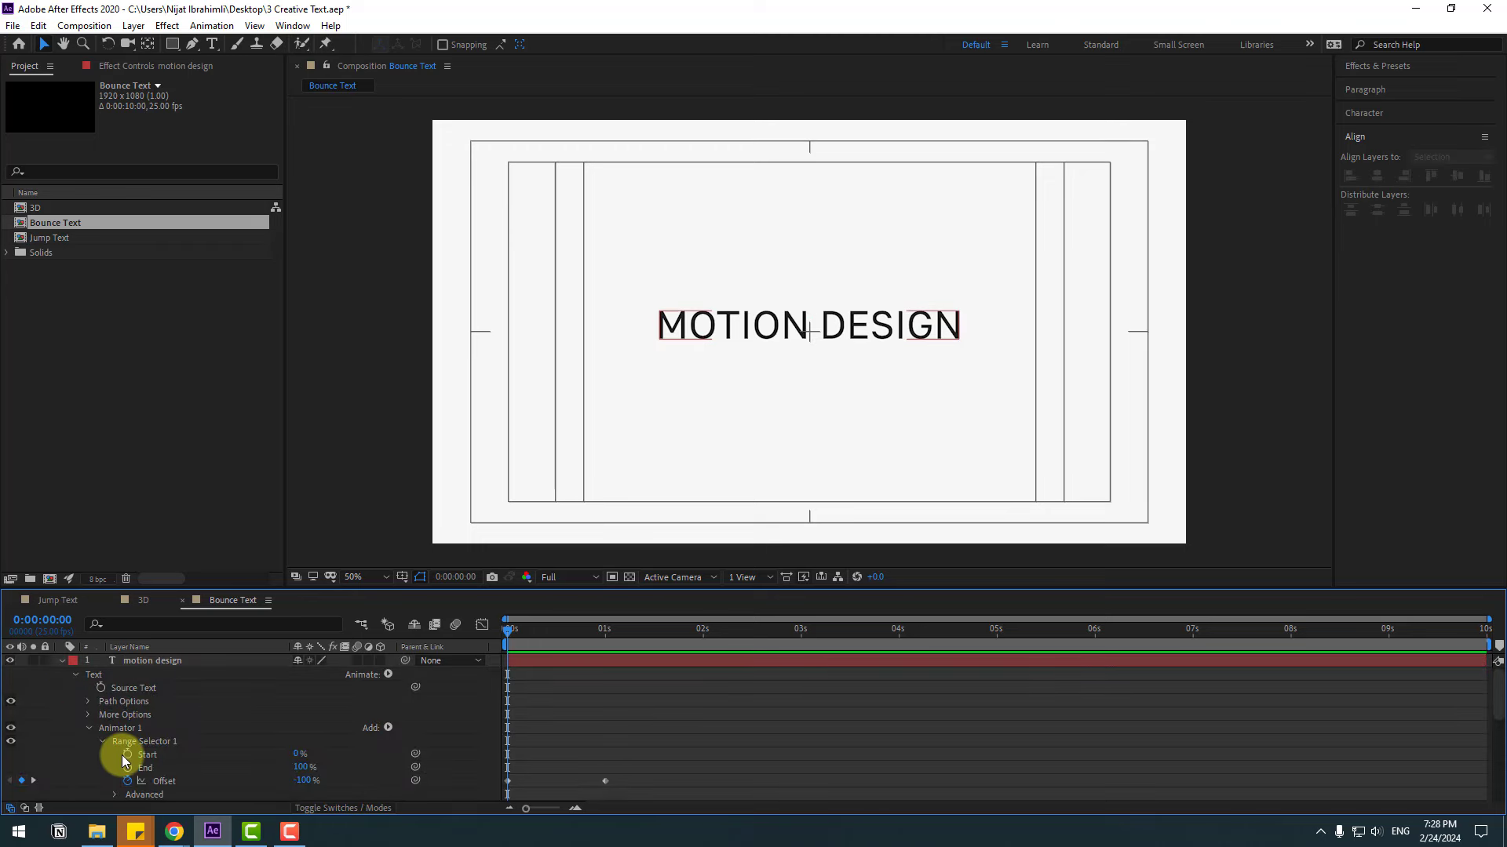
pyautogui.click(121, 729)
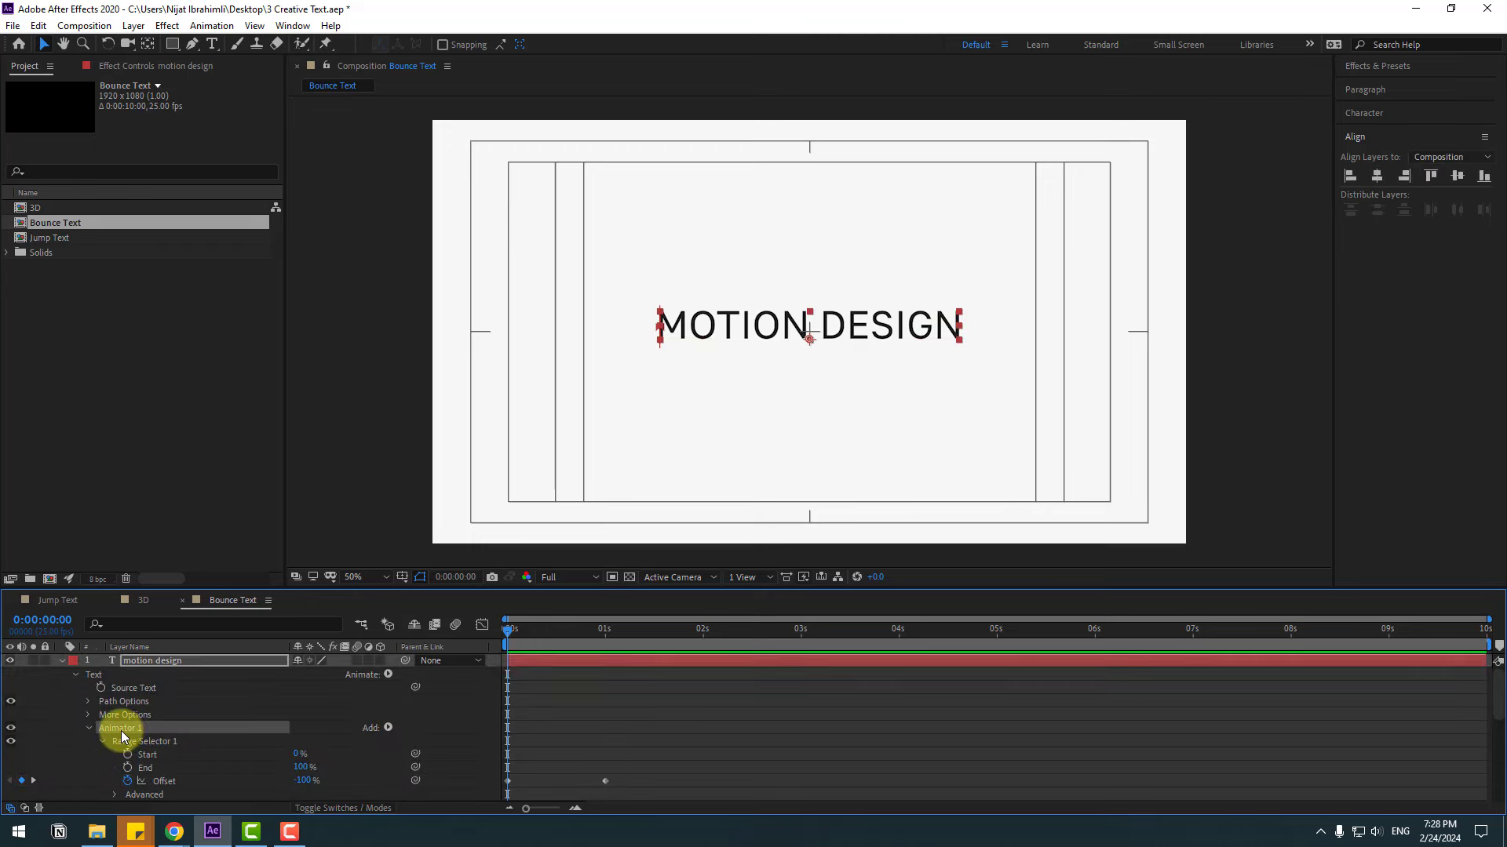
pyautogui.scroll(-1, 321, 777)
pyautogui.click(320, 768)
pyautogui.write('-20')
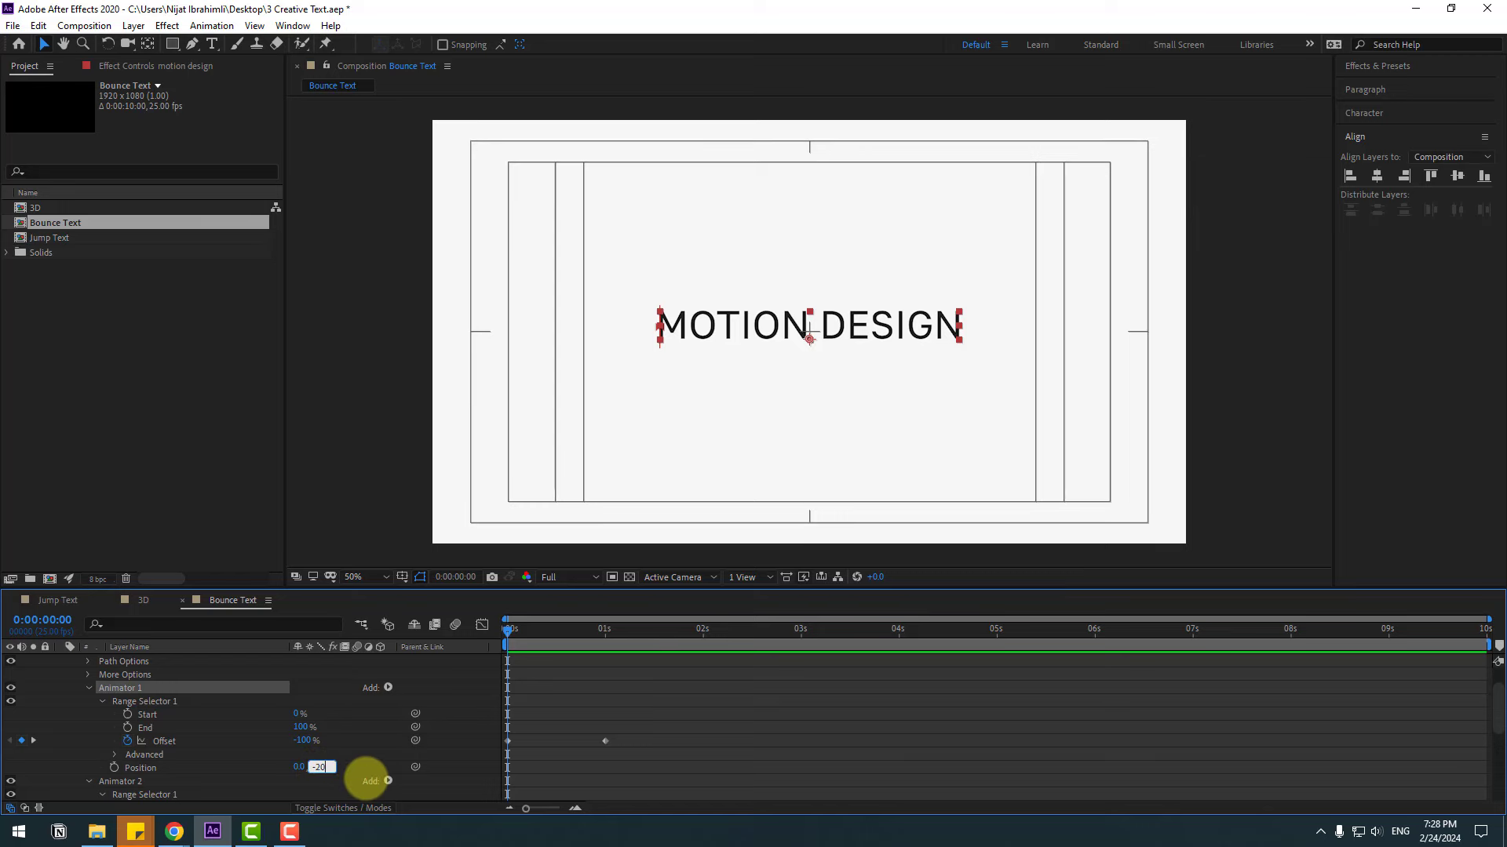
pyautogui.press('Return')
pyautogui.scroll(1, 594, 746)
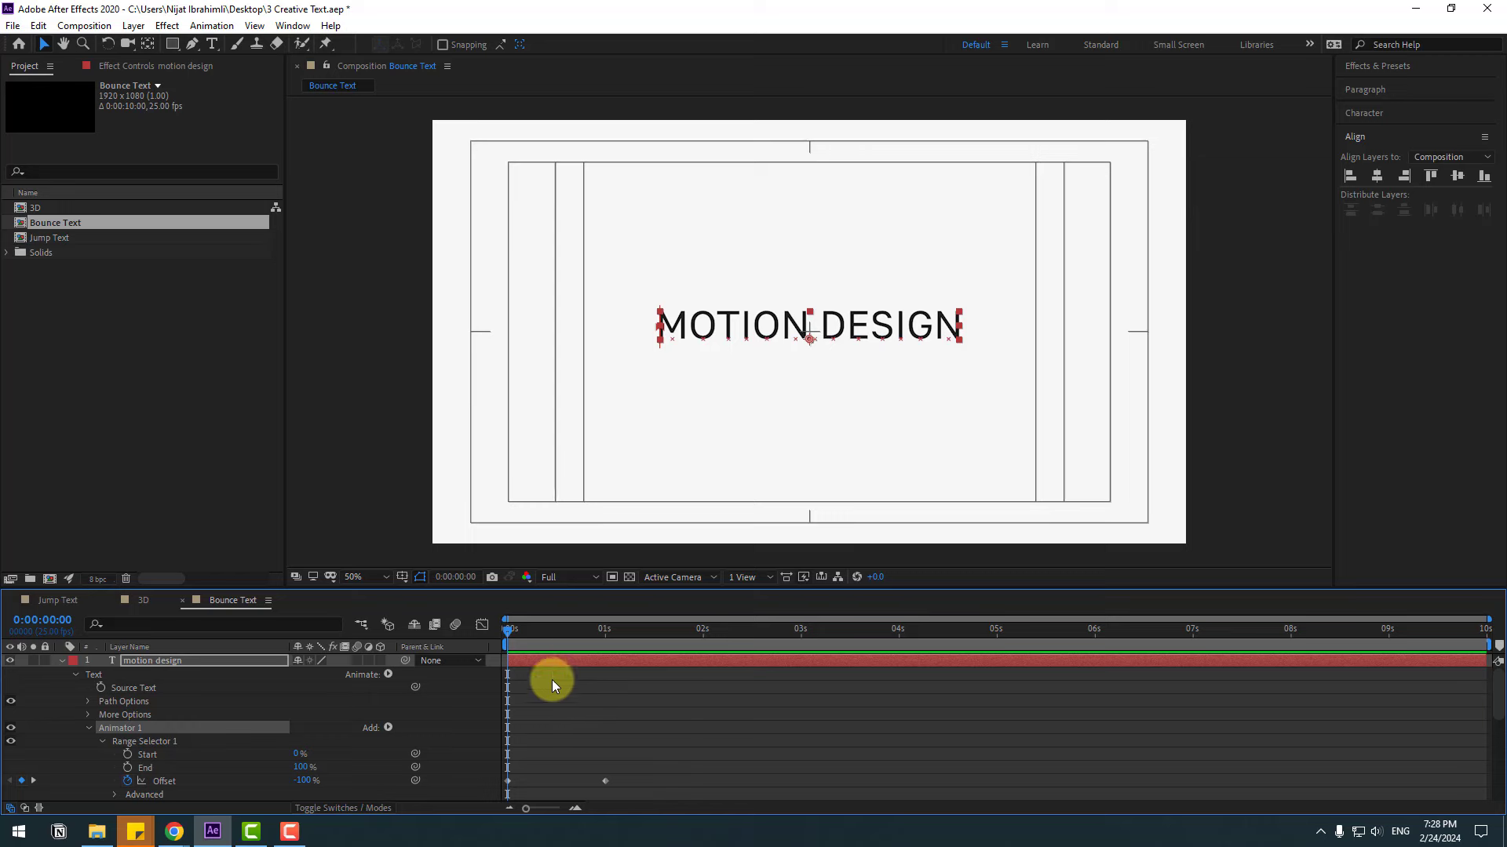
# Move the motion design layer lower in the frame, scrub to 1 second, and preview the bounce
pyautogui.moveTo(516, 635); pyautogui.dragTo(531, 634)
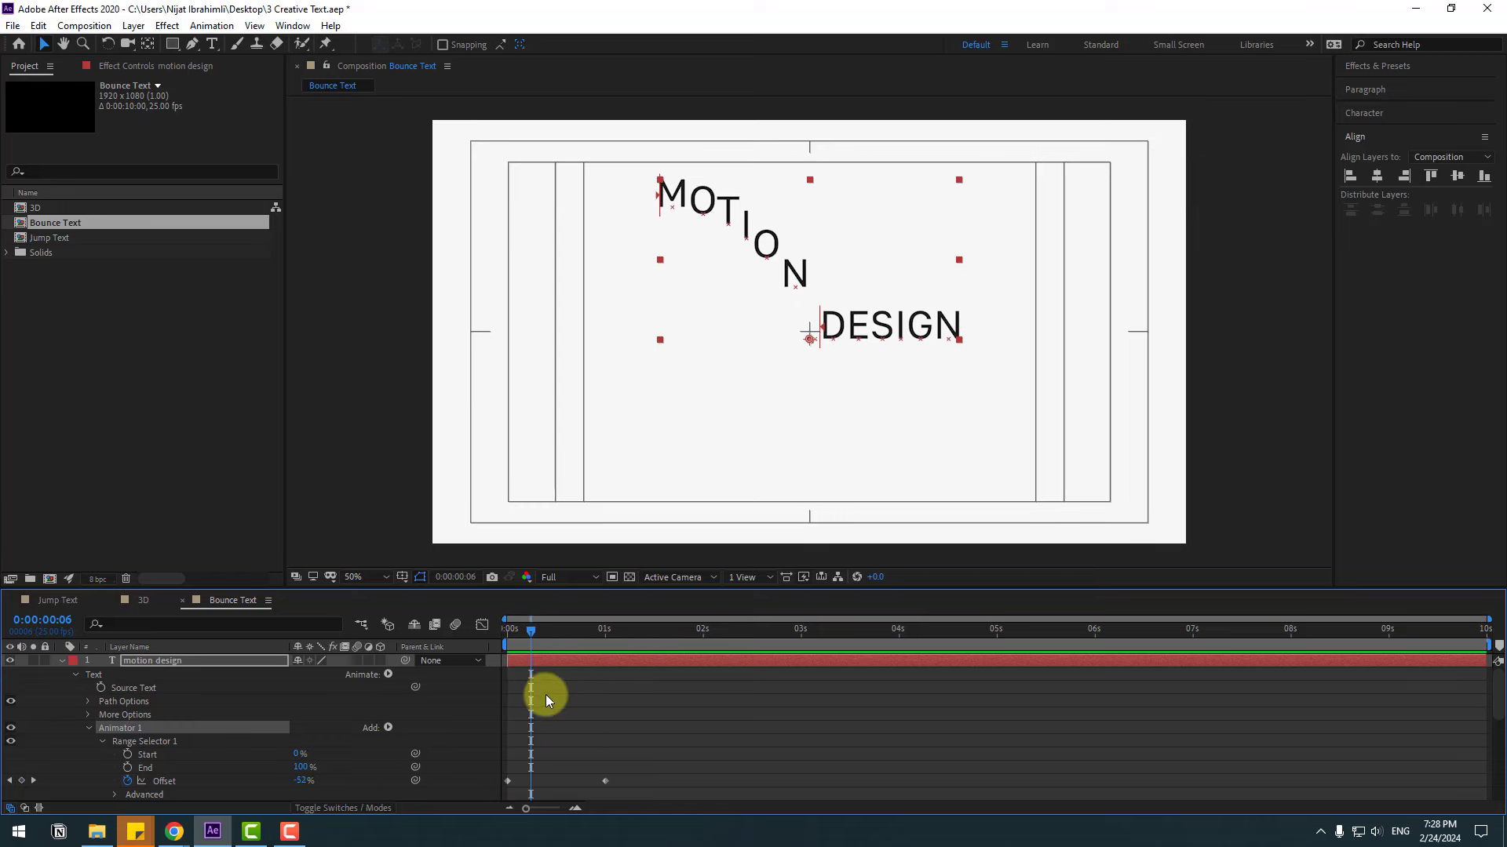
pyautogui.click(544, 694)
pyautogui.click(130, 664)
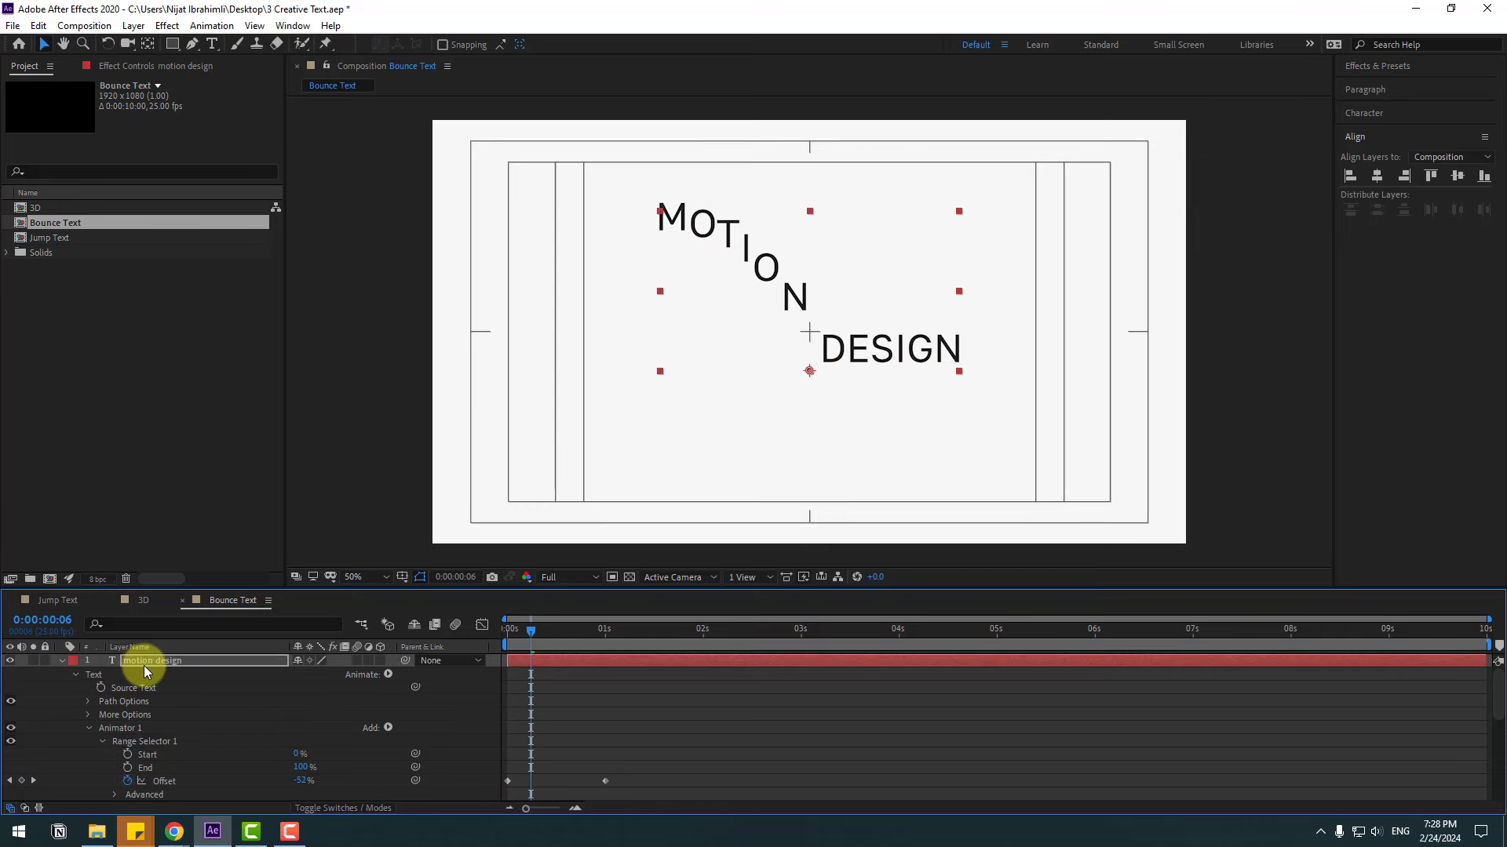
pyautogui.moveTo(530, 630); pyautogui.dragTo(604, 637)
pyautogui.press('space')
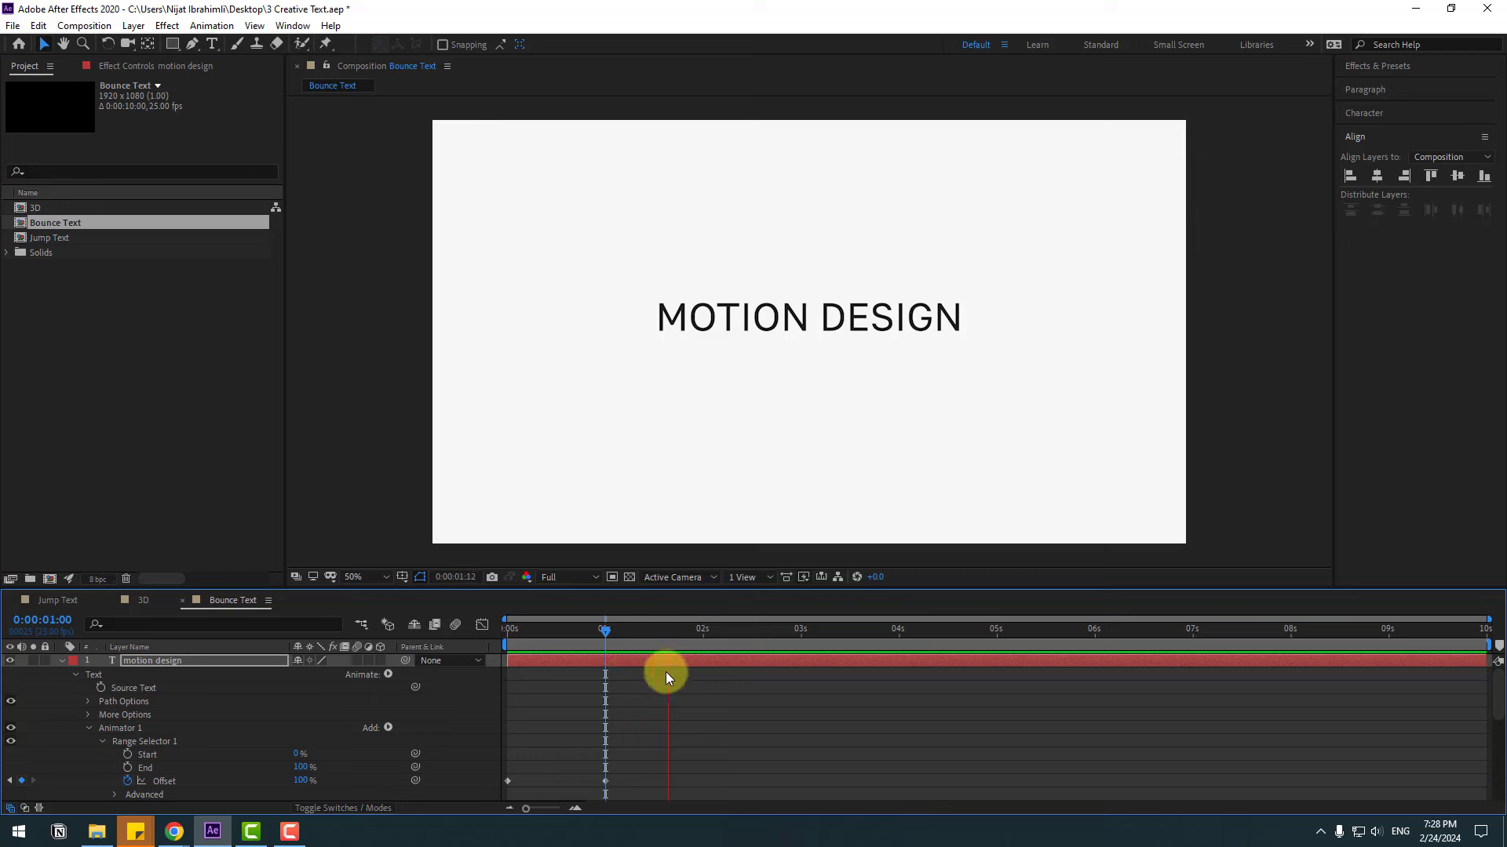
pyautogui.press('space')
# Set Animator 2's Y position to 100 and preview the animation
pyautogui.scroll(-4, 109, 758)
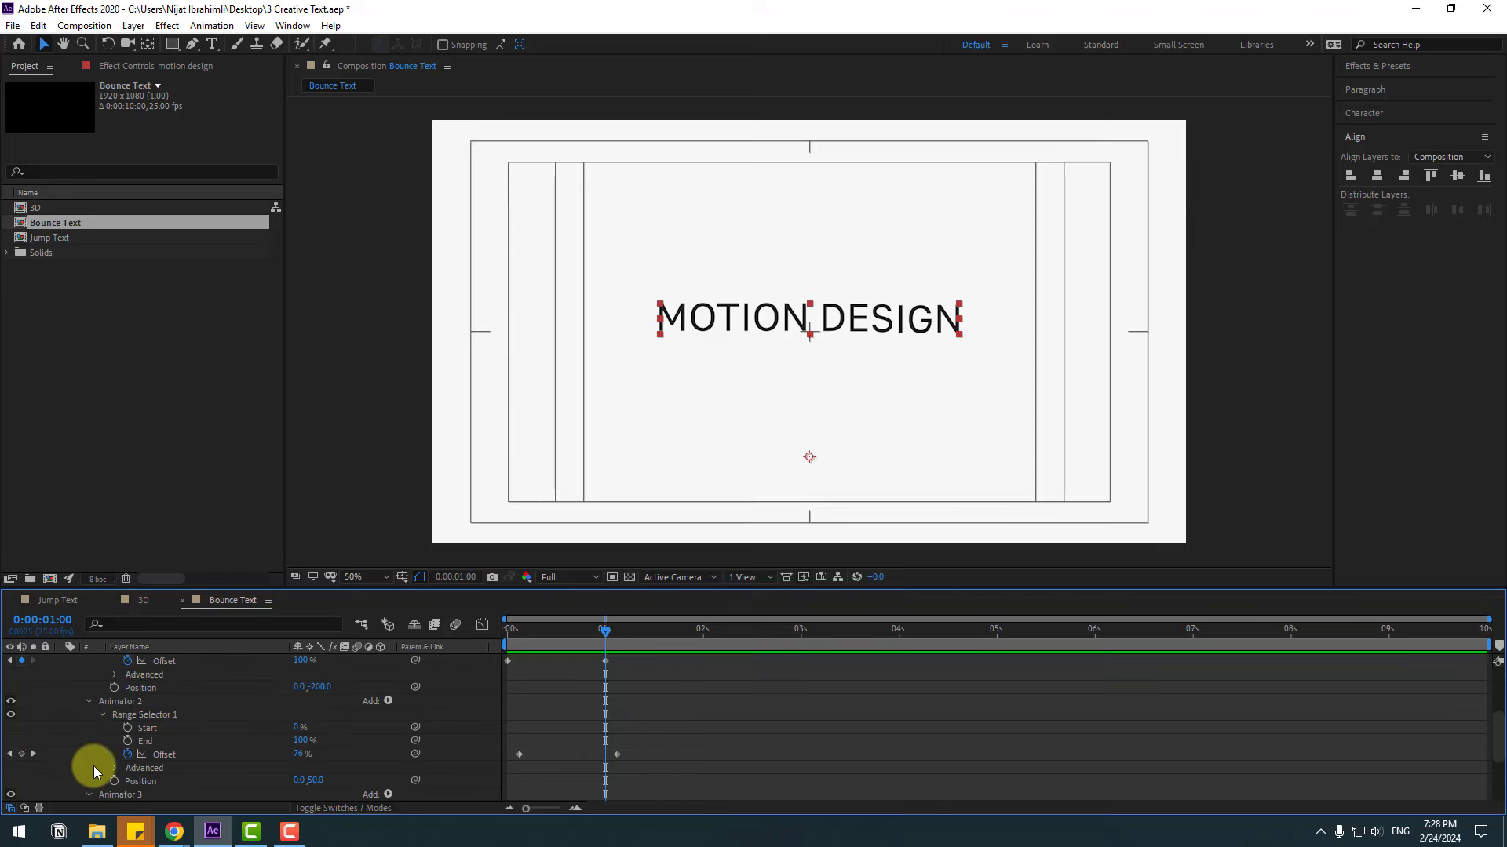
pyautogui.click(317, 780)
pyautogui.write('100')
pyautogui.click(703, 699)
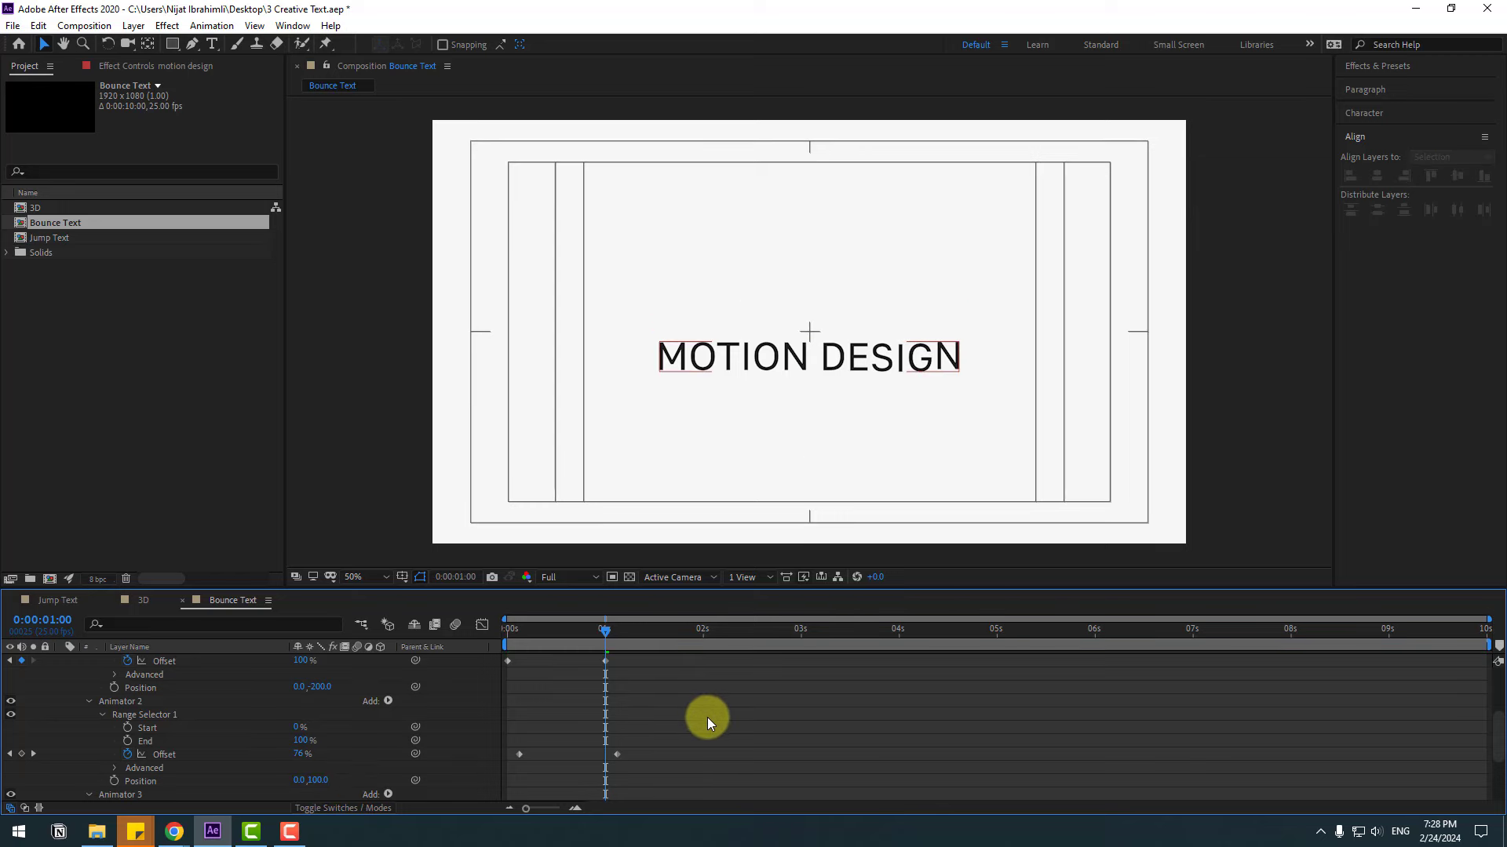
pyautogui.press('space')
pyautogui.press('space')
# Nudge the motion design layer slightly upward so the text rests near the frame's centre, and play the animation
pyautogui.scroll(2, 667, 691)
pyautogui.scroll(1, 656, 681)
pyautogui.click(648, 658)
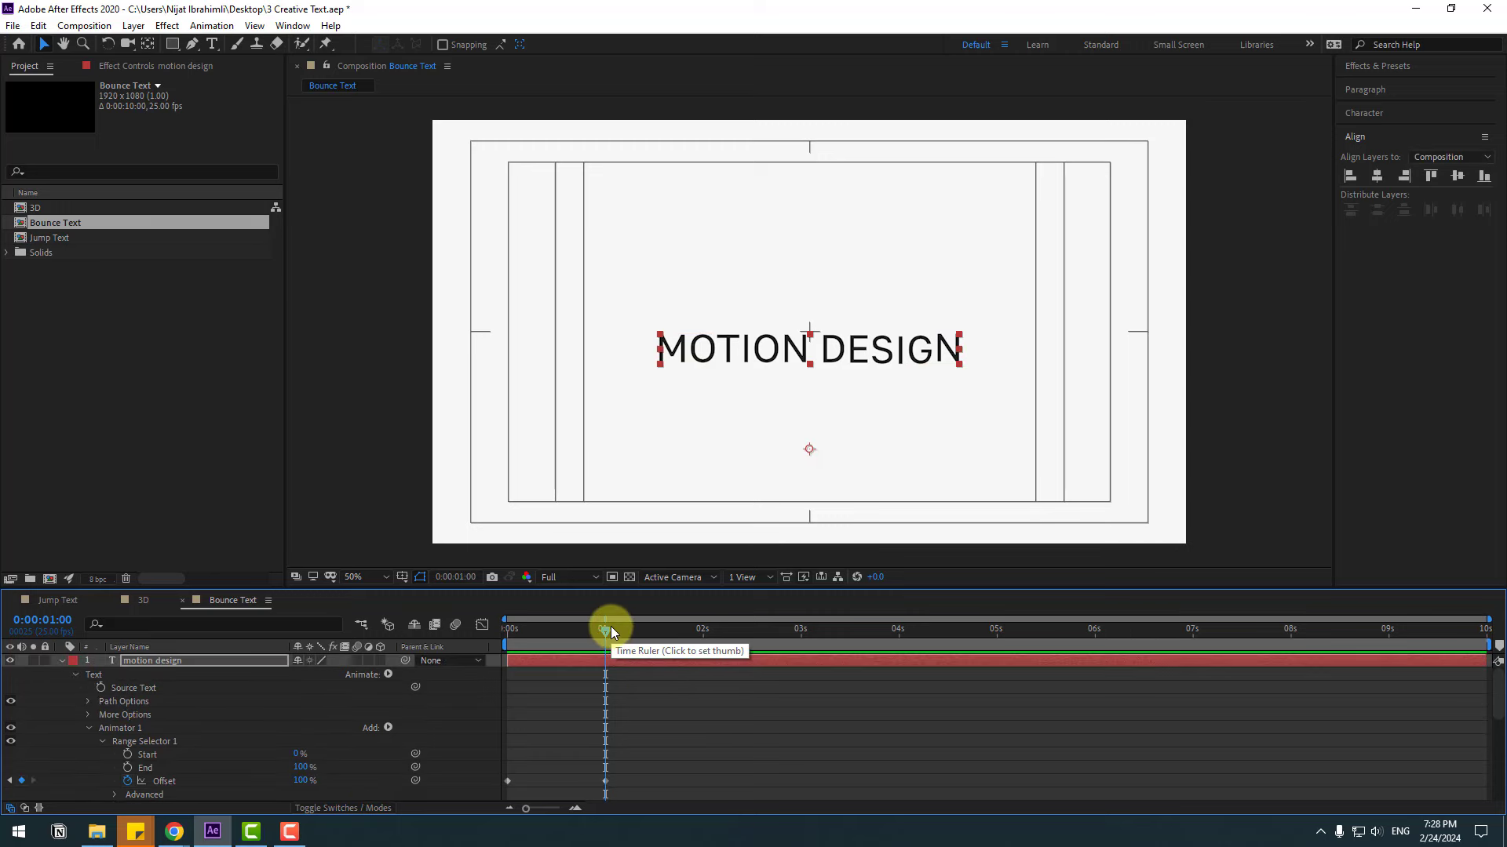
pyautogui.press('space')
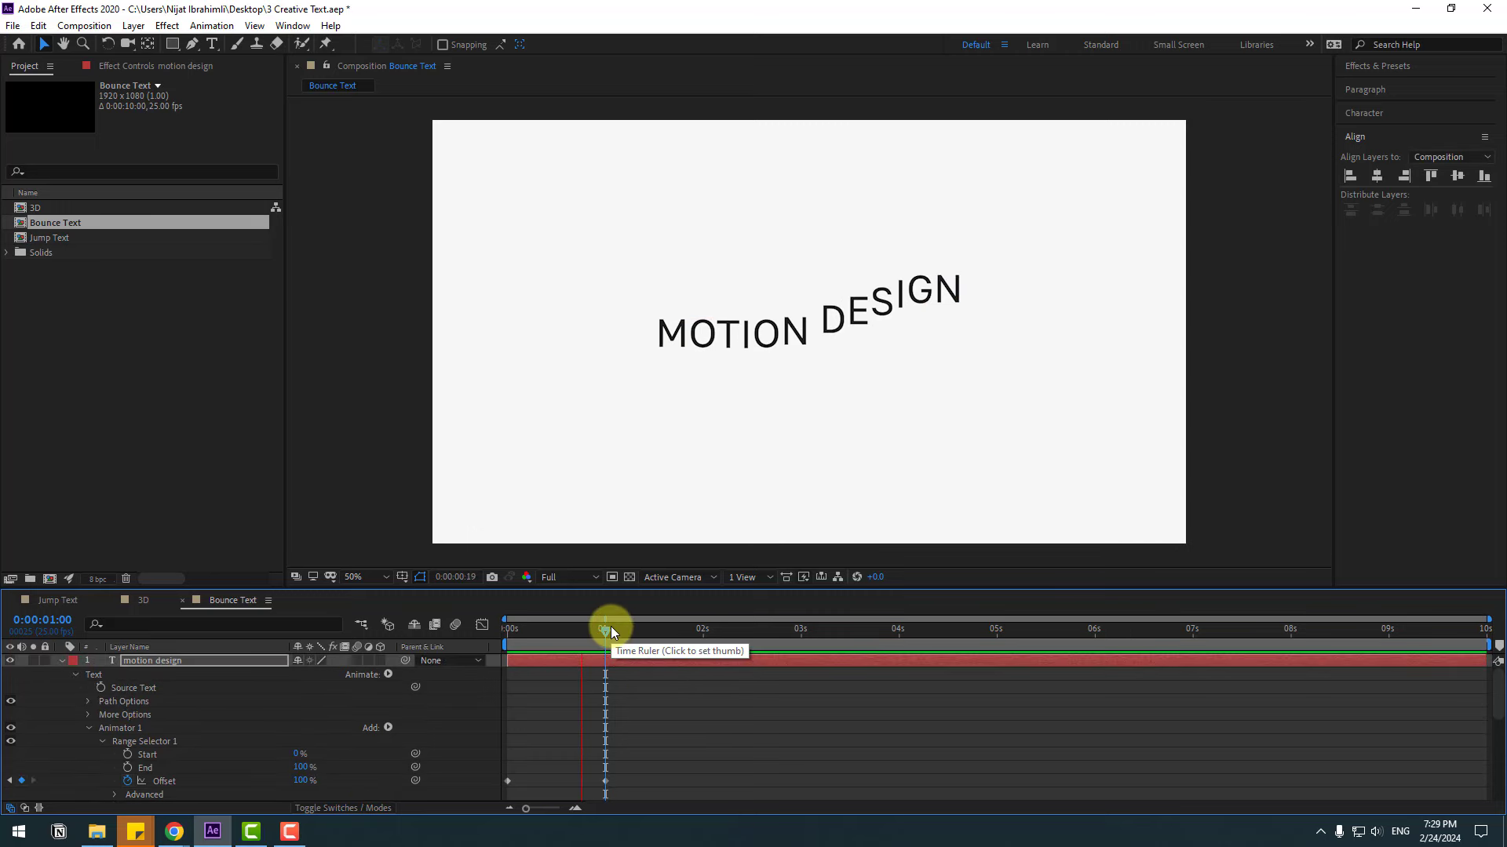
pyautogui.press('space')
# Collapse the three animators, add an Opacity animator to the text, and set its Opacity to 0% with the playhead at 0 seconds
pyautogui.click(88, 728)
pyautogui.click(87, 742)
pyautogui.click(87, 755)
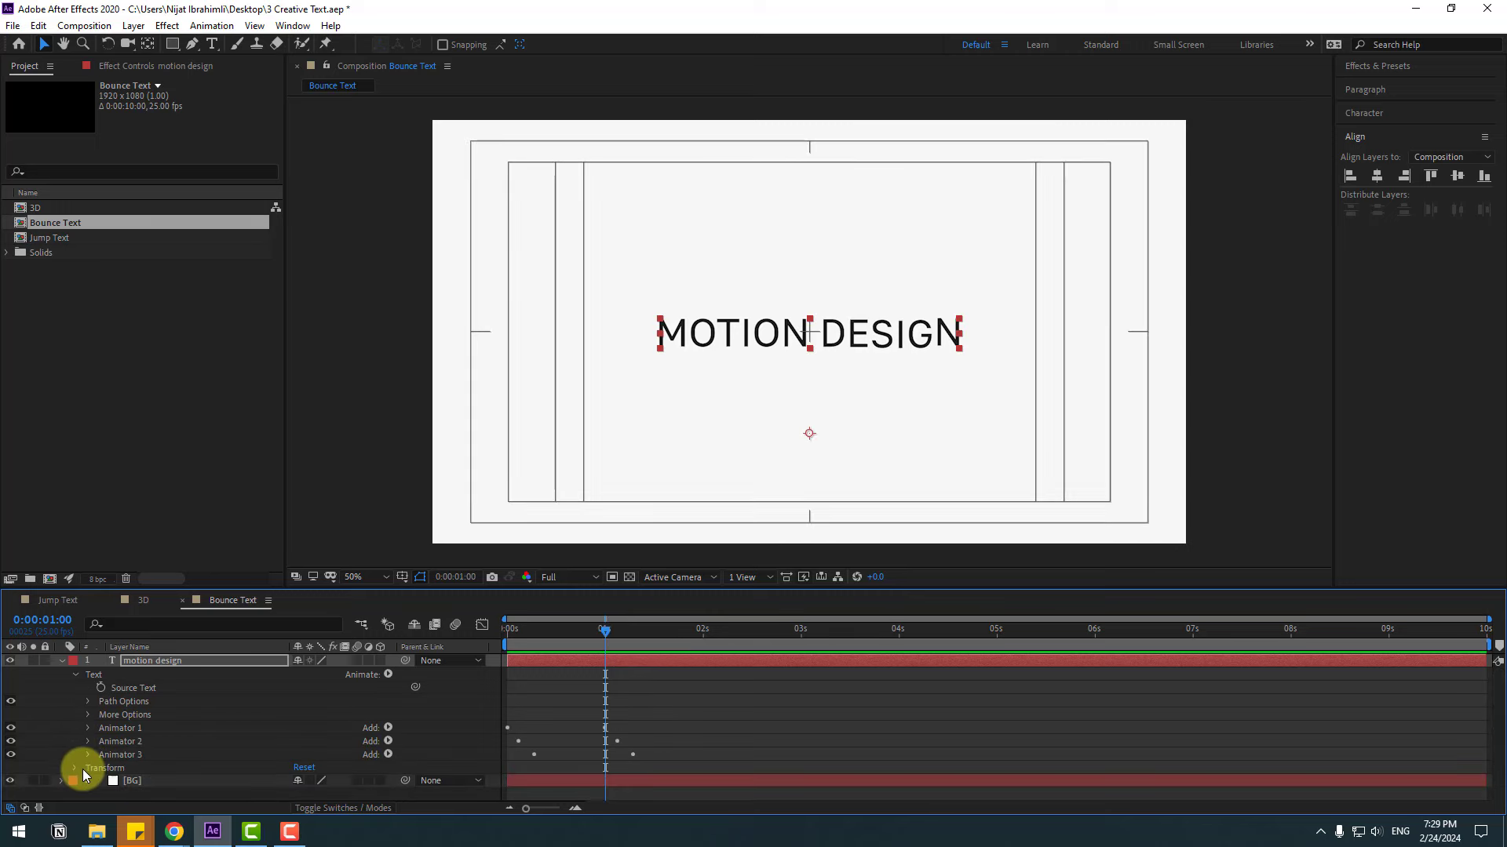
pyautogui.click(388, 674)
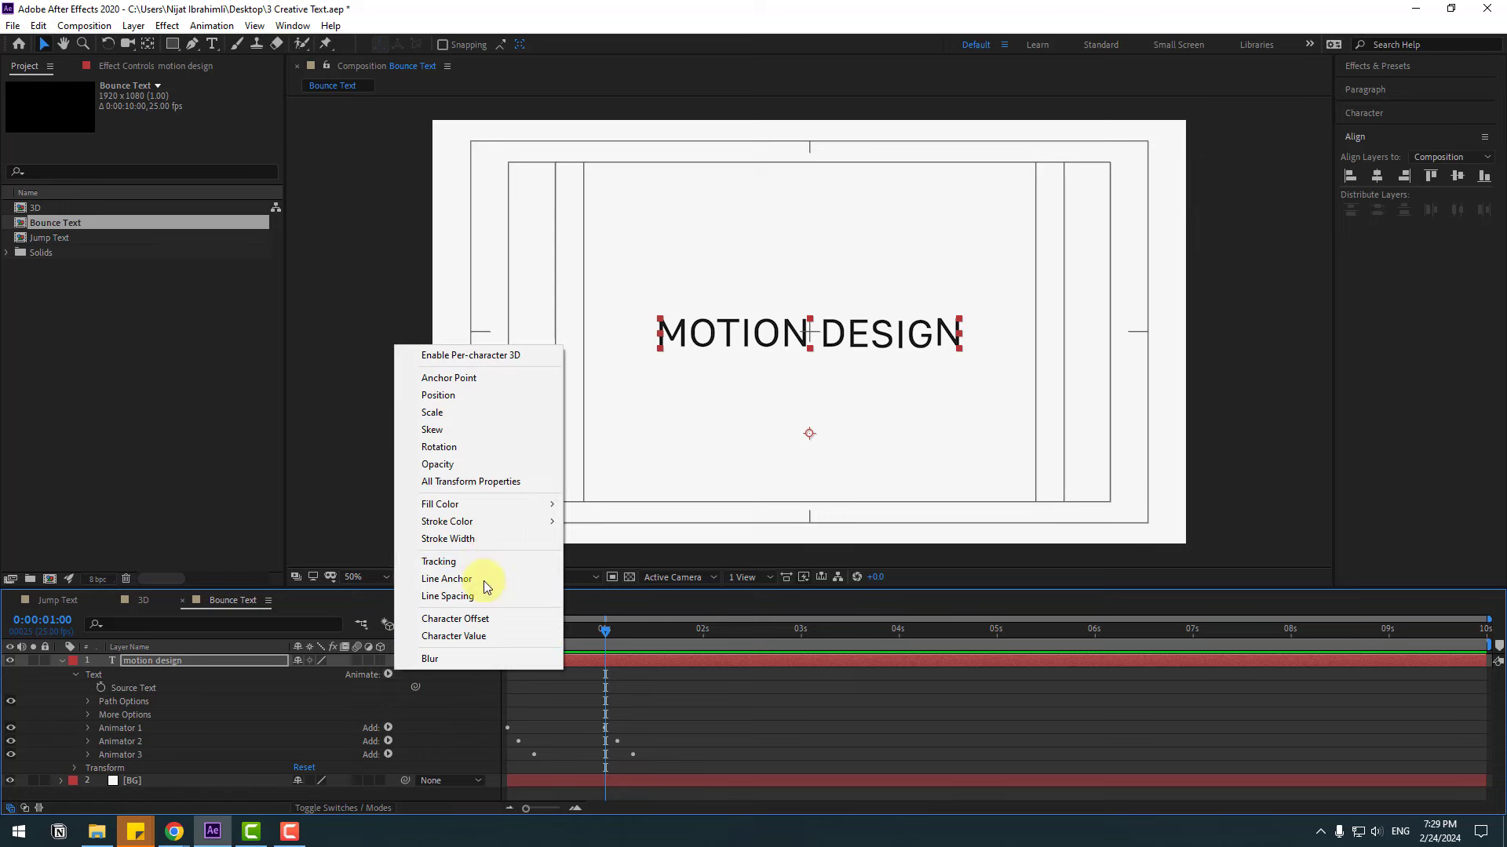
pyautogui.click(439, 464)
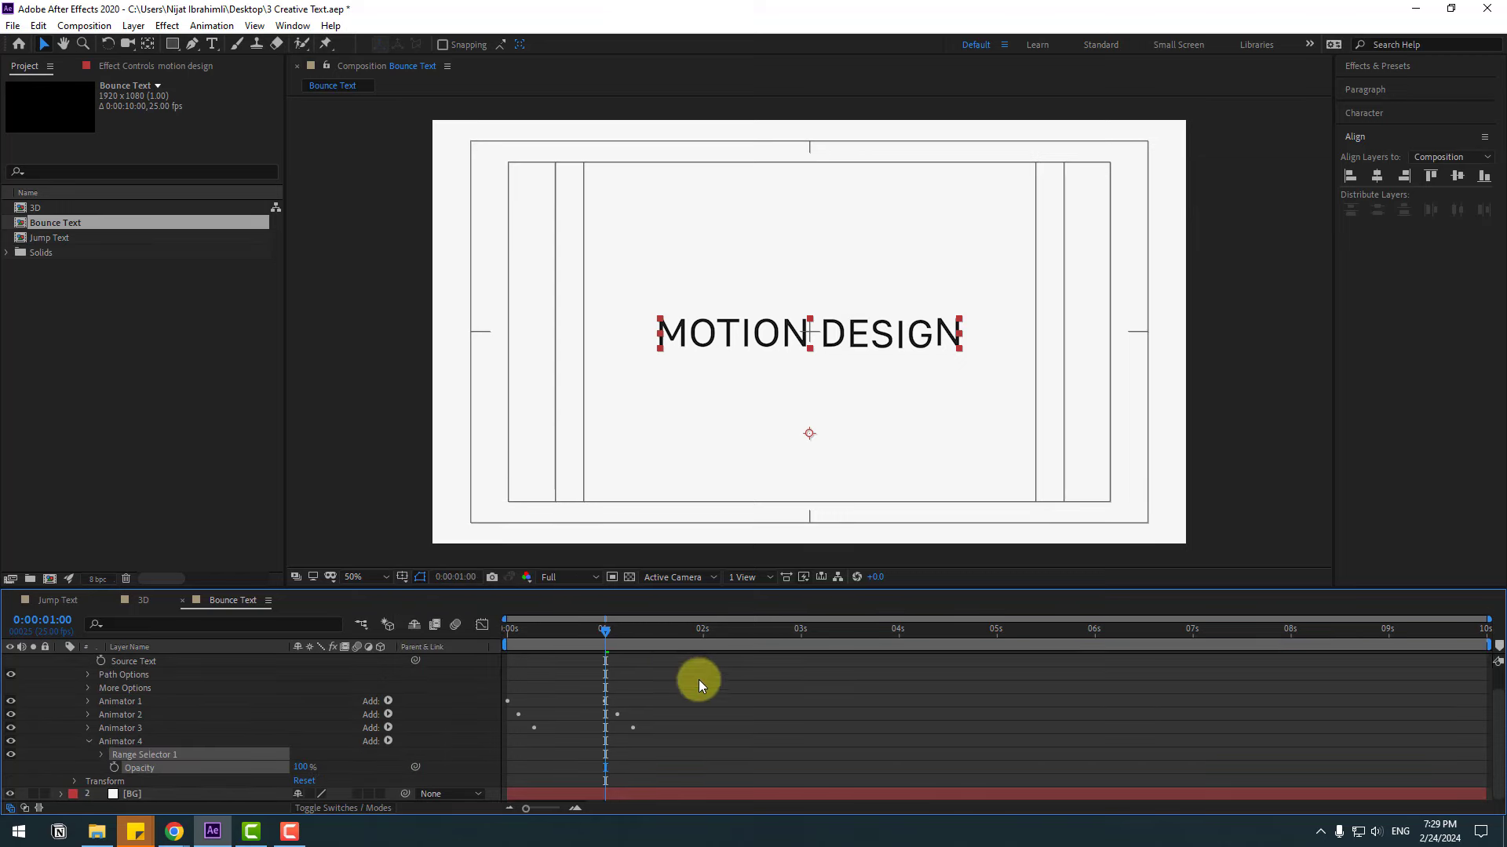
pyautogui.moveTo(588, 634); pyautogui.dragTo(485, 634)
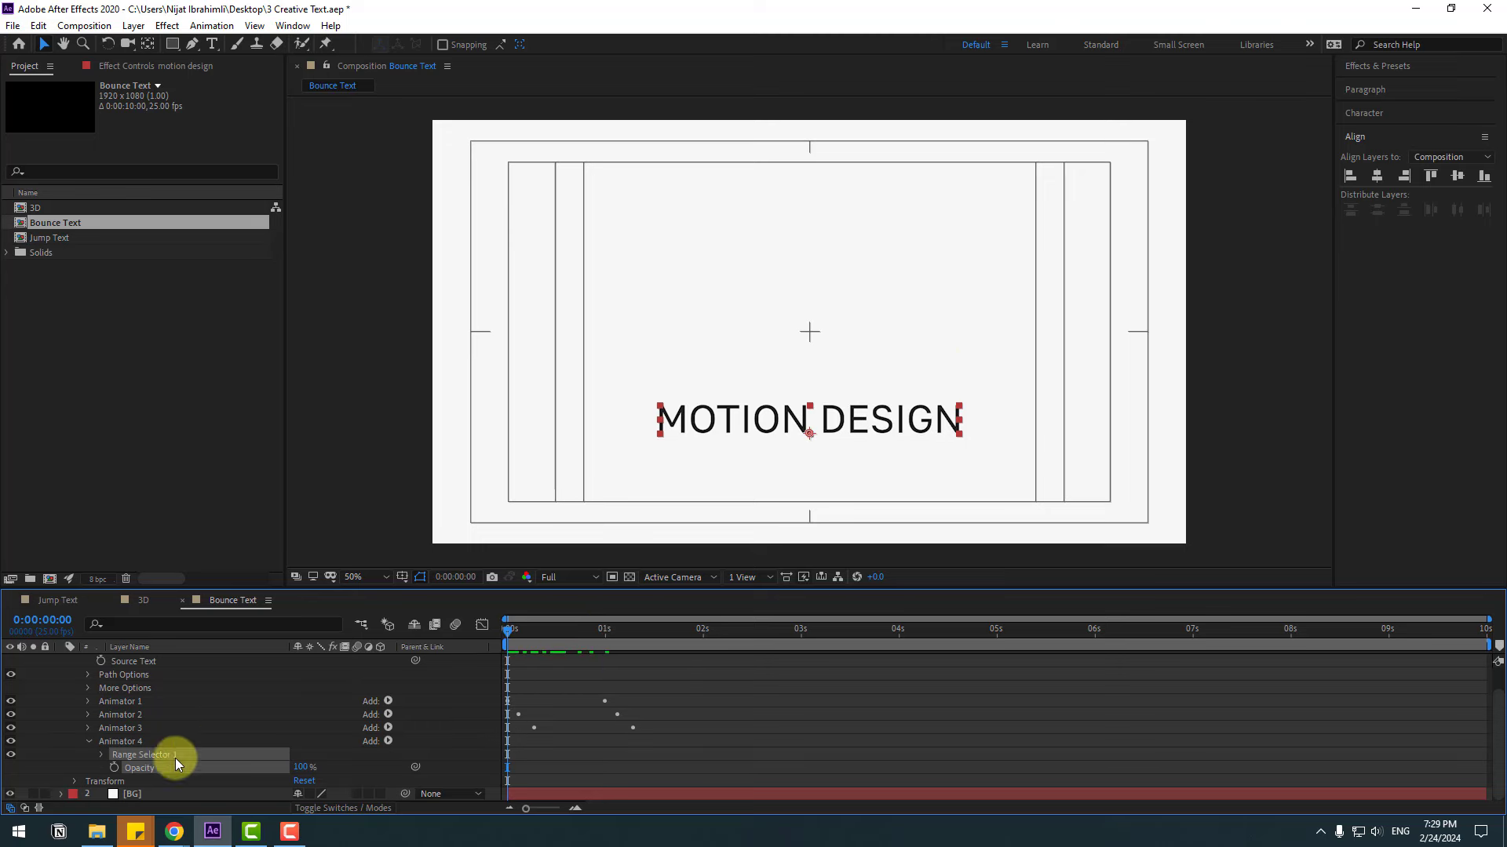
pyautogui.click(303, 769)
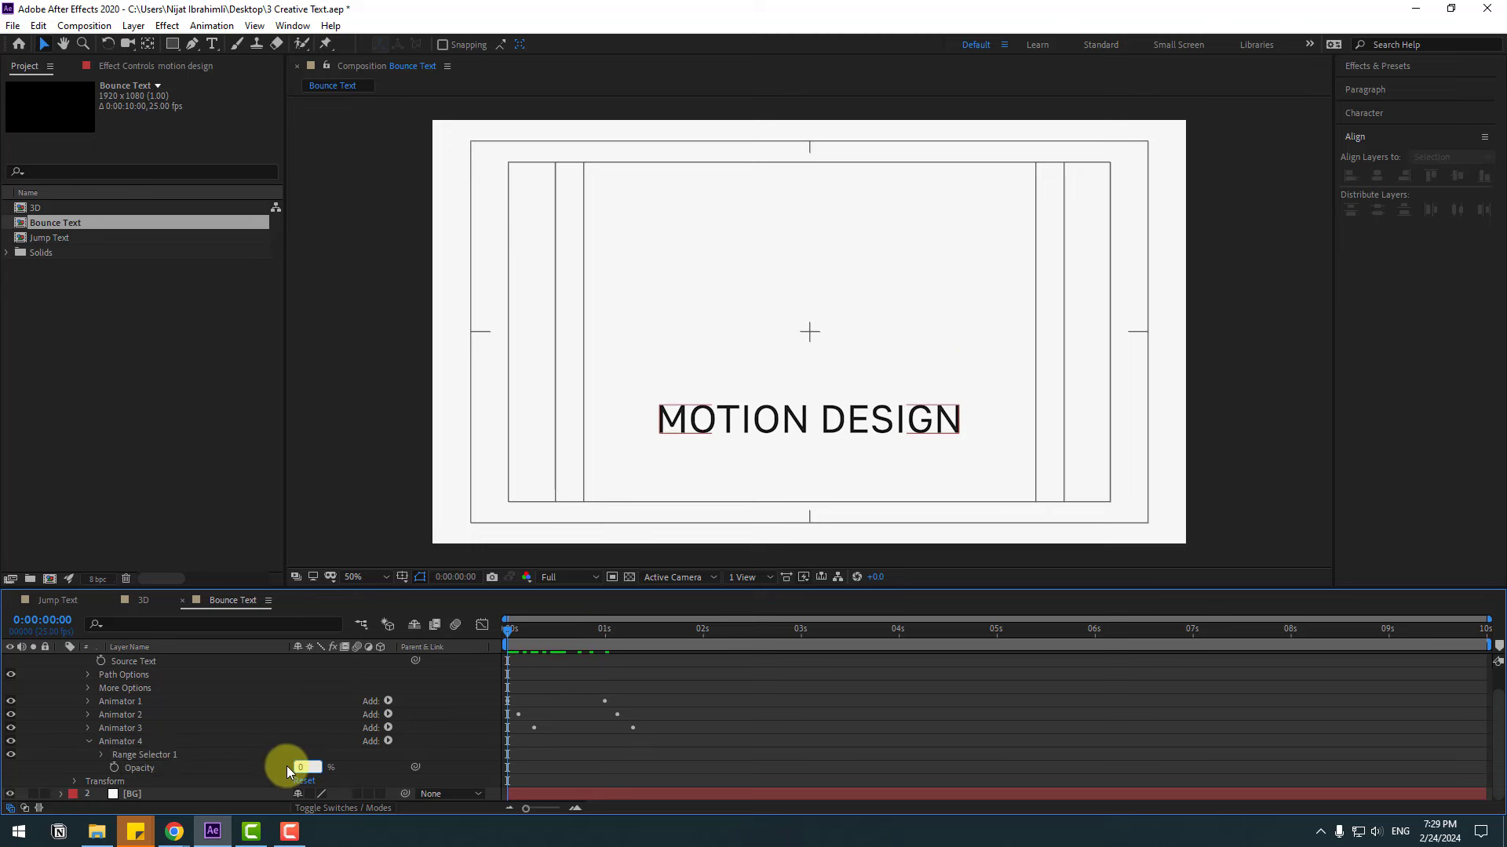
pyautogui.write('0')
pyautogui.click(273, 768)
# Keyframe Animator 4's range selector Start from 0% at 0 seconds to 100% at frame 5, and preview
pyautogui.click(96, 761)
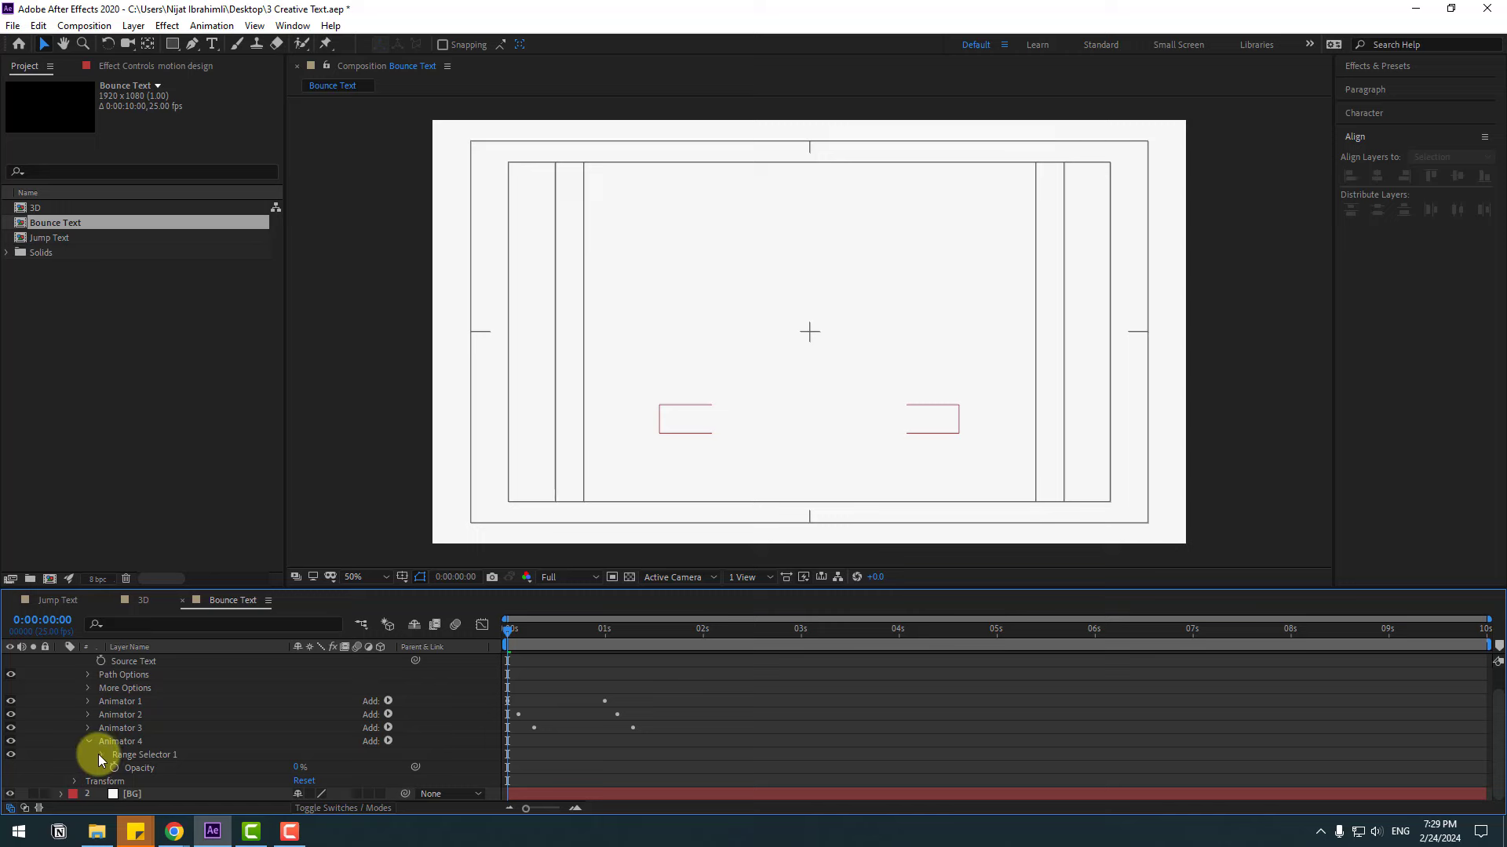
pyautogui.click(97, 756)
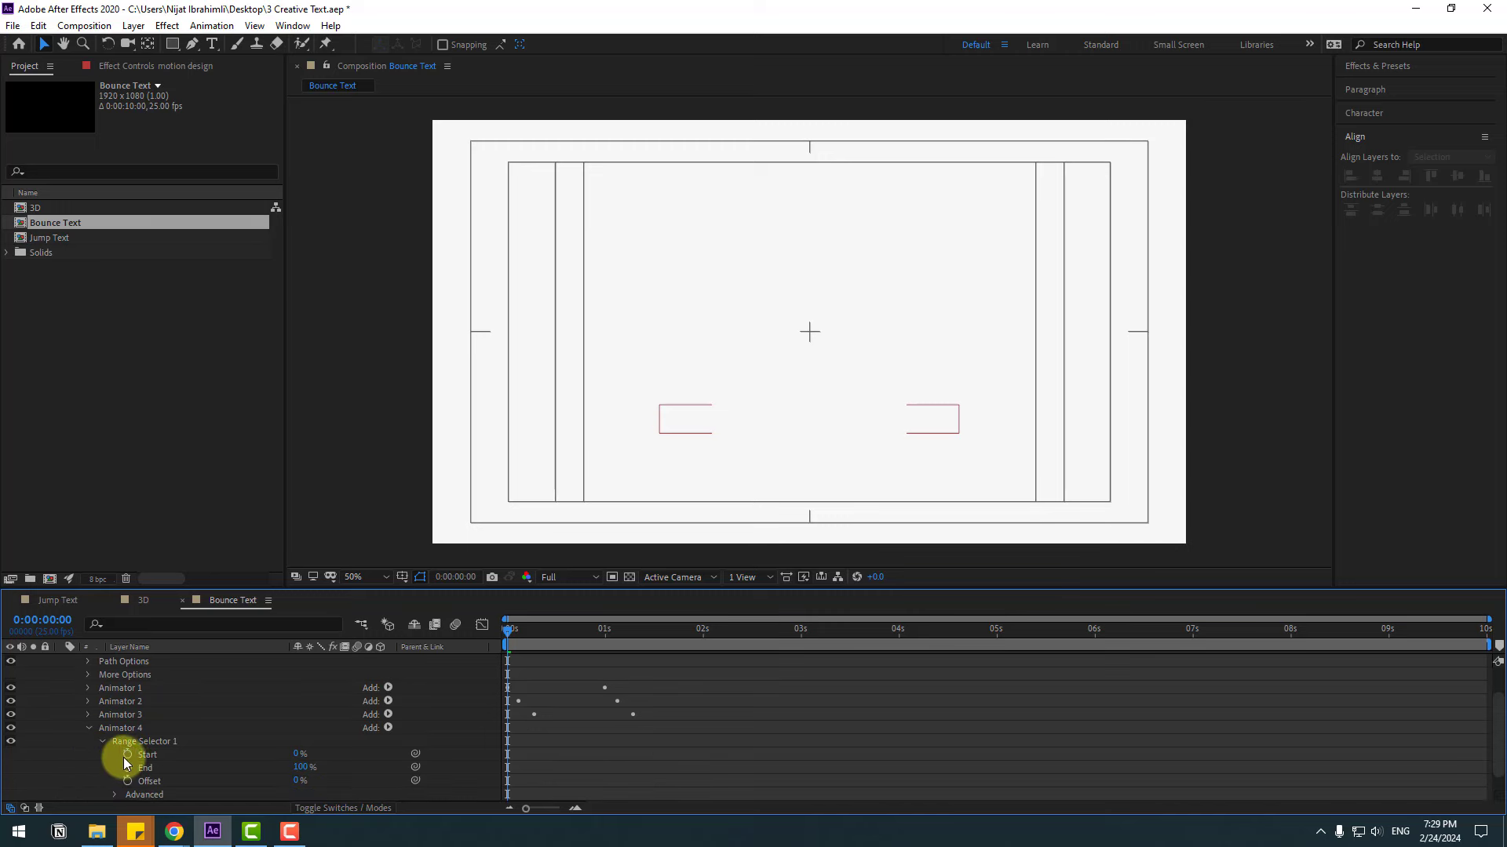
pyautogui.click(125, 755)
pyautogui.moveTo(511, 630); pyautogui.dragTo(526, 632)
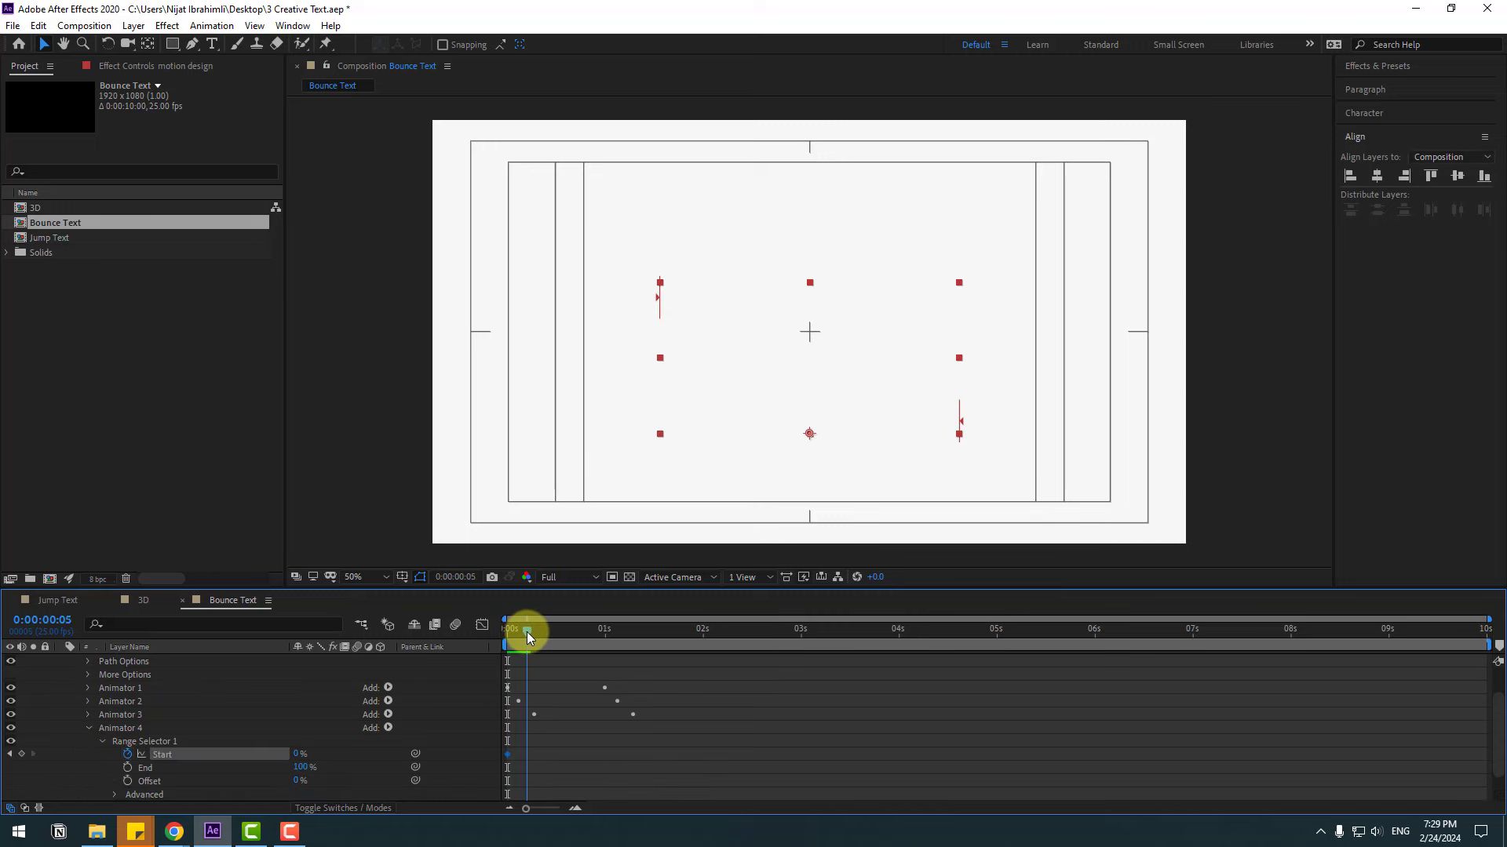
pyautogui.click(299, 754)
pyautogui.write('100')
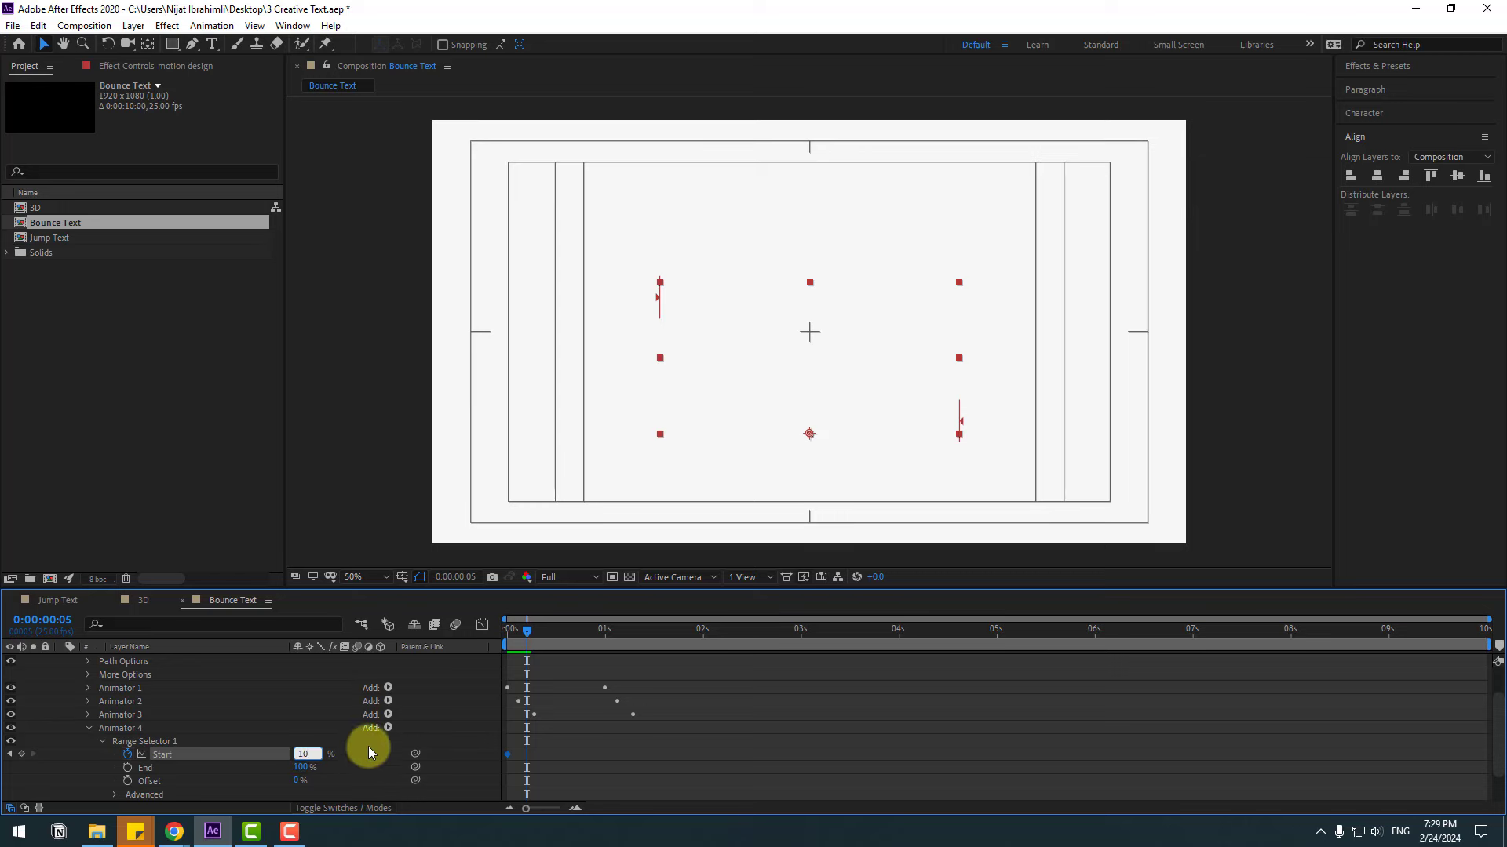
pyautogui.press('Return')
pyautogui.click(590, 746)
pyautogui.press('space')
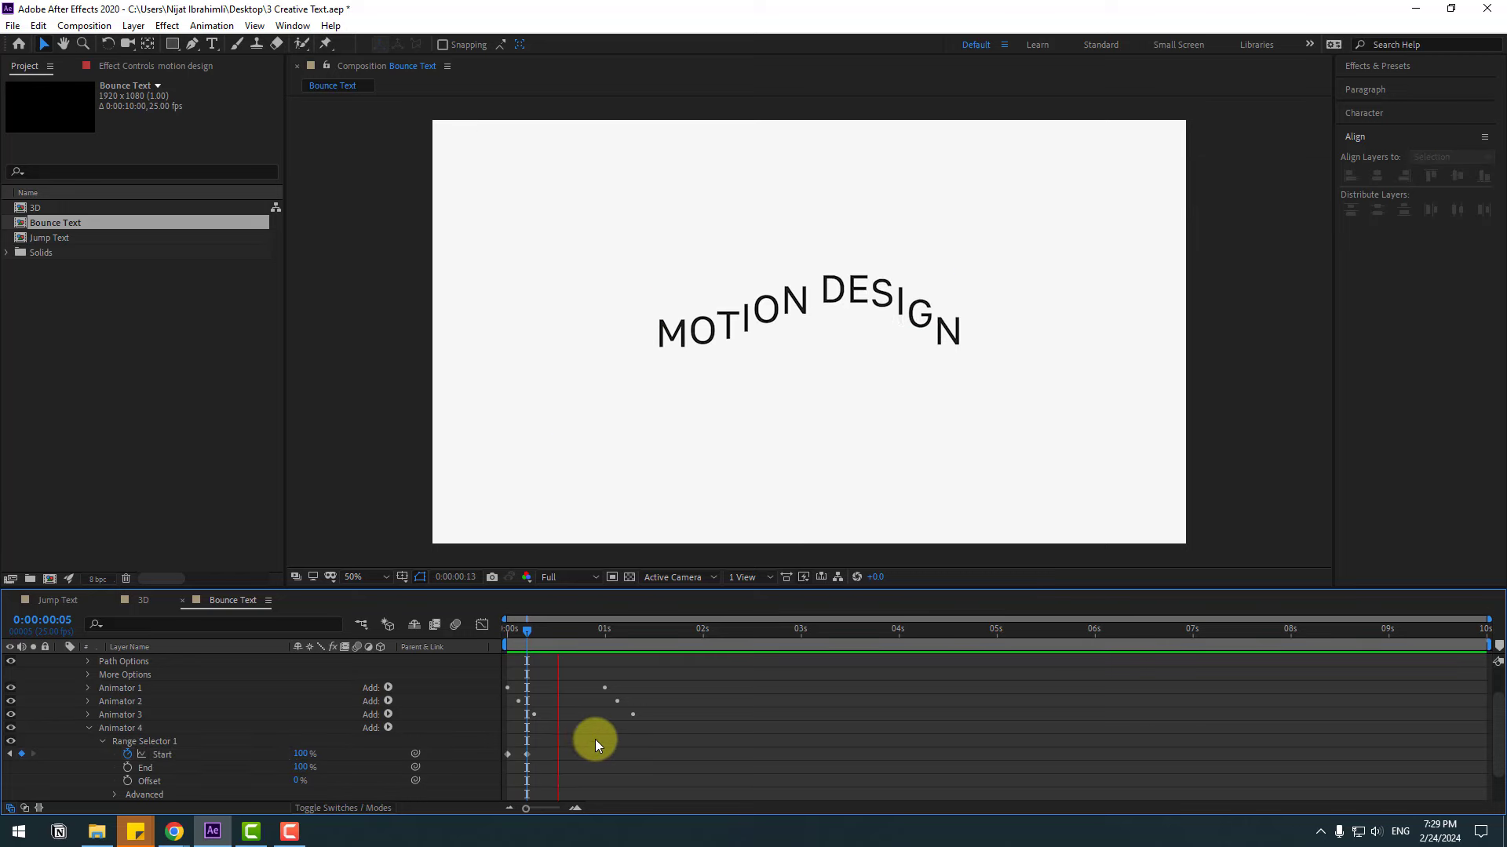
# Move Animator 4's 100% Start keyframe to about frame 13 and preview the slower letter reveal
pyautogui.click(516, 633)
pyautogui.moveTo(517, 633); pyautogui.dragTo(522, 633)
pyautogui.moveTo(527, 754); pyautogui.dragTo(559, 756)
pyautogui.press('space')
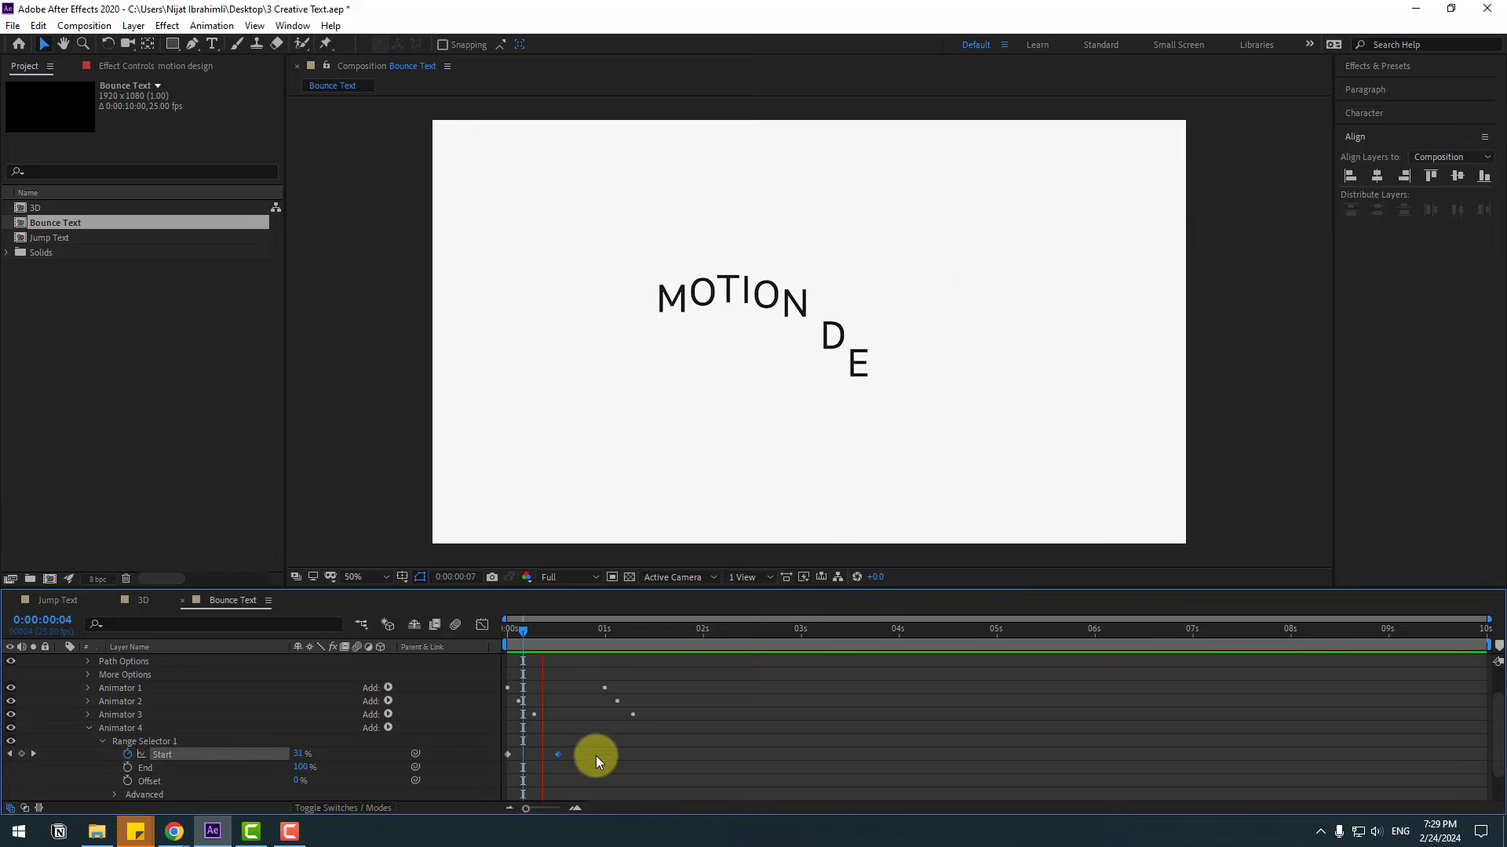